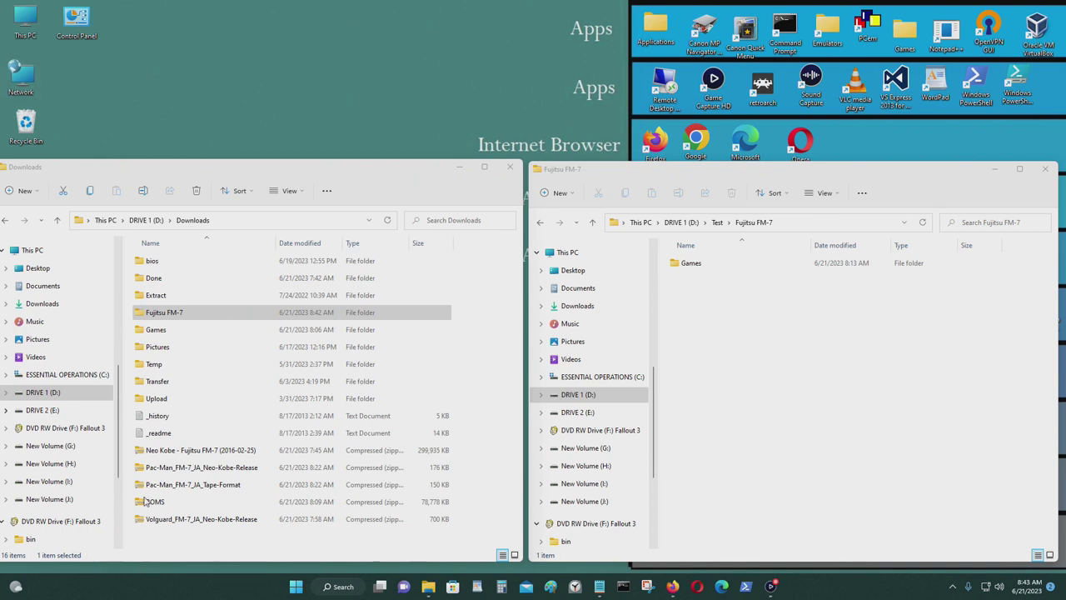
- Switch to Firefox and search Google for "FM-7 computer" in a new tab
{"action": "left_click", "coordinate": [674, 588]}
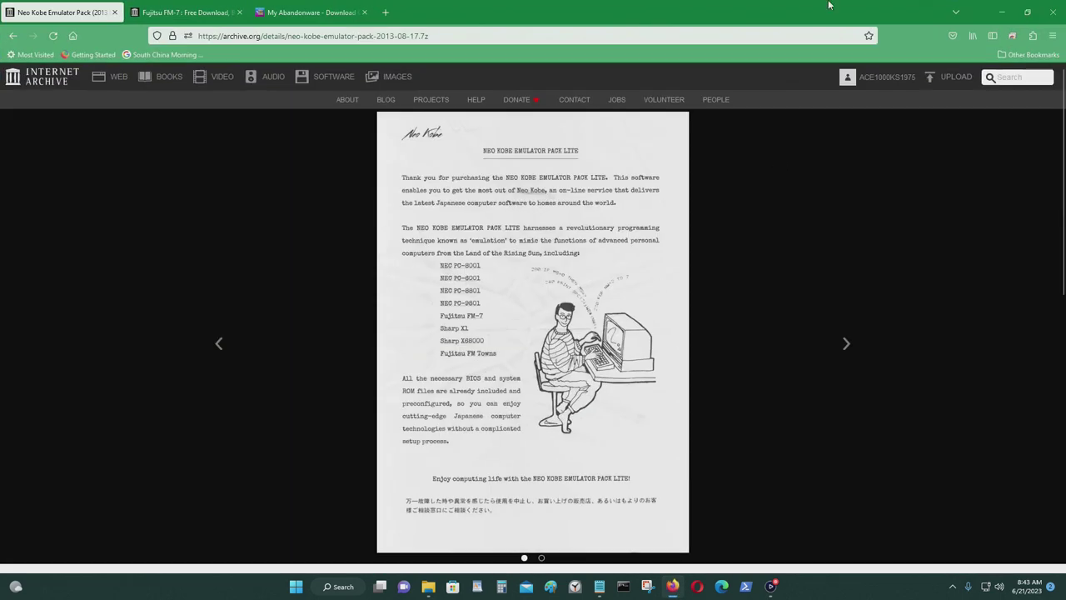
{"action": "left_click", "coordinate": [386, 13]}
{"action": "type", "text": "www.google.com/"}
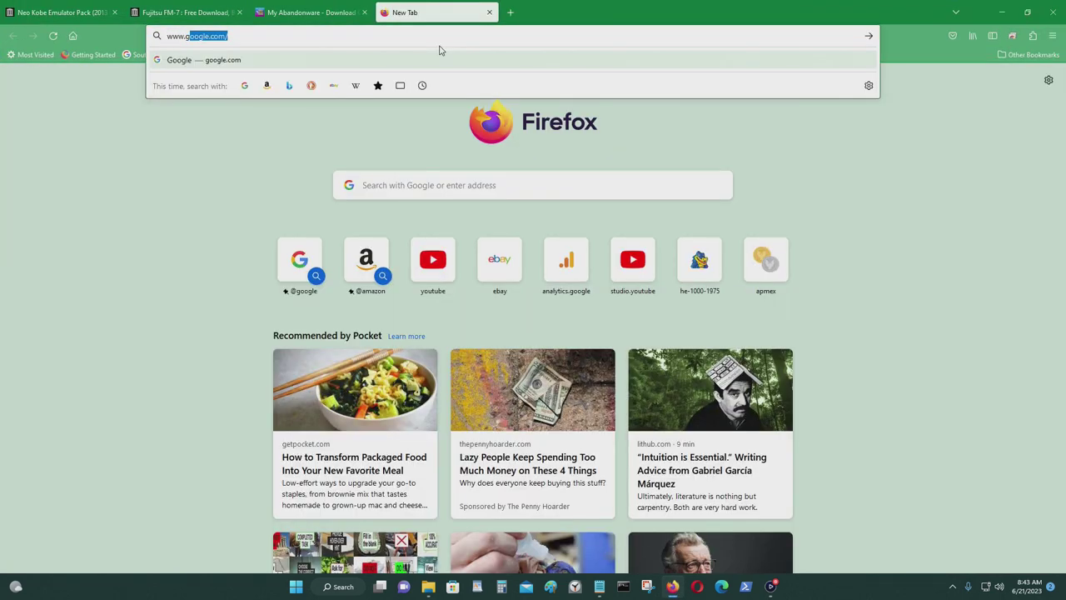
{"action": "key", "text": "Return"}
{"action": "type", "text": "FM-7 co"}
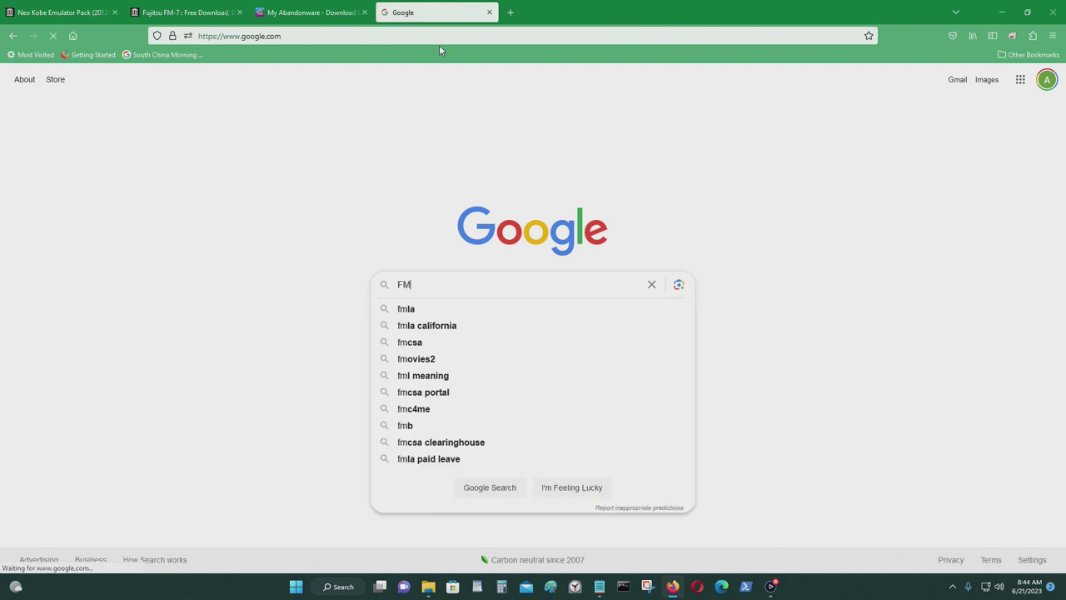
{"action": "type", "text": "mputer"}
{"action": "key", "text": "Return"}
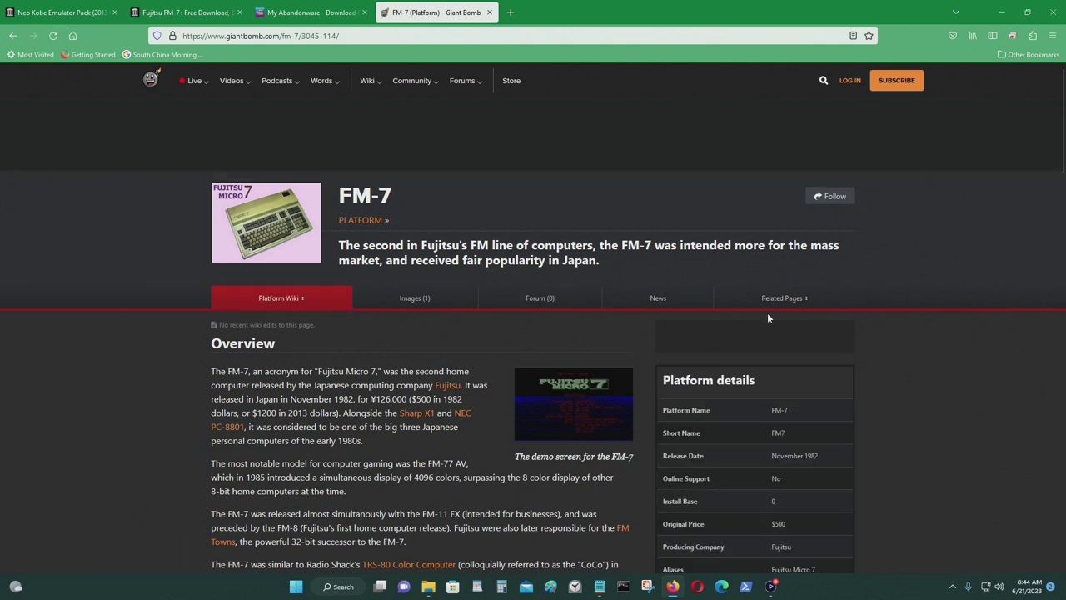
- Read the Giant Bomb FM-7 page's overview, model variants and processor specifications
{"action": "scroll", "coordinate": [916, 324], "scroll_direction": "down", "scroll_amount": 1}
{"action": "scroll", "coordinate": [973, 325], "scroll_direction": "down", "scroll_amount": 2}
{"action": "scroll", "coordinate": [977, 324], "scroll_direction": "down", "scroll_amount": 3}
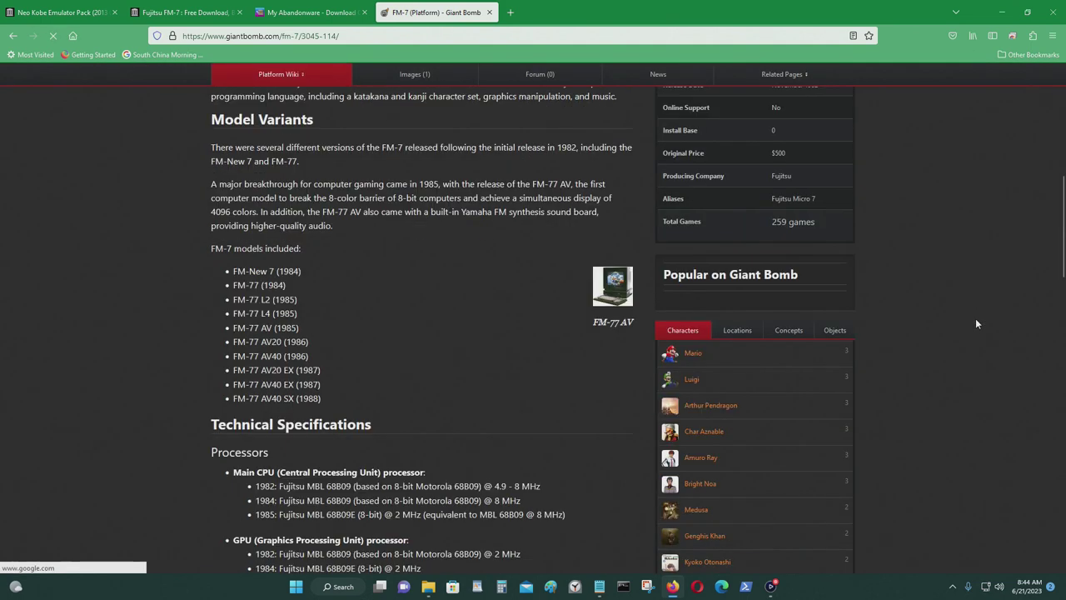
{"action": "scroll", "coordinate": [977, 323], "scroll_direction": "down", "scroll_amount": 2}
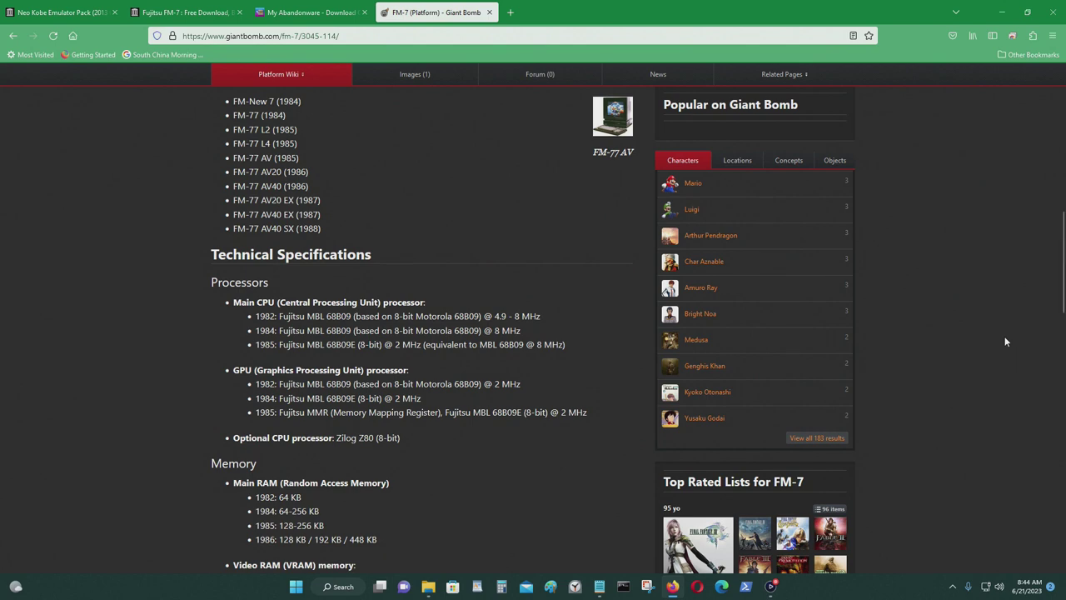
{"action": "scroll", "coordinate": [712, 304], "scroll_direction": "down", "scroll_amount": 3}
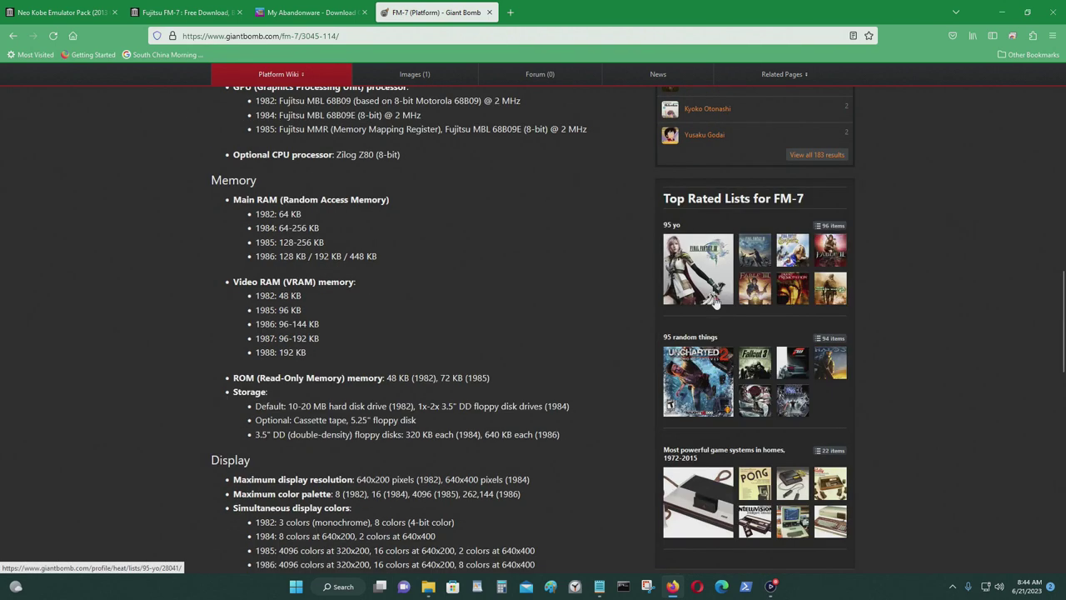
{"action": "scroll", "coordinate": [713, 304], "scroll_direction": "up", "scroll_amount": 2}
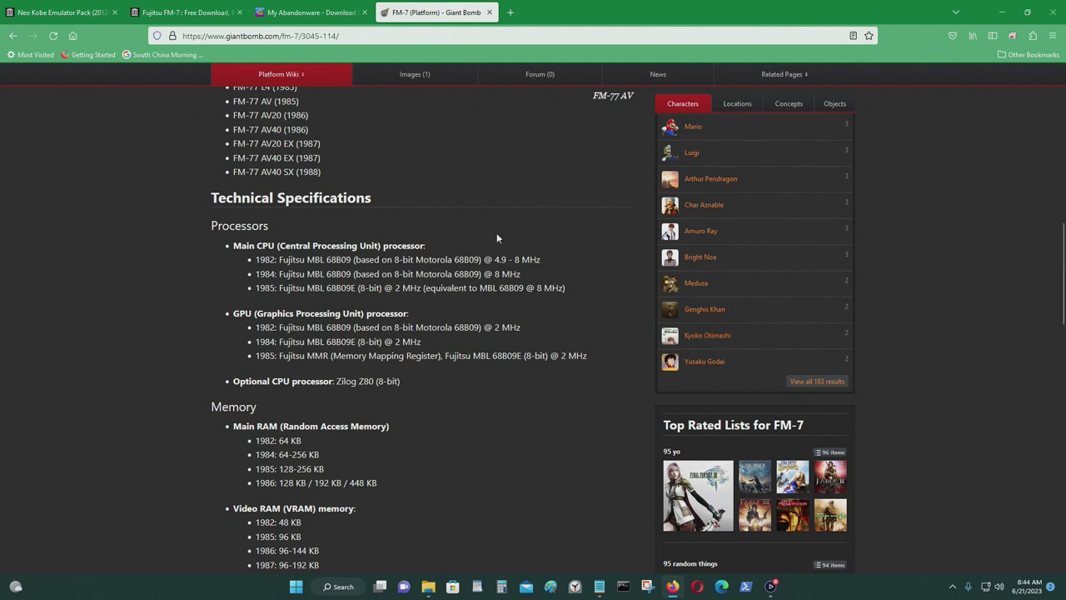
{"action": "scroll", "coordinate": [526, 283], "scroll_direction": "down", "scroll_amount": 3}
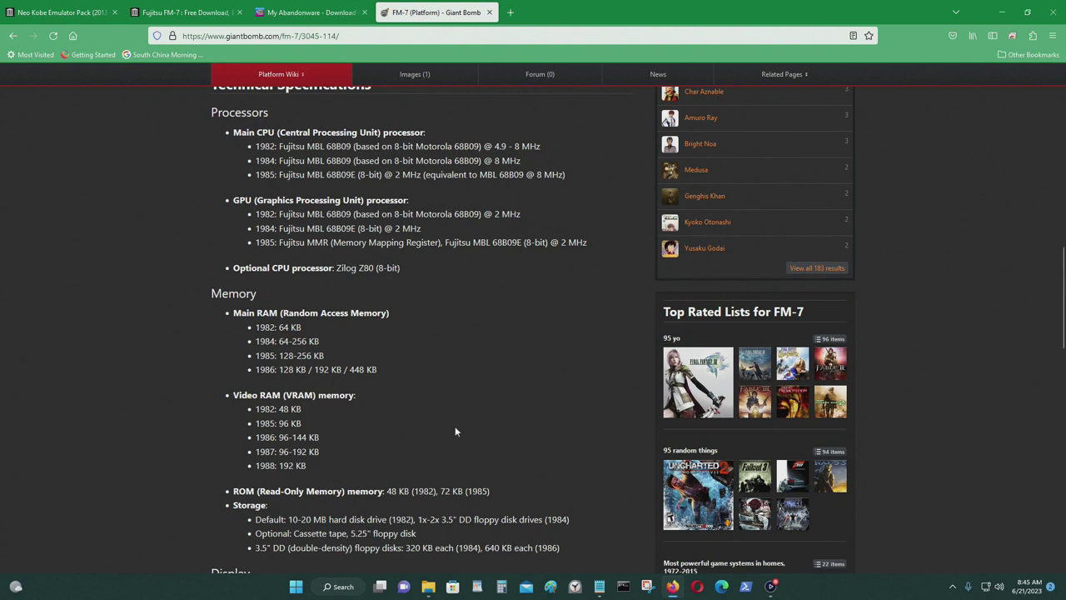
- Examine the memory, storage, display, sound and interface specifications on the Giant Bomb FM-7 page
{"action": "scroll", "coordinate": [466, 416], "scroll_direction": "up", "scroll_amount": 2}
{"action": "scroll", "coordinate": [477, 367], "scroll_direction": "up", "scroll_amount": 2}
{"action": "scroll", "coordinate": [480, 328], "scroll_direction": "down", "scroll_amount": 3}
{"action": "scroll", "coordinate": [390, 398], "scroll_direction": "down", "scroll_amount": 3}
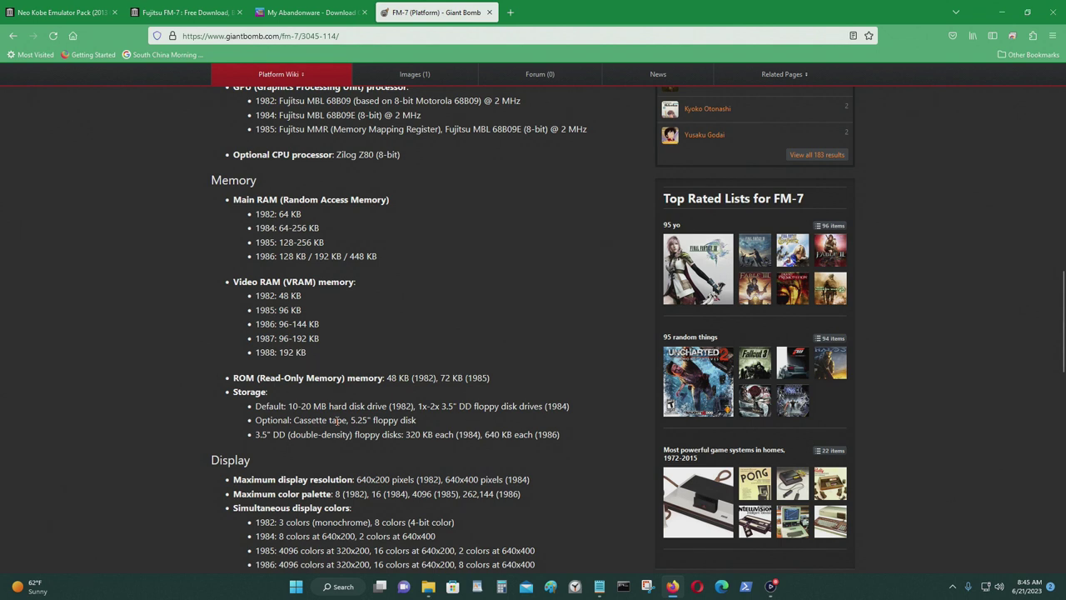
{"action": "scroll", "coordinate": [449, 384], "scroll_direction": "down", "scroll_amount": 3}
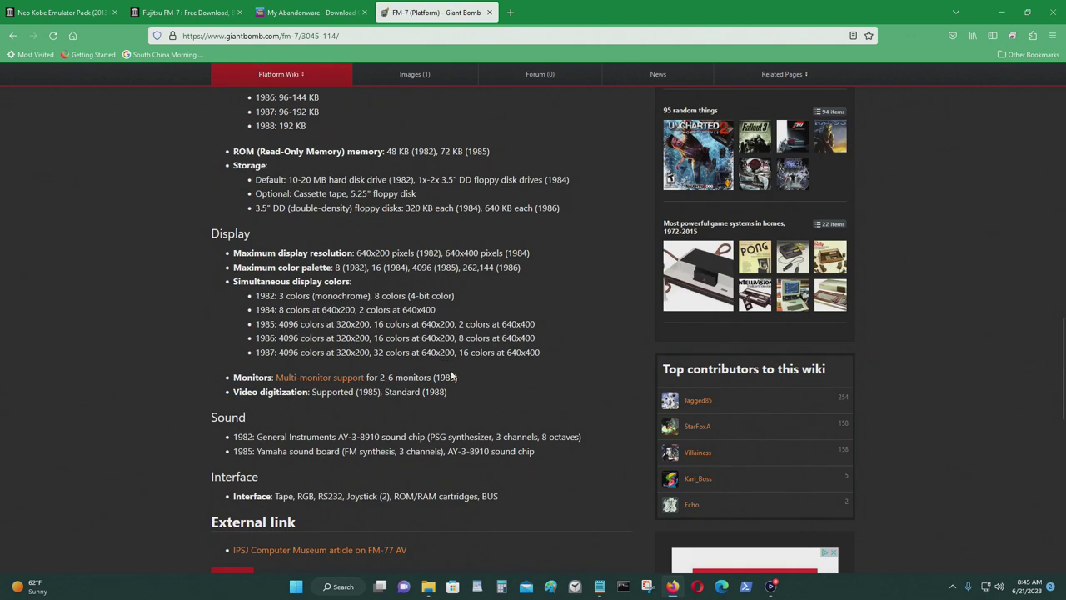
{"action": "scroll", "coordinate": [664, 405], "scroll_direction": "up", "scroll_amount": 1}
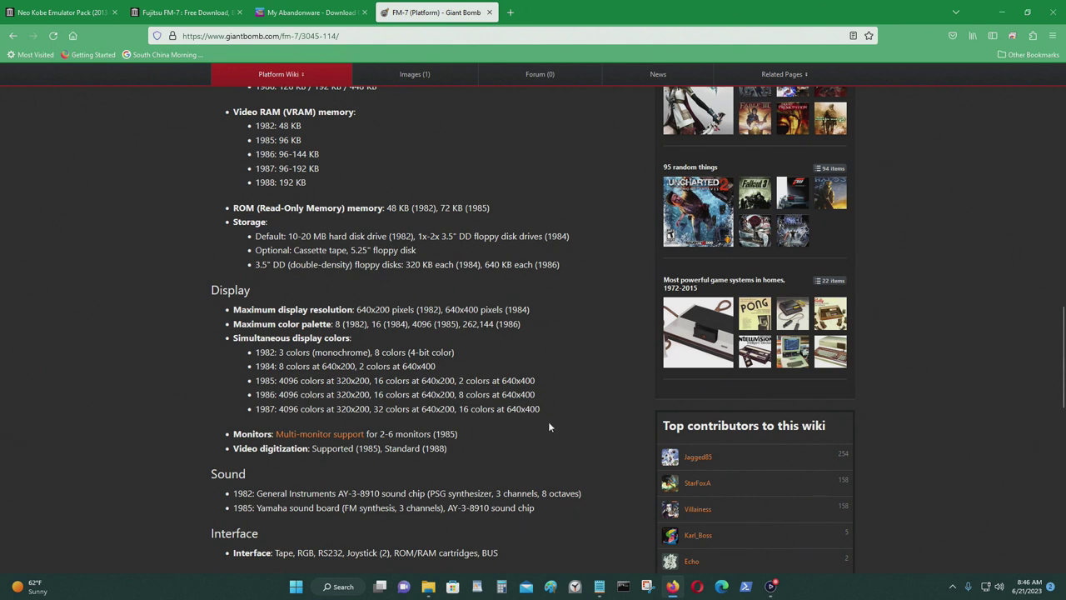
{"action": "scroll", "coordinate": [898, 292], "scroll_direction": "down", "scroll_amount": 1}
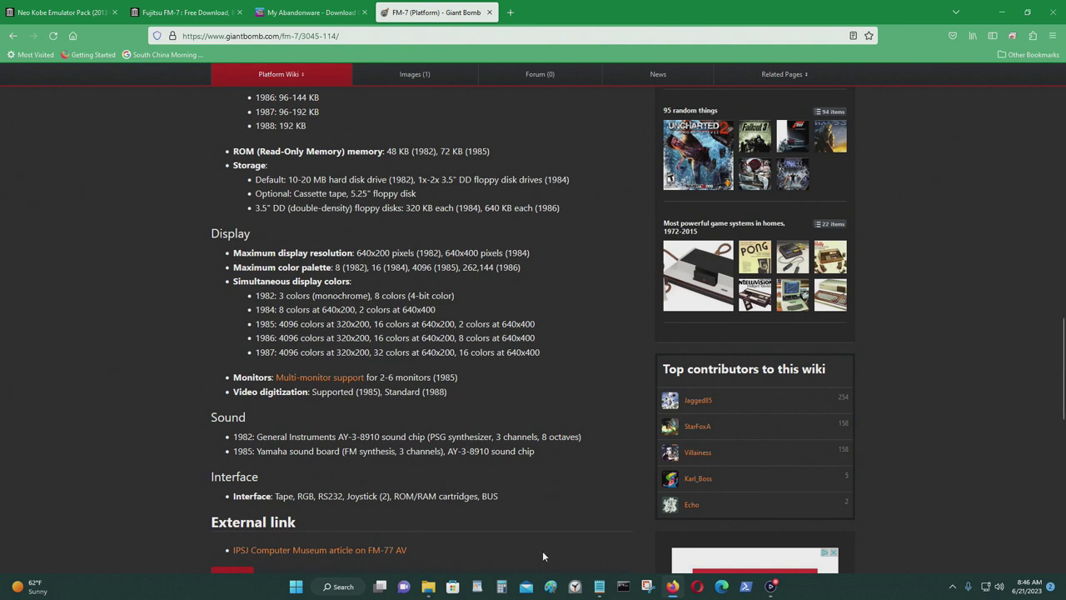
{"action": "scroll", "coordinate": [500, 384], "scroll_direction": "up", "scroll_amount": 3}
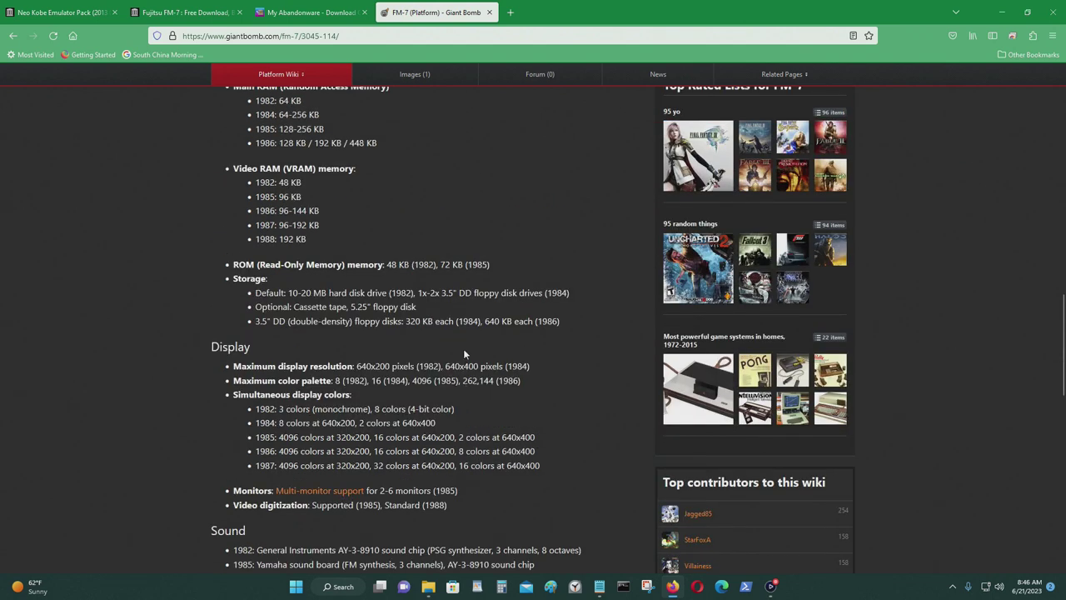
{"action": "scroll", "coordinate": [480, 372], "scroll_direction": "up", "scroll_amount": 1}
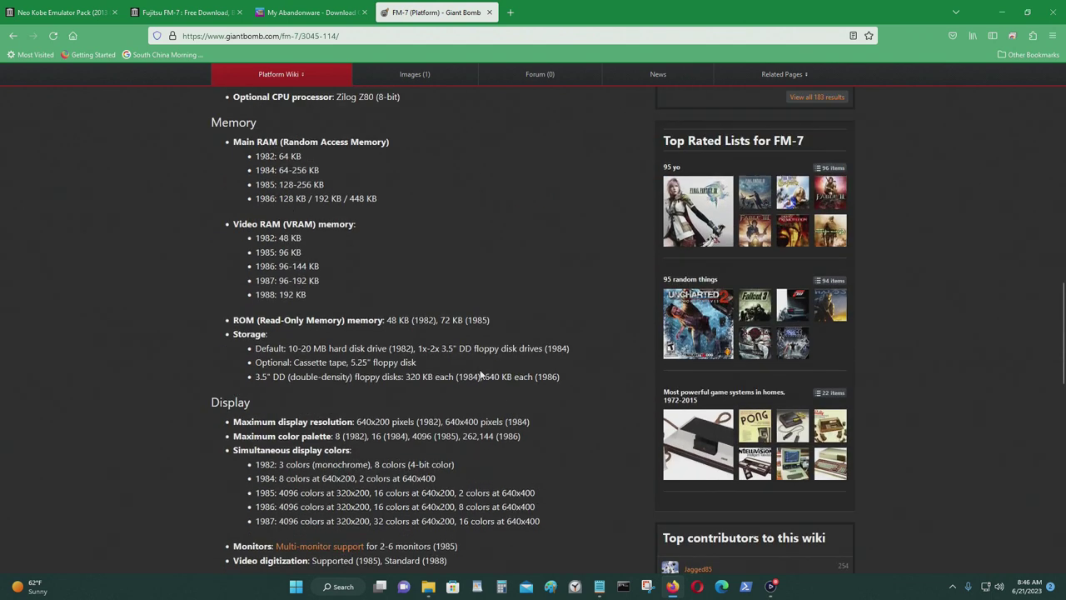
{"action": "scroll", "coordinate": [481, 374], "scroll_direction": "up", "scroll_amount": 20}
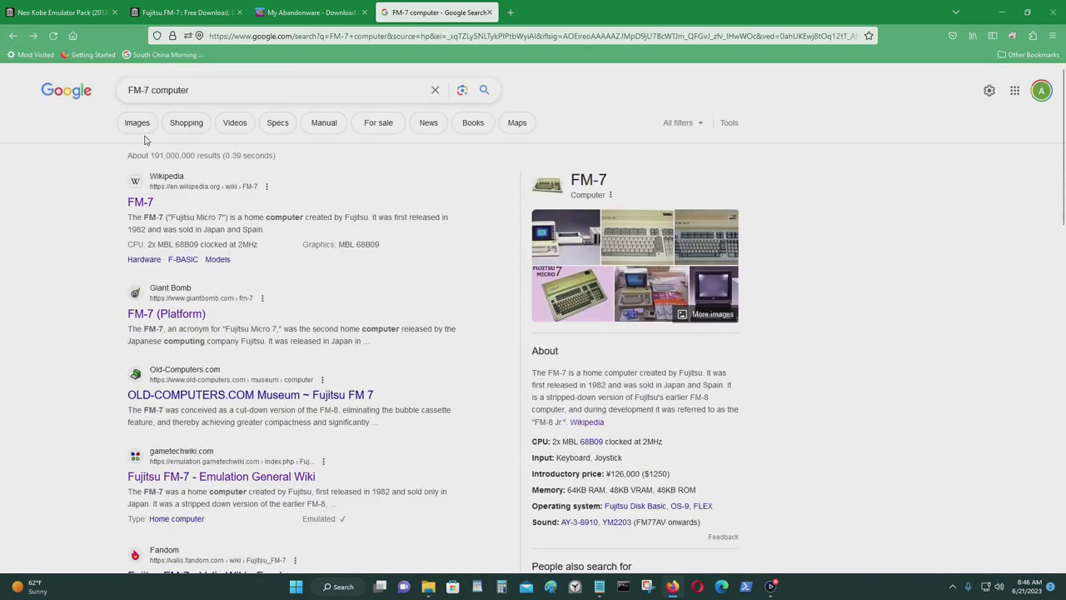
- Show the Google image results for "FM-7 computer" and look through the pictures of the machine
{"action": "left_click", "coordinate": [137, 122]}
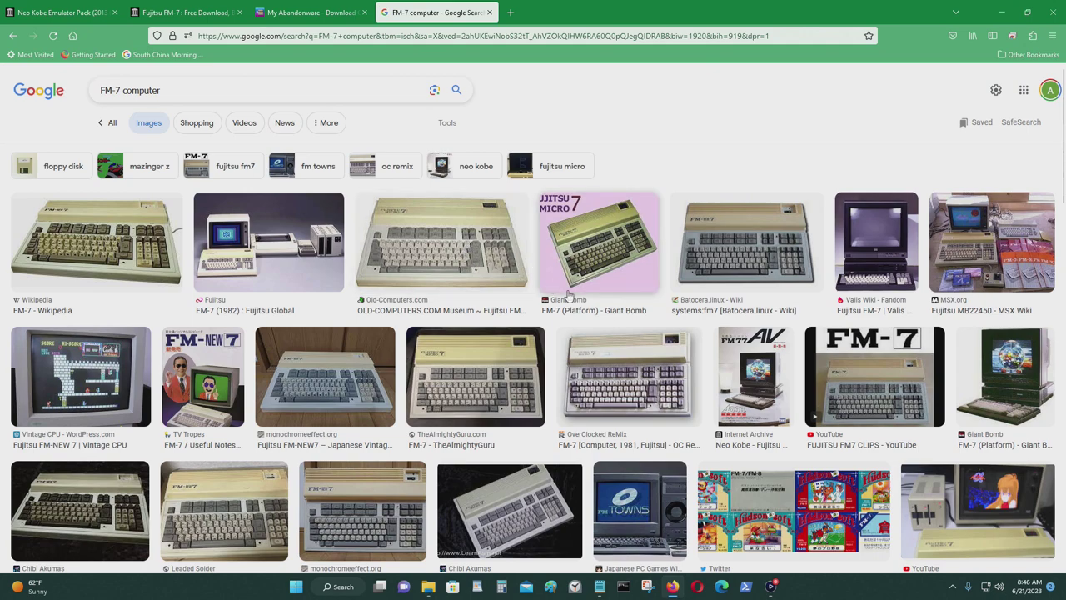
{"action": "scroll", "coordinate": [569, 295], "scroll_direction": "down", "scroll_amount": 10}
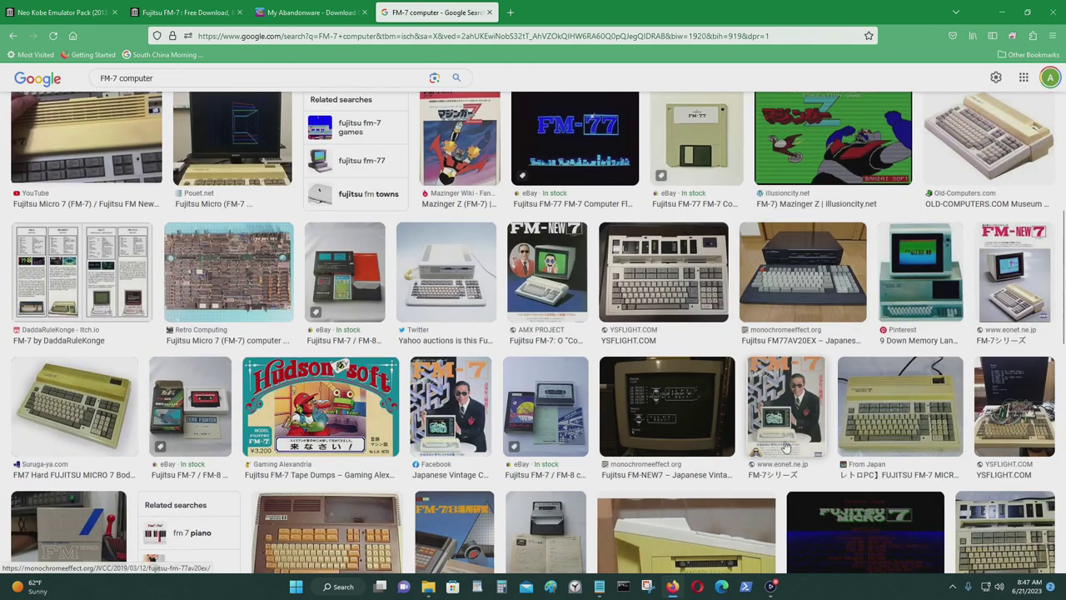
{"action": "scroll", "coordinate": [582, 457], "scroll_direction": "up", "scroll_amount": 2}
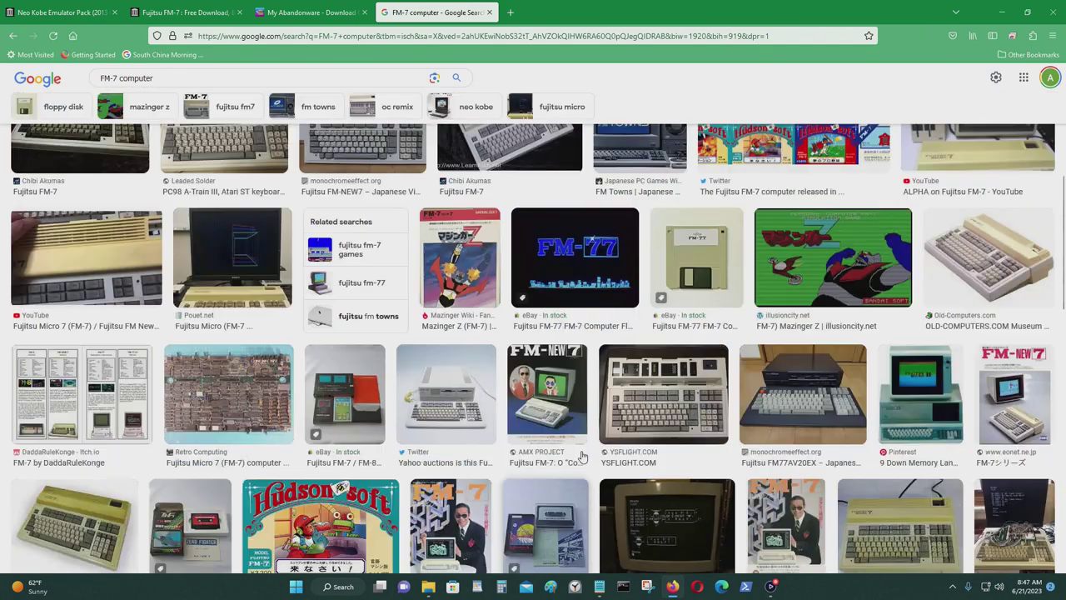
{"action": "scroll", "coordinate": [582, 458], "scroll_direction": "up", "scroll_amount": 2}
{"action": "scroll", "coordinate": [596, 452], "scroll_direction": "up", "scroll_amount": 5}
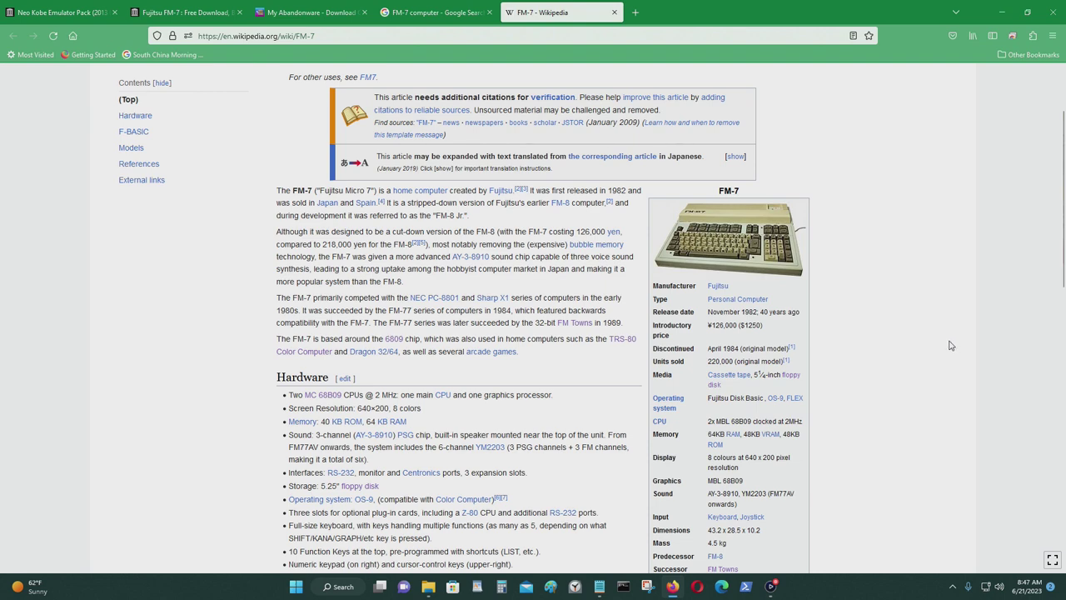
- Check the FM-7's introductory price in the Wikipedia article and multiply 1250 by 3 in Calculator
{"action": "scroll", "coordinate": [829, 348], "scroll_direction": "down", "scroll_amount": 3}
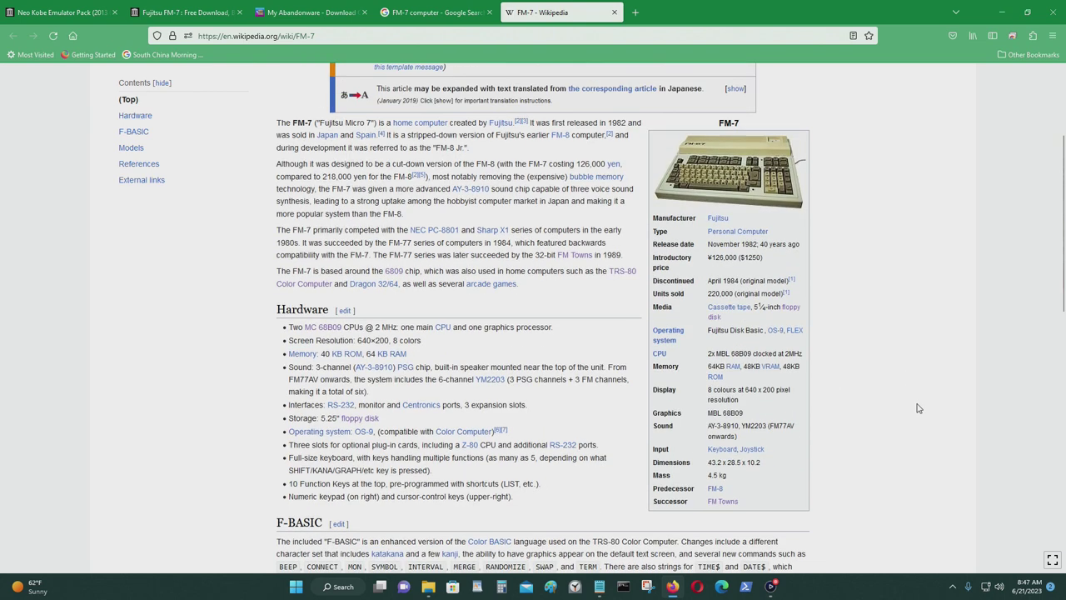
{"action": "scroll", "coordinate": [672, 139], "scroll_direction": "up", "scroll_amount": 4}
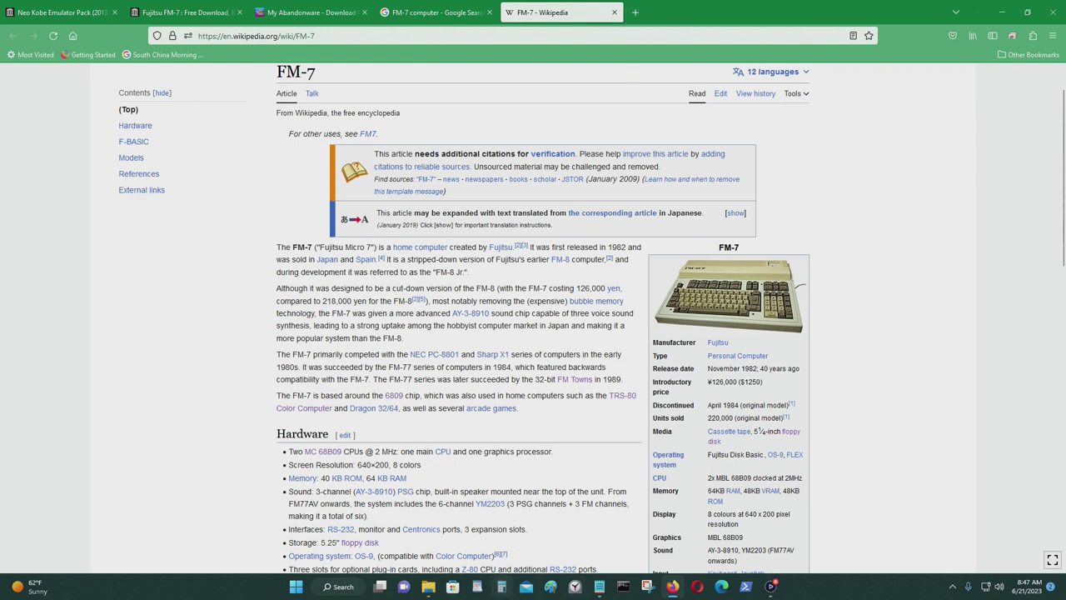
{"action": "left_click", "coordinate": [501, 586]}
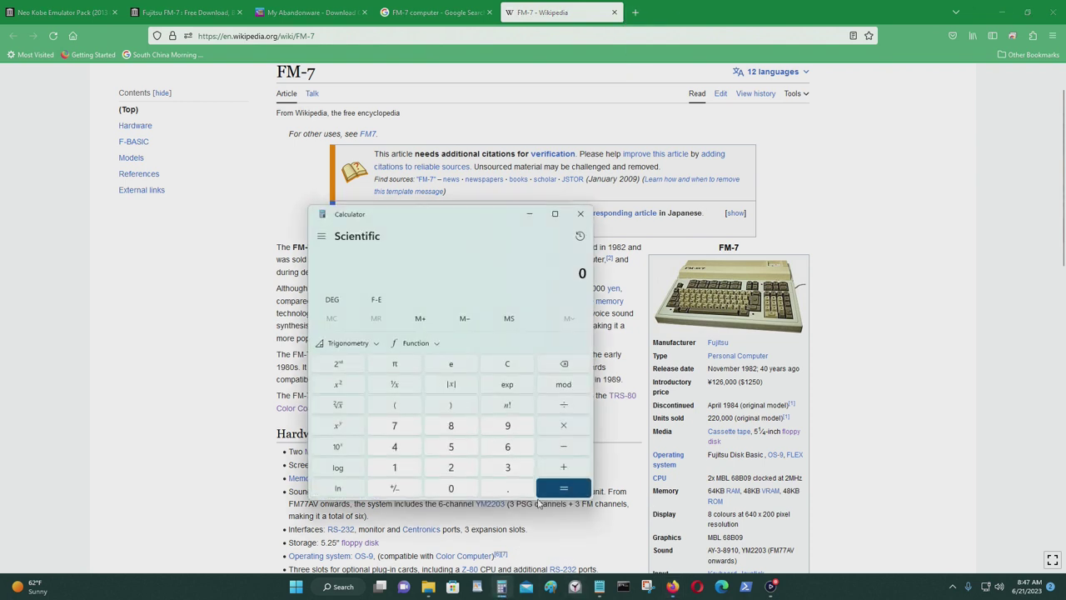
{"action": "type", "text": "1250*3"}
{"action": "key", "text": "Return"}
{"action": "left_click", "coordinate": [529, 213]}
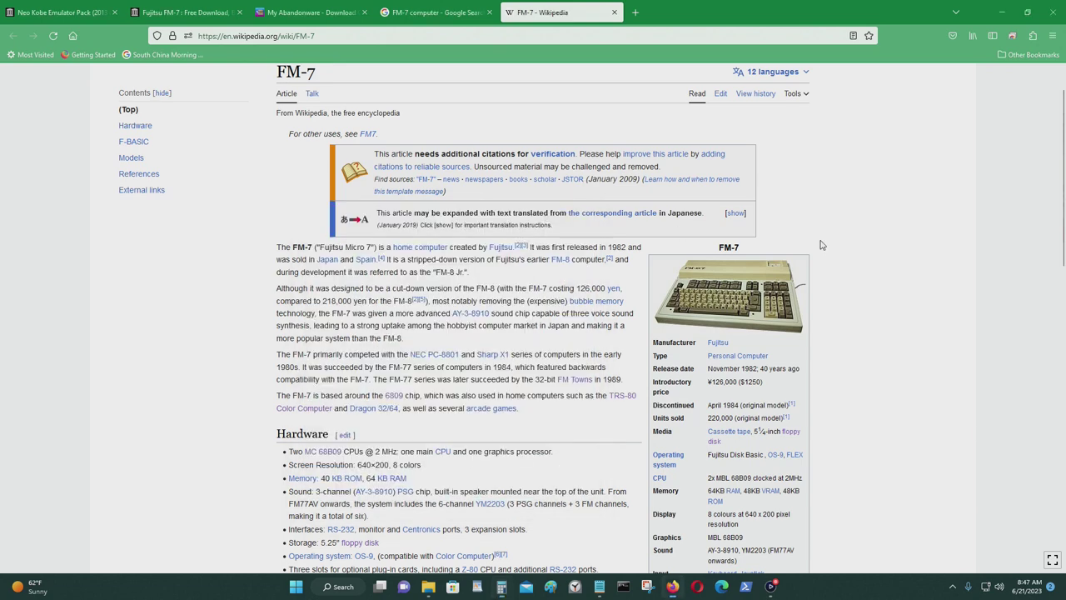
- Read the Hardware, F-BASIC and Models sections of the FM-7 Wikipedia article
{"action": "scroll", "coordinate": [859, 309], "scroll_direction": "down", "scroll_amount": 2}
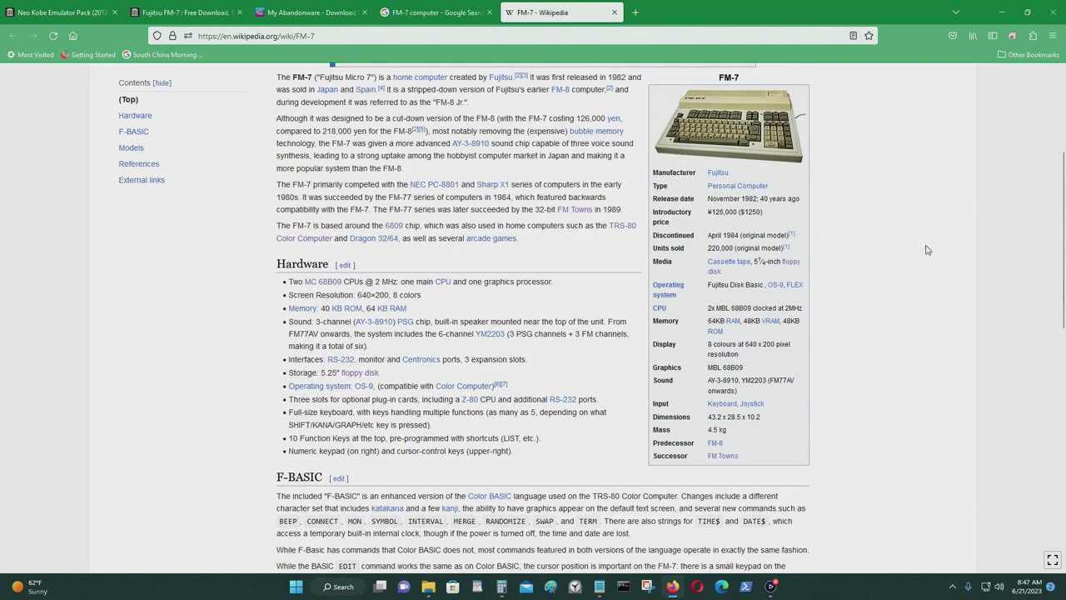
{"action": "scroll", "coordinate": [986, 277], "scroll_direction": "down", "scroll_amount": 3}
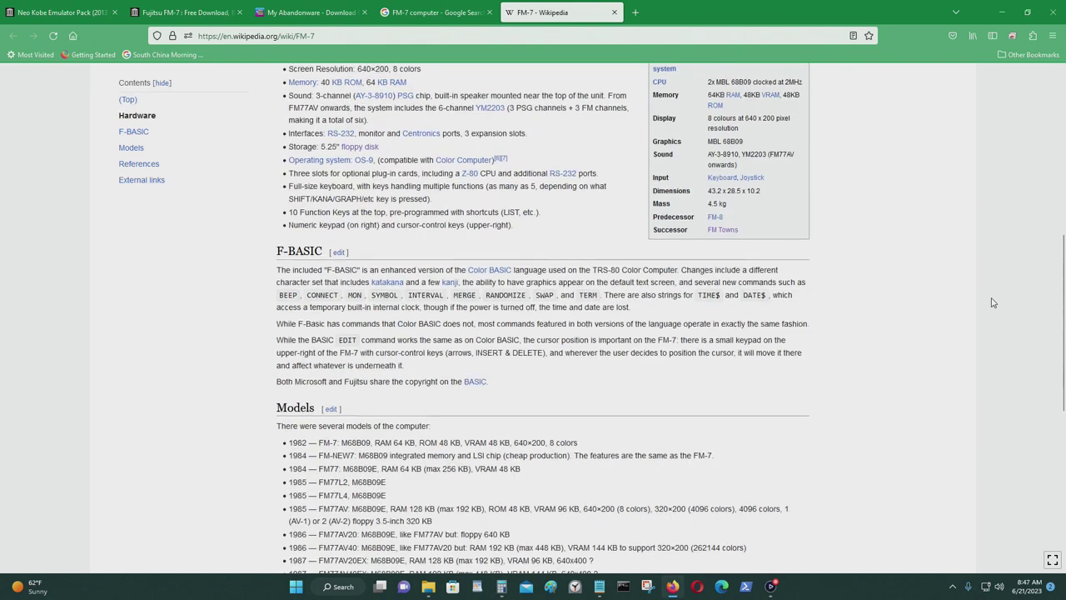
{"action": "scroll", "coordinate": [991, 296], "scroll_direction": "up", "scroll_amount": 5}
{"action": "scroll", "coordinate": [992, 297], "scroll_direction": "down", "scroll_amount": 5}
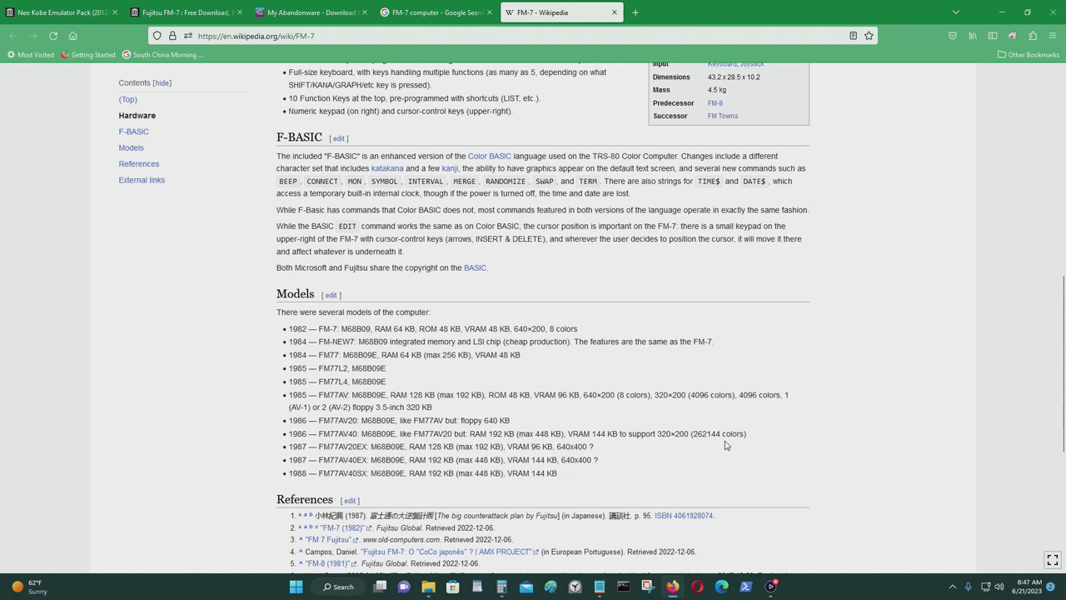
{"action": "scroll", "coordinate": [724, 446], "scroll_direction": "down", "scroll_amount": 3}
{"action": "key", "text": "Home"}
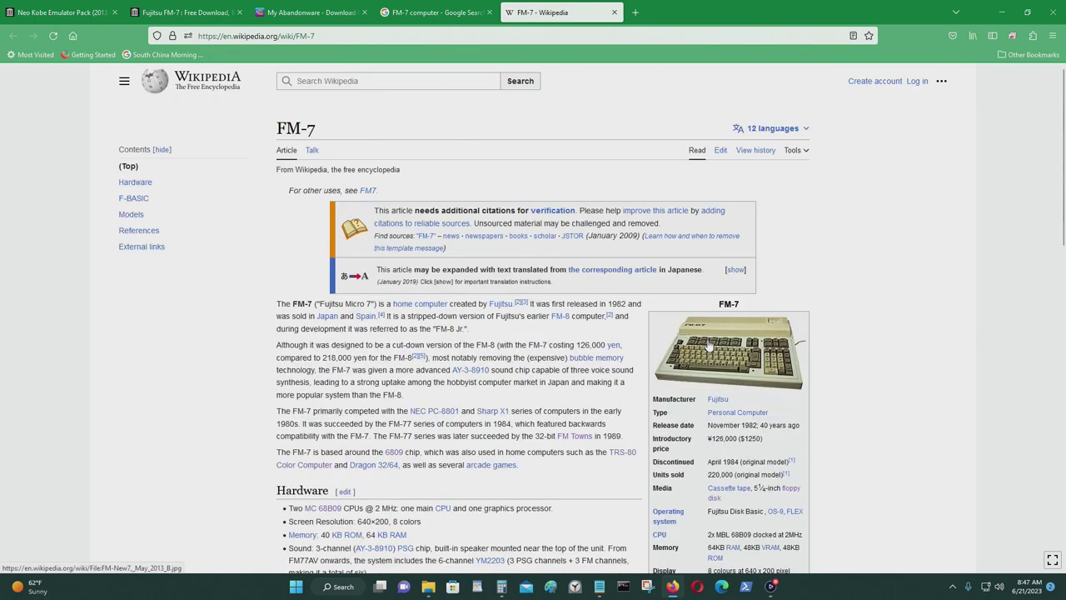
- Return to the Google image results, search for "Commodore 64" and browse its pictures
{"action": "left_click", "coordinate": [438, 12]}
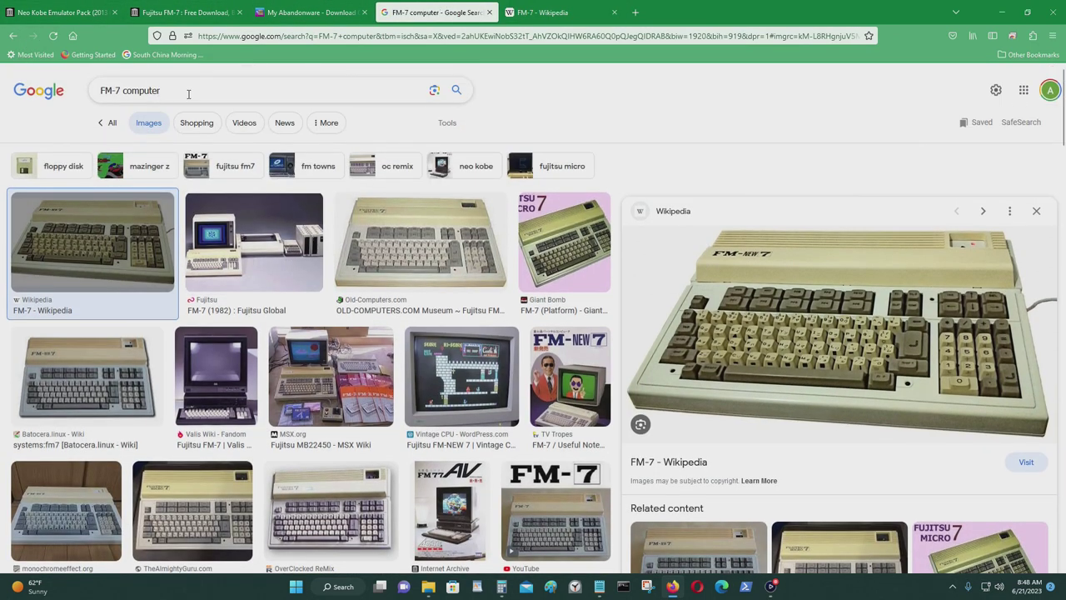
{"action": "left_click", "coordinate": [189, 94]}
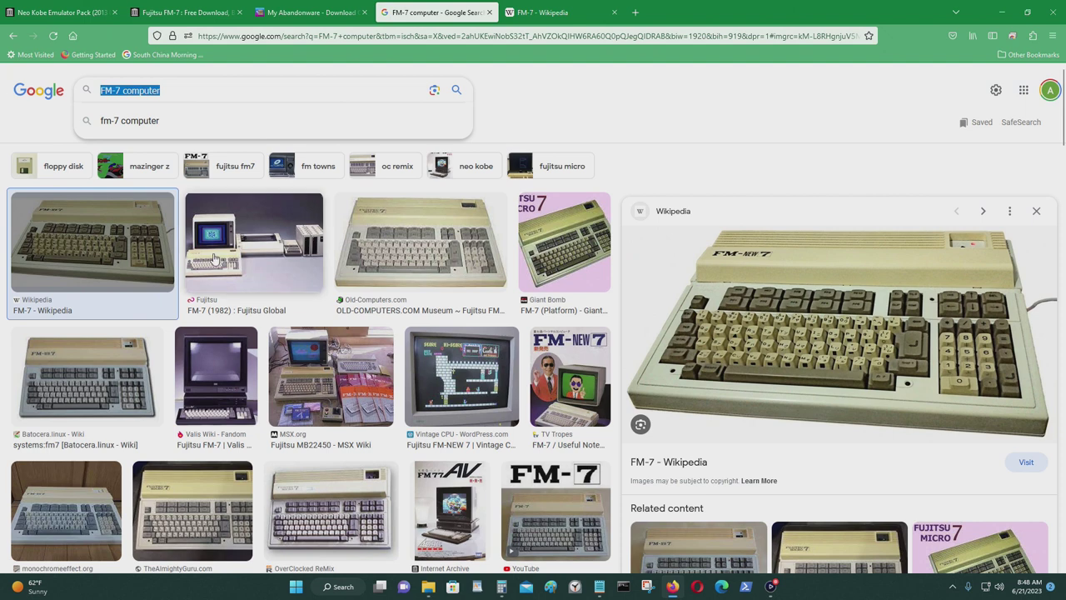
{"action": "type", "text": "Commo"}
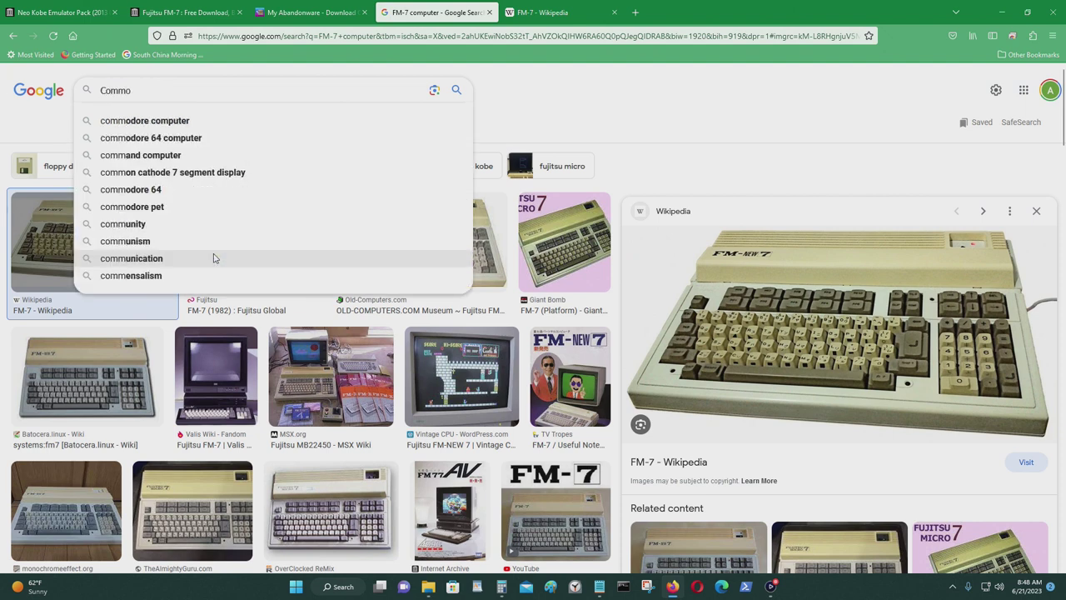
{"action": "type", "text": "dore 64"}
{"action": "key", "text": "Return"}
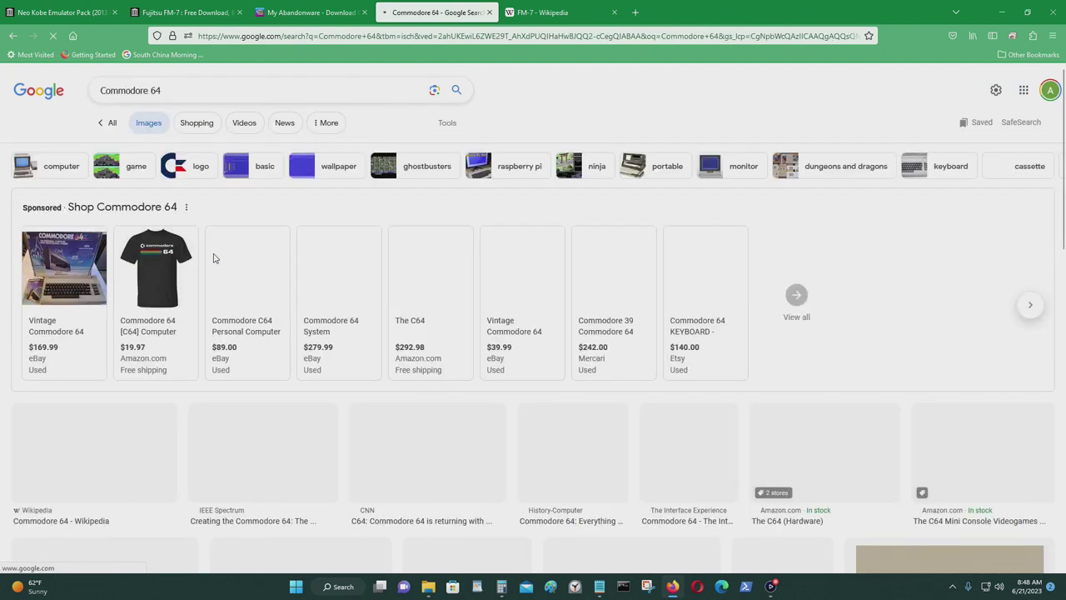
{"action": "scroll", "coordinate": [264, 172], "scroll_direction": "down", "scroll_amount": 2}
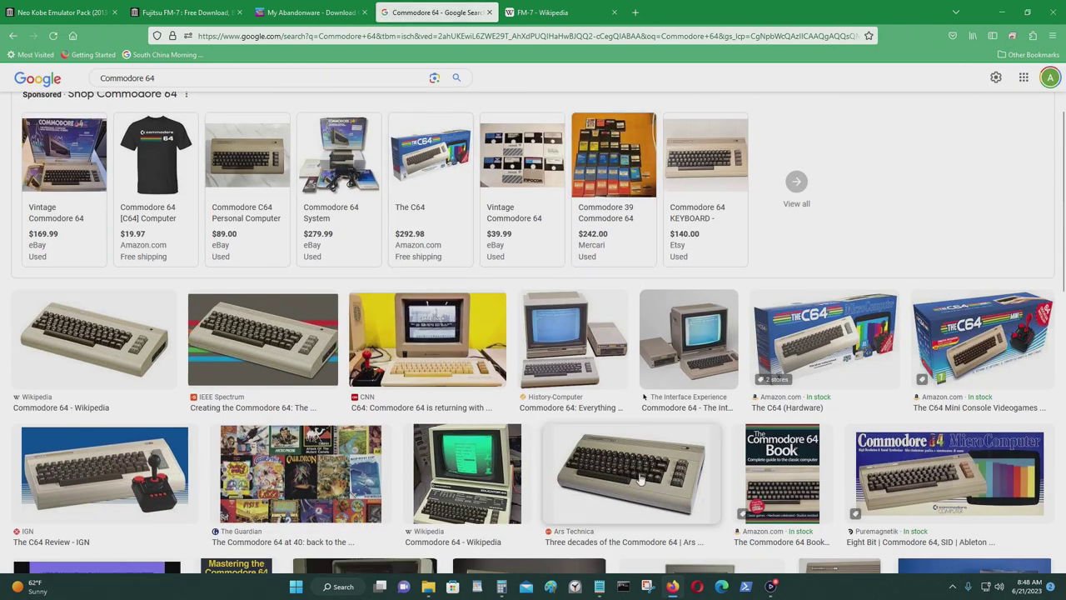
- Search Google Images for "Atari 800"
{"action": "scroll", "coordinate": [677, 493], "scroll_direction": "up", "scroll_amount": 2}
{"action": "left_click", "coordinate": [209, 95]}
{"action": "type", "text": "Atari 5"}
{"action": "type", "text": "00"}
{"action": "key", "text": "Return"}
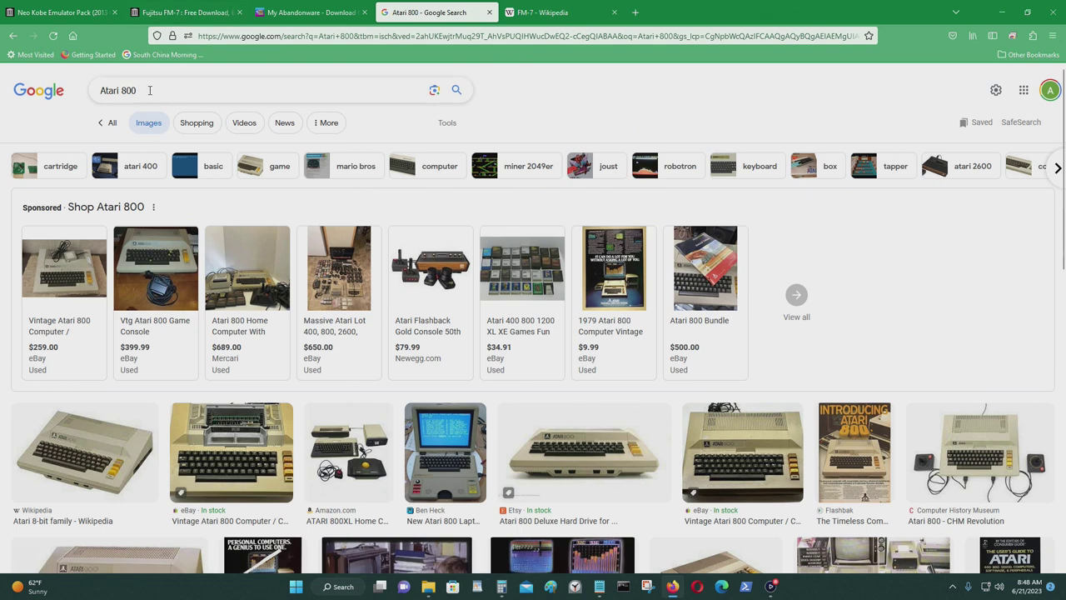
- Search Google Images for "Apple II"
{"action": "key", "text": "slash"}
{"action": "type", "text": "Apple II"}
{"action": "key", "text": "Return"}
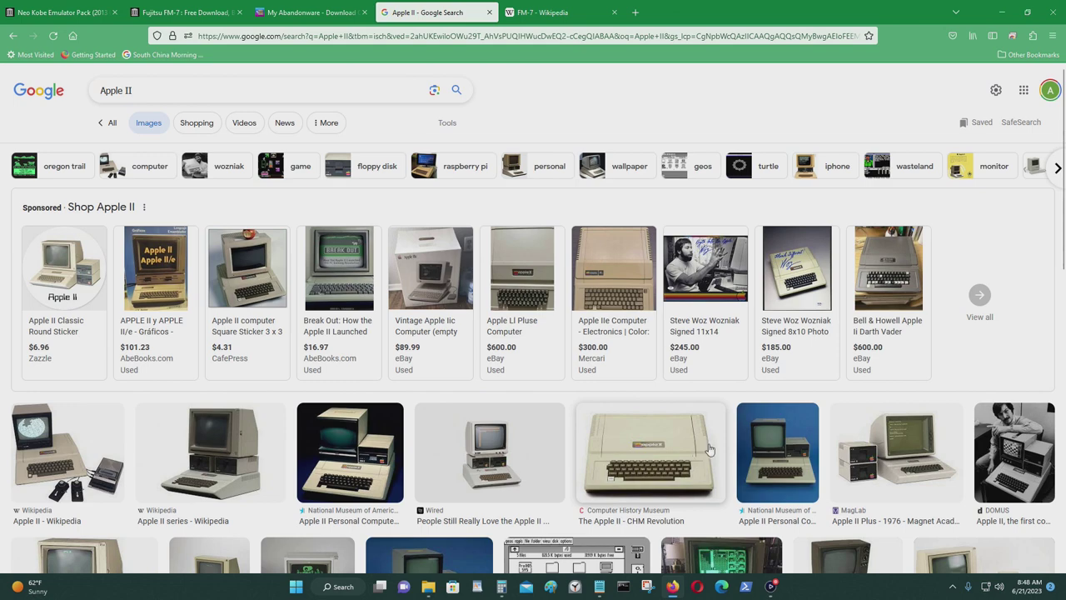
- Browse the Google Images results for the Apple II
{"action": "scroll", "coordinate": [820, 384], "scroll_direction": "down", "scroll_amount": 2}
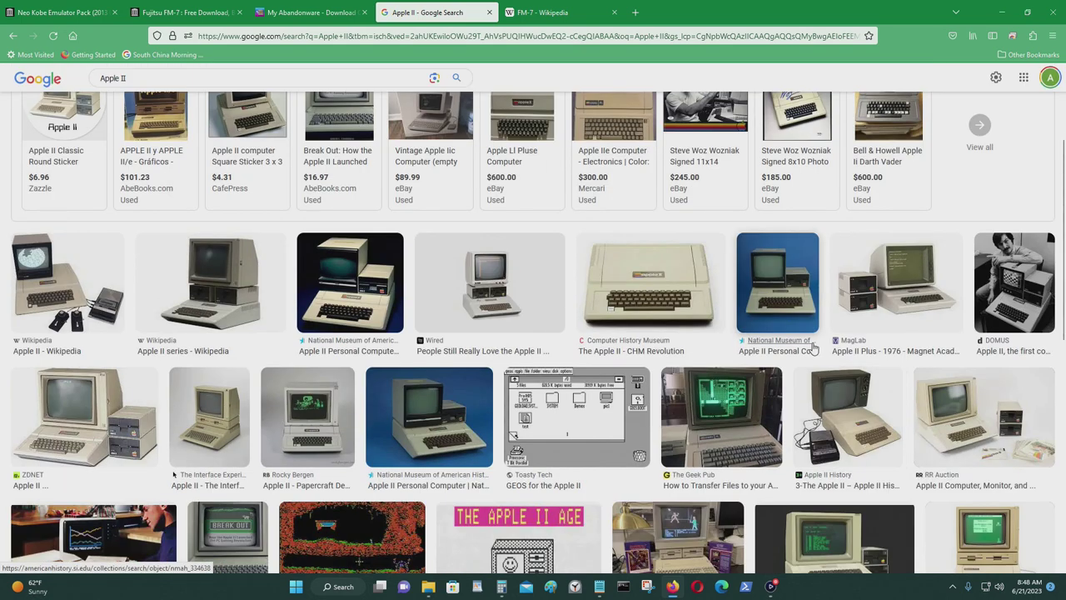
{"action": "scroll", "coordinate": [845, 396], "scroll_direction": "up", "scroll_amount": 2}
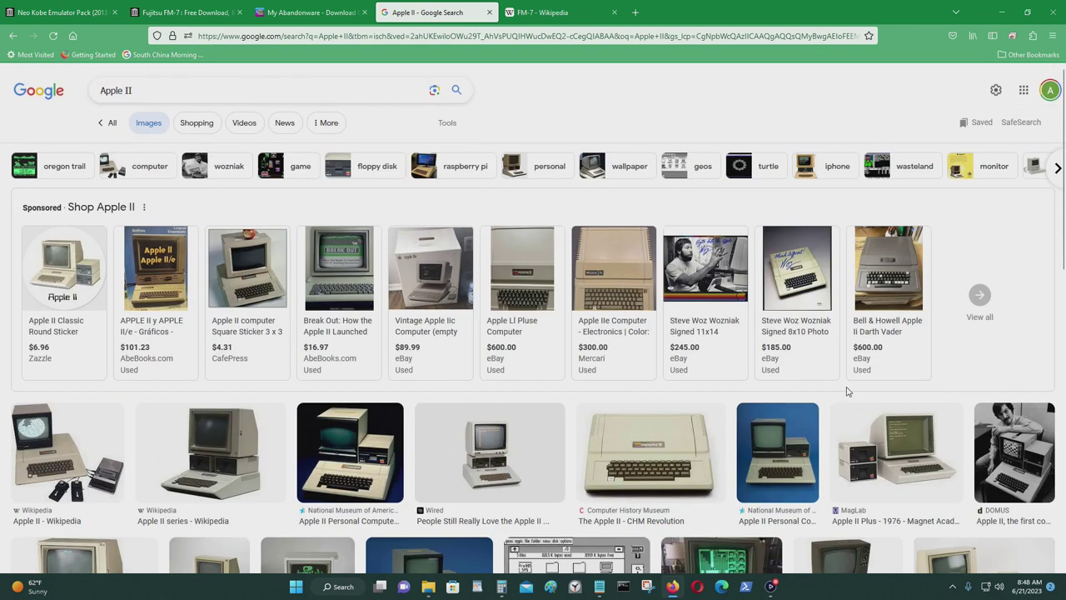
{"action": "scroll", "coordinate": [840, 389], "scroll_direction": "down", "scroll_amount": 3}
{"action": "scroll", "coordinate": [850, 389], "scroll_direction": "up", "scroll_amount": 3}
- Go to the Neo Kobe Emulator Pack (2013 08 17) page on the Internet Archive and open its full file listing
{"action": "left_click", "coordinate": [58, 12]}
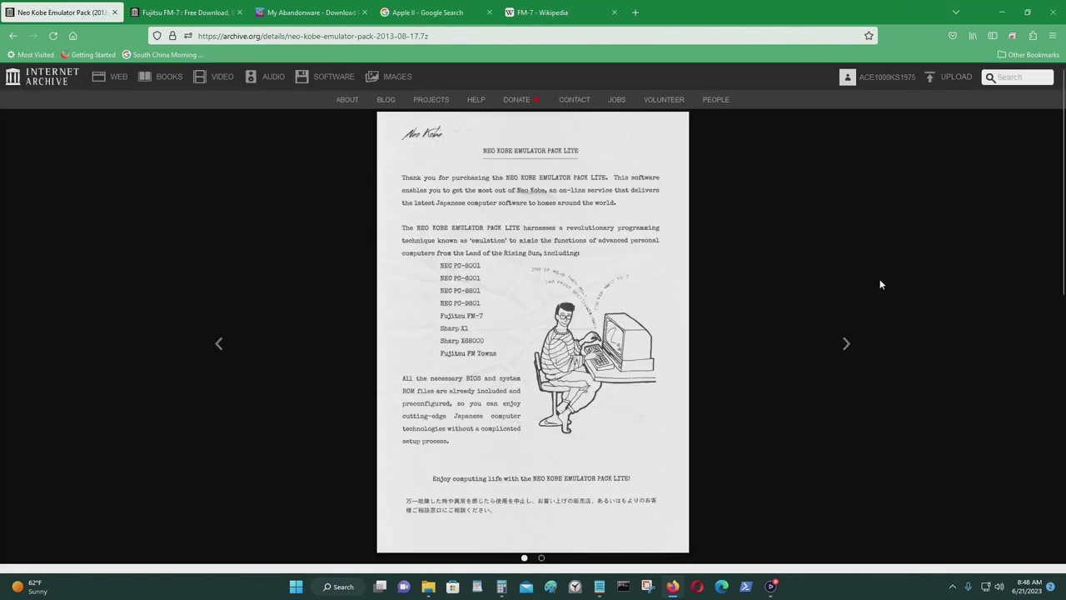
{"action": "scroll", "coordinate": [881, 284], "scroll_direction": "down", "scroll_amount": 4}
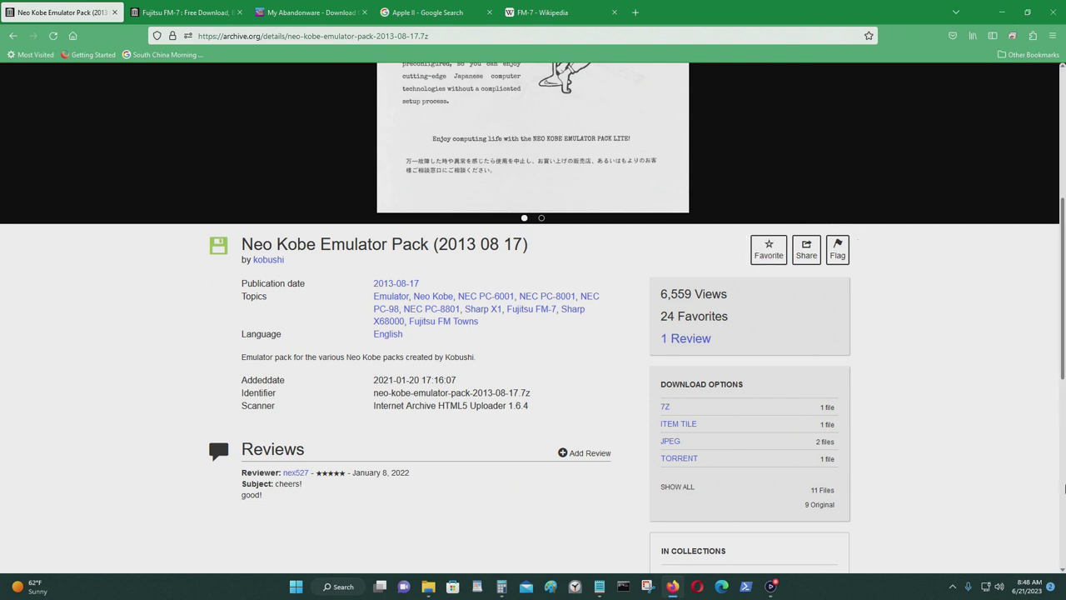
{"action": "scroll", "coordinate": [1064, 490], "scroll_direction": "down", "scroll_amount": 2}
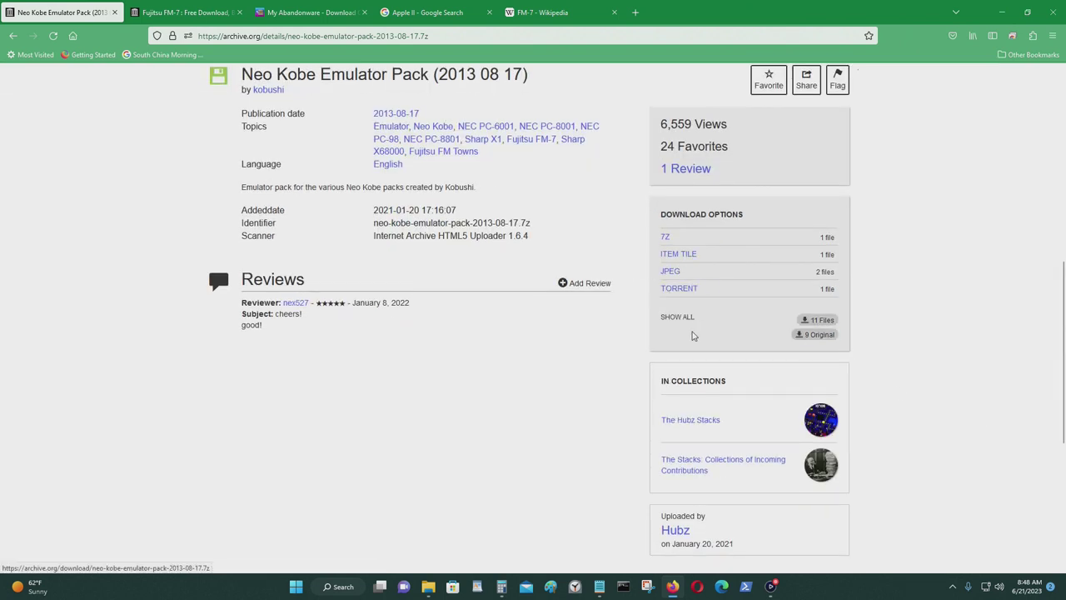
{"action": "left_click", "coordinate": [684, 319]}
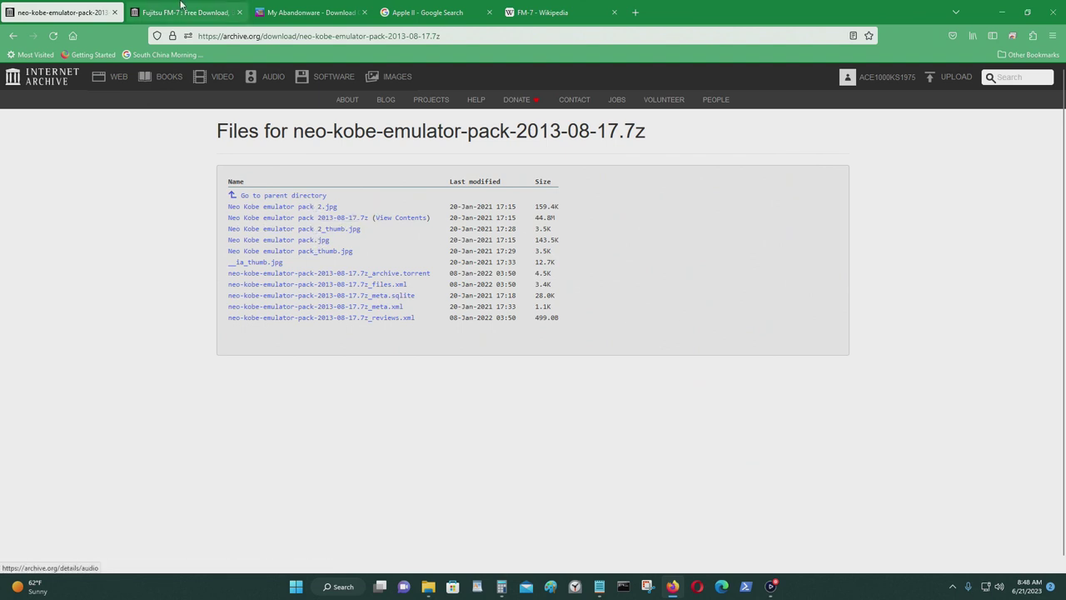
- Go to the Internet Archive's Fujitsu FM-7 page and open its full file listing containing ROMS.zip
{"action": "left_click", "coordinate": [181, 7]}
{"action": "scroll", "coordinate": [333, 242], "scroll_direction": "down", "scroll_amount": 6}
{"action": "scroll", "coordinate": [866, 348], "scroll_direction": "up", "scroll_amount": 2}
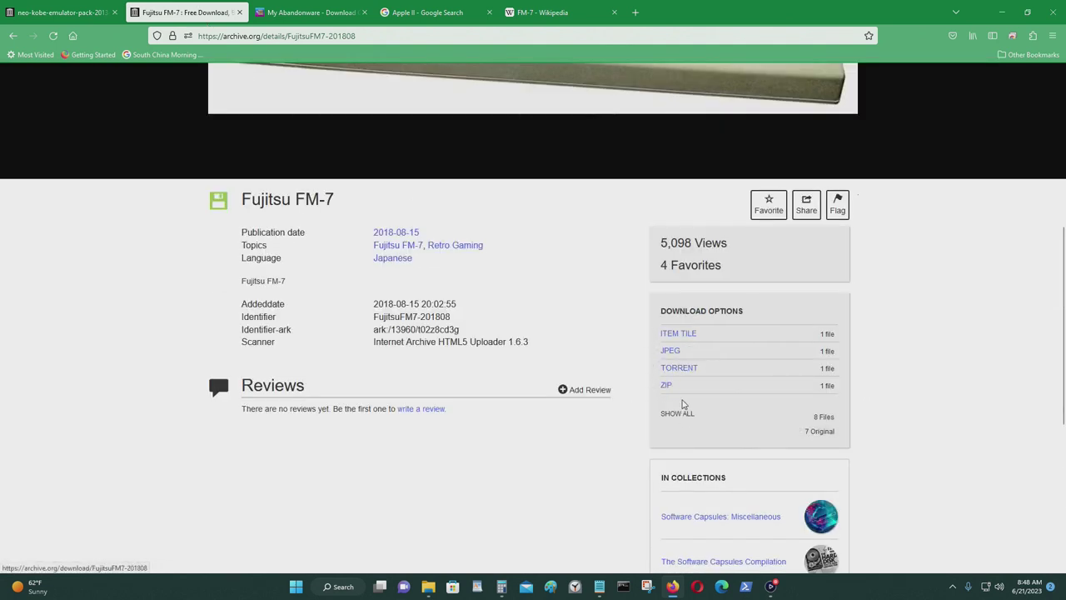
{"action": "left_click", "coordinate": [689, 414]}
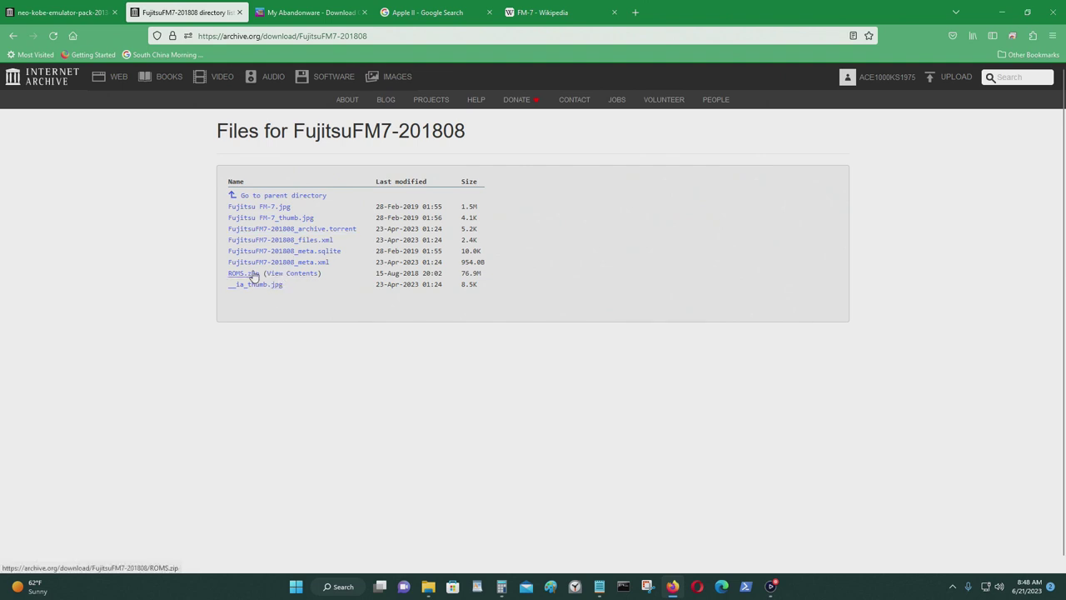
- On My Abandonware, browse games by platform, open the FM-7 category and look through its games
{"action": "left_click", "coordinate": [260, 13]}
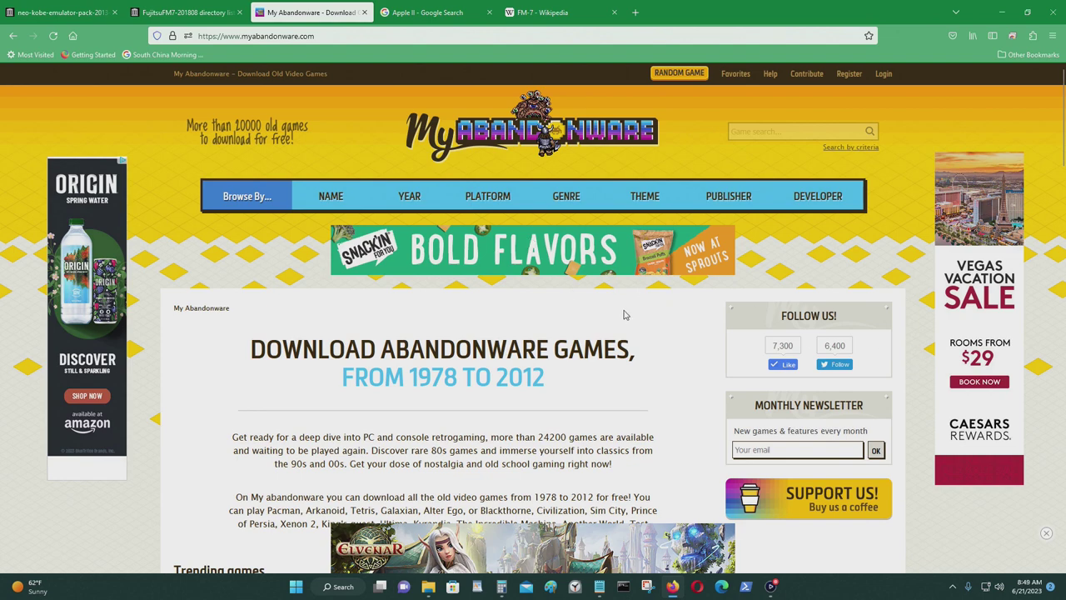
{"action": "left_click", "coordinate": [487, 197]}
{"action": "scroll", "coordinate": [720, 297], "scroll_direction": "down", "scroll_amount": 8}
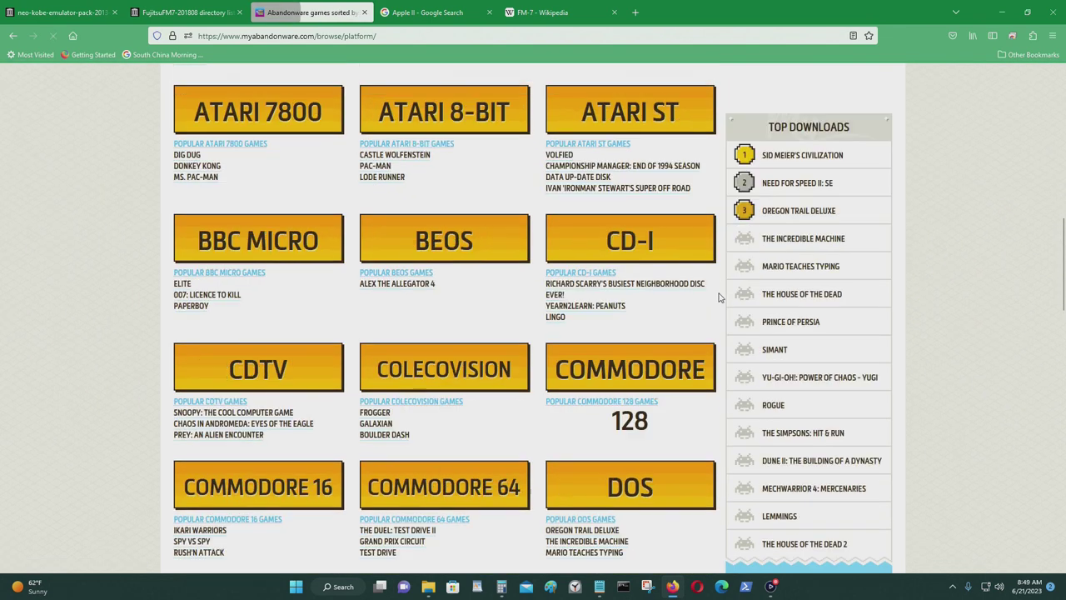
{"action": "scroll", "coordinate": [719, 298], "scroll_direction": "down", "scroll_amount": 5}
{"action": "scroll", "coordinate": [787, 250], "scroll_direction": "up", "scroll_amount": 2}
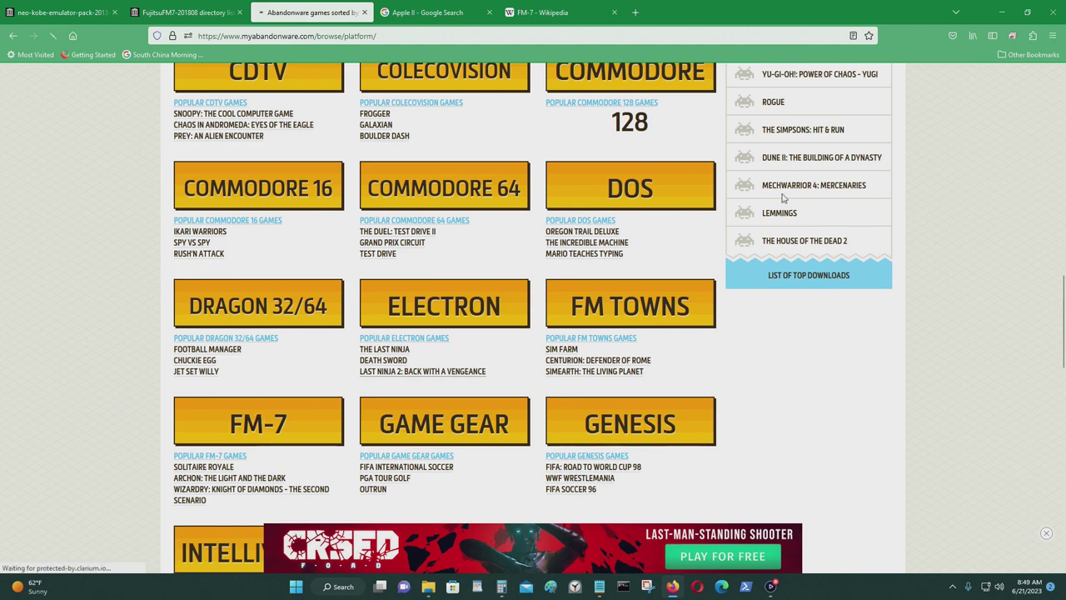
{"action": "scroll", "coordinate": [711, 241], "scroll_direction": "down", "scroll_amount": 4}
{"action": "scroll", "coordinate": [633, 283], "scroll_direction": "down", "scroll_amount": 3}
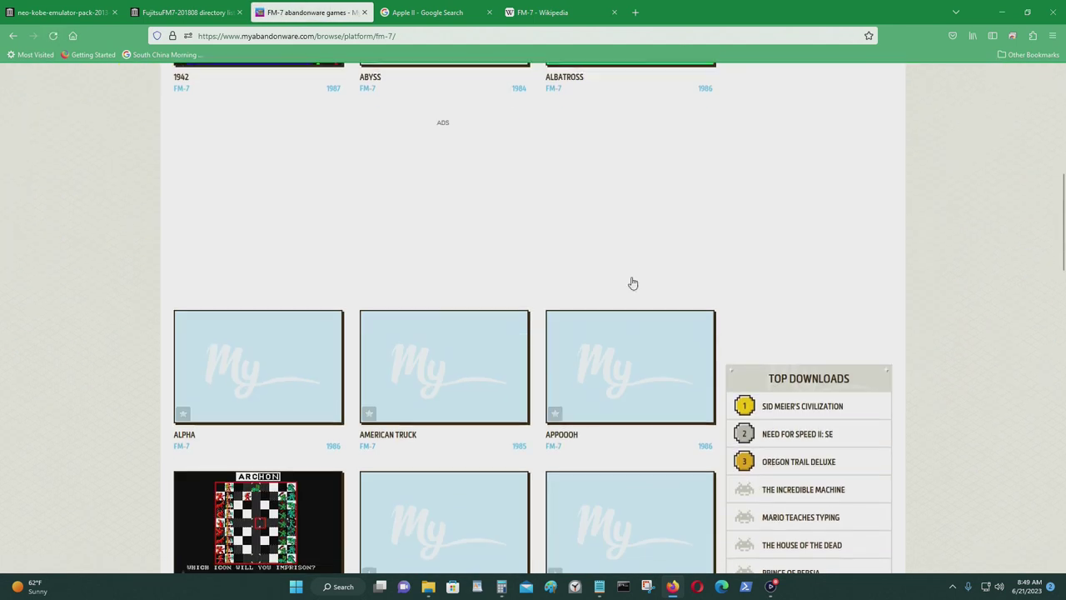
{"action": "scroll", "coordinate": [641, 279], "scroll_direction": "down", "scroll_amount": 5}
{"action": "scroll", "coordinate": [583, 167], "scroll_direction": "up", "scroll_amount": 5}
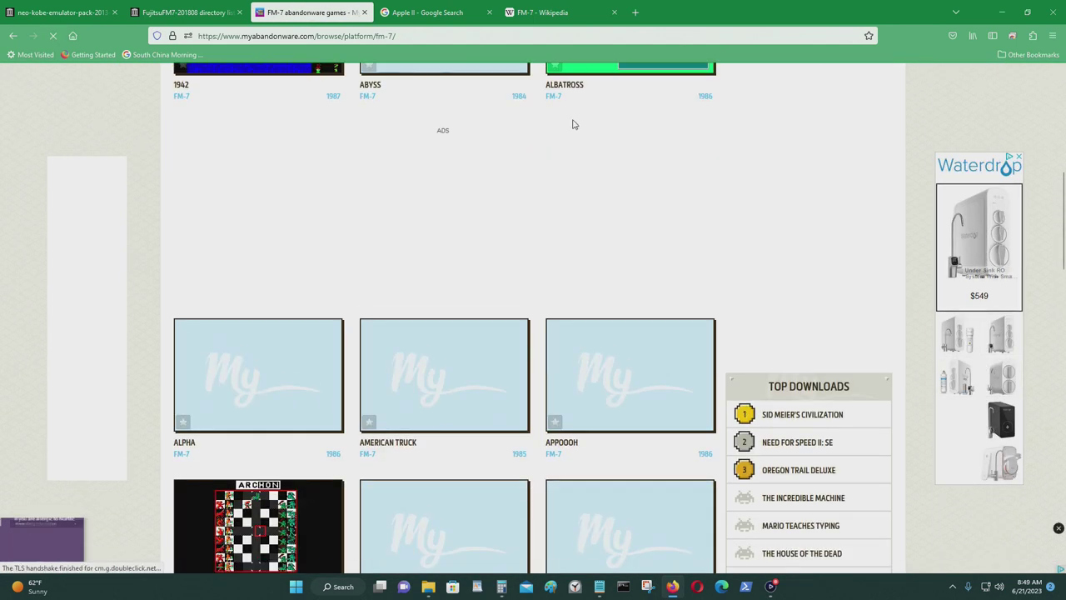
{"action": "scroll", "coordinate": [328, 228], "scroll_direction": "up", "scroll_amount": 3}
- Open the game 1942 and find the downloads for its FM-7 version
{"action": "left_click", "coordinate": [269, 231]}
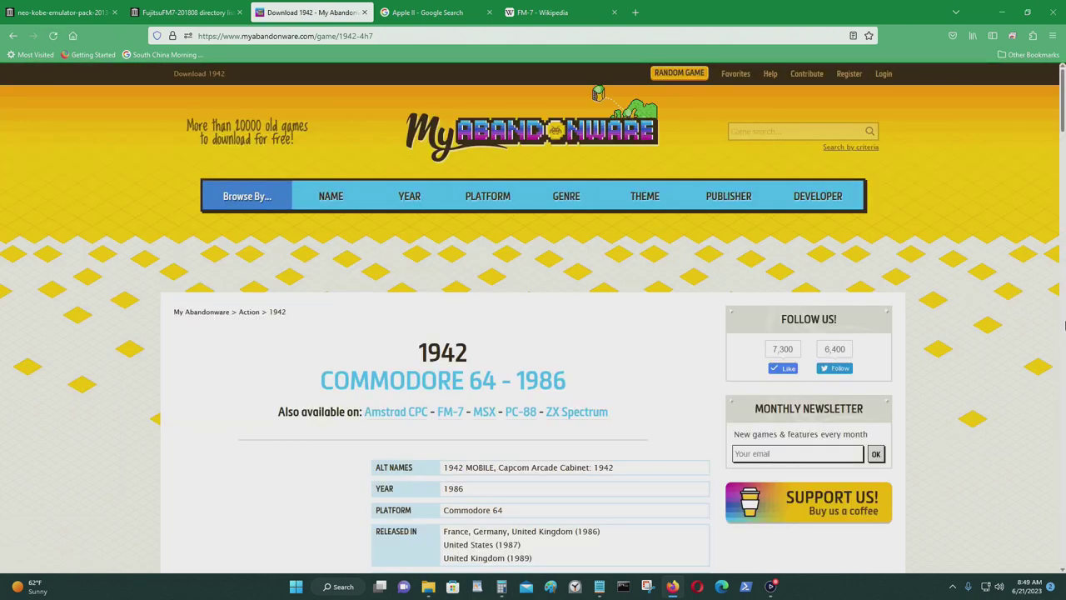
{"action": "scroll", "coordinate": [967, 242], "scroll_direction": "down", "scroll_amount": 8}
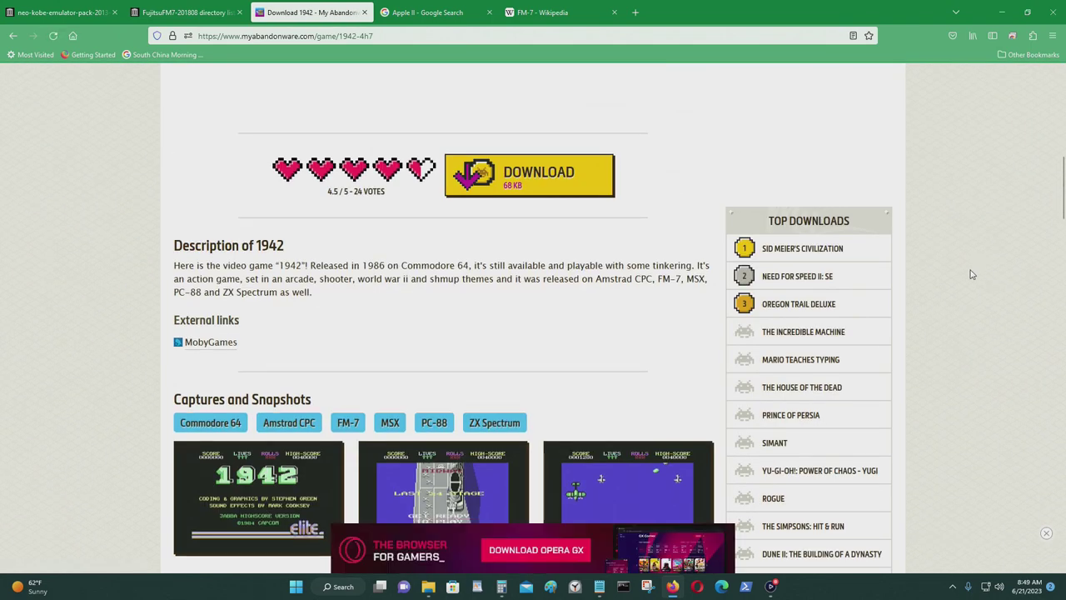
{"action": "scroll", "coordinate": [970, 274], "scroll_direction": "down", "scroll_amount": 12}
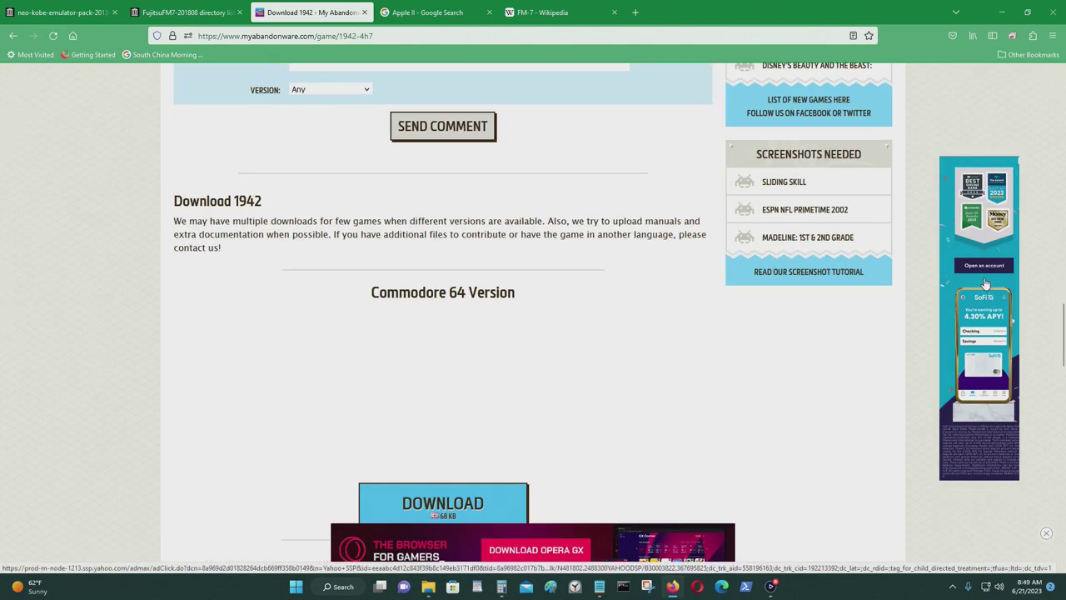
{"action": "scroll", "coordinate": [985, 284], "scroll_direction": "down", "scroll_amount": 8}
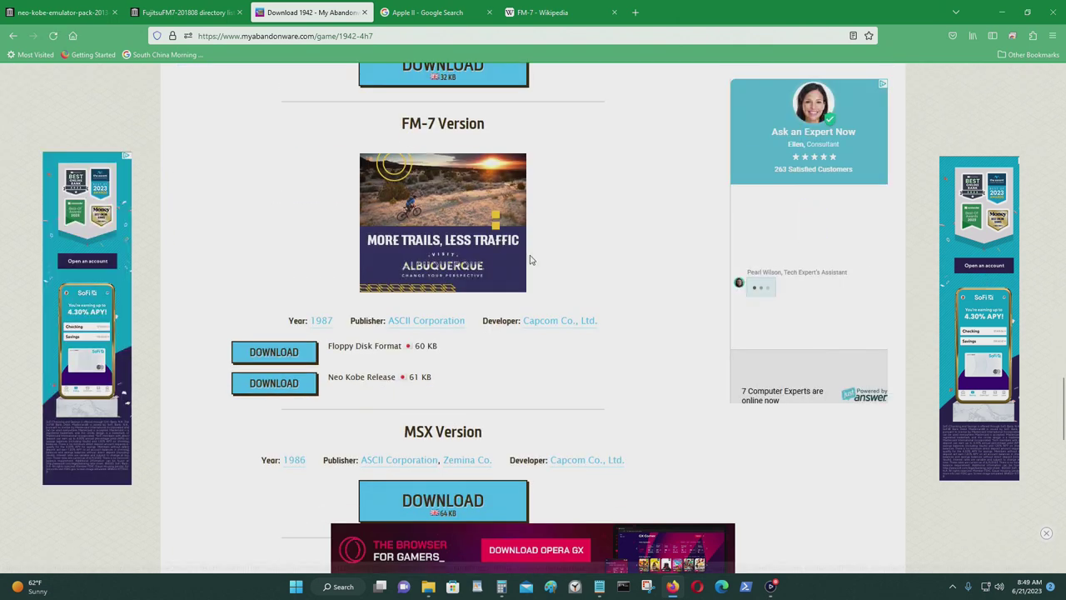
{"action": "scroll", "coordinate": [530, 260], "scroll_direction": "up", "scroll_amount": 2}
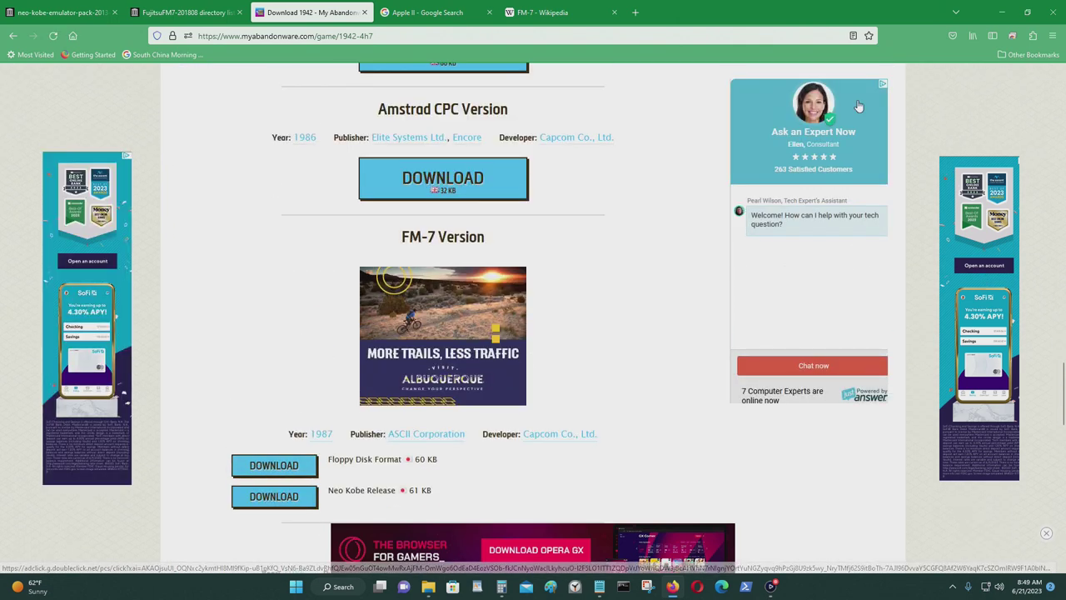
- Bring up the Downloads and Fujitsu FM-7 folder windows, and return to Firefox to download Neo Kobe emulator pack 2013-08-17.7z
{"action": "left_click", "coordinate": [447, 7]}
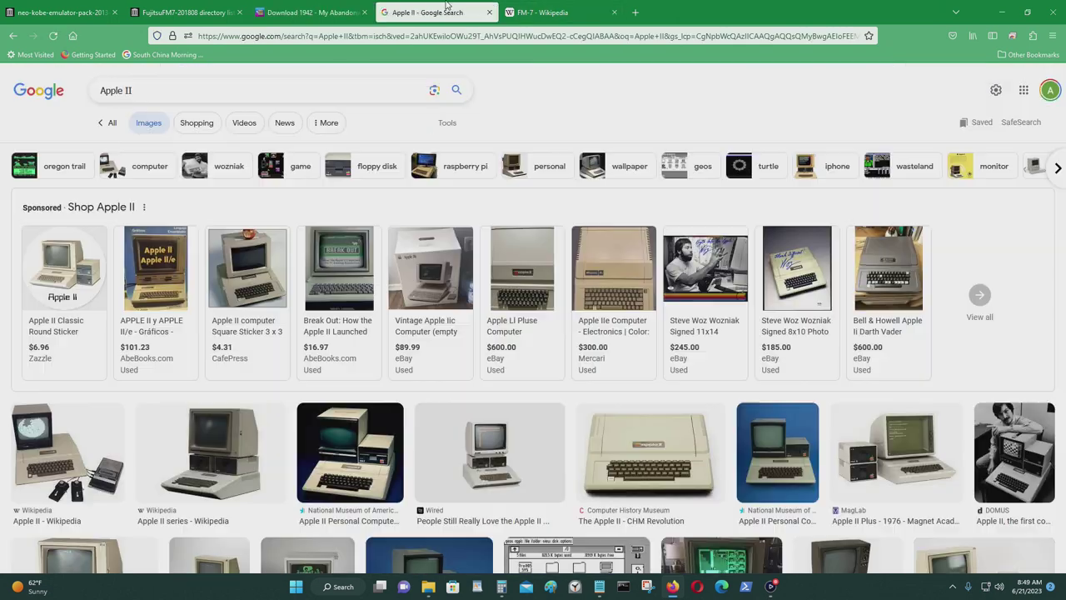
{"action": "left_click", "coordinate": [1001, 12]}
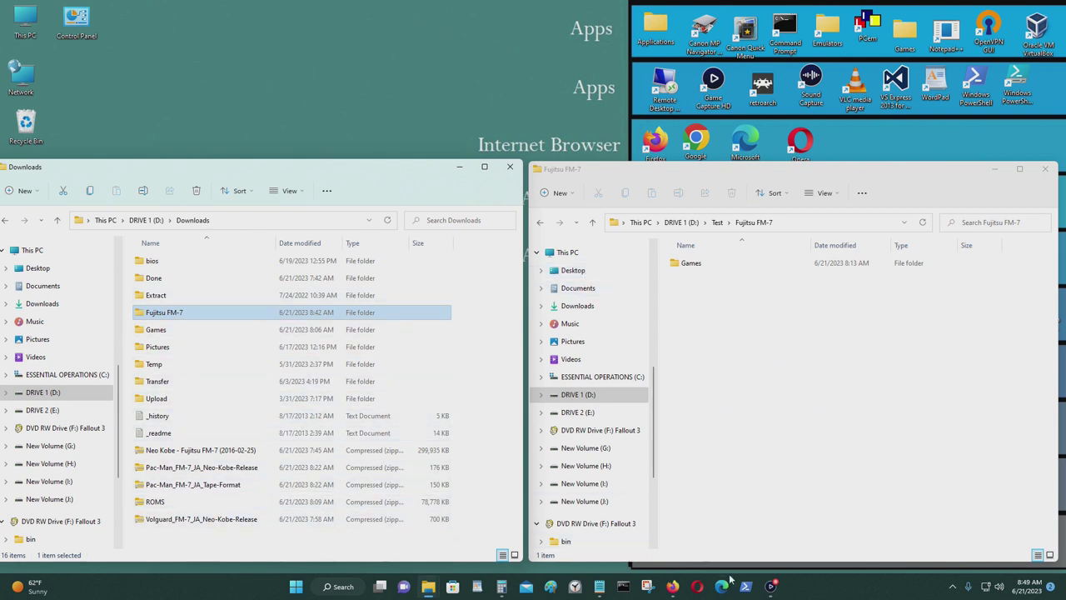
{"action": "mouse_move", "coordinate": [673, 590]}
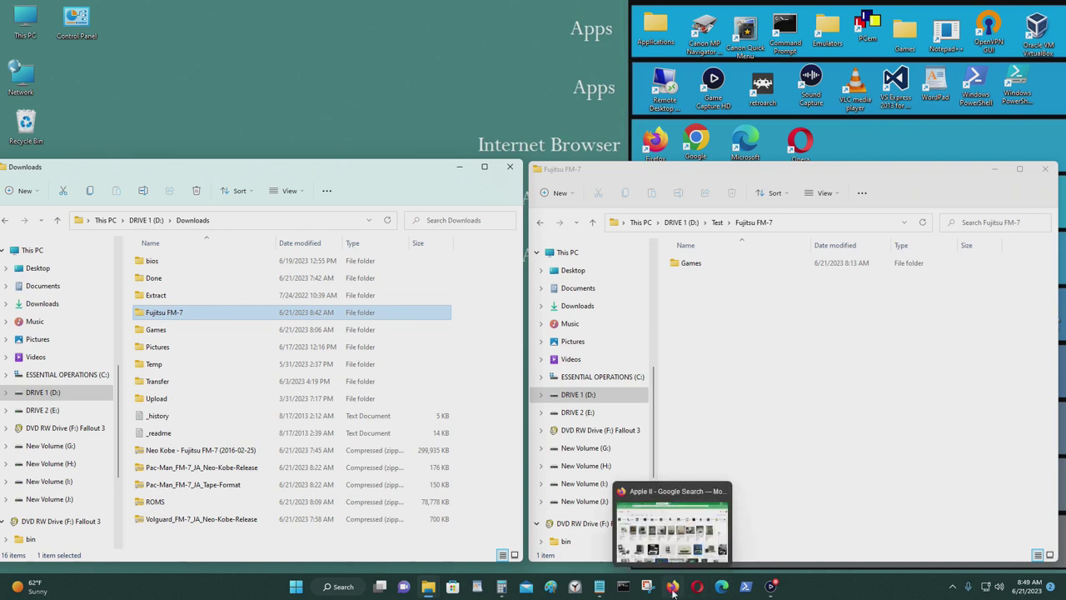
{"action": "left_click", "coordinate": [673, 590]}
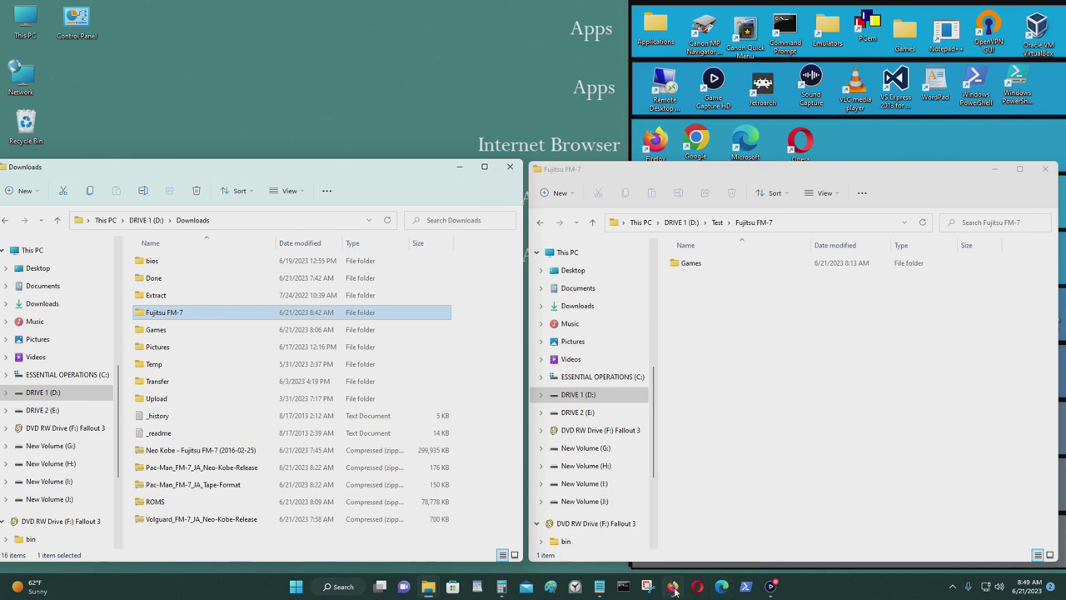
{"action": "key", "text": "ctrl+1"}
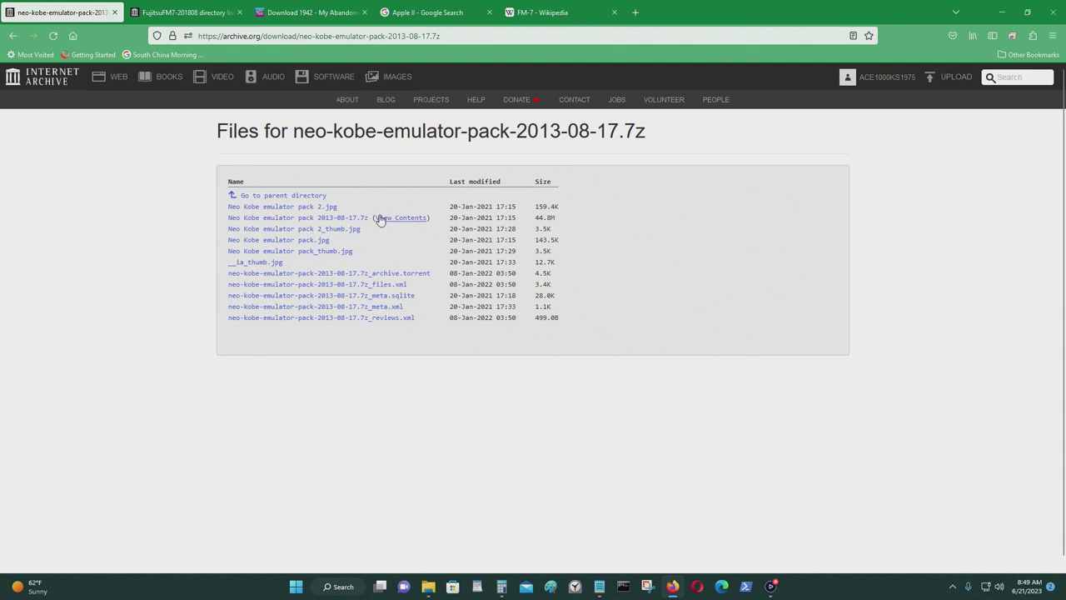
{"action": "left_click", "coordinate": [310, 219]}
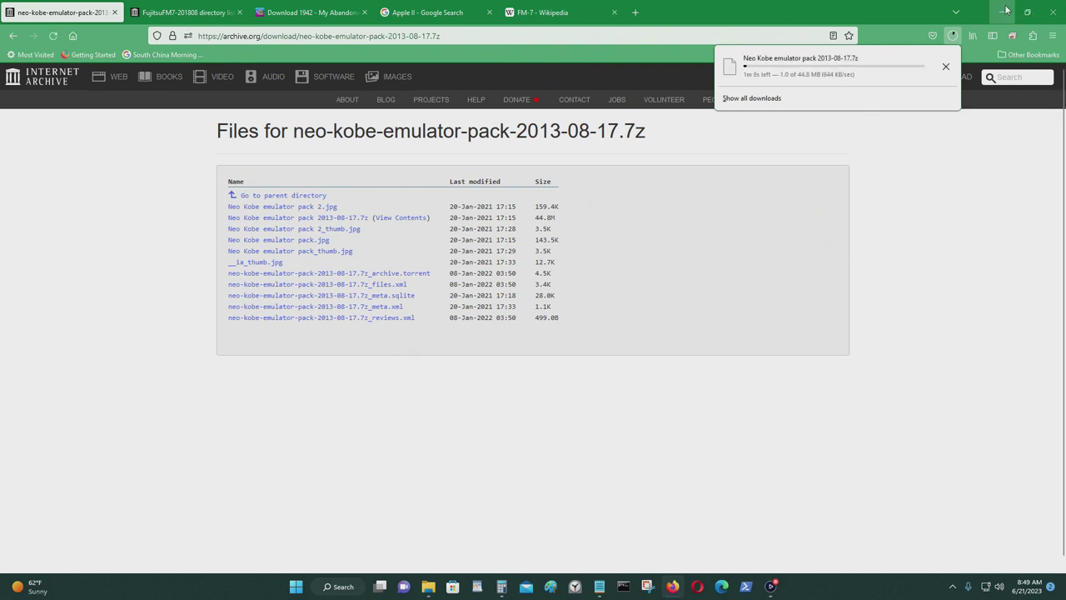
- Review the introduction, hardware list and infobox of the FM-7 Wikipedia article
{"action": "left_click", "coordinate": [558, 12]}
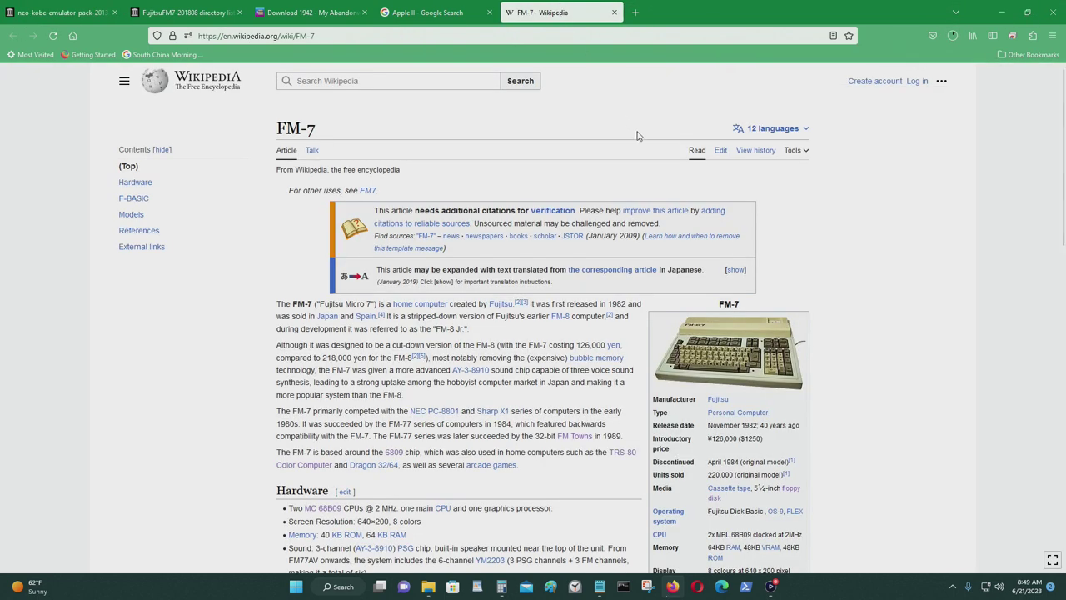
{"action": "scroll", "coordinate": [637, 135], "scroll_direction": "down", "scroll_amount": 3}
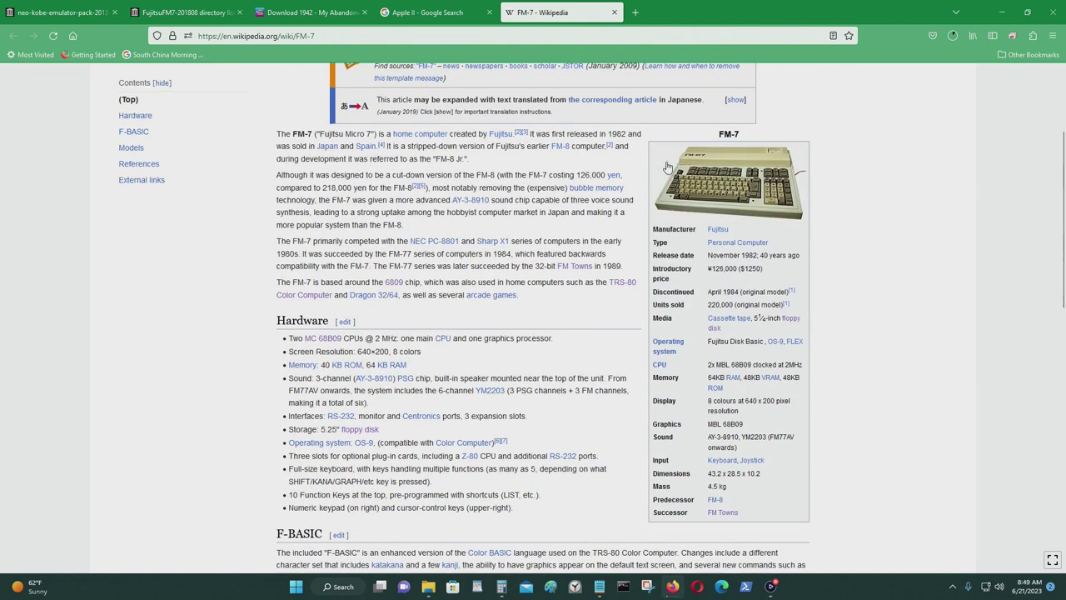
{"action": "scroll", "coordinate": [911, 264], "scroll_direction": "up", "scroll_amount": 3}
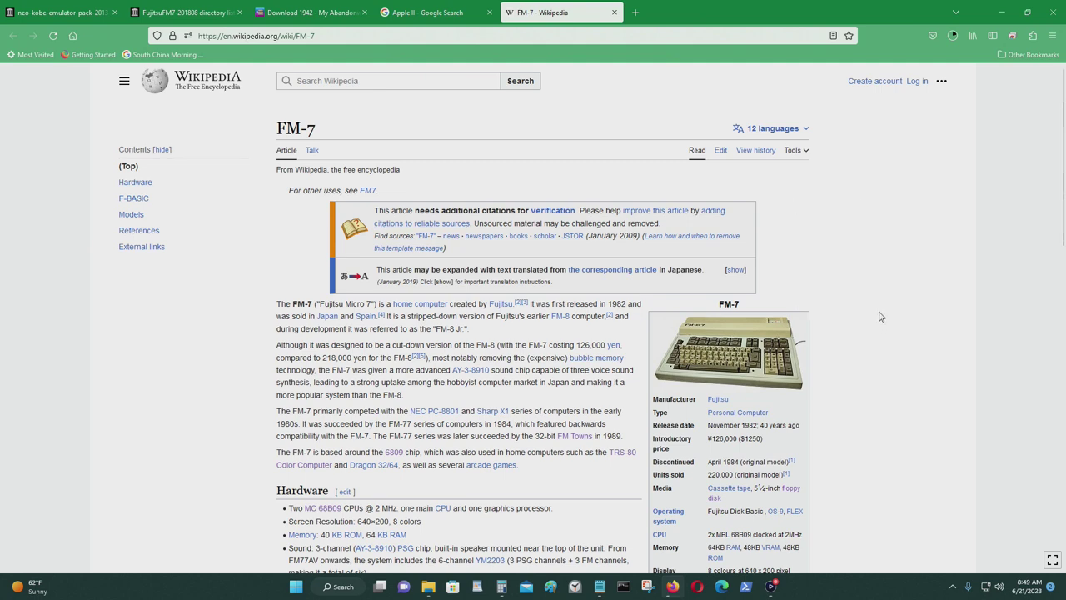
{"action": "scroll", "coordinate": [881, 317], "scroll_direction": "down", "scroll_amount": 3}
{"action": "scroll", "coordinate": [876, 310], "scroll_direction": "up", "scroll_amount": 2}
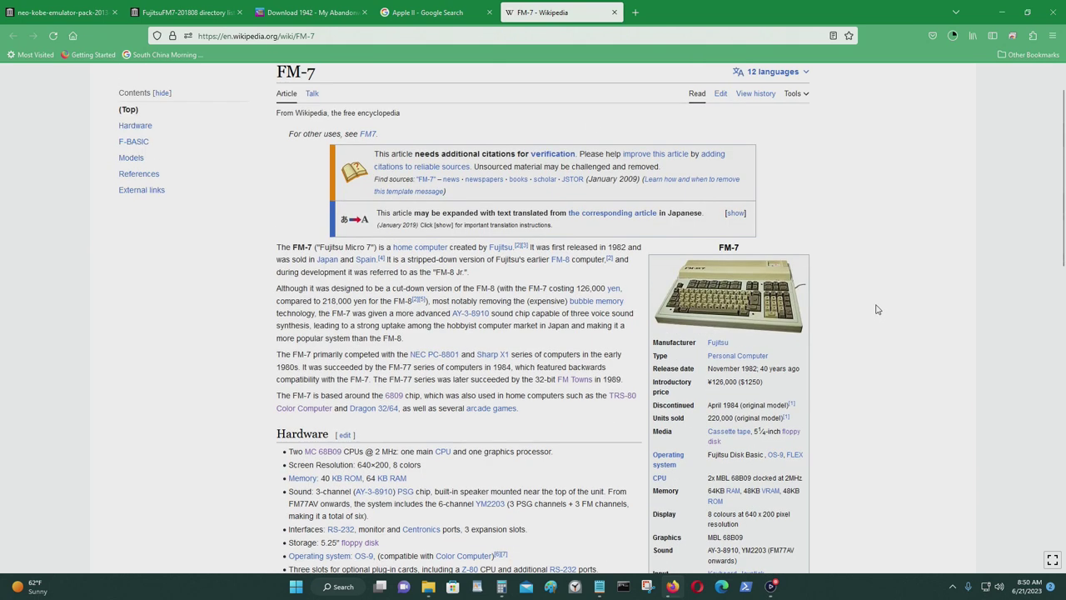
{"action": "left_click", "coordinate": [425, 12]}
{"action": "left_click", "coordinate": [545, 12]}
- Switch to File Explorer and delete the Fujitsu FM-7 folder from Downloads
{"action": "left_click", "coordinate": [996, 21]}
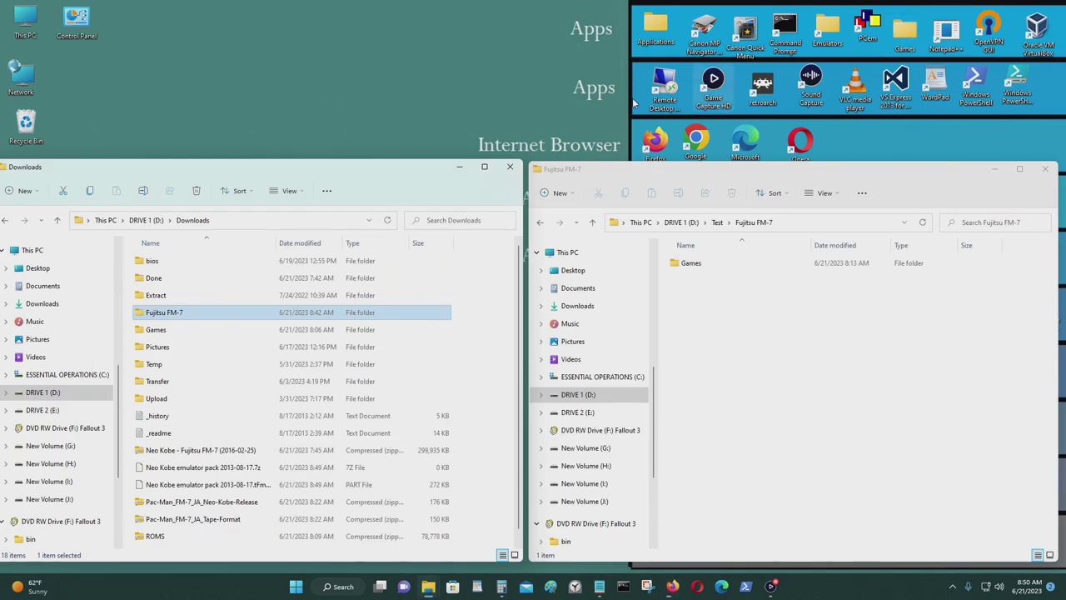
{"action": "key", "text": "Delete"}
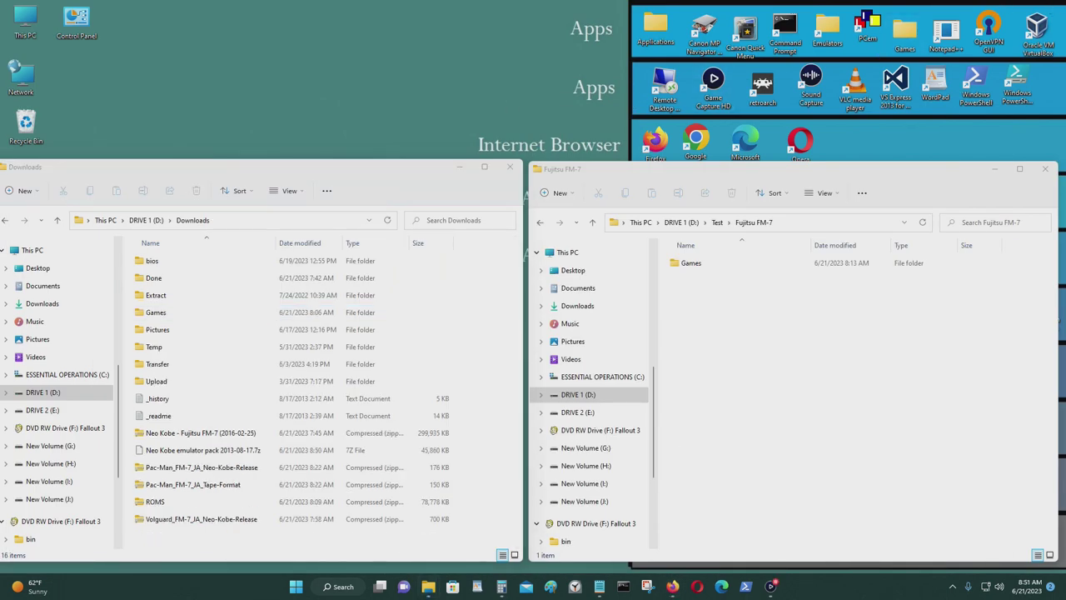
- Extract Neo Kobe emulator pack 2013-08-17.7z with 7-Zip into a new FM7 folder inside Downloads
{"action": "left_click", "coordinate": [271, 450]}
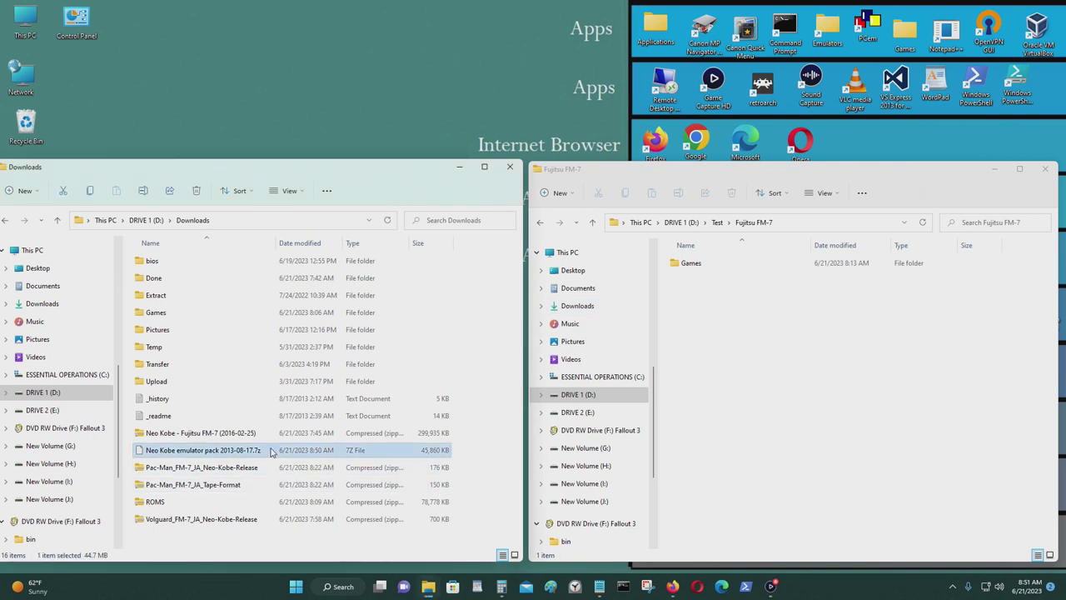
{"action": "right_click", "coordinate": [270, 450]}
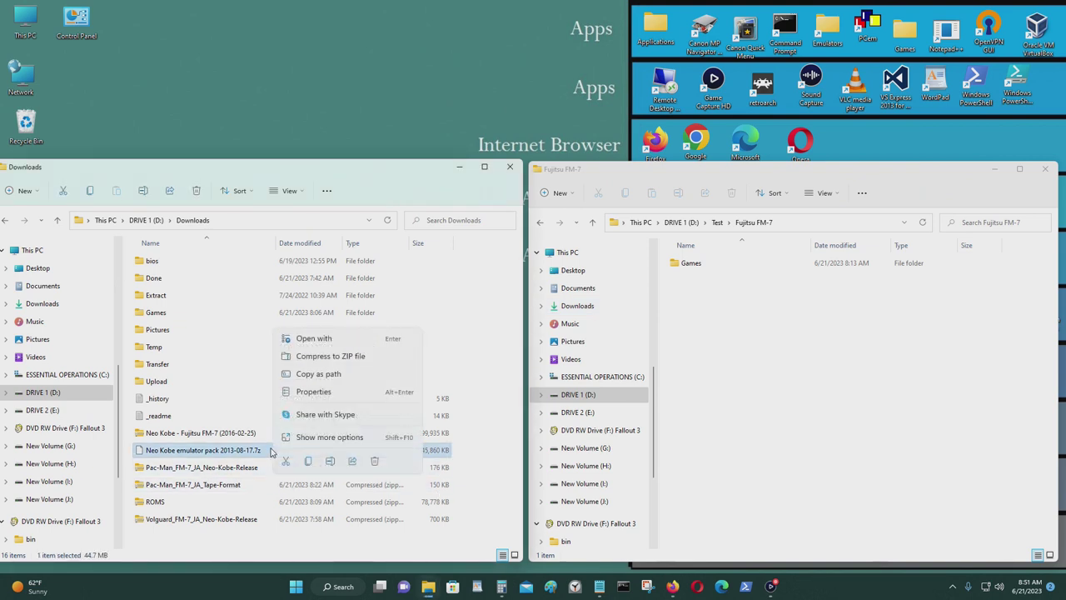
{"action": "left_click", "coordinate": [329, 437]}
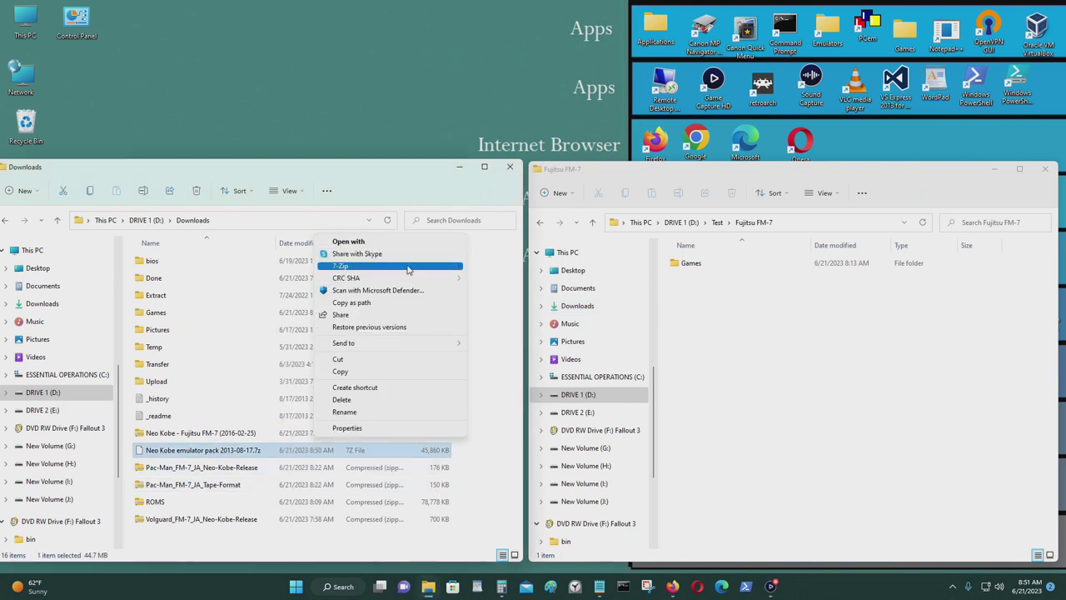
{"action": "mouse_move", "coordinate": [408, 269]}
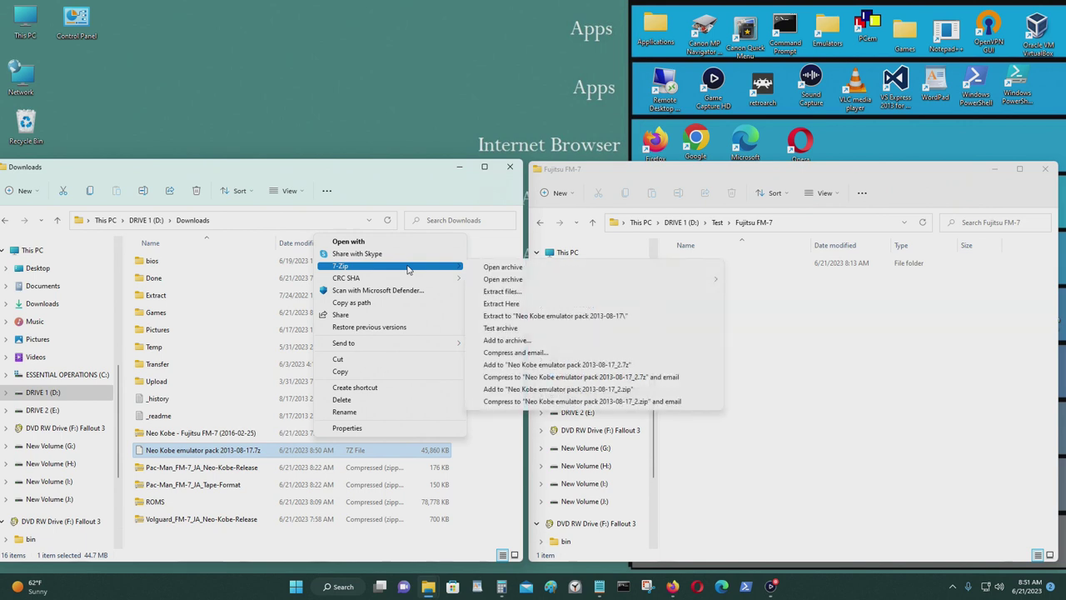
{"action": "left_click", "coordinate": [581, 291]}
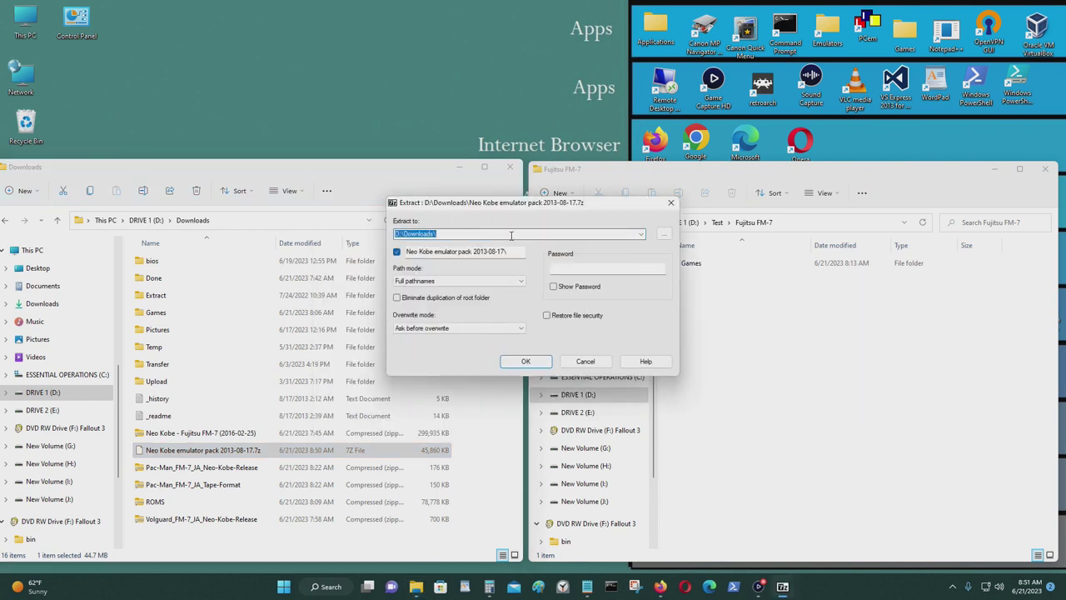
{"action": "left_click", "coordinate": [527, 236]}
{"action": "type", "text": "FM7"}
{"action": "key", "text": "Return"}
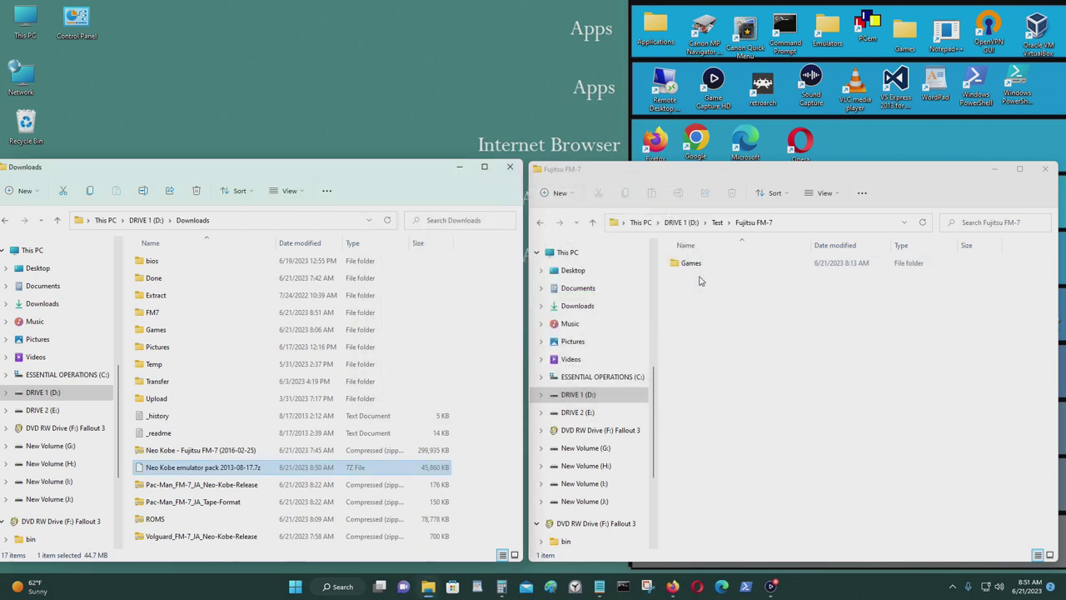
- Move all the xm7 emulator folders from the extracted pack's Fujitsu FM-7 folder into Test\Fujitsu FM-7
{"action": "left_click", "coordinate": [191, 315]}
{"action": "double_click", "coordinate": [191, 314]}
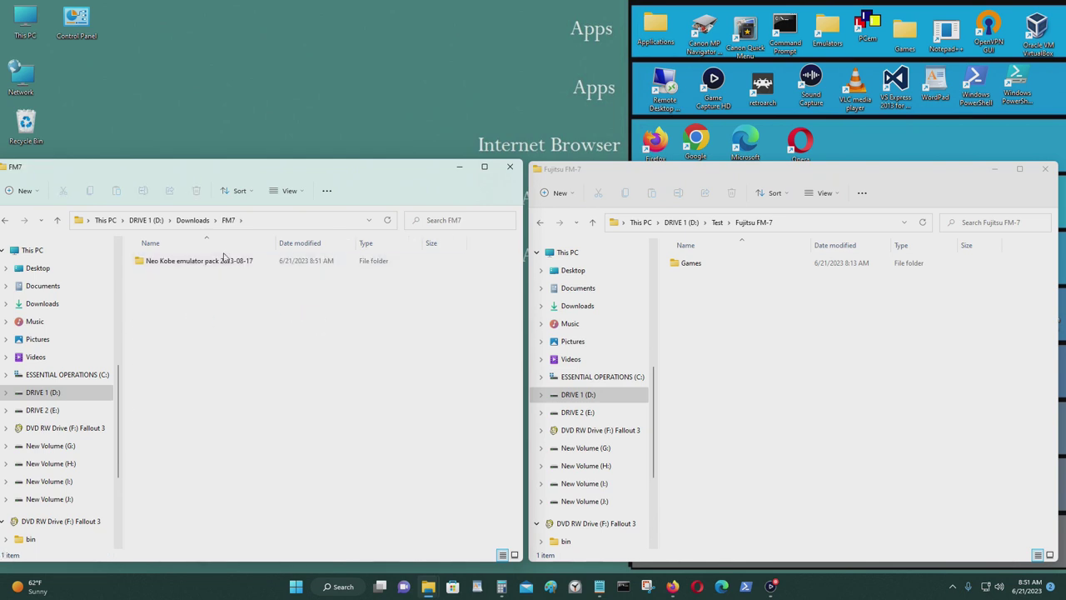
{"action": "double_click", "coordinate": [223, 260]}
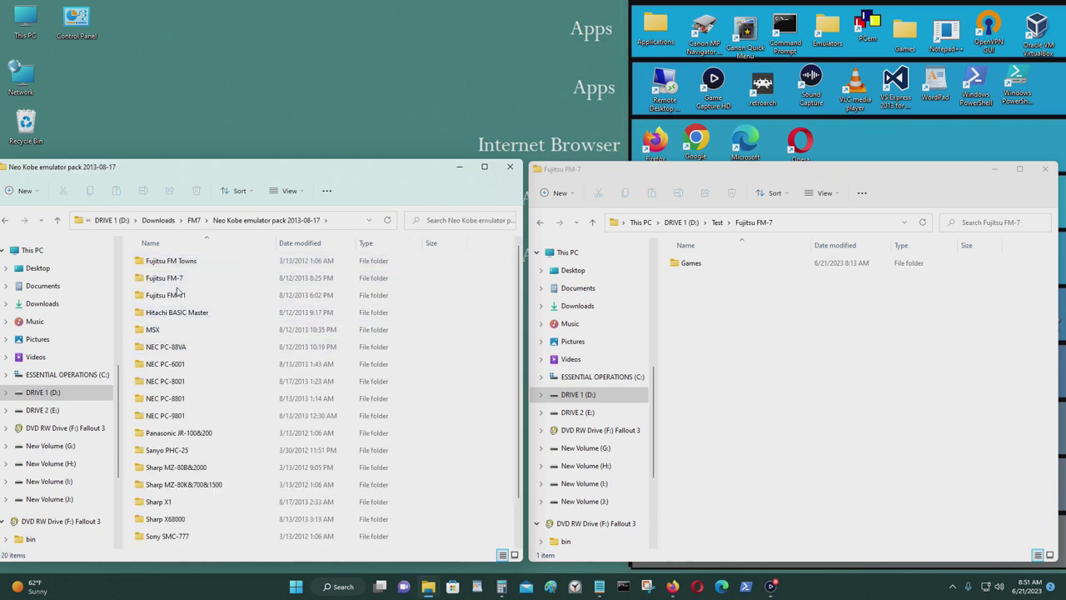
{"action": "left_click", "coordinate": [250, 364]}
{"action": "double_click", "coordinate": [207, 279]}
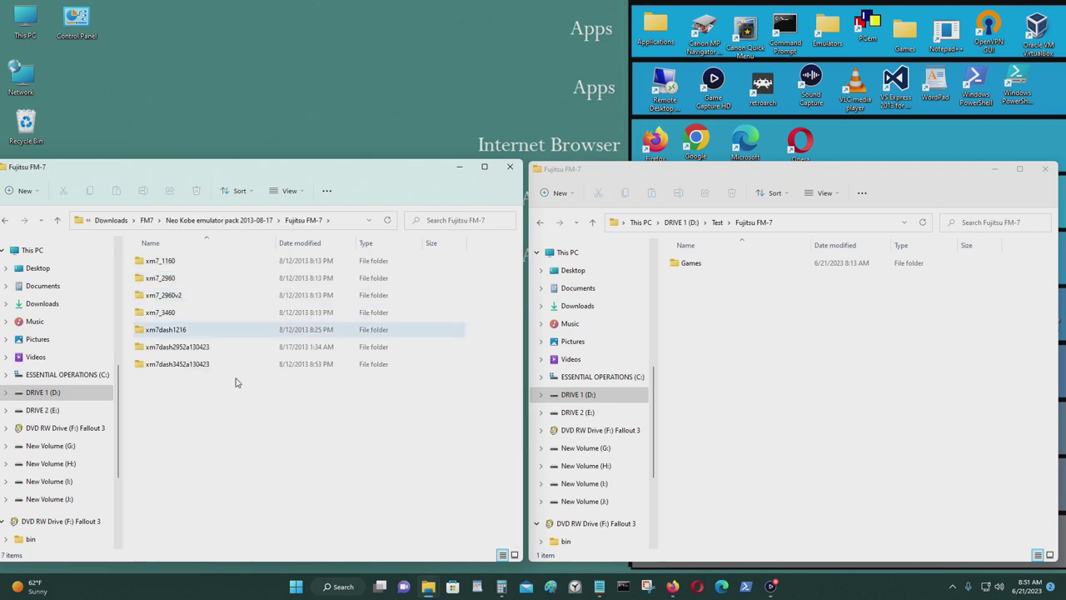
{"action": "left_click_drag", "start_coordinate": [241, 402], "coordinate": [797, 371]}
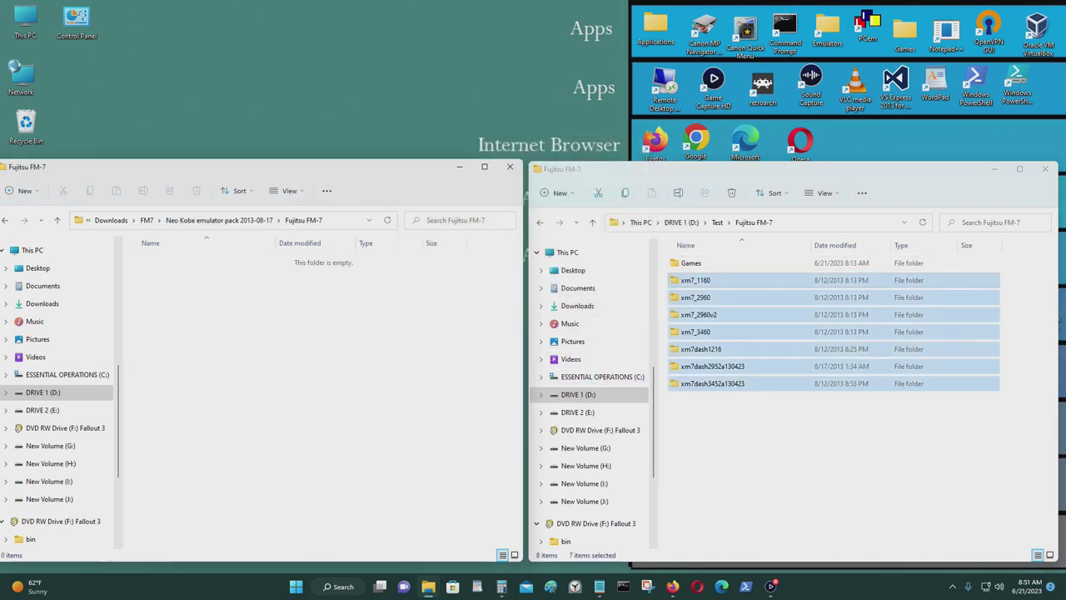
- Return the extracted pack's window to Downloads and delete the FM7 folder
{"action": "left_click_drag", "start_coordinate": [222, 166], "coordinate": [260, 148]}
{"action": "left_click", "coordinate": [43, 201]}
{"action": "left_click", "coordinate": [43, 202]}
{"action": "left_click", "coordinate": [44, 201]}
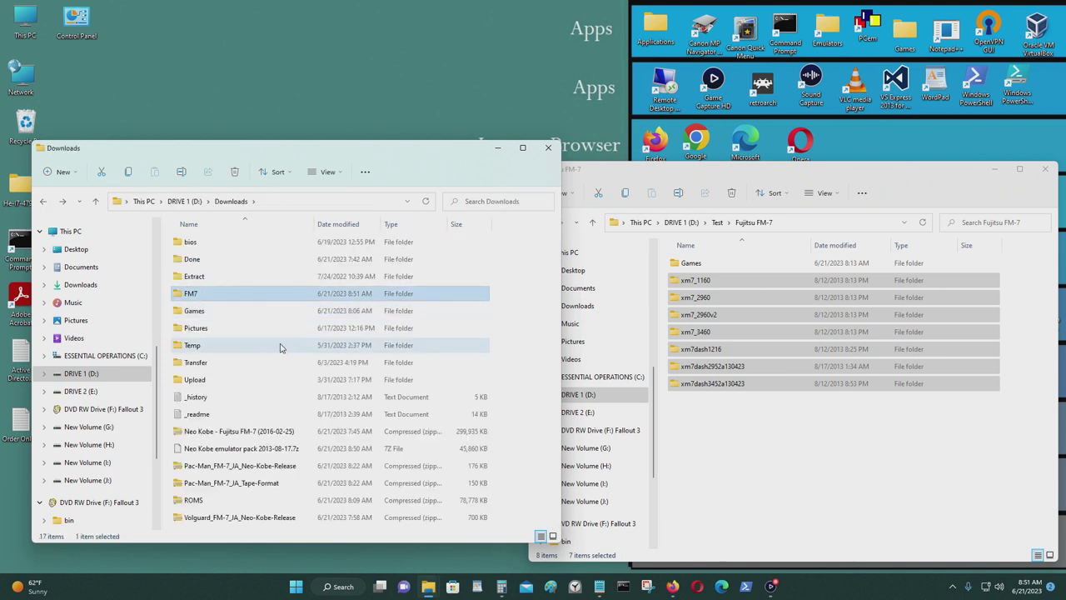
{"action": "key", "text": "Delete"}
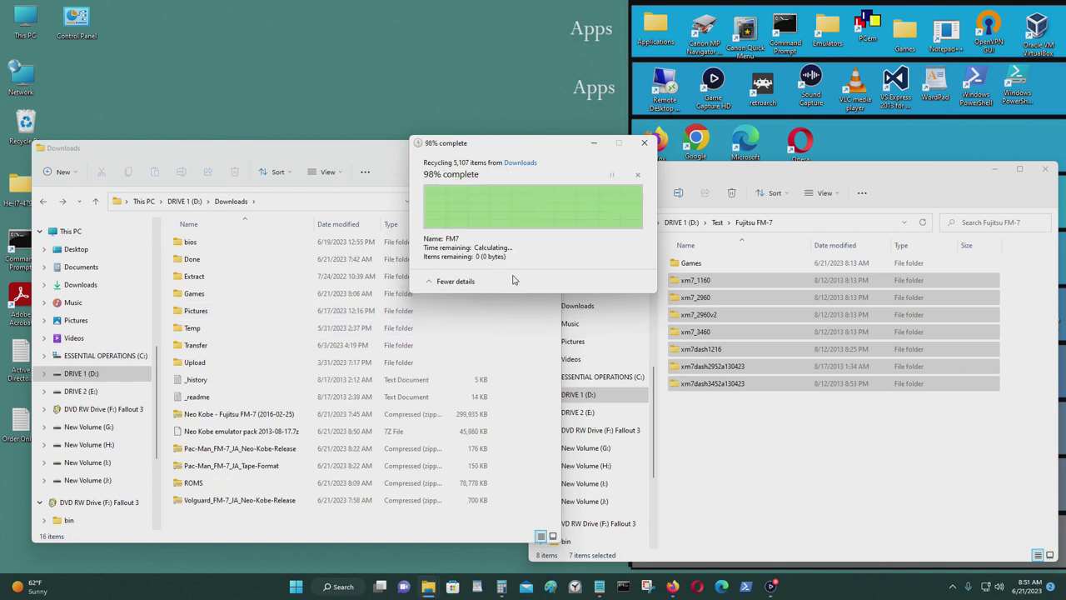
{"action": "left_click", "coordinate": [801, 470]}
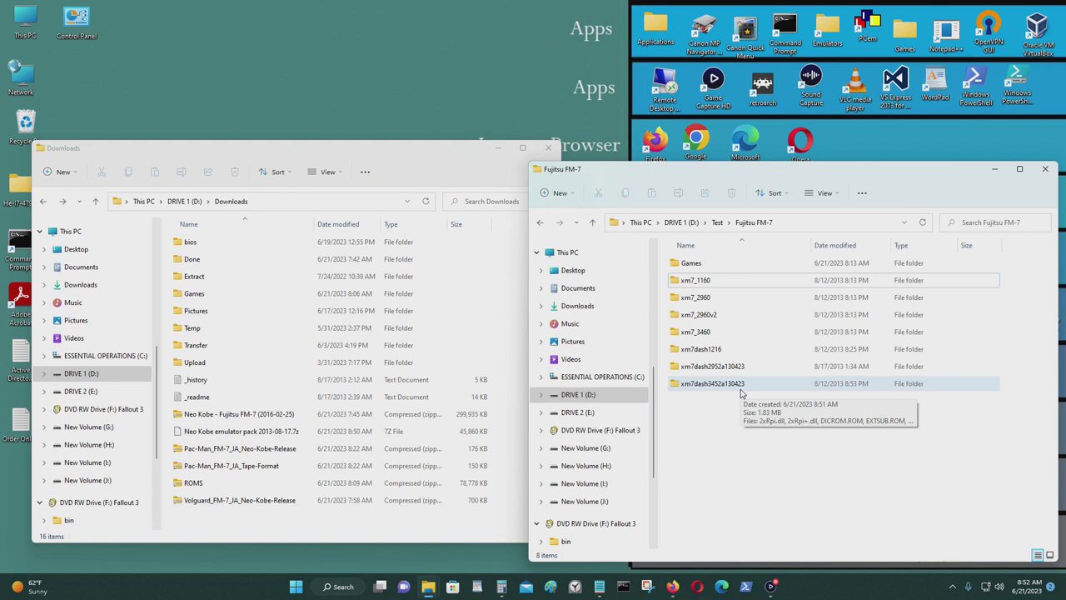
- Examine the disk images in the Games\Disks folder, including its Silpheed, Ancient Ys and Wibarm subfolders
{"action": "double_click", "coordinate": [693, 267]}
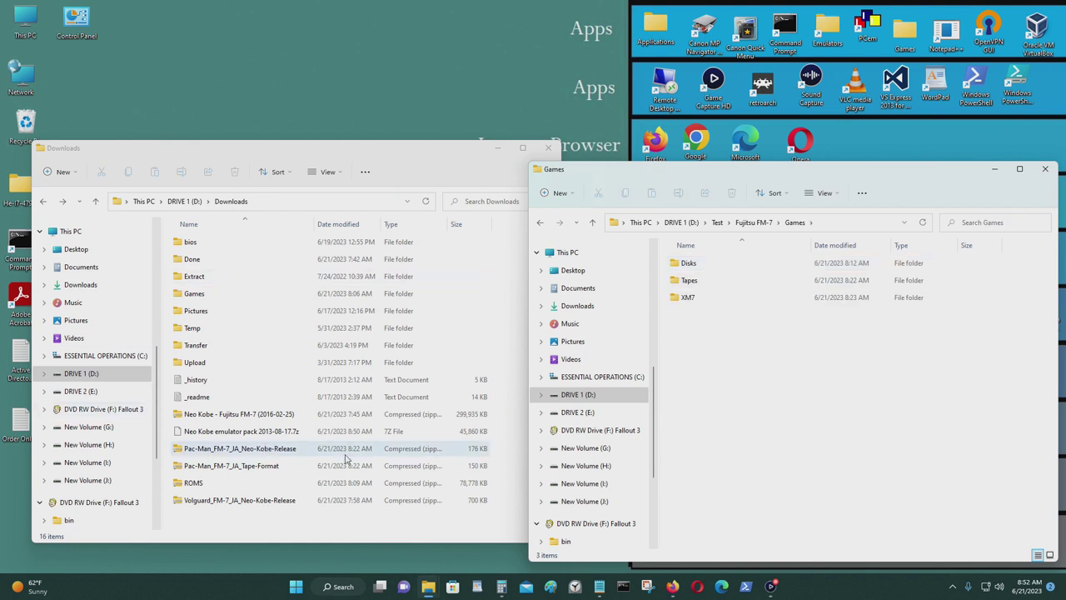
{"action": "left_click", "coordinate": [739, 266]}
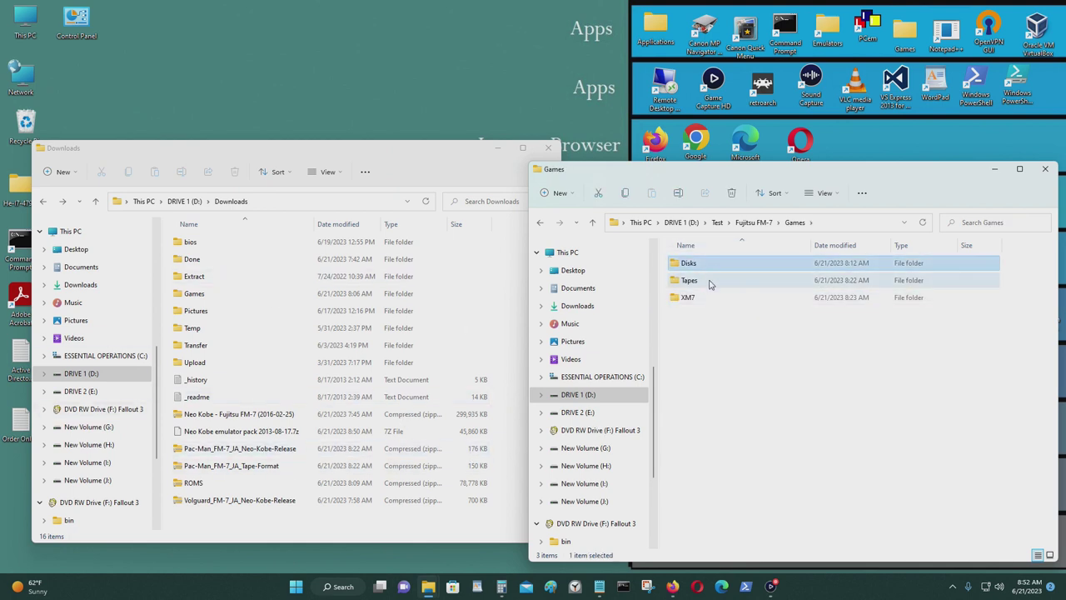
{"action": "double_click", "coordinate": [709, 264]}
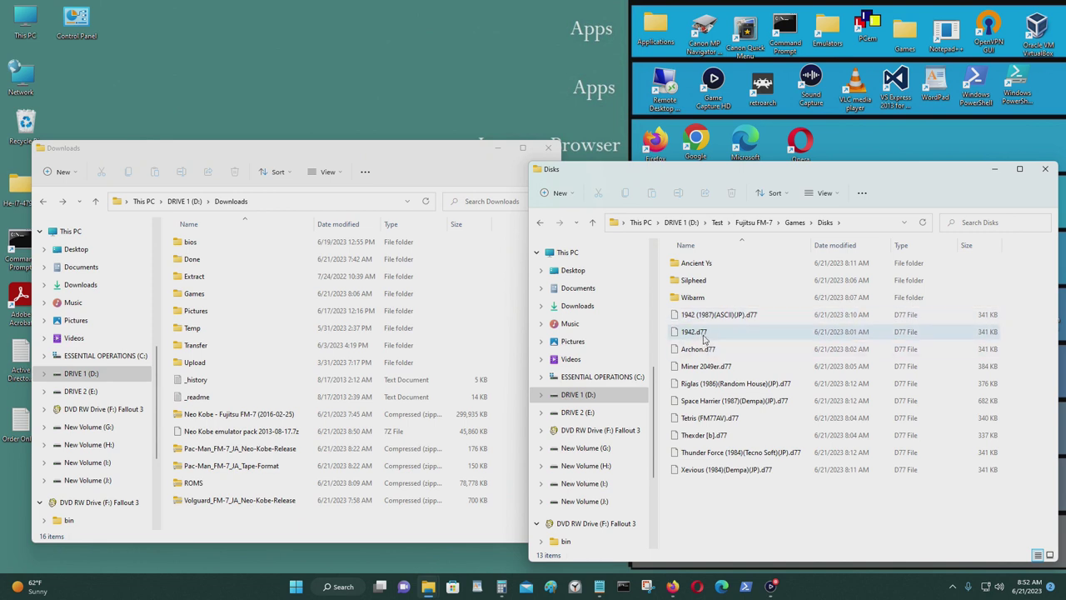
{"action": "left_click", "coordinate": [540, 222]}
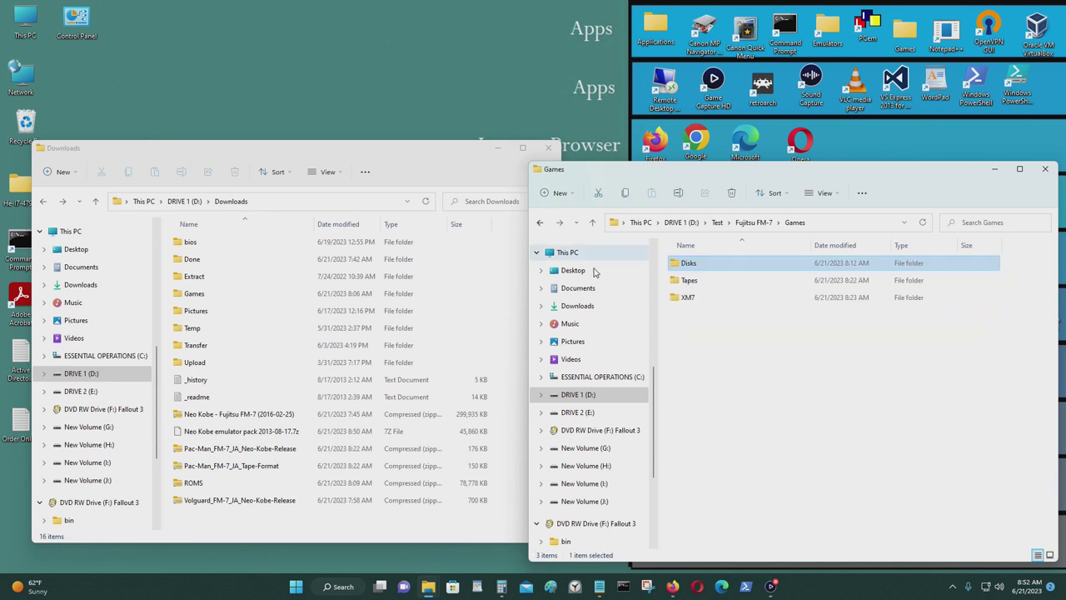
{"action": "double_click", "coordinate": [697, 264]}
{"action": "double_click", "coordinate": [700, 283]}
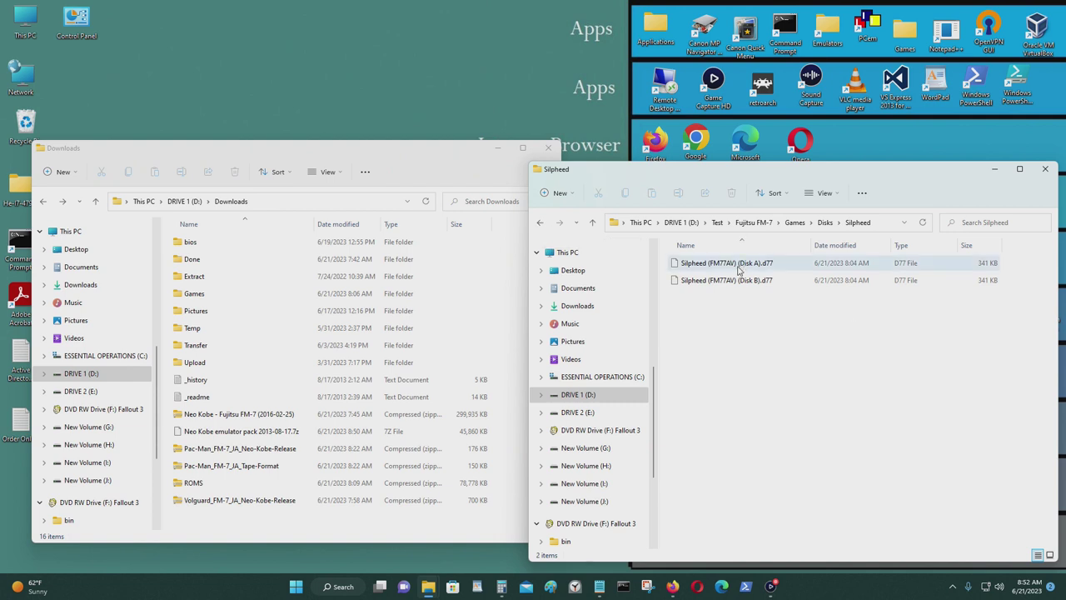
{"action": "left_click", "coordinate": [540, 223]}
{"action": "double_click", "coordinate": [726, 265]}
{"action": "left_click", "coordinate": [540, 224]}
{"action": "double_click", "coordinate": [697, 297]}
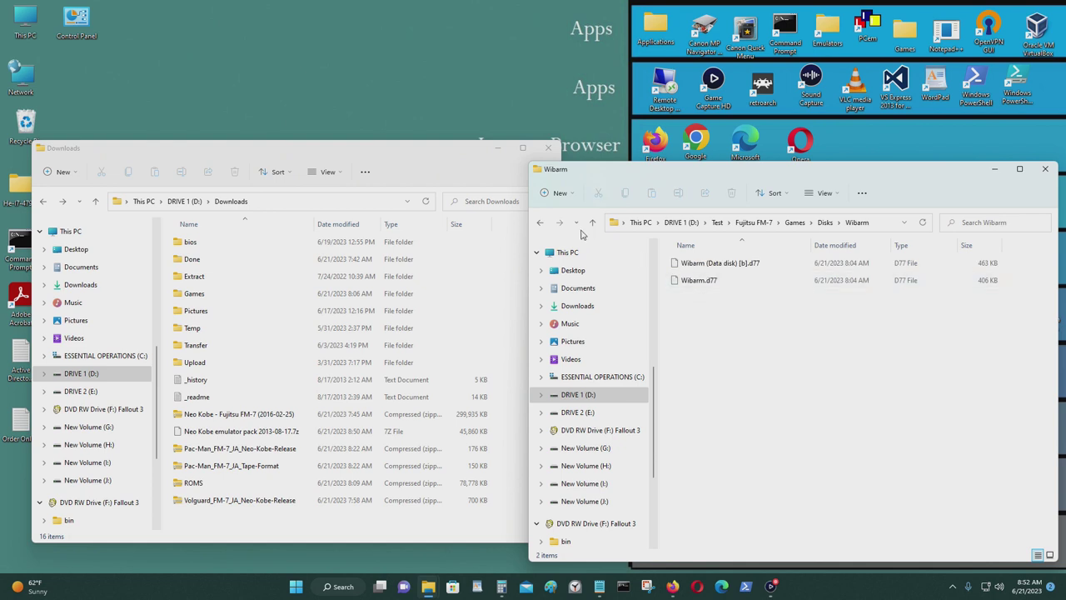
{"action": "left_click", "coordinate": [539, 222]}
{"action": "left_click", "coordinate": [540, 222]}
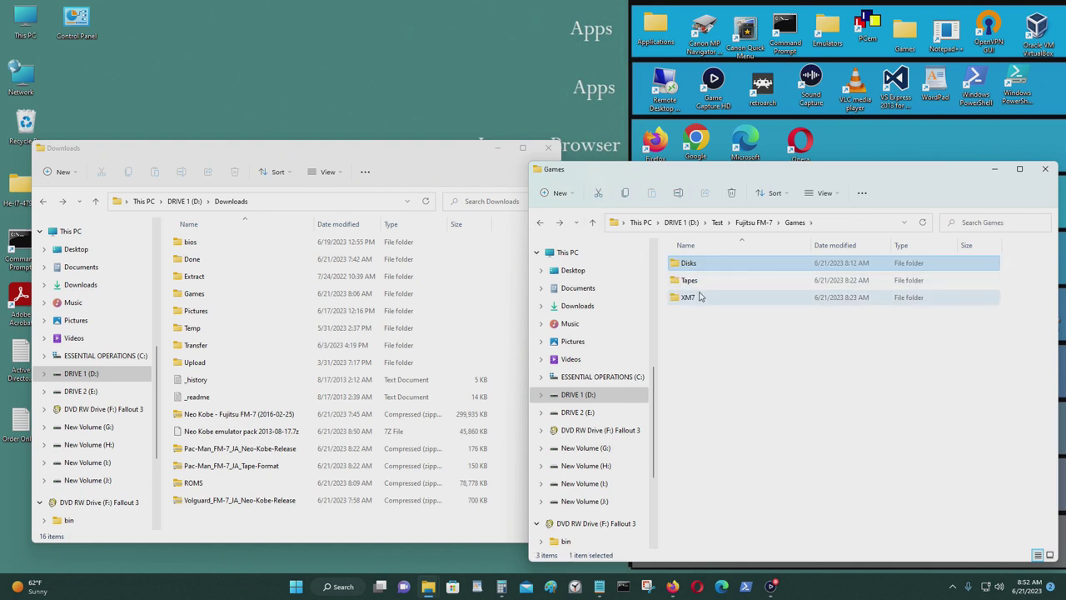
- Examine the contents of the Tapes and XM7 game folders, and return to the Fujitsu FM-7 folder
{"action": "double_click", "coordinate": [690, 281]}
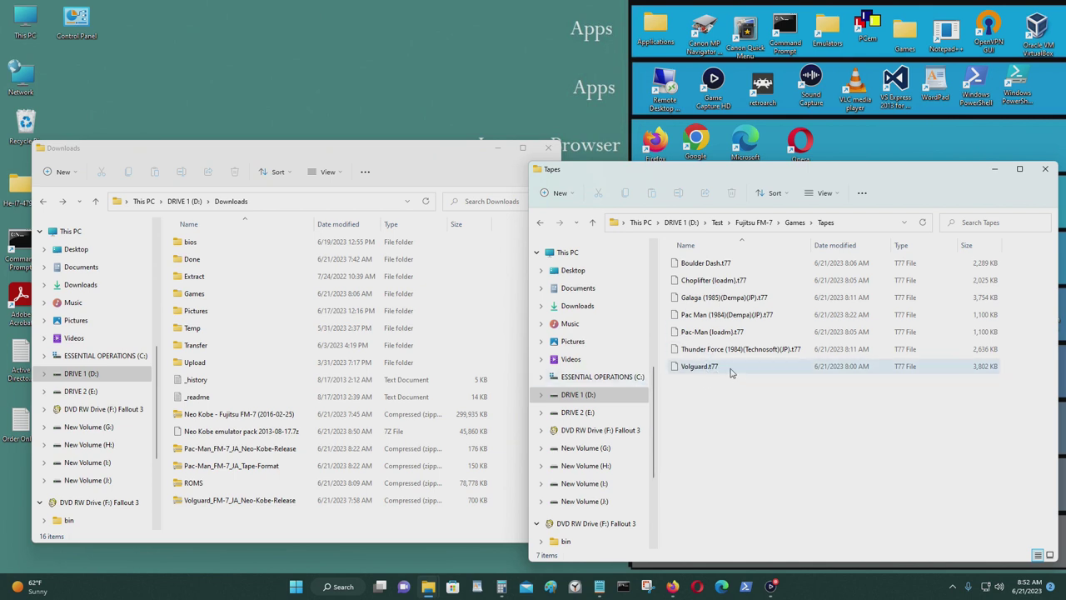
{"action": "left_click", "coordinate": [538, 222]}
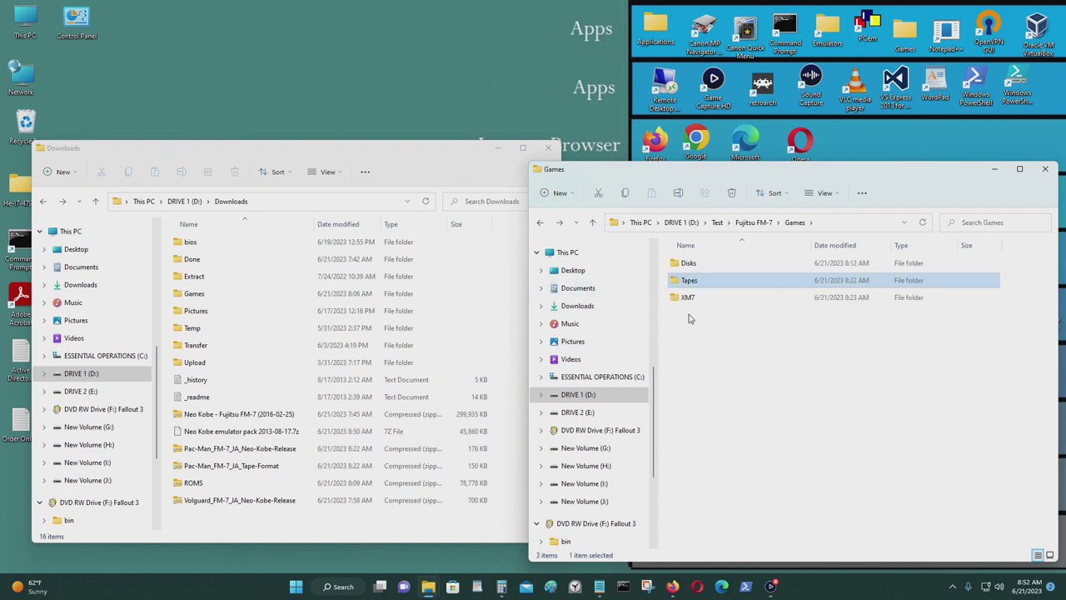
{"action": "double_click", "coordinate": [700, 299]}
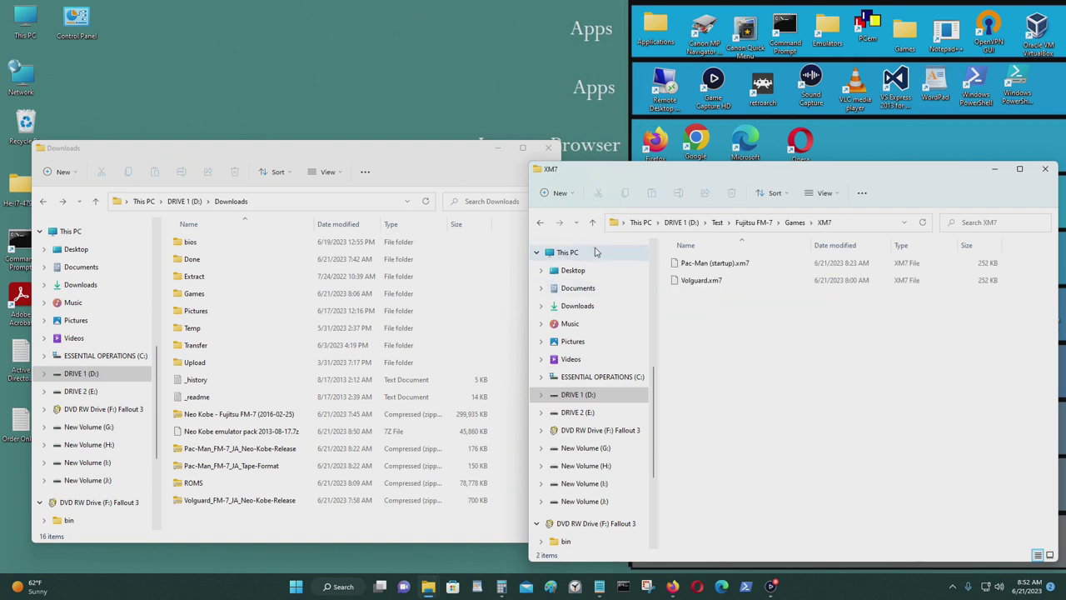
{"action": "left_click", "coordinate": [541, 222]}
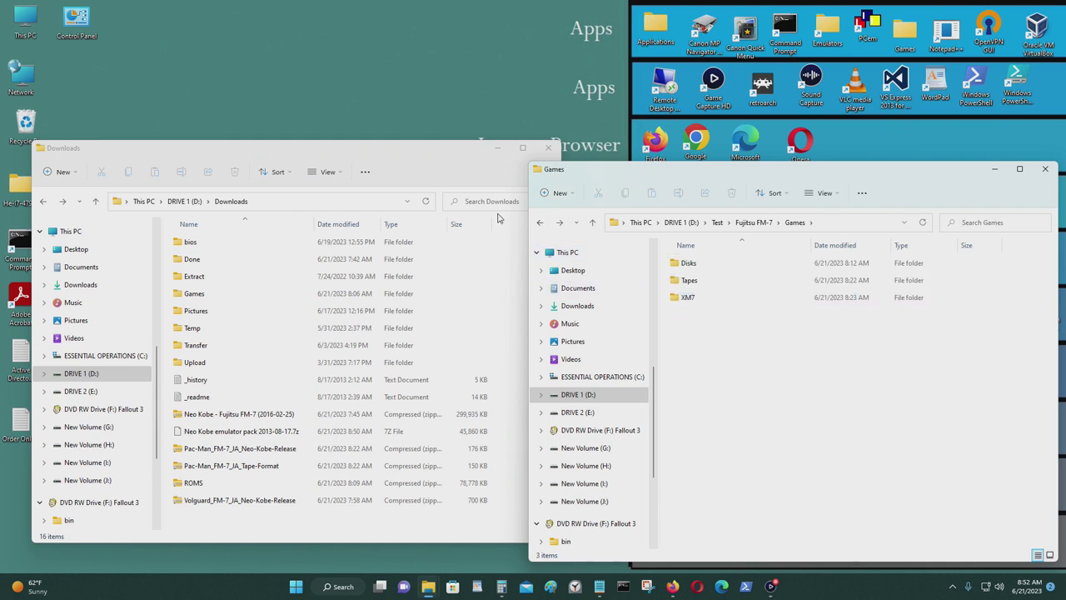
{"action": "left_click", "coordinate": [541, 222]}
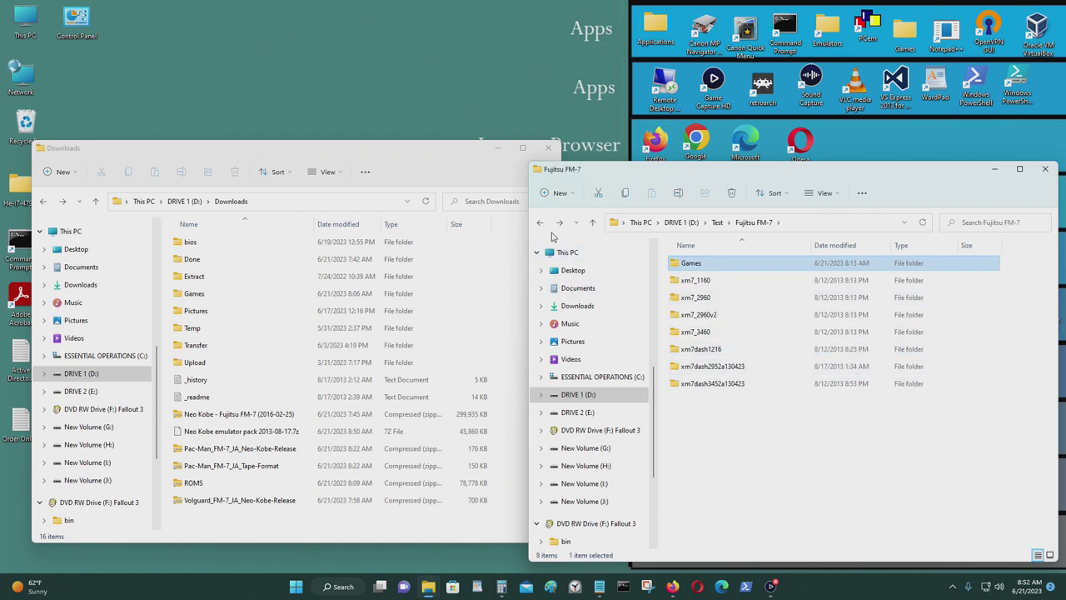
{"action": "left_click", "coordinate": [541, 223]}
{"action": "double_click", "coordinate": [702, 267]}
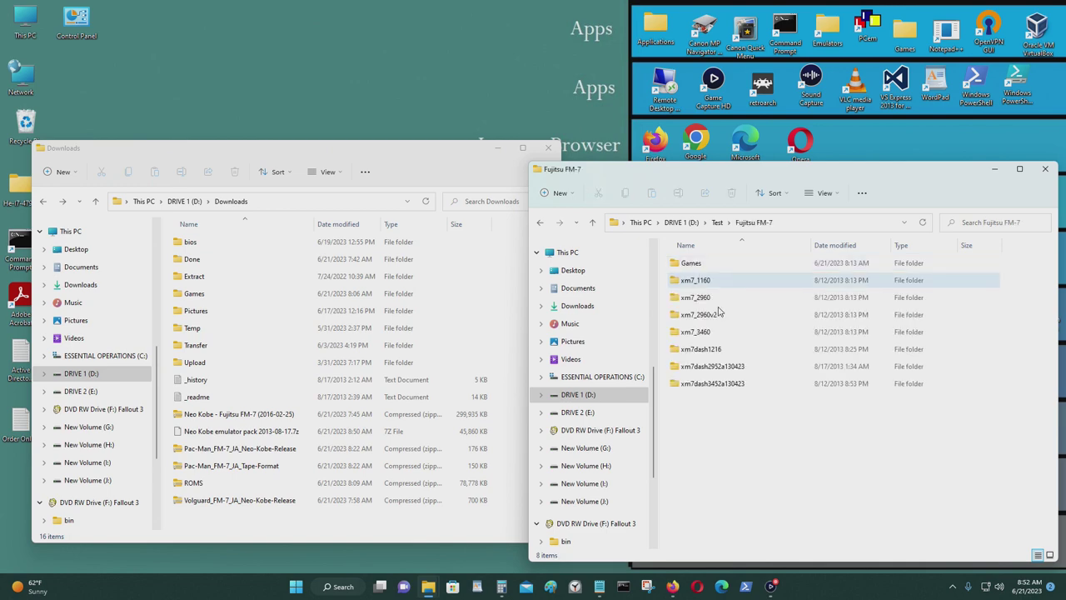
- Launch the XM7 application from the xm7dash3452a130423 folder and move its window clear of the file list
{"action": "double_click", "coordinate": [742, 386]}
{"action": "scroll", "coordinate": [743, 386], "scroll_direction": "down", "scroll_amount": 4}
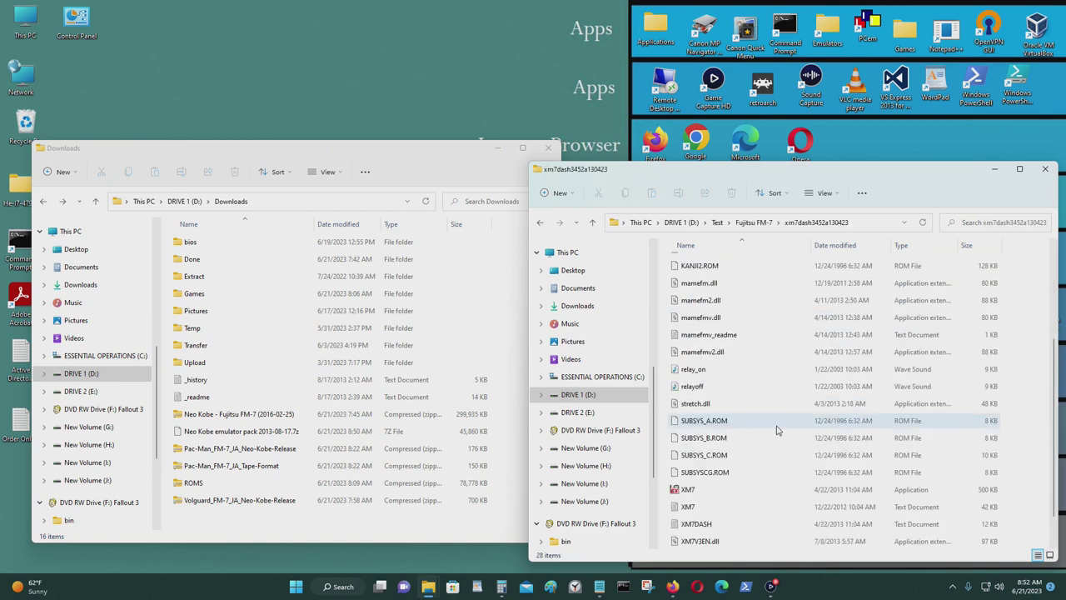
{"action": "double_click", "coordinate": [749, 490]}
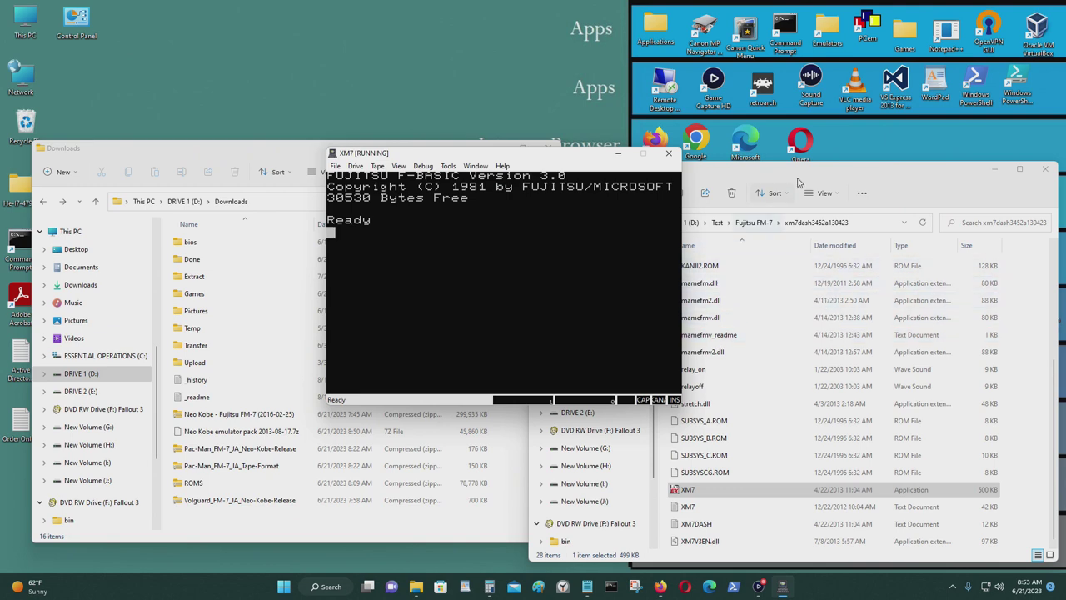
{"action": "left_click_drag", "start_coordinate": [802, 176], "coordinate": [815, 173]}
{"action": "left_click_drag", "start_coordinate": [498, 155], "coordinate": [322, 141]}
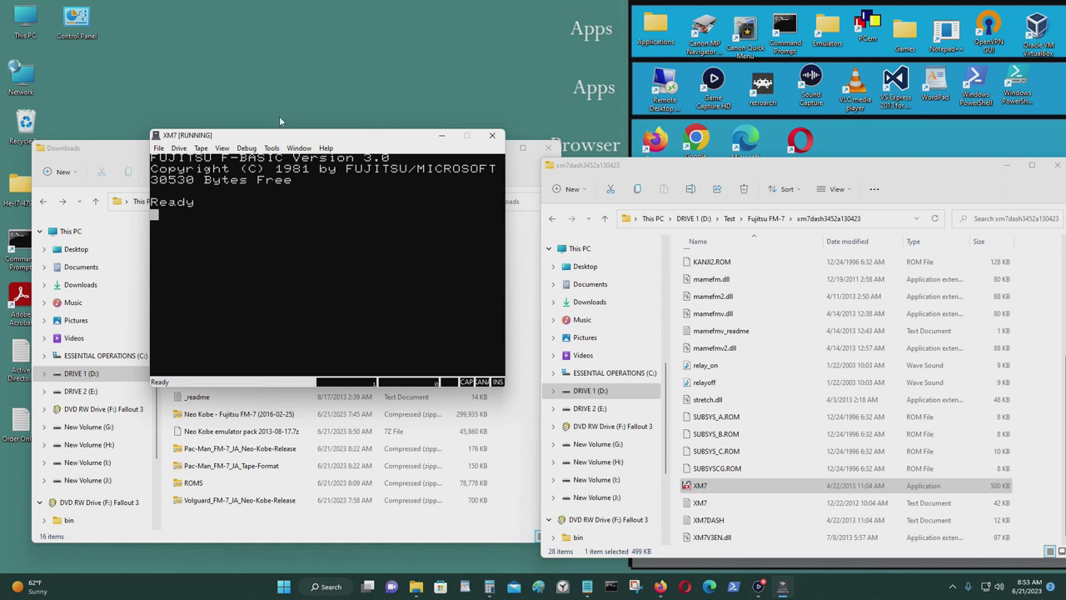
- Set the XM7 display size to x1.5 (960x600) and reposition the emulator window
{"action": "left_click", "coordinate": [220, 148]}
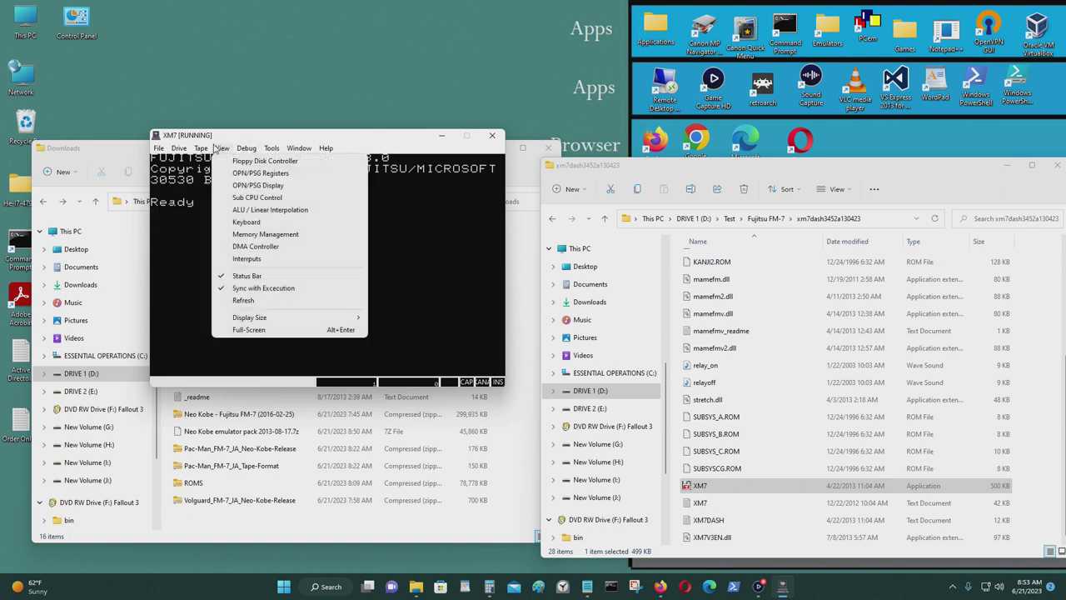
{"action": "left_click", "coordinate": [202, 149]}
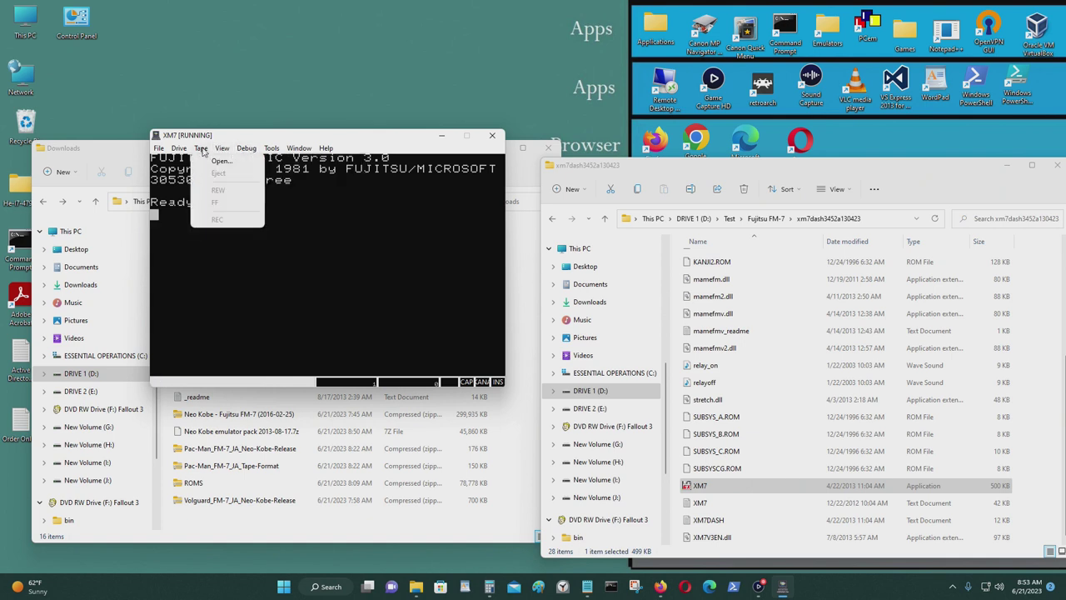
{"action": "mouse_move", "coordinate": [250, 152]}
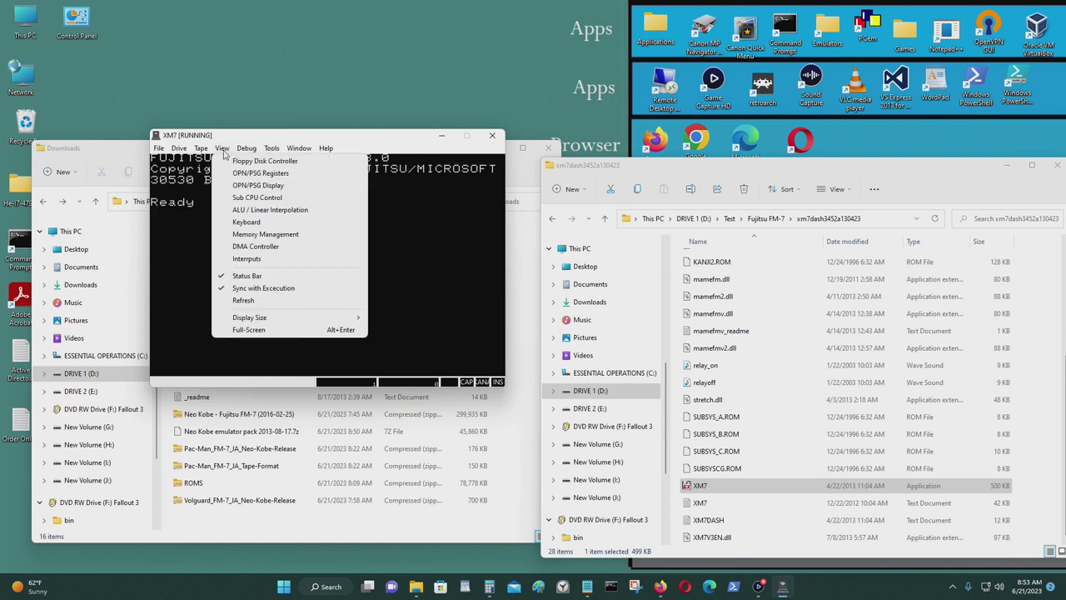
{"action": "mouse_move", "coordinate": [279, 317]}
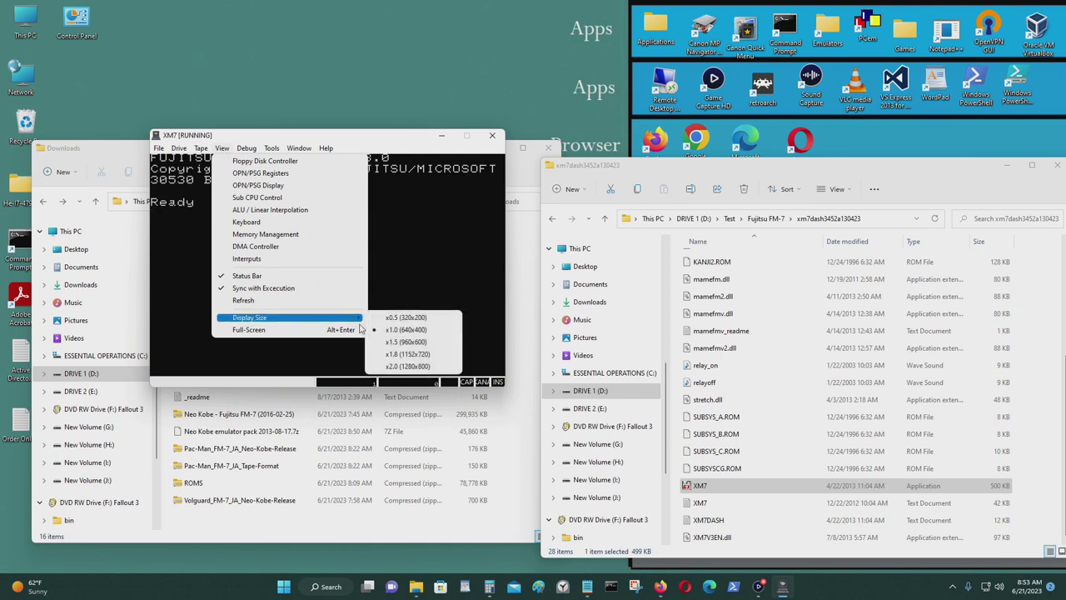
{"action": "left_click", "coordinate": [412, 343]}
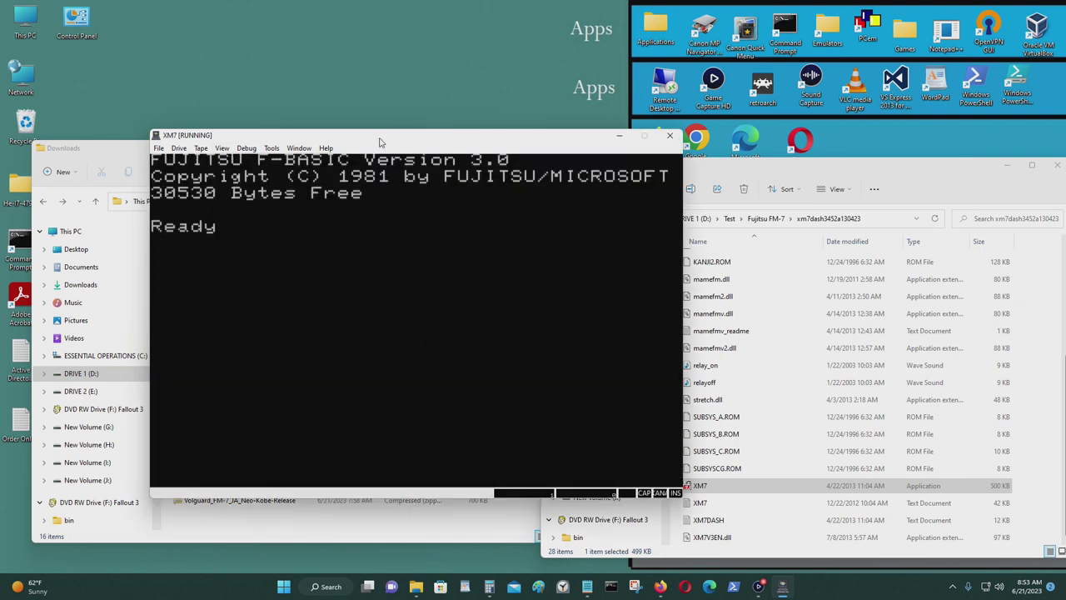
{"action": "left_click_drag", "start_coordinate": [378, 140], "coordinate": [448, 103]}
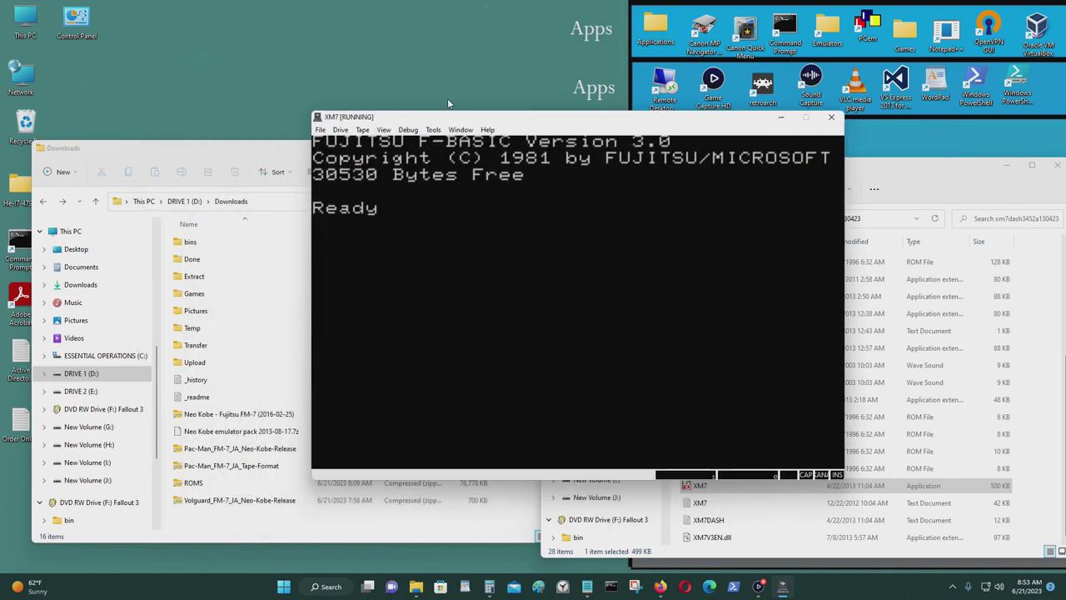
- Set the XM7 display size to x2.0 (1280x800) and reposition the emulator window
{"action": "left_click", "coordinate": [382, 130]}
{"action": "mouse_move", "coordinate": [500, 299]}
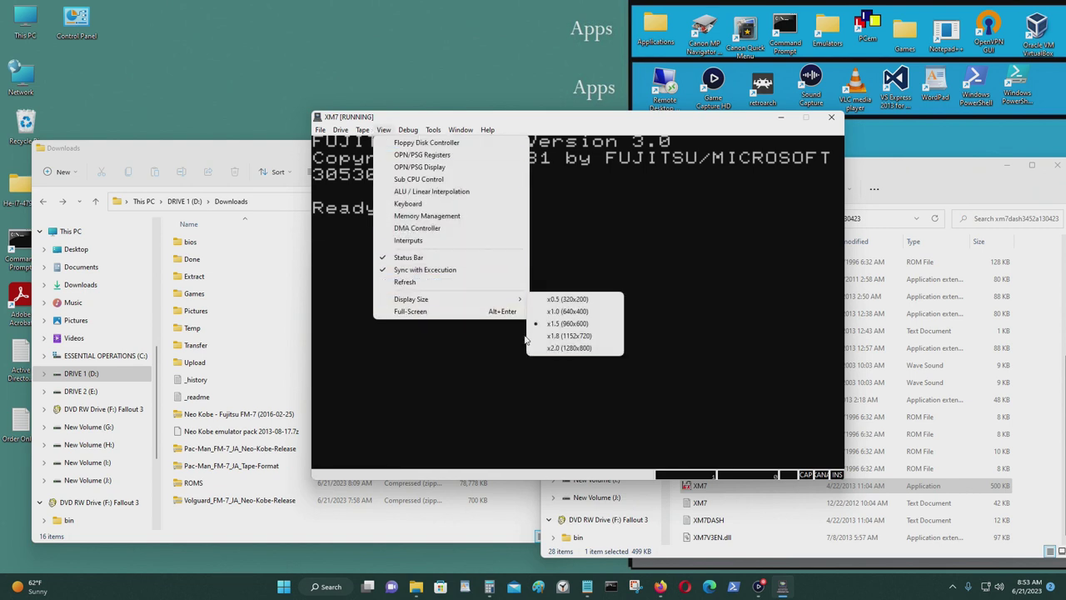
{"action": "left_click", "coordinate": [560, 337]}
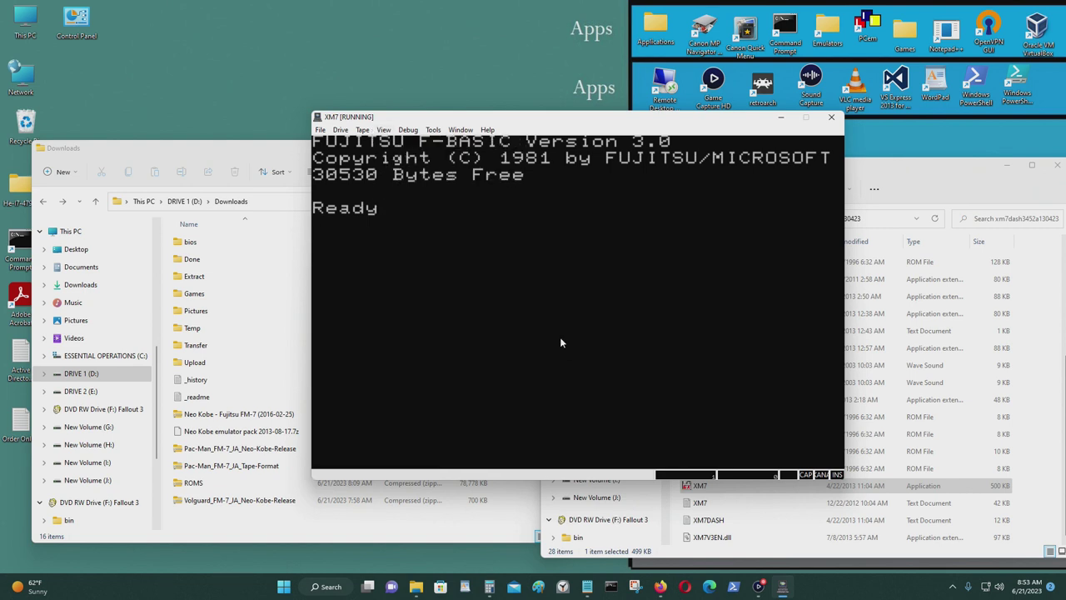
{"action": "left_click", "coordinate": [385, 130]}
{"action": "mouse_move", "coordinate": [451, 299]}
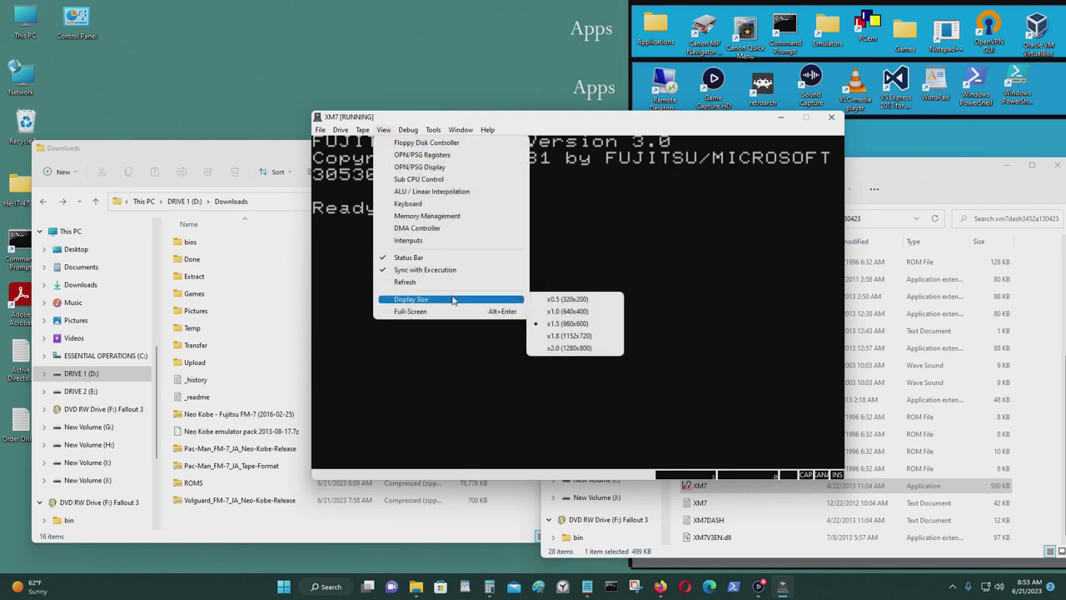
{"action": "left_click", "coordinate": [570, 348]}
{"action": "left_click_drag", "start_coordinate": [558, 123], "coordinate": [407, 65]}
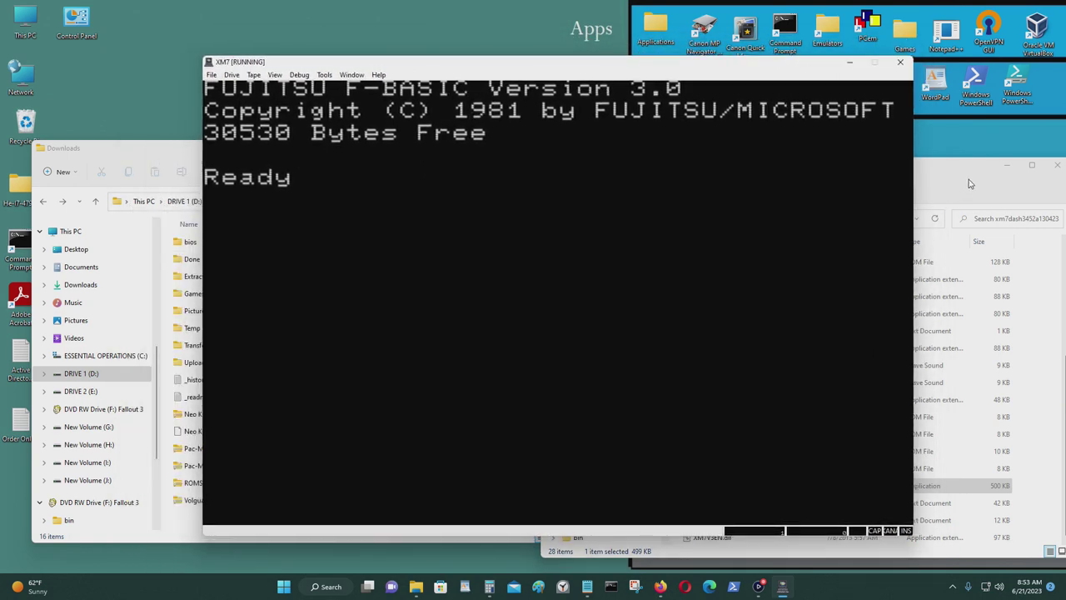
- Switch to File Explorer, open the Games folder inside Fujitsu FM-7 and copy its path
{"action": "left_click", "coordinate": [971, 184]}
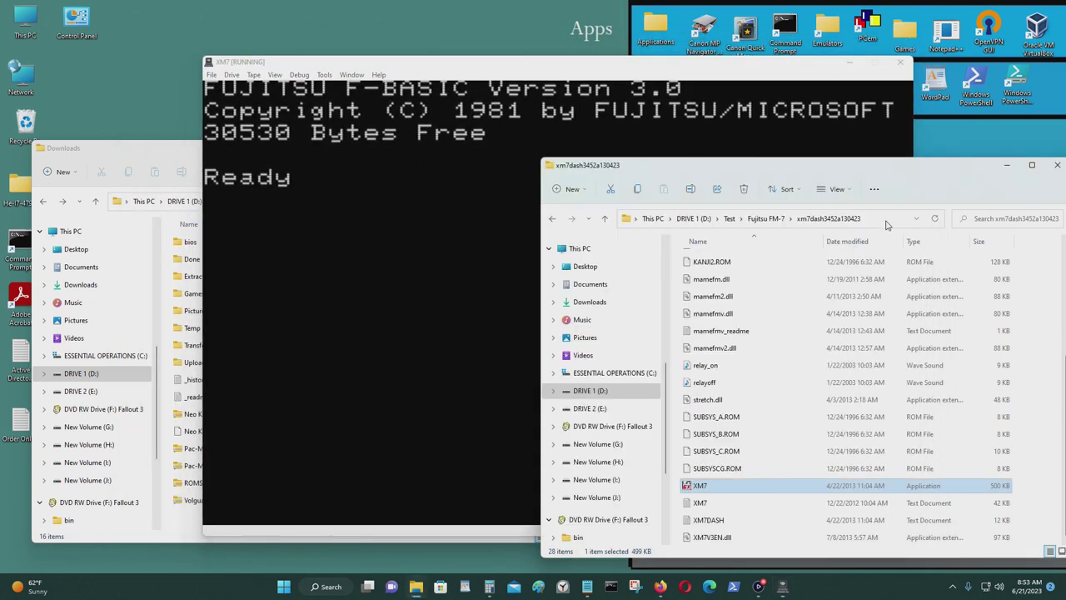
{"action": "left_click", "coordinate": [552, 218]}
{"action": "double_click", "coordinate": [733, 265]}
{"action": "left_click", "coordinate": [769, 218]}
{"action": "right_click", "coordinate": [769, 218]}
{"action": "left_click", "coordinate": [737, 255]}
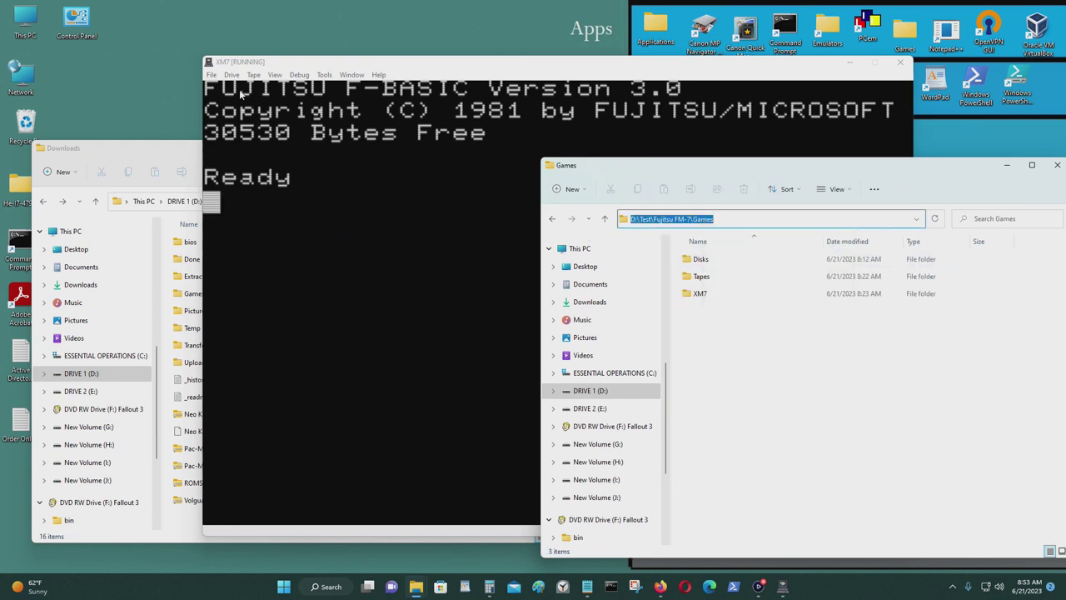
- Return to XM7 and browse for a tape image in the Fujitsu FM-7\Games\Tapes folder
{"action": "left_click", "coordinate": [415, 170]}
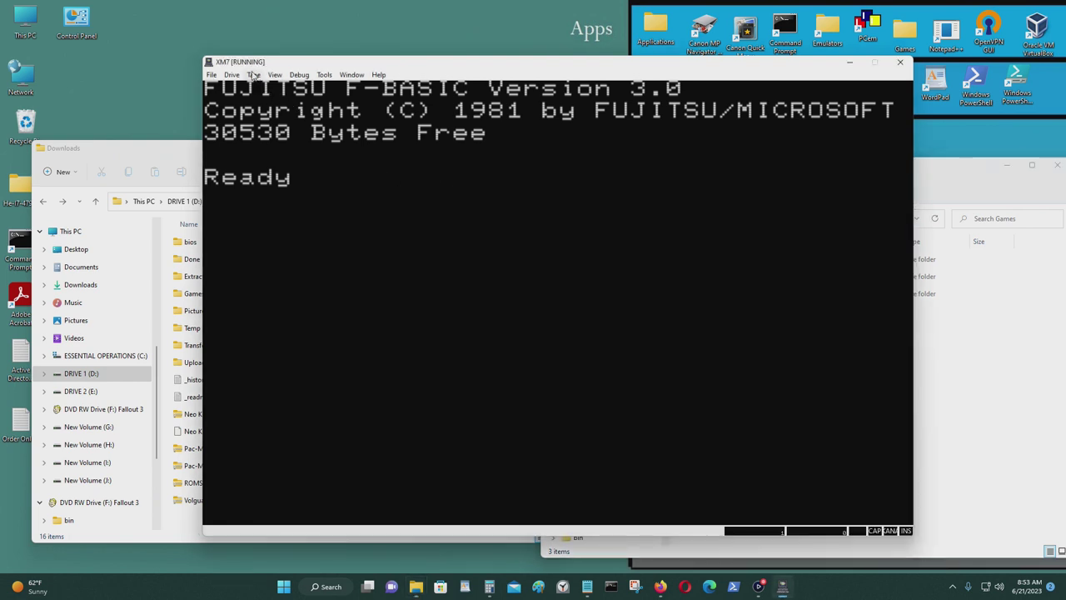
{"action": "left_click", "coordinate": [253, 75]}
{"action": "left_click", "coordinate": [256, 89]}
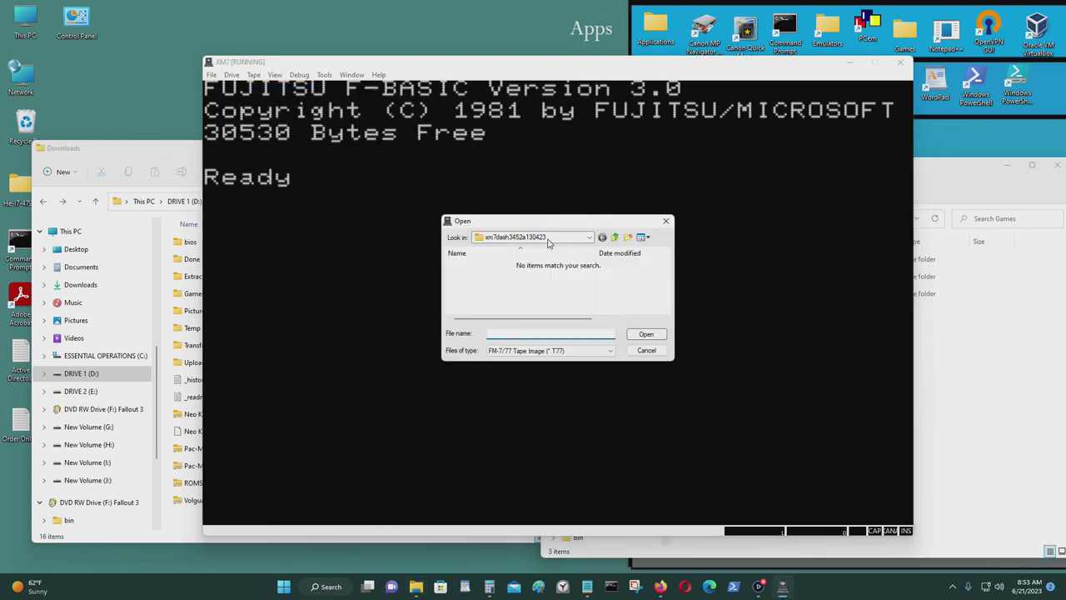
{"action": "left_click", "coordinate": [554, 239]}
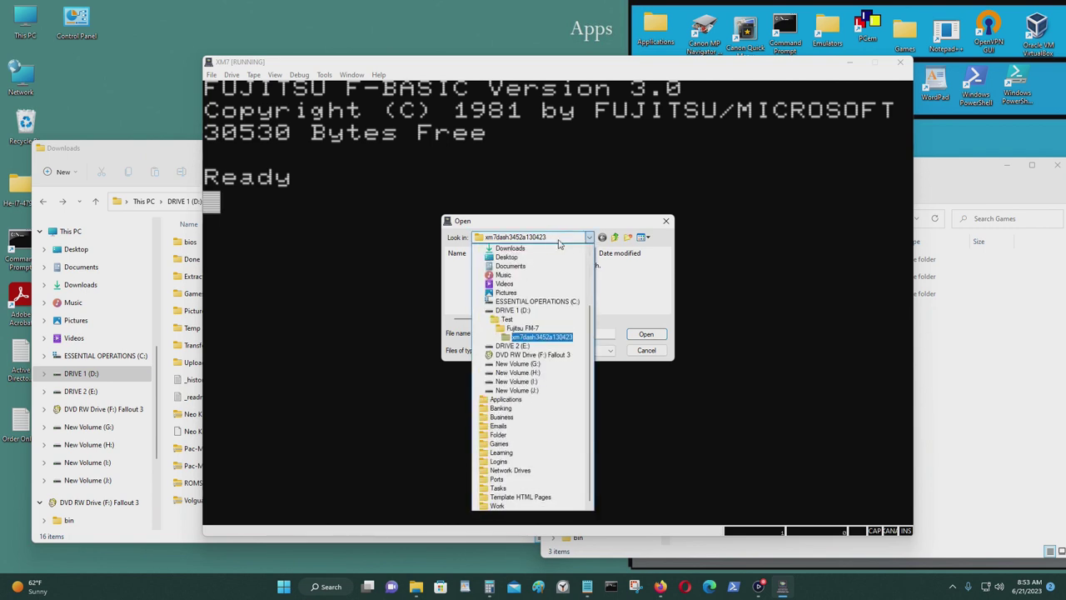
{"action": "left_click", "coordinate": [558, 241]}
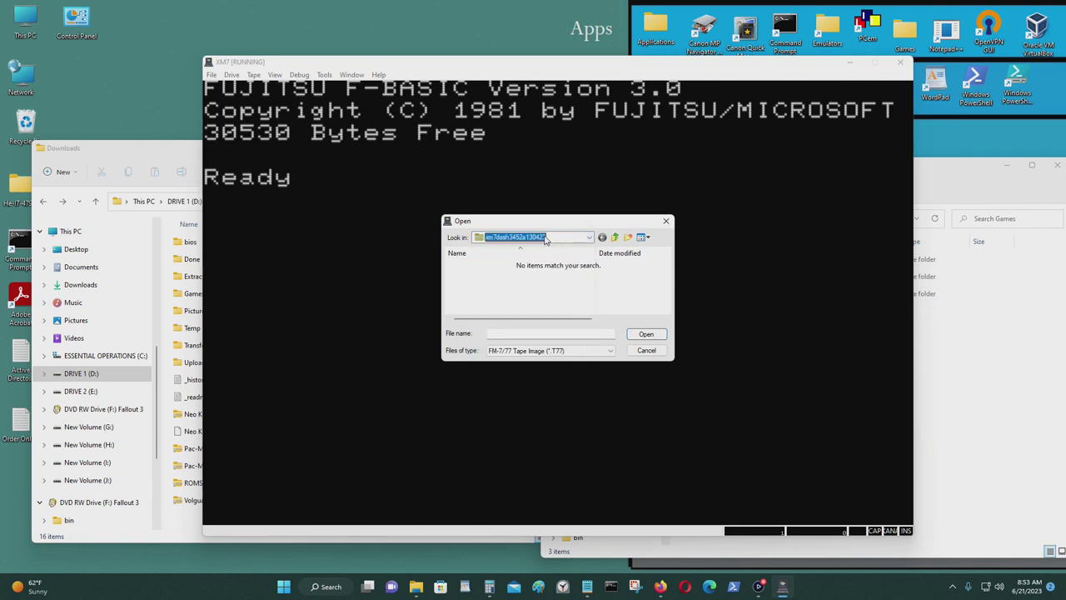
{"action": "left_click", "coordinate": [556, 240]}
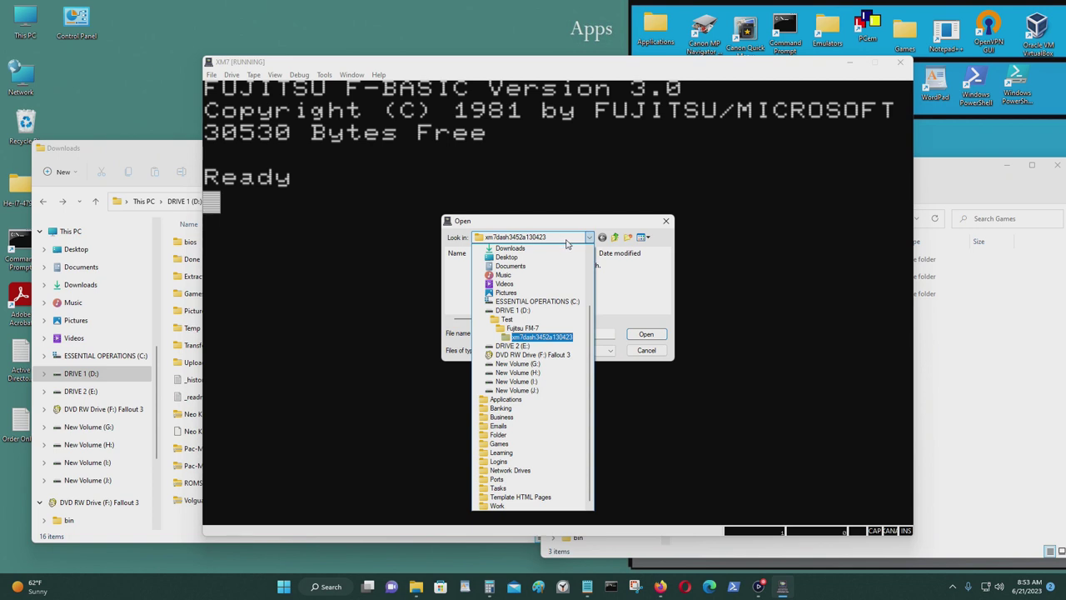
{"action": "left_click", "coordinate": [536, 330]}
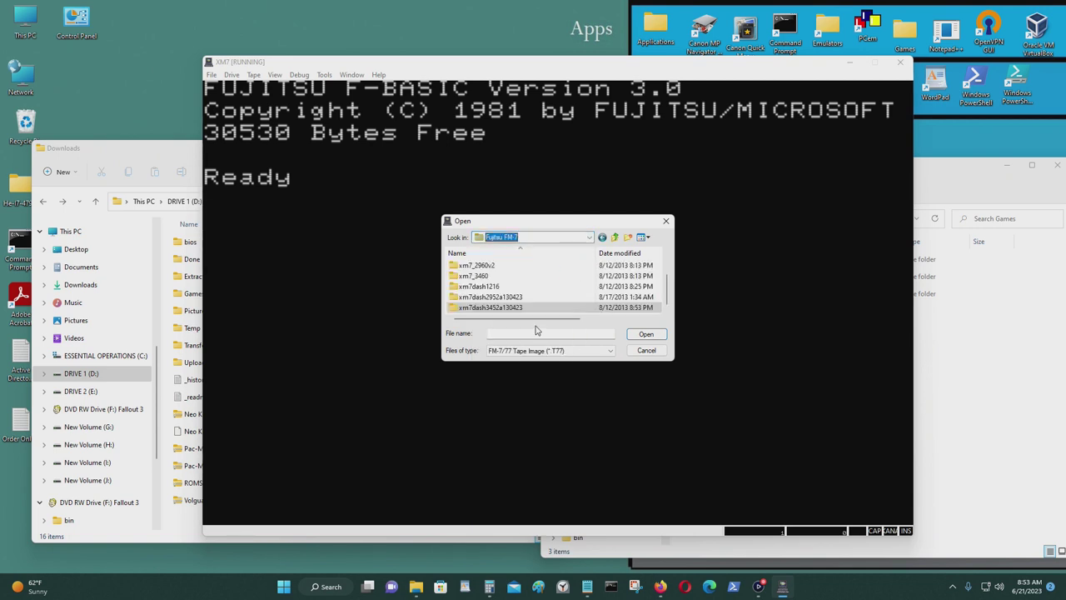
{"action": "double_click", "coordinate": [525, 267]}
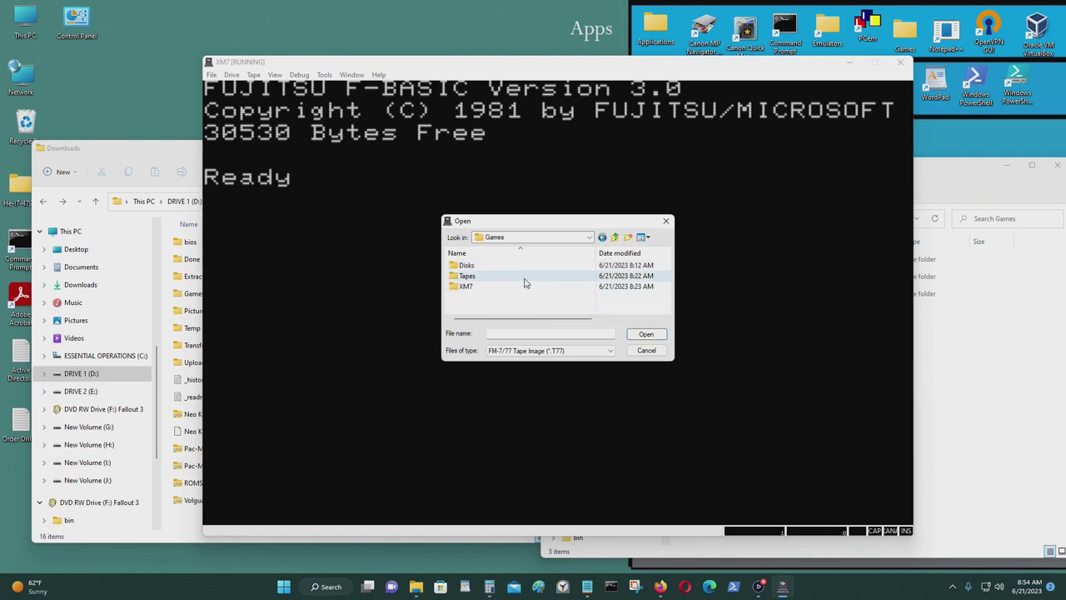
{"action": "double_click", "coordinate": [524, 277]}
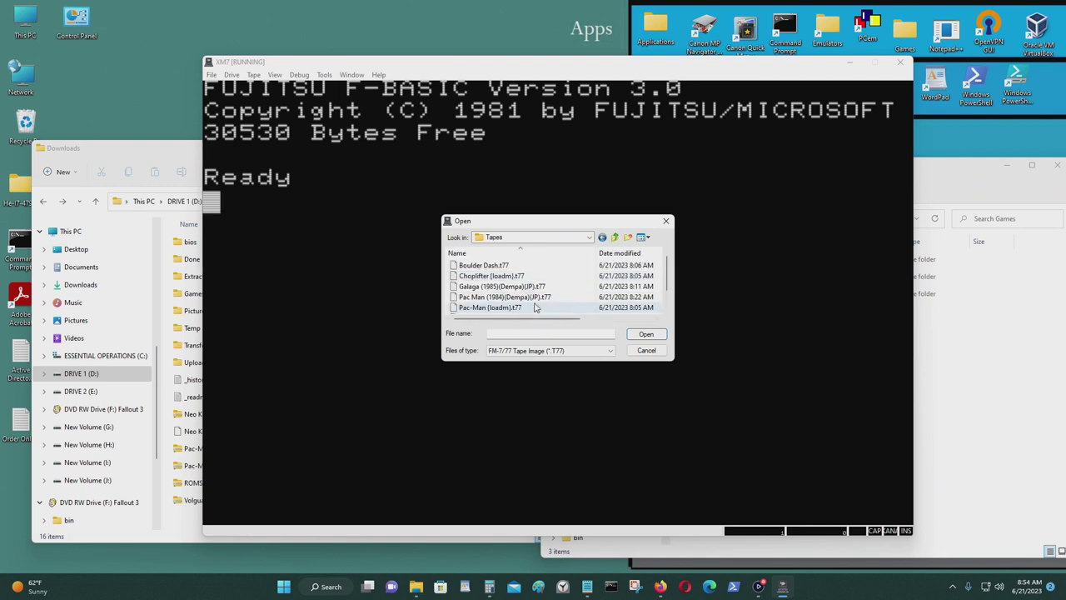
- Mount the tape image Pac Man (1984)(Dempa)(JP).t77 and try to load it with the load command
{"action": "scroll", "coordinate": [531, 291], "scroll_direction": "down", "scroll_amount": 1}
{"action": "scroll", "coordinate": [533, 296], "scroll_direction": "up", "scroll_amount": 1}
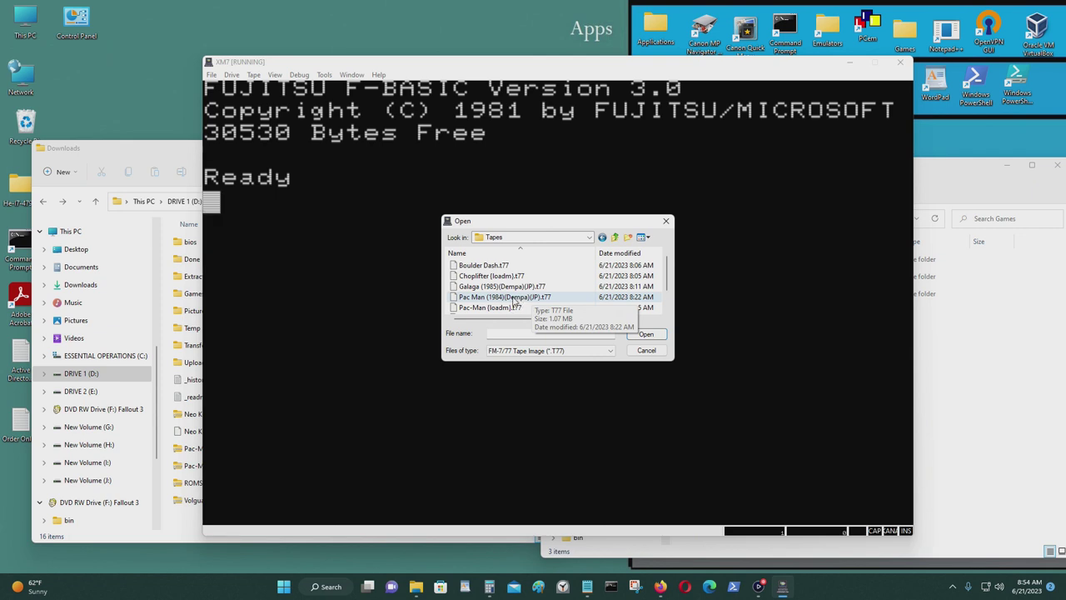
{"action": "left_click", "coordinate": [514, 297]}
{"action": "left_click", "coordinate": [646, 334]}
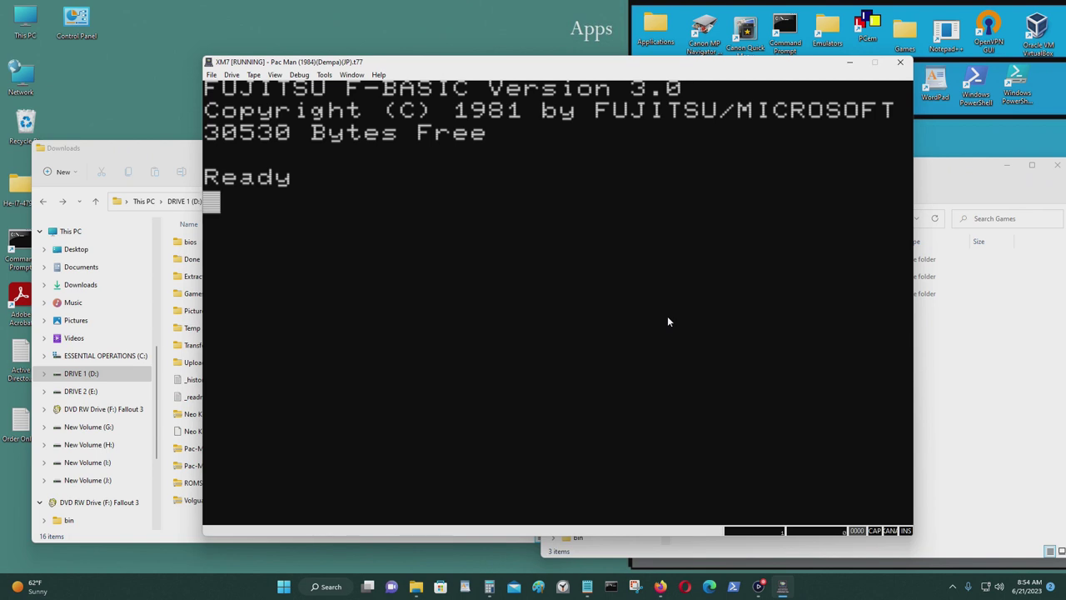
{"action": "type", "text": "load"}
{"action": "key", "text": "Return"}
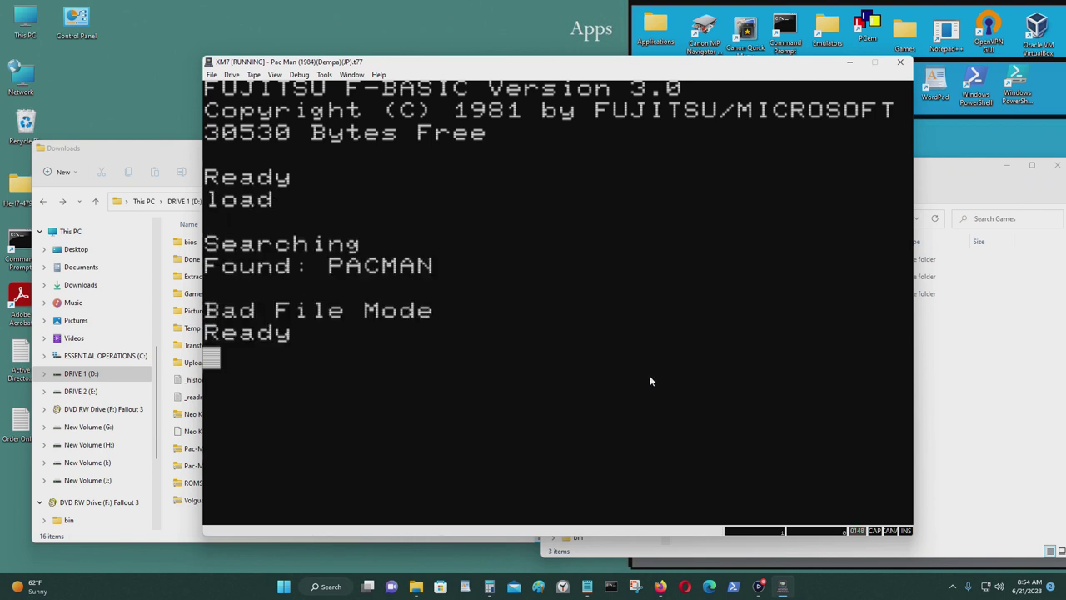
- Mount the tape image Pac-Man [loadm].t77 and try to load it with the load command
{"action": "left_click", "coordinate": [253, 74]}
{"action": "left_click", "coordinate": [267, 89]}
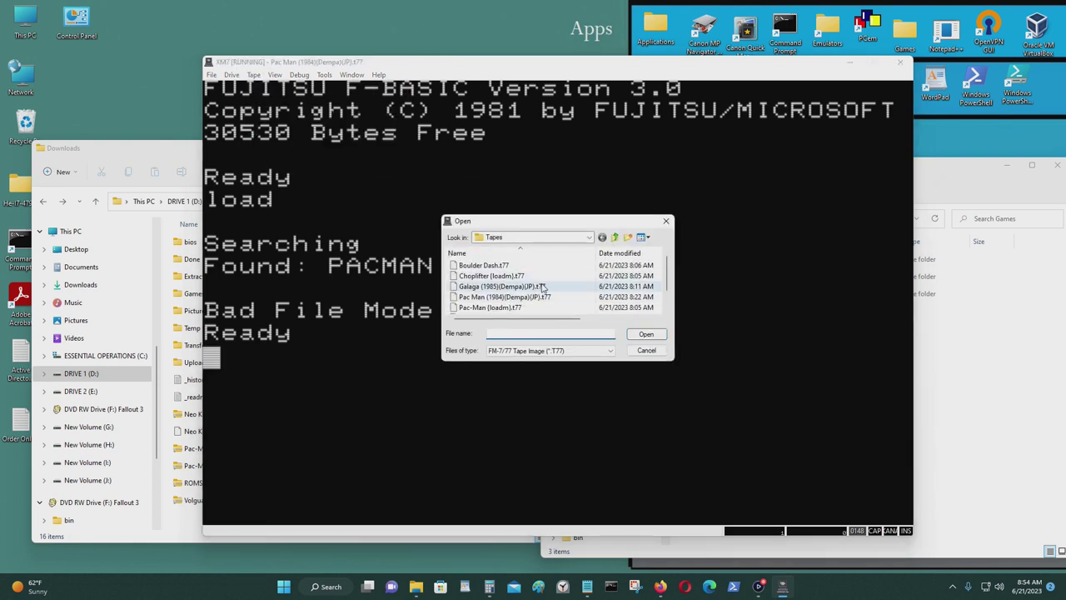
{"action": "scroll", "coordinate": [542, 287], "scroll_direction": "down", "scroll_amount": 1}
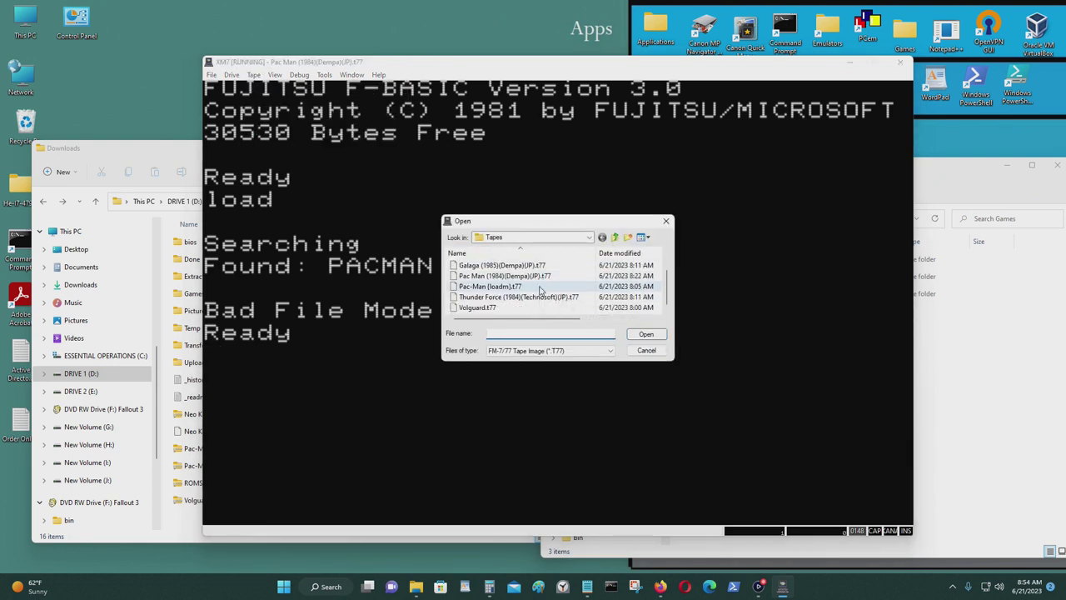
{"action": "left_click", "coordinate": [516, 286]}
{"action": "left_click", "coordinate": [646, 334]}
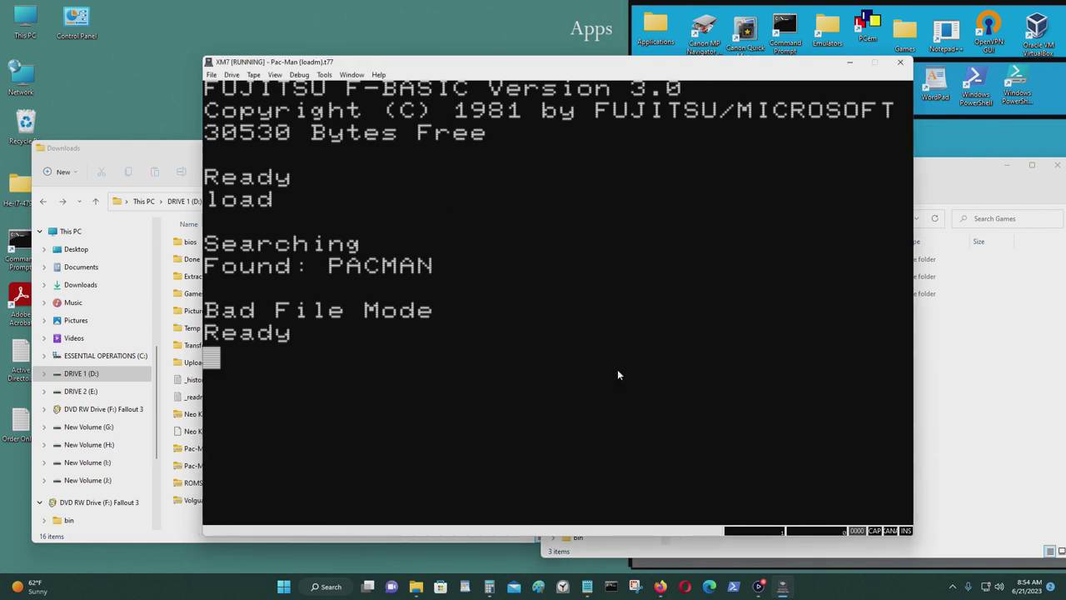
{"action": "type", "text": "load"}
{"action": "key", "text": "Return"}
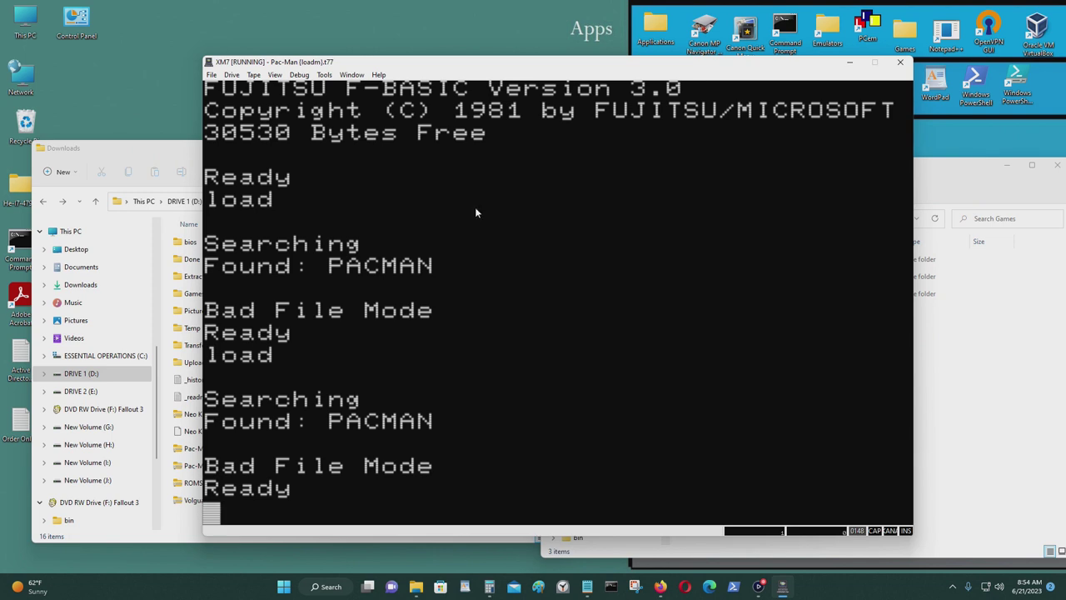
- Mount Pac Man (1984)(Dempa)(JP).t77 again and retry the load command
{"action": "left_click", "coordinate": [254, 75]}
{"action": "left_click", "coordinate": [274, 88]}
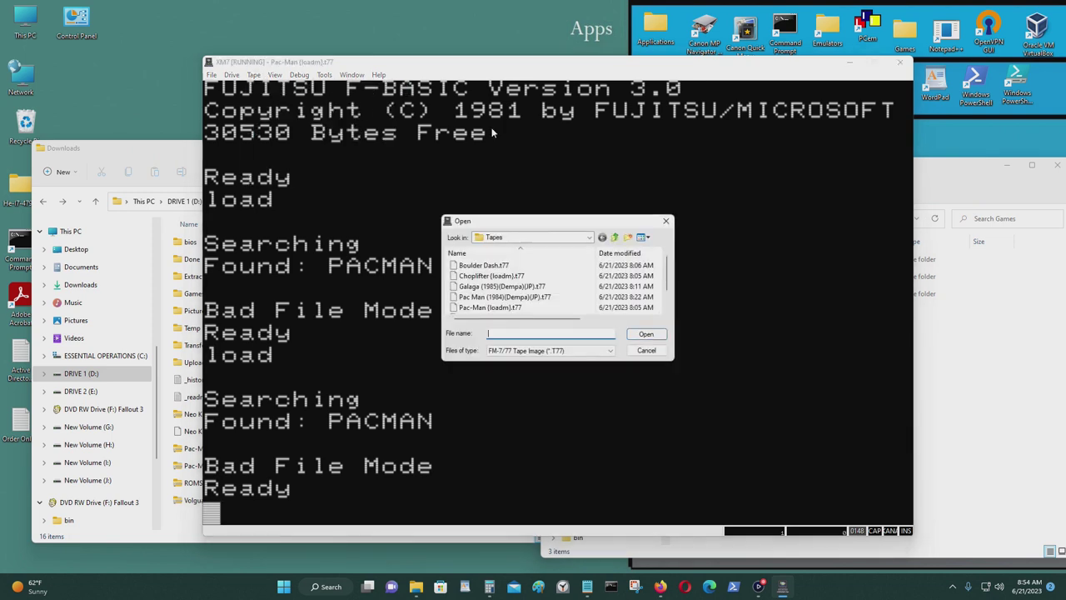
{"action": "left_click", "coordinate": [522, 297]}
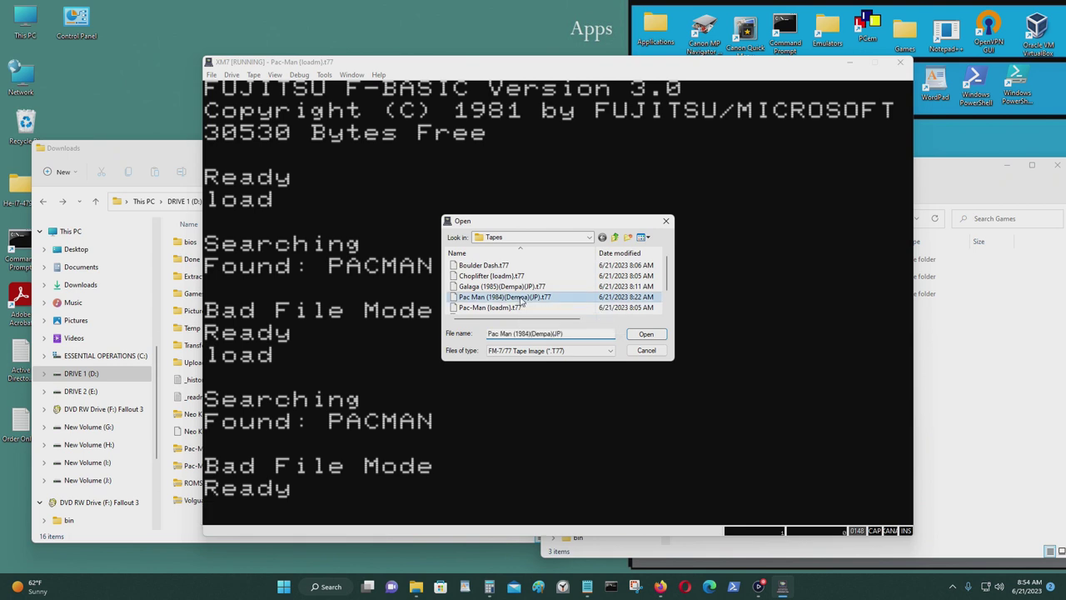
{"action": "left_click", "coordinate": [646, 334]}
{"action": "type", "text": "load"}
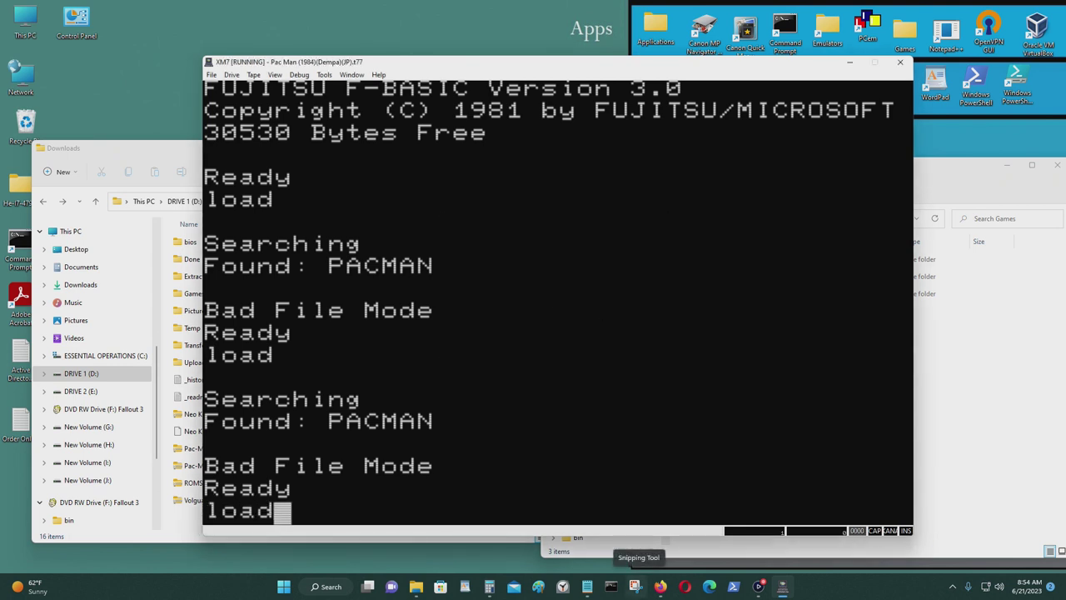
{"action": "key", "text": "Return"}
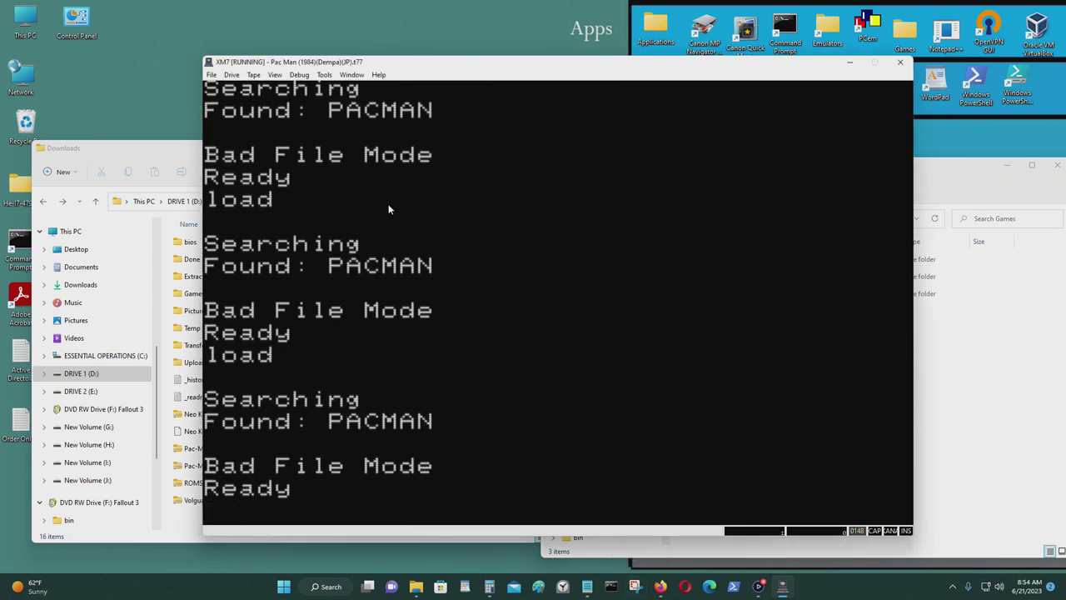
{"action": "left_click", "coordinate": [254, 75]}
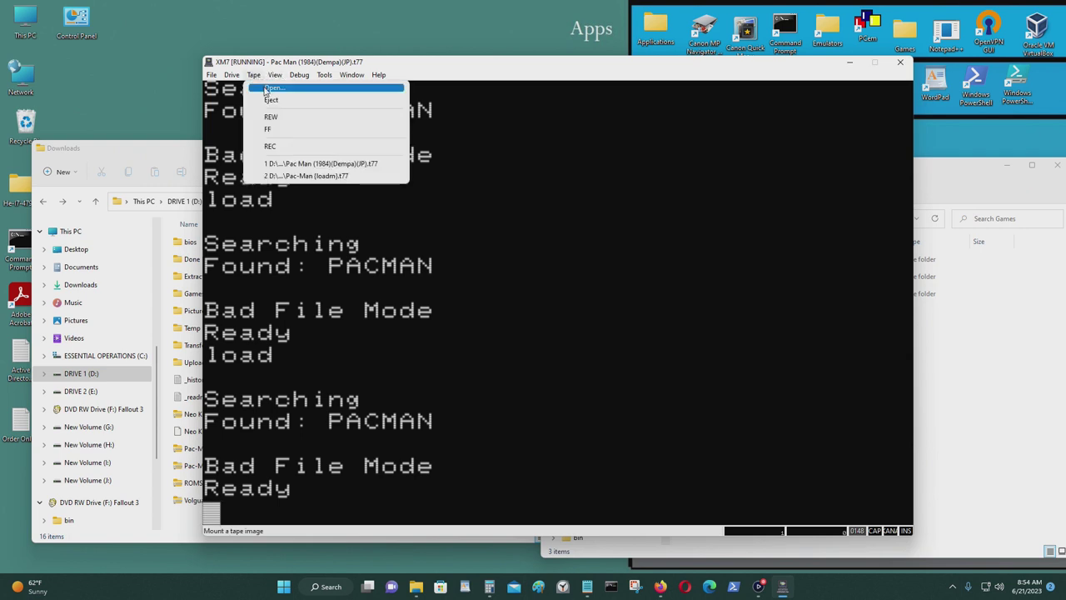
{"action": "left_click", "coordinate": [268, 87]}
{"action": "left_click", "coordinate": [540, 238]}
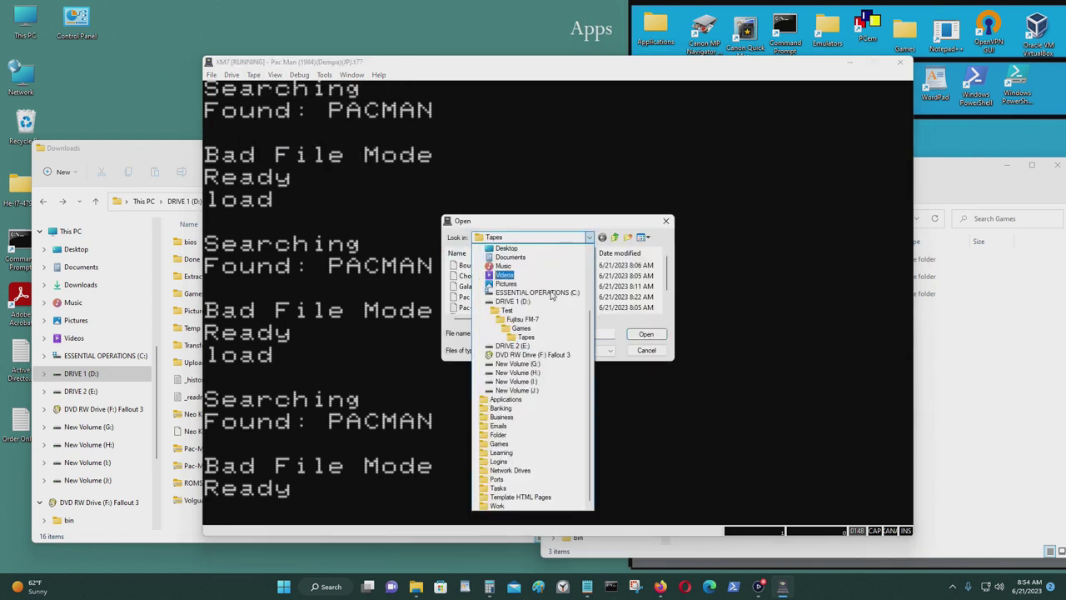
{"action": "left_click", "coordinate": [510, 277]}
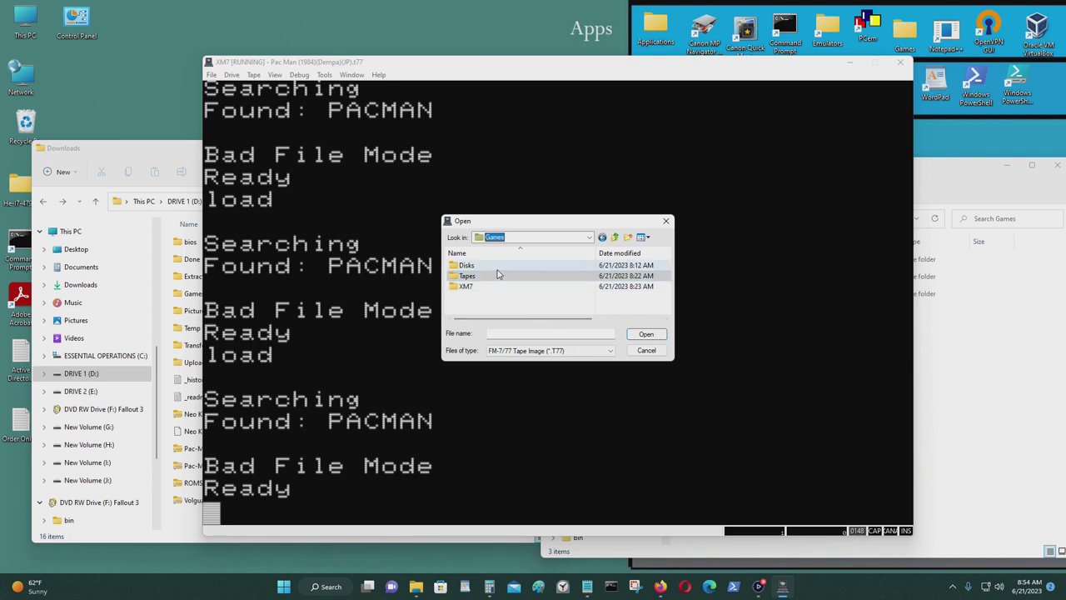
{"action": "left_click", "coordinate": [646, 351]}
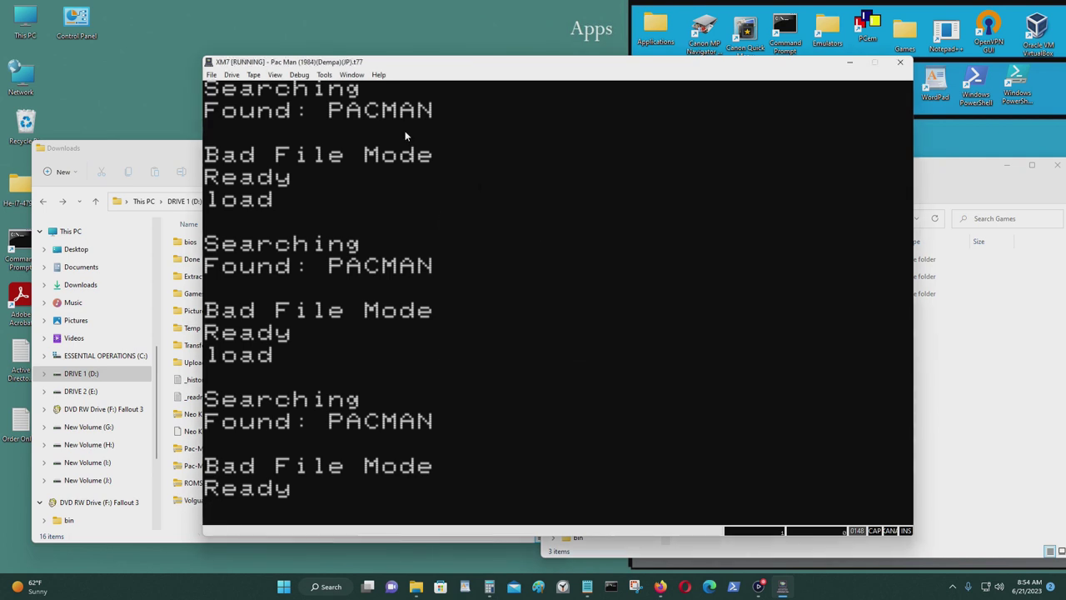
- Reset the emulator and try the load command again with the Pac-Man [loadm].t77 tape image mounted
{"action": "left_click", "coordinate": [214, 75]}
{"action": "left_click", "coordinate": [242, 129]}
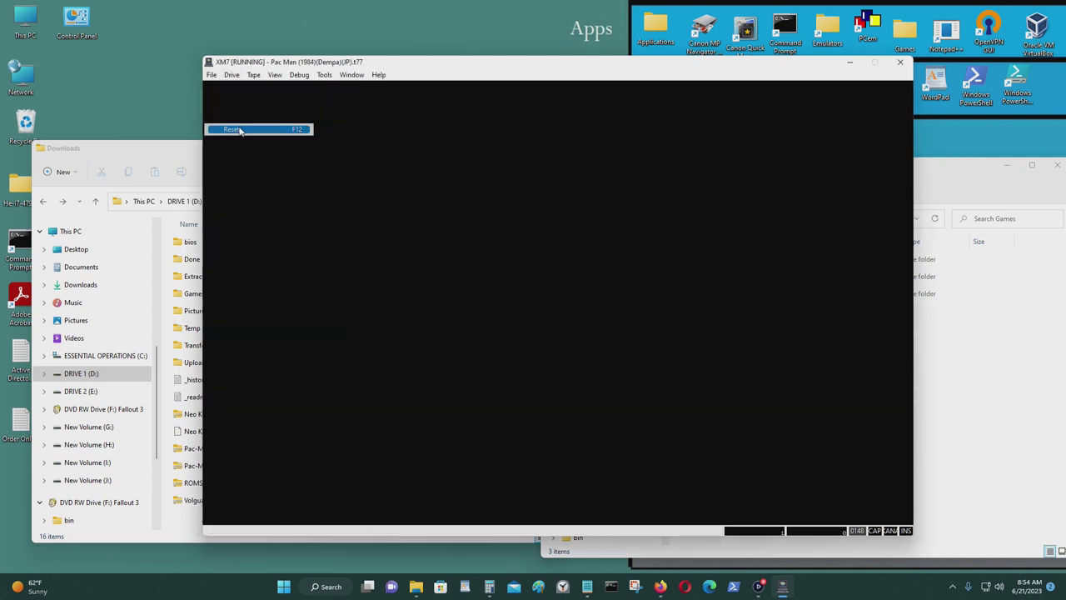
{"action": "left_click", "coordinate": [256, 75]}
{"action": "left_click", "coordinate": [329, 94]}
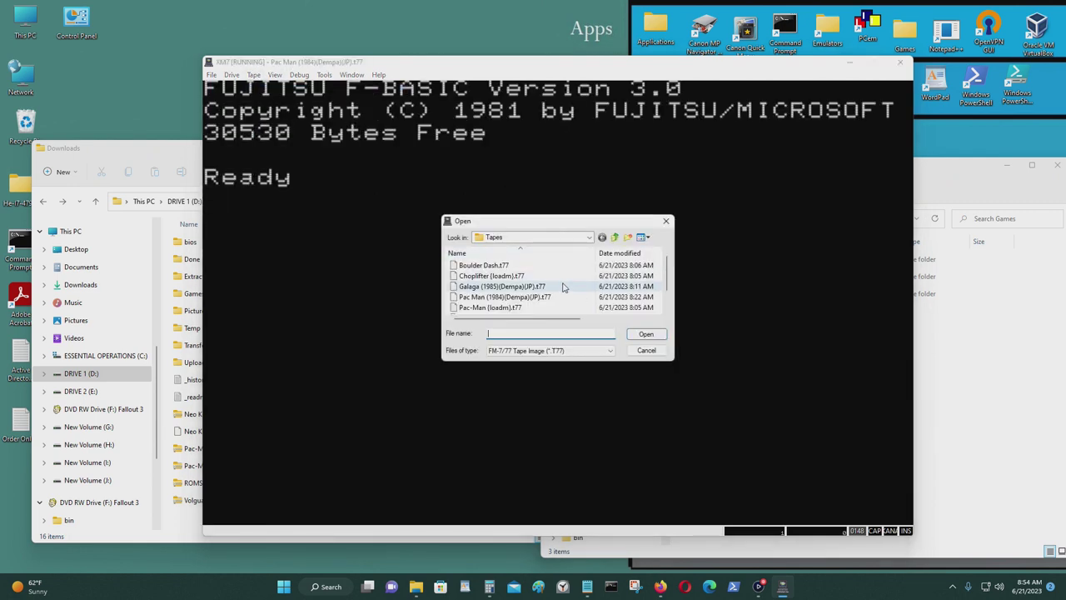
{"action": "scroll", "coordinate": [667, 284], "scroll_direction": "down", "scroll_amount": 1}
{"action": "left_click", "coordinate": [490, 297]}
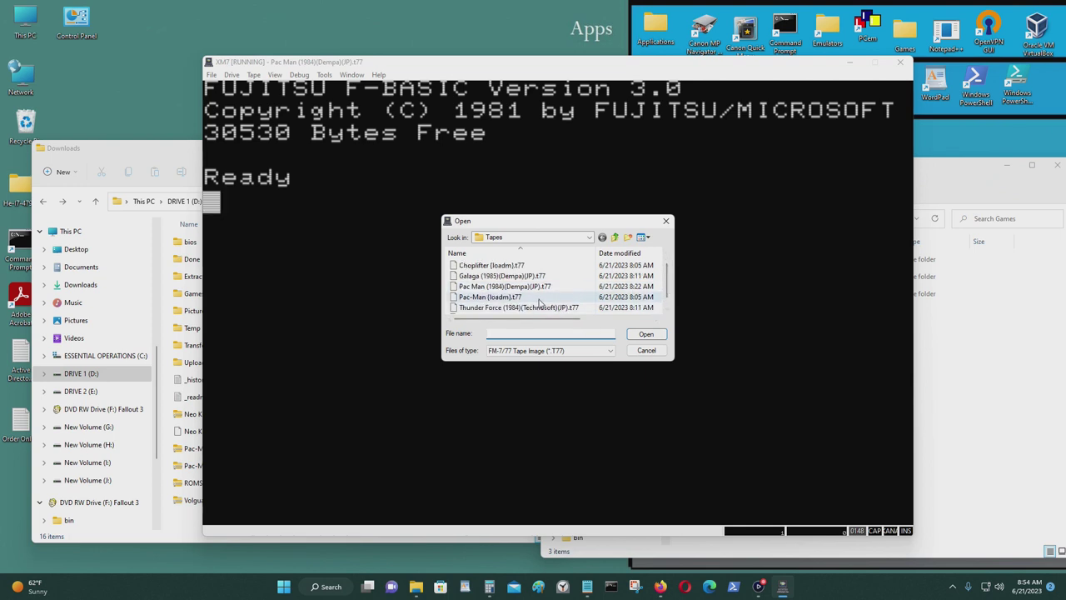
{"action": "left_click", "coordinate": [647, 335]}
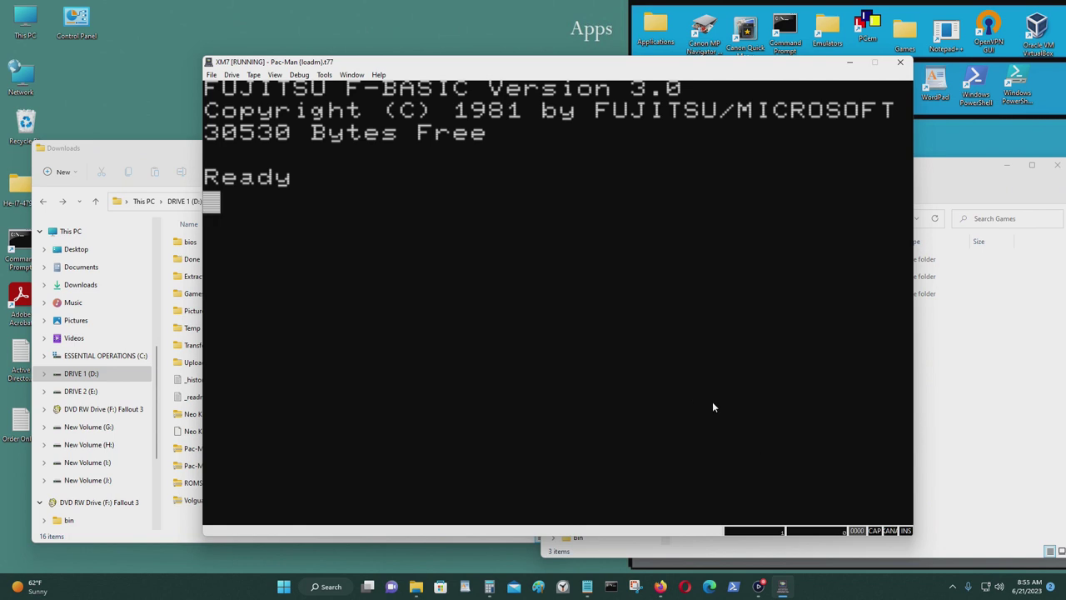
{"action": "type", "text": "load"}
{"action": "key", "text": "Return"}
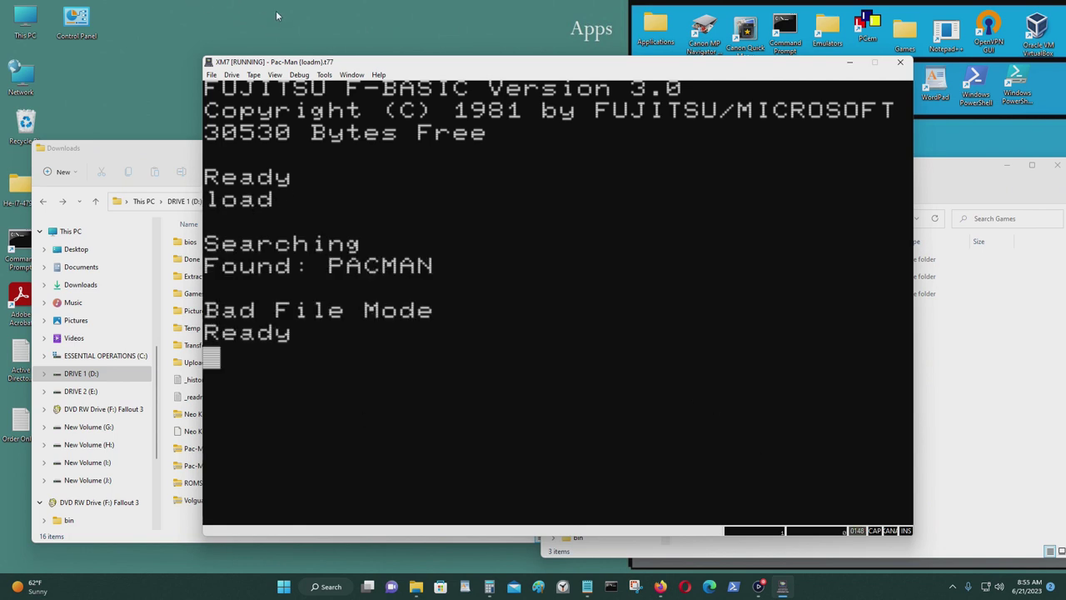
- Mount the tape image Pac Man (1984)(Dempa)(JP).t77 in place of the current one and retry the load command
{"action": "left_click", "coordinate": [254, 74]}
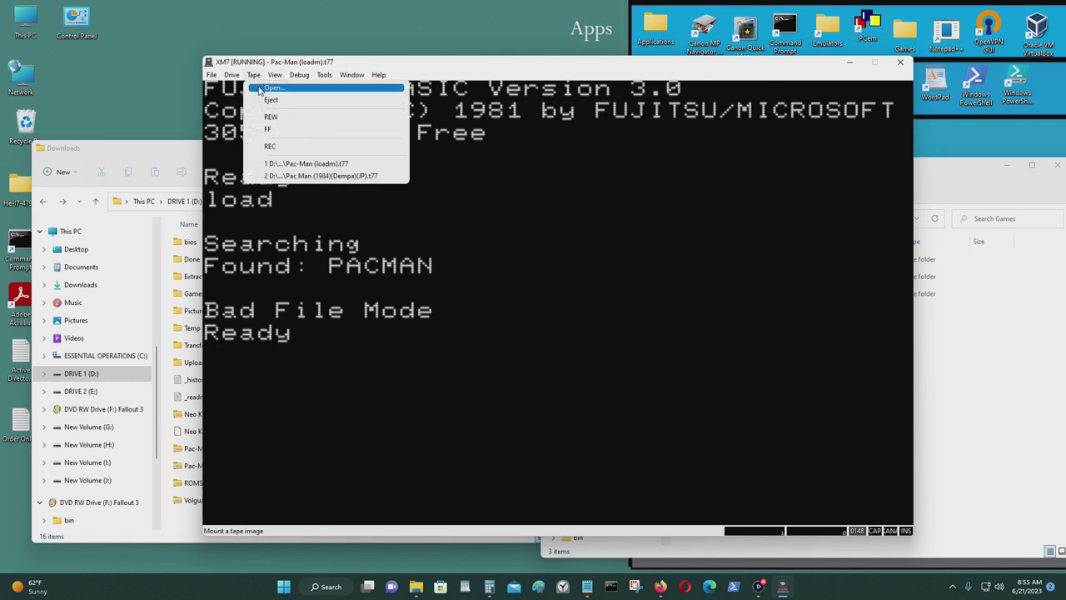
{"action": "left_click", "coordinate": [262, 87]}
{"action": "scroll", "coordinate": [557, 279], "scroll_direction": "down", "scroll_amount": 2}
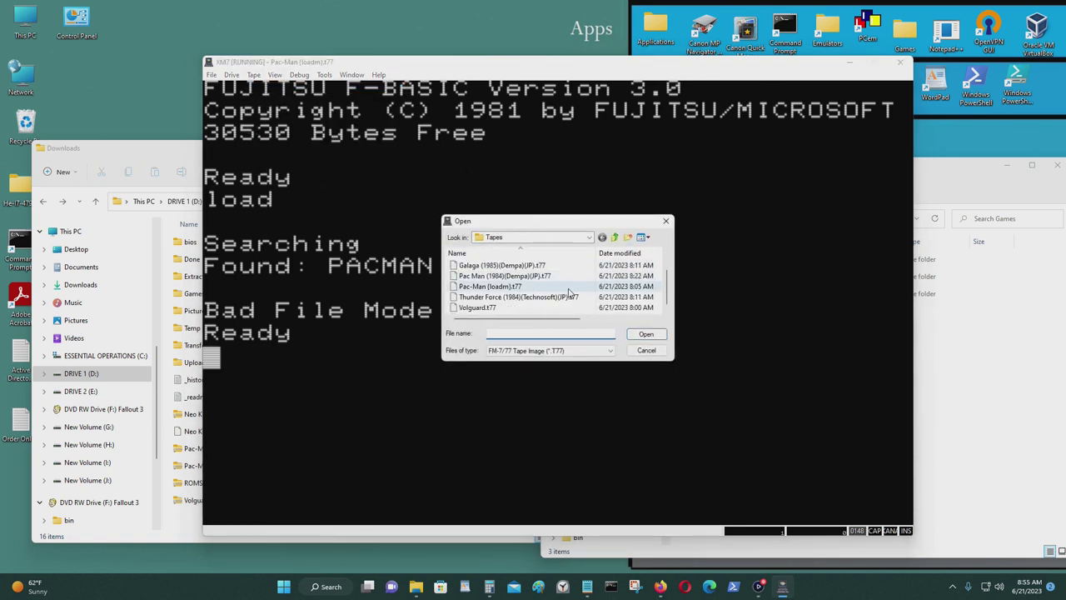
{"action": "left_click", "coordinate": [559, 287]}
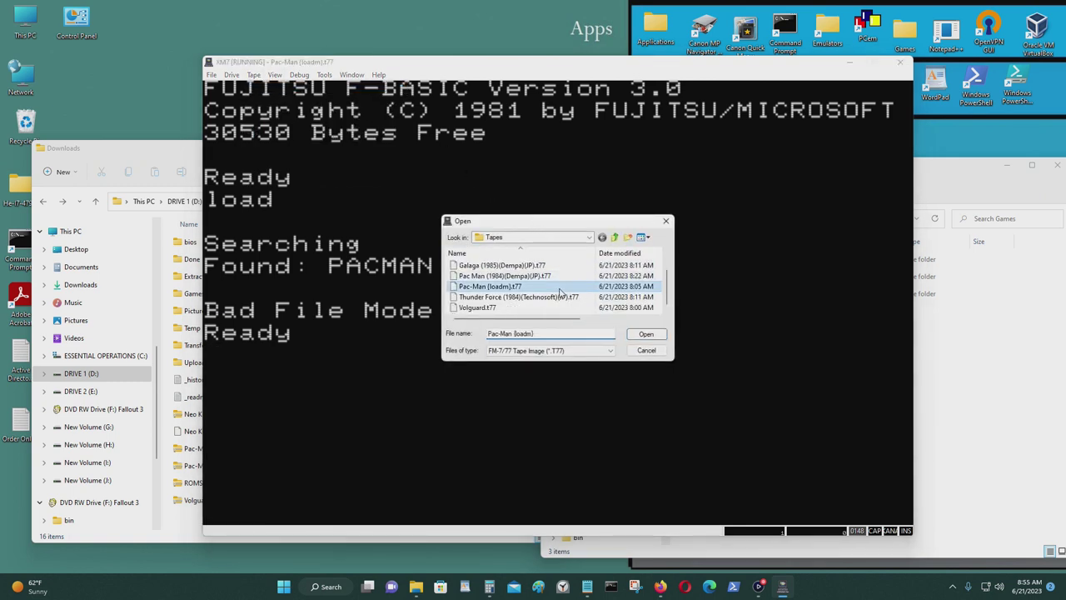
{"action": "double_click", "coordinate": [562, 276]}
{"action": "type", "text": "load"}
{"action": "key", "text": "Return"}
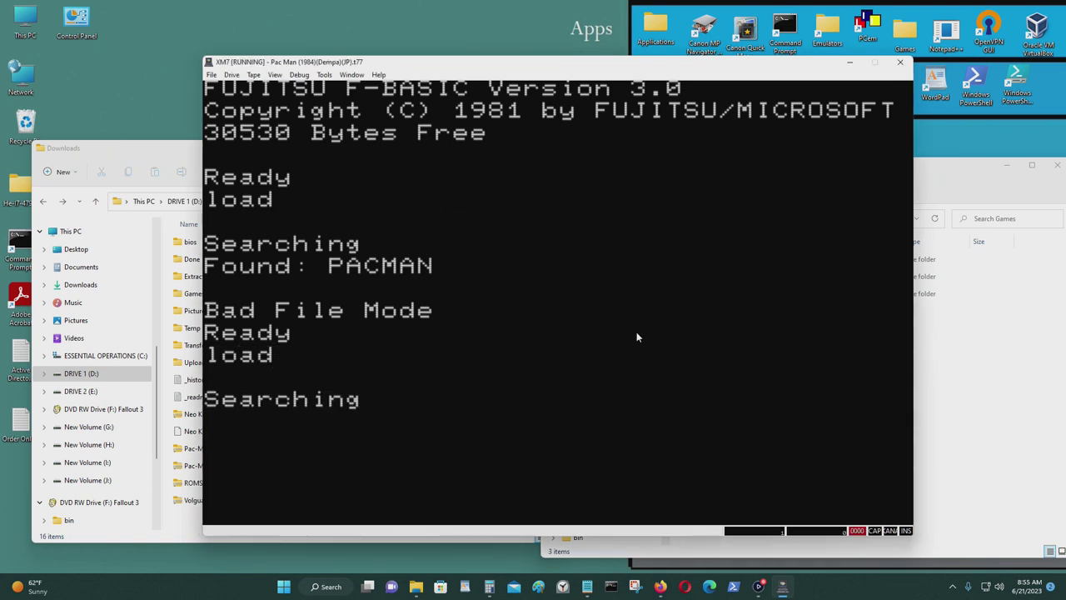
- Reset the emulator, remount Pac Man (1984)(Dempa)(JP).t77 and try to load it with the load command
{"action": "left_click", "coordinate": [212, 74]}
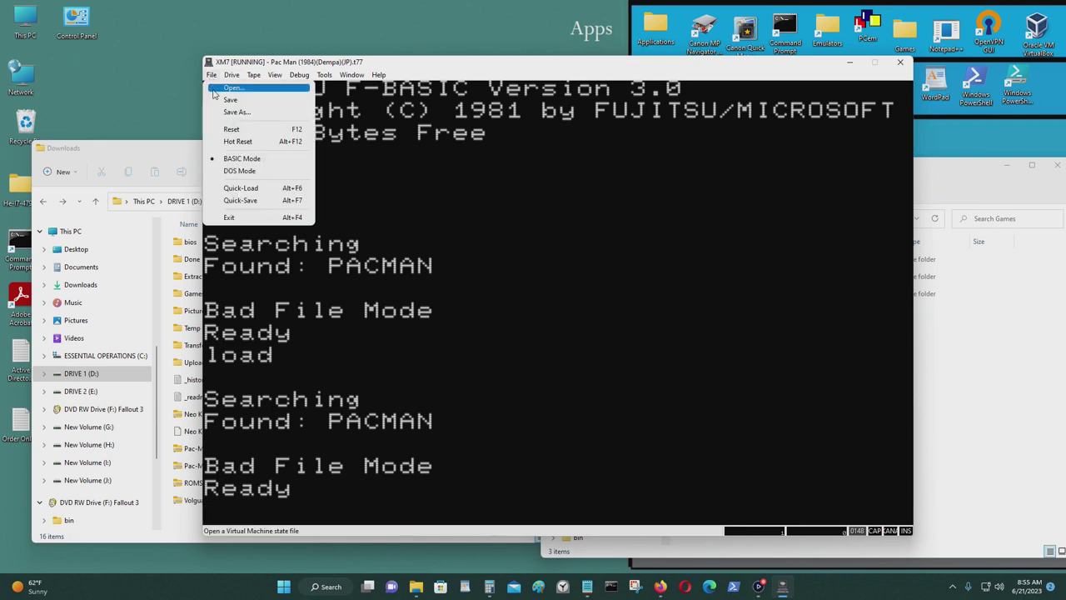
{"action": "left_click", "coordinate": [250, 131]}
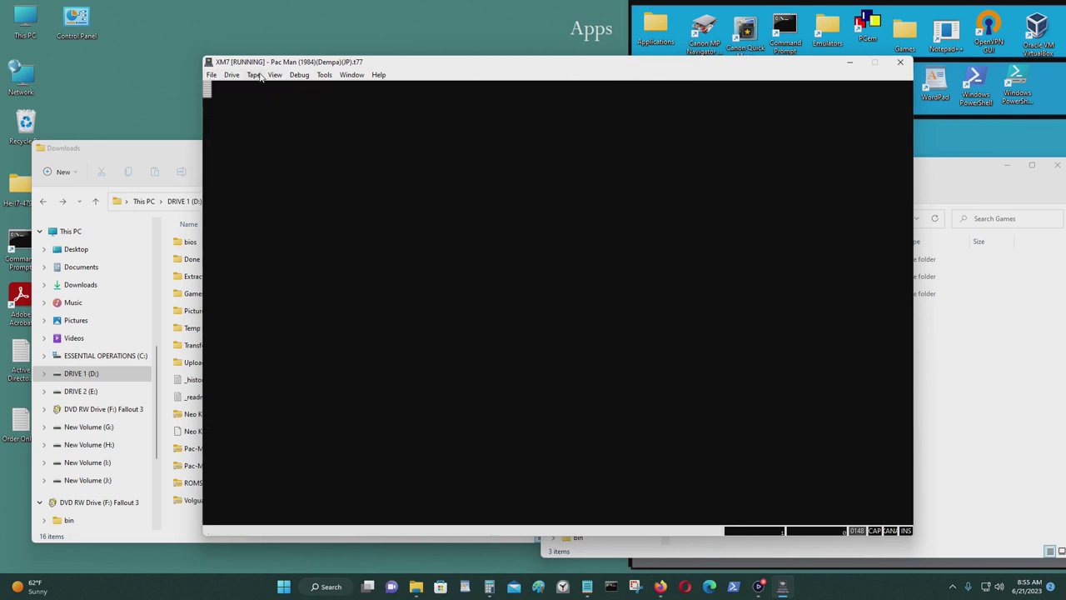
{"action": "left_click", "coordinate": [254, 74]}
{"action": "left_click", "coordinate": [268, 95]}
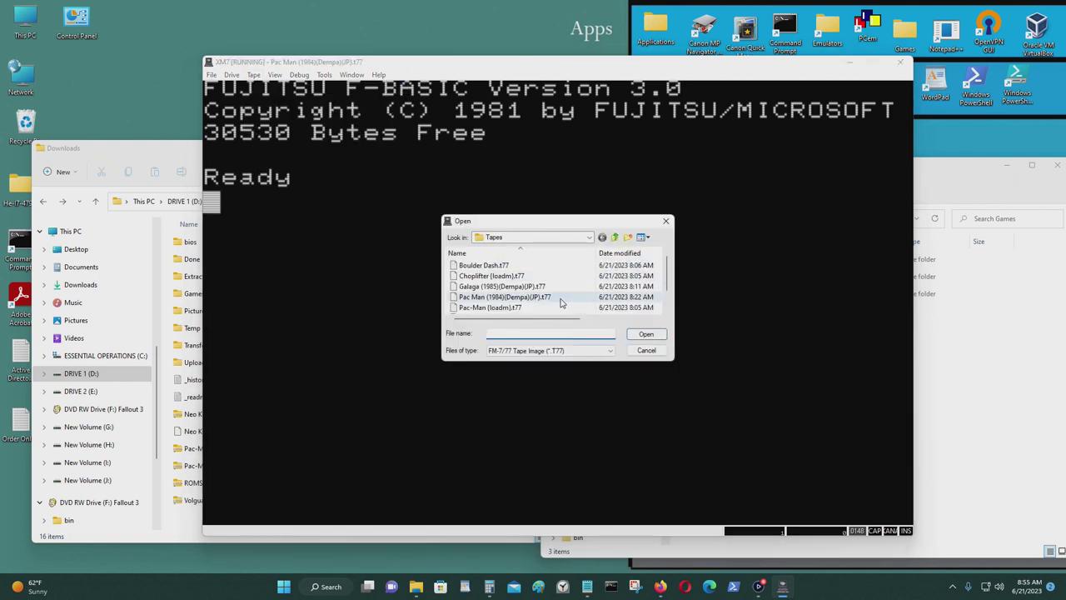
{"action": "scroll", "coordinate": [563, 304], "scroll_direction": "down", "scroll_amount": 1}
{"action": "left_click", "coordinate": [508, 275]}
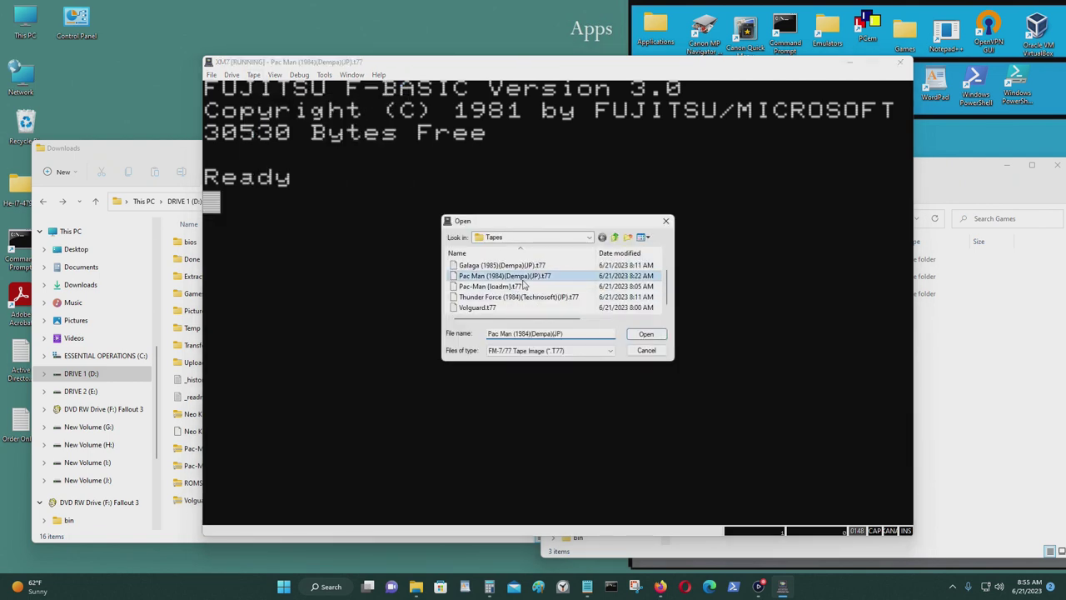
{"action": "left_click", "coordinate": [646, 334]}
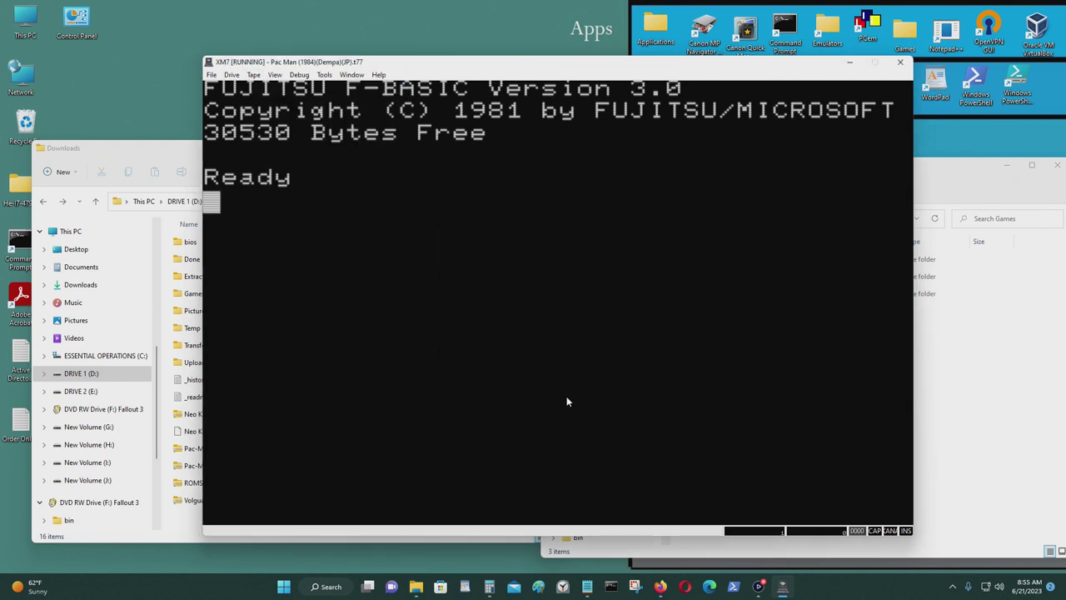
{"action": "type", "text": "load"}
{"action": "key", "text": "Return"}
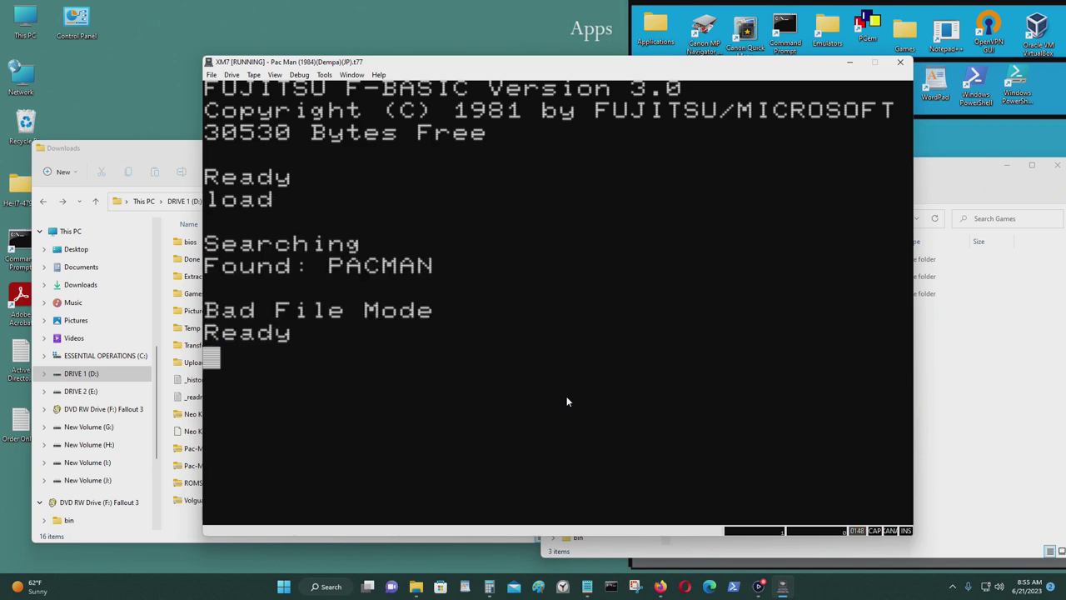
- Switch to Firefox, search My Abandonware for pac-man and look through the results for an FM-7 version
{"action": "left_click", "coordinate": [666, 589]}
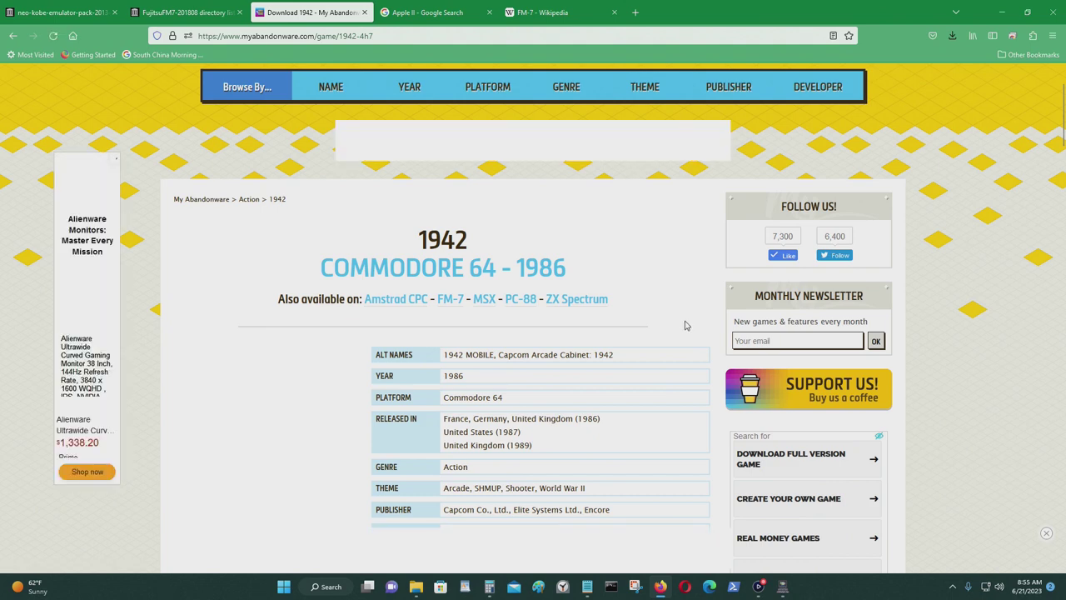
{"action": "scroll", "coordinate": [728, 113], "scroll_direction": "up", "scroll_amount": 2}
{"action": "left_click", "coordinate": [758, 131]}
{"action": "type", "text": "pac-"}
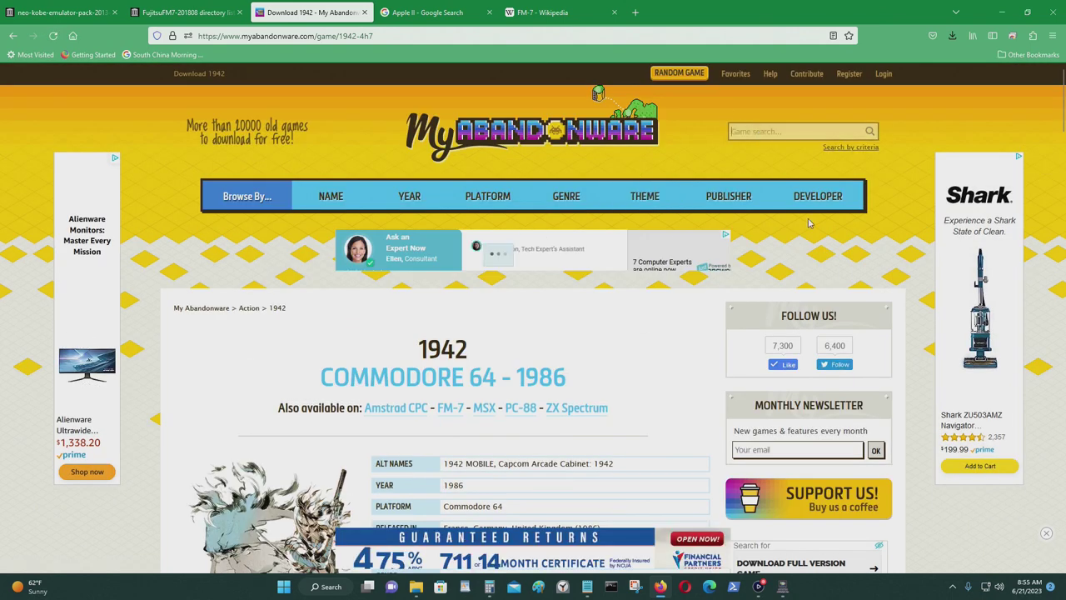
{"action": "type", "text": "man"}
{"action": "key", "text": "Return"}
{"action": "scroll", "coordinate": [466, 289], "scroll_direction": "down", "scroll_amount": 3}
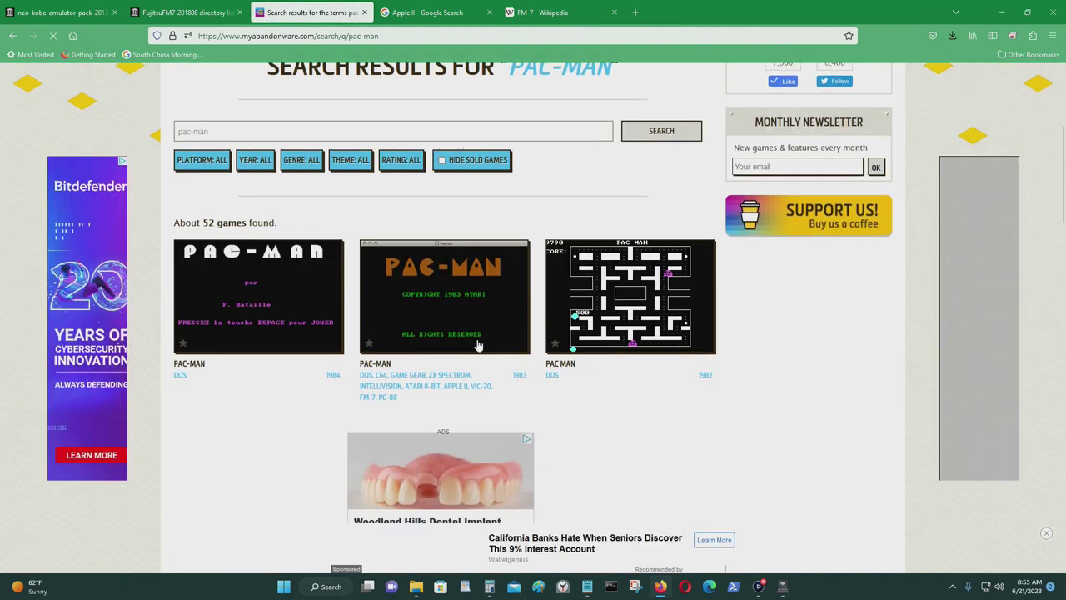
{"action": "scroll", "coordinate": [510, 355], "scroll_direction": "down", "scroll_amount": 5}
{"action": "scroll", "coordinate": [511, 355], "scroll_direction": "down", "scroll_amount": 2}
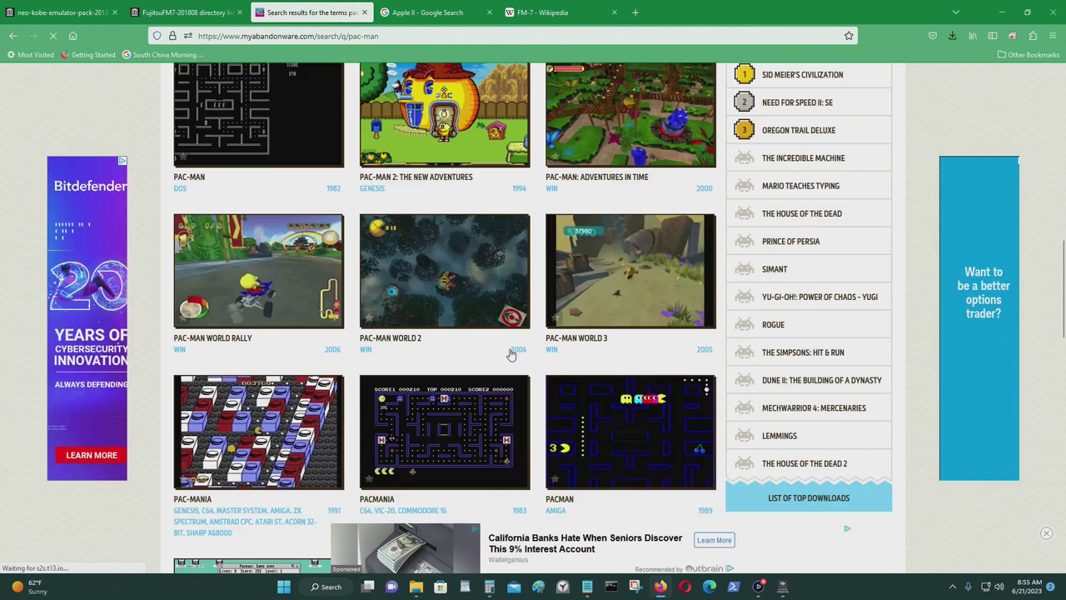
{"action": "scroll", "coordinate": [514, 349], "scroll_direction": "down", "scroll_amount": 2}
{"action": "scroll", "coordinate": [767, 419], "scroll_direction": "down", "scroll_amount": 2}
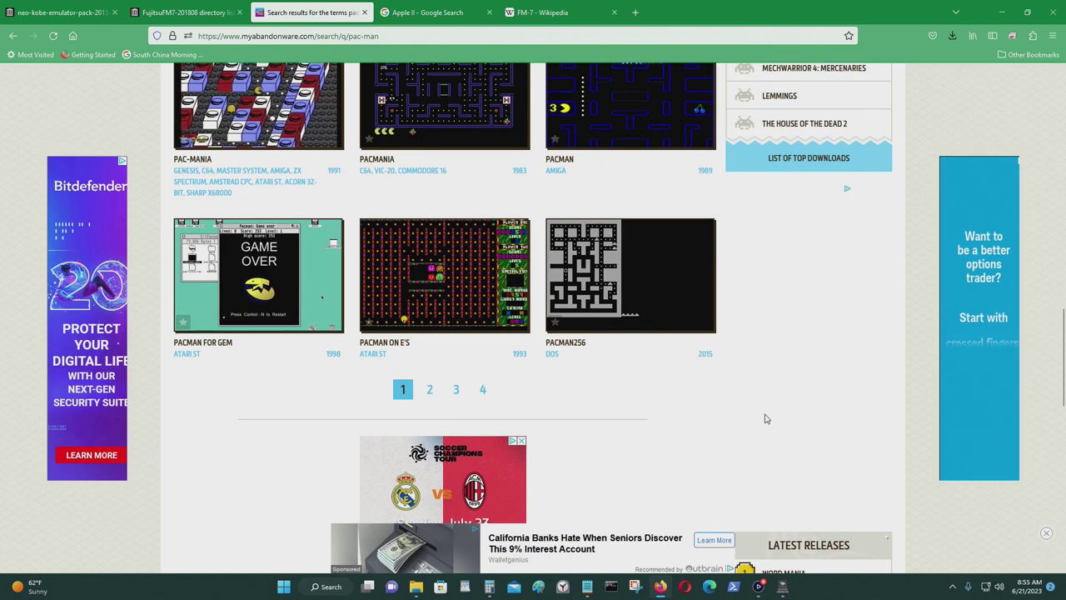
{"action": "scroll", "coordinate": [766, 419], "scroll_direction": "up", "scroll_amount": 2}
{"action": "scroll", "coordinate": [765, 419], "scroll_direction": "up", "scroll_amount": 2}
{"action": "scroll", "coordinate": [765, 419], "scroll_direction": "up", "scroll_amount": 5}
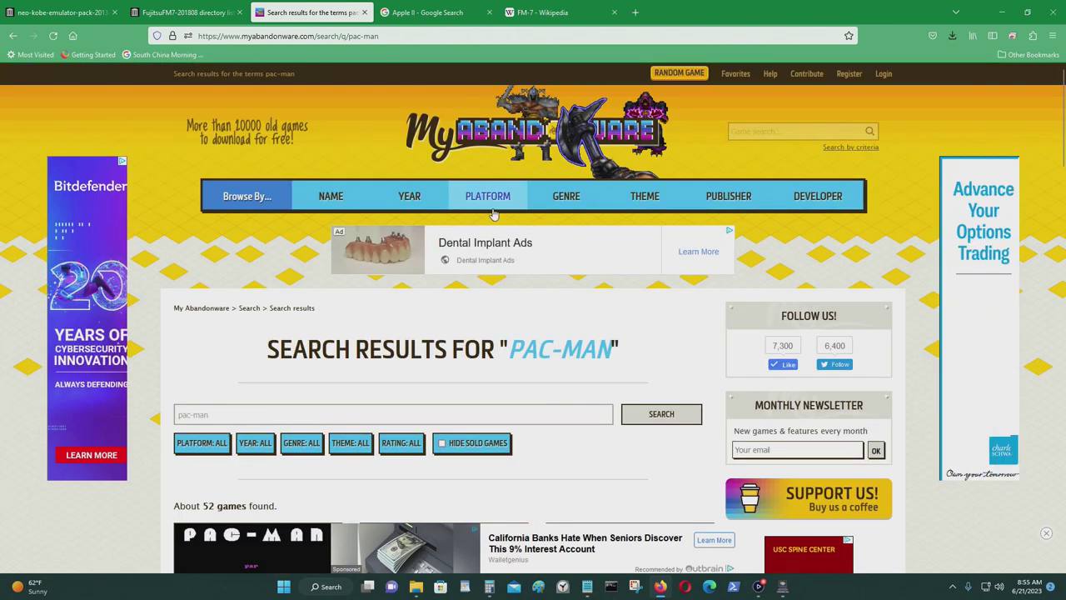
- Look over My Abandonware's list of games by platform and minimize the browser
{"action": "left_click", "coordinate": [517, 196]}
{"action": "scroll", "coordinate": [516, 195], "scroll_direction": "down", "scroll_amount": 2}
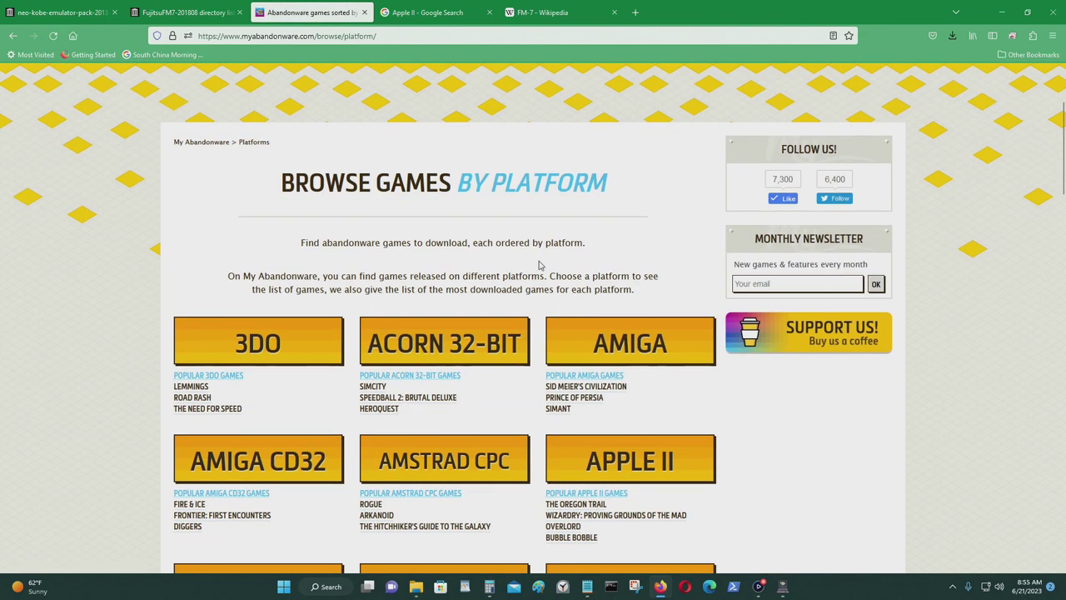
{"action": "scroll", "coordinate": [516, 196], "scroll_direction": "down", "scroll_amount": 2}
{"action": "left_click", "coordinate": [1002, 12]}
- In File Explorer, open the Pac-Man_FM-7_JA_Tape-Format archive from Downloads and the Tapes folder inside the Fujitsu FM-7 Games folder
{"action": "left_click", "coordinate": [152, 154]}
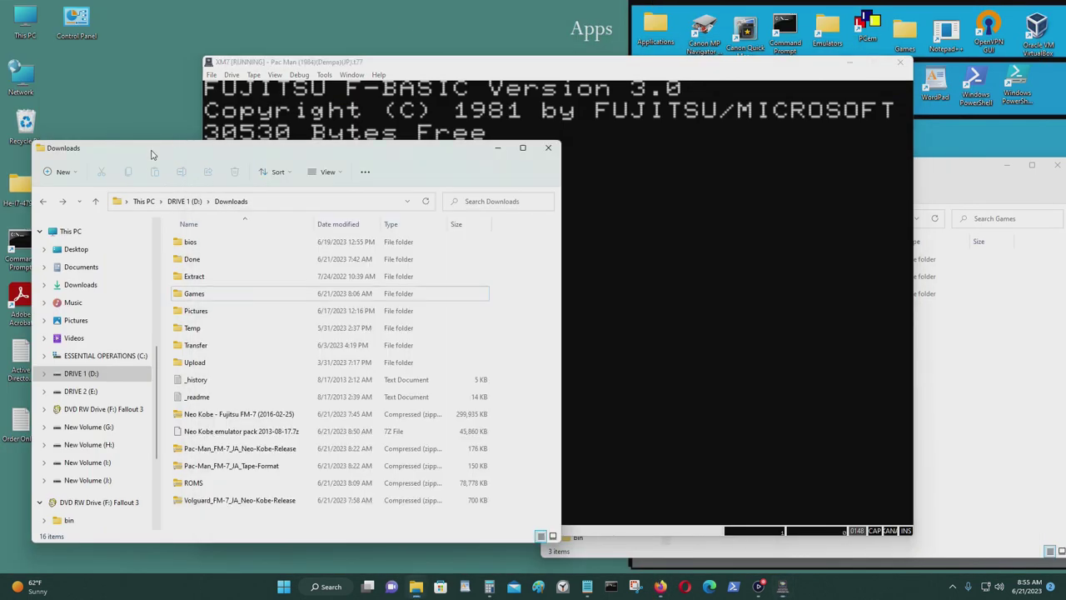
{"action": "double_click", "coordinate": [276, 474]}
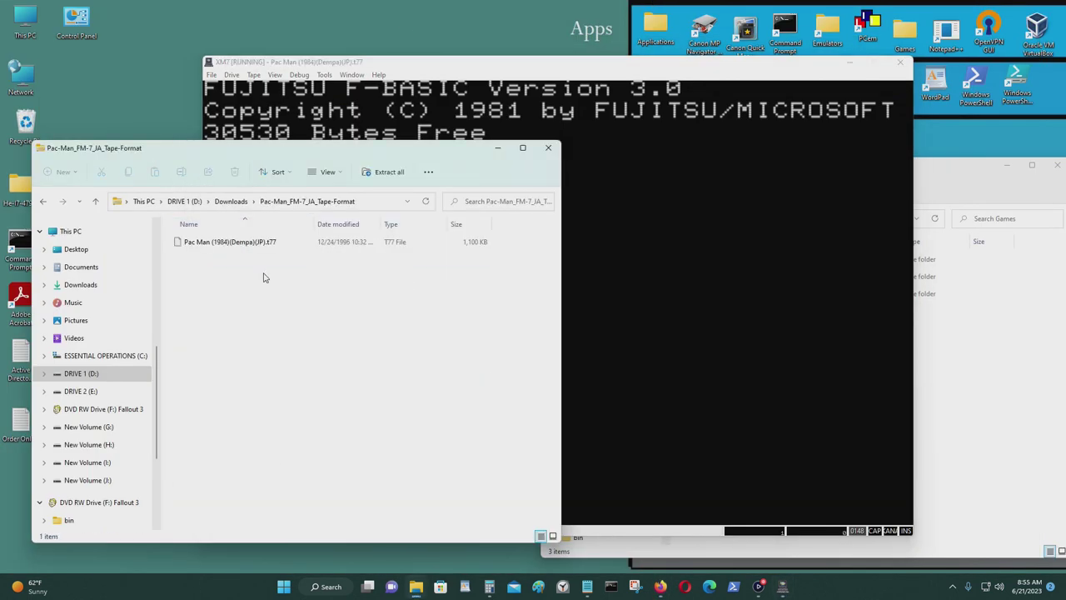
{"action": "left_click", "coordinate": [959, 363]}
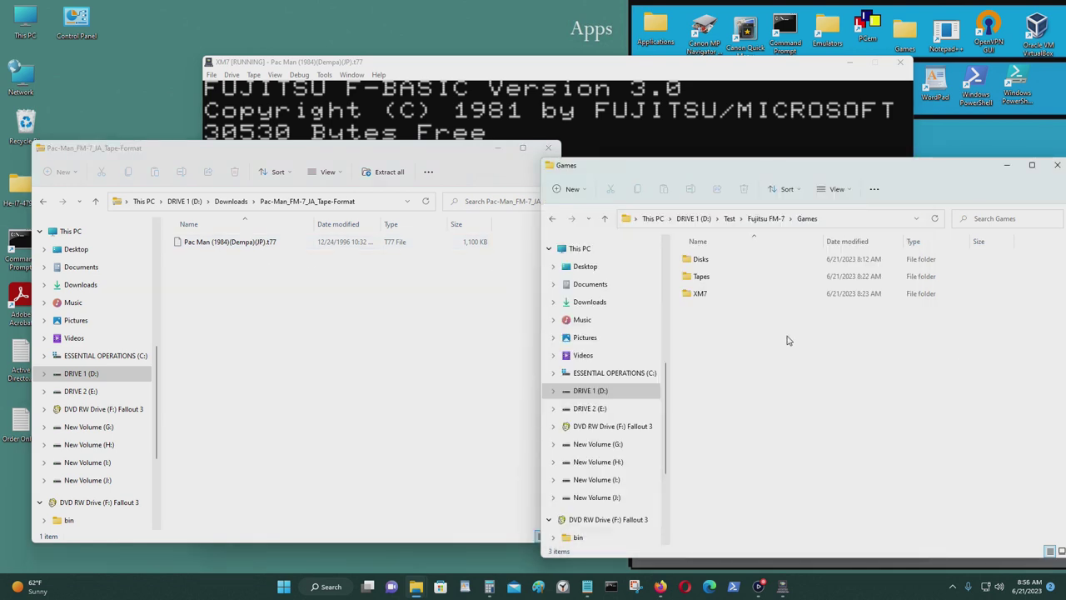
{"action": "double_click", "coordinate": [721, 283]}
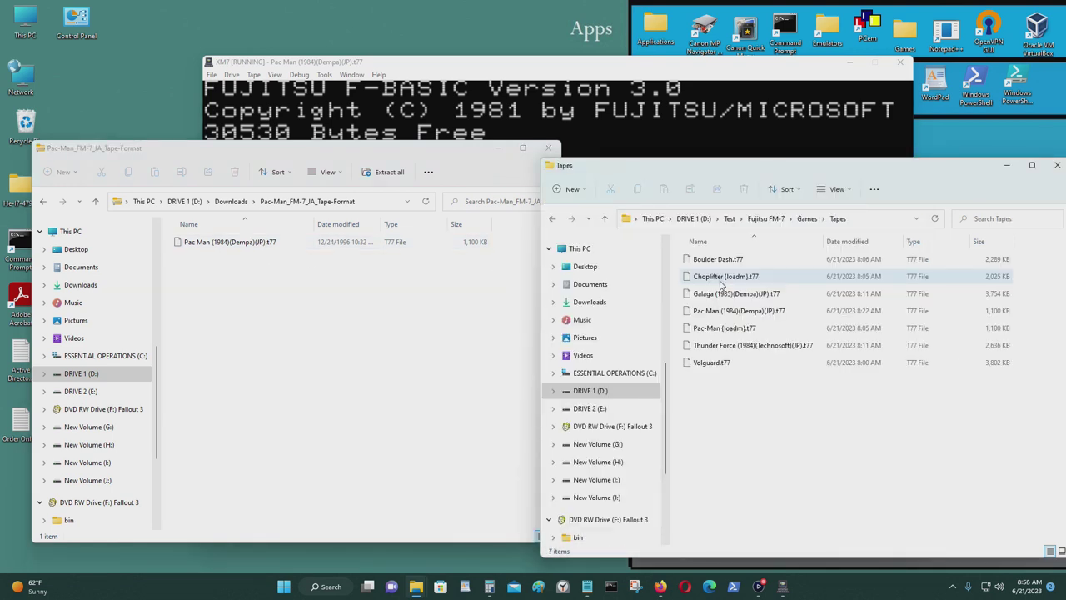
- Close the emulator and delete both Pac-Man tape images from the Tapes folder
{"action": "left_click", "coordinate": [901, 65]}
{"action": "left_click", "coordinate": [733, 313]}
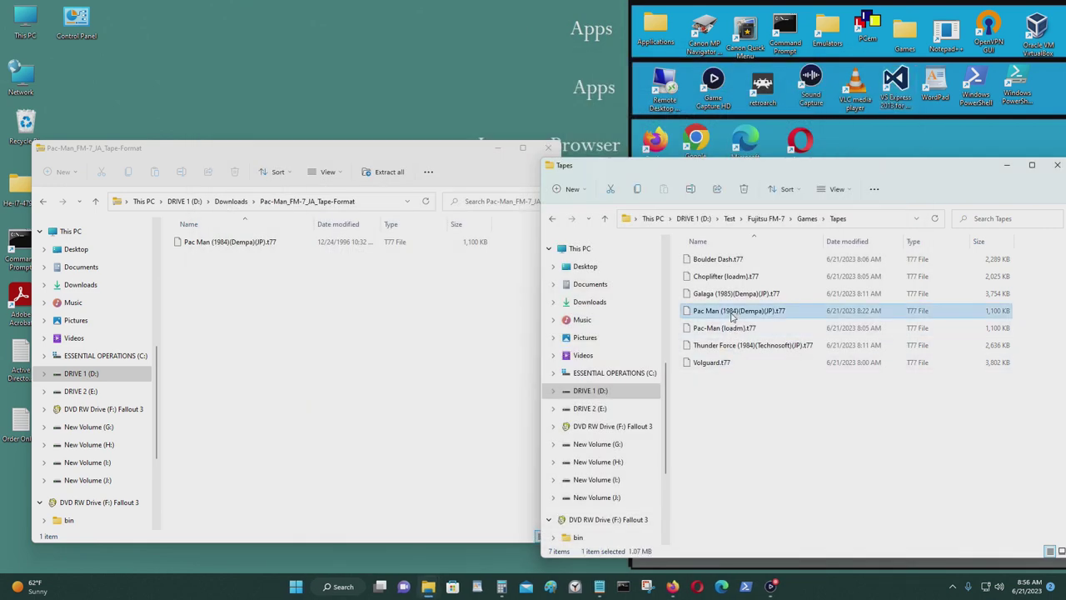
{"action": "left_click", "coordinate": [685, 328], "text": "ctrl"}
{"action": "key", "text": "Delete"}
- Copy Pac Man (1984)(Dempa)(JP).t77 from the Tape-Format archive into the Tapes folder
{"action": "left_click", "coordinate": [254, 242]}
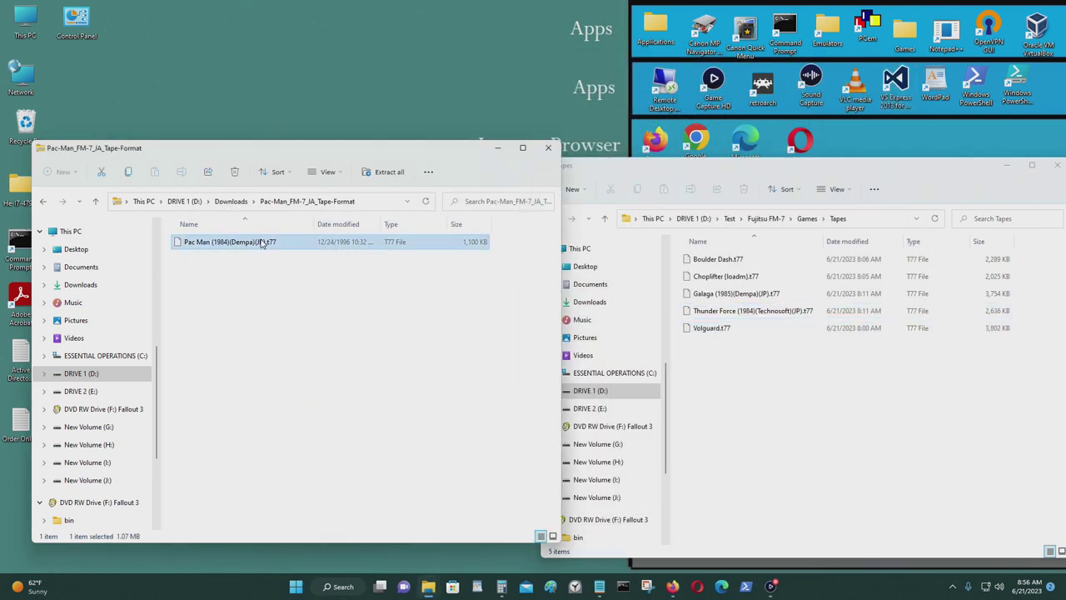
{"action": "left_click_drag", "start_coordinate": [248, 242], "coordinate": [801, 418]}
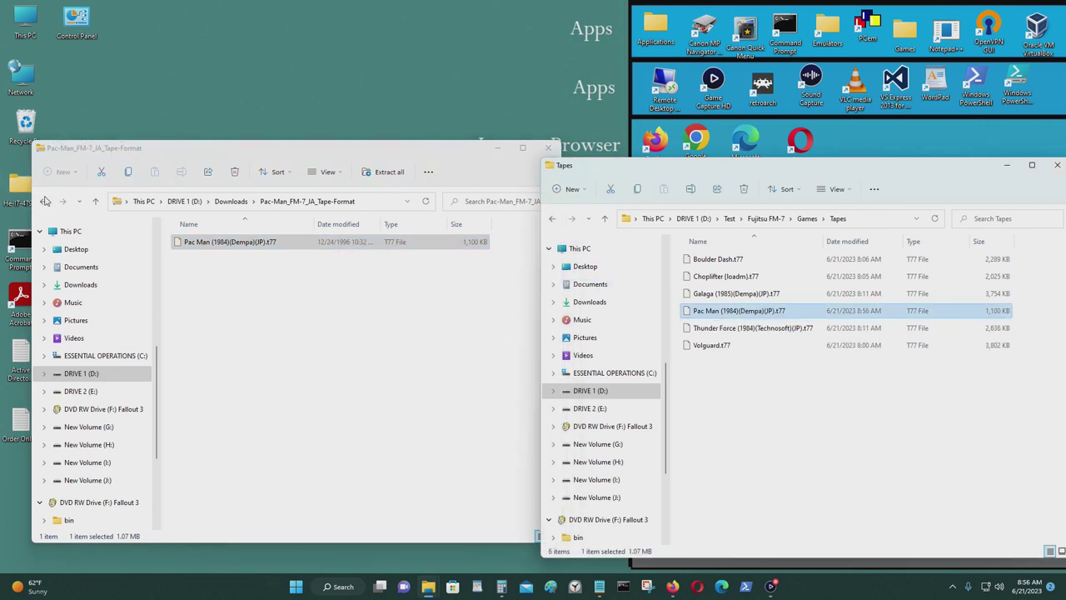
- View the contents of the Pac-Man (Dempa) folder inside the Pac-Man_FM-7_JA_Neo-Kobe-Release archive
{"action": "left_click", "coordinate": [44, 203]}
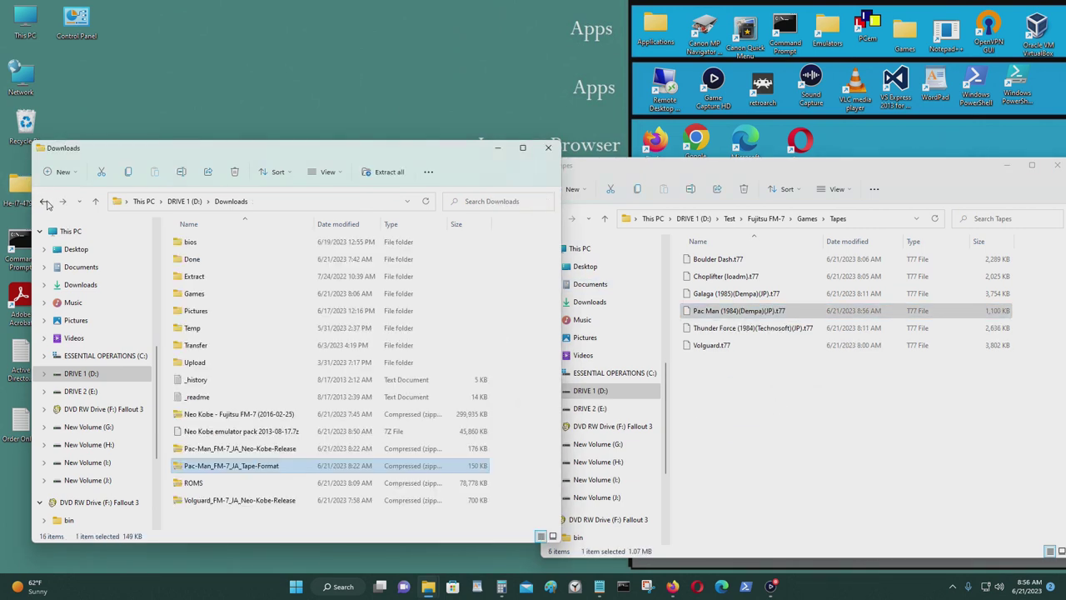
{"action": "double_click", "coordinate": [283, 452]}
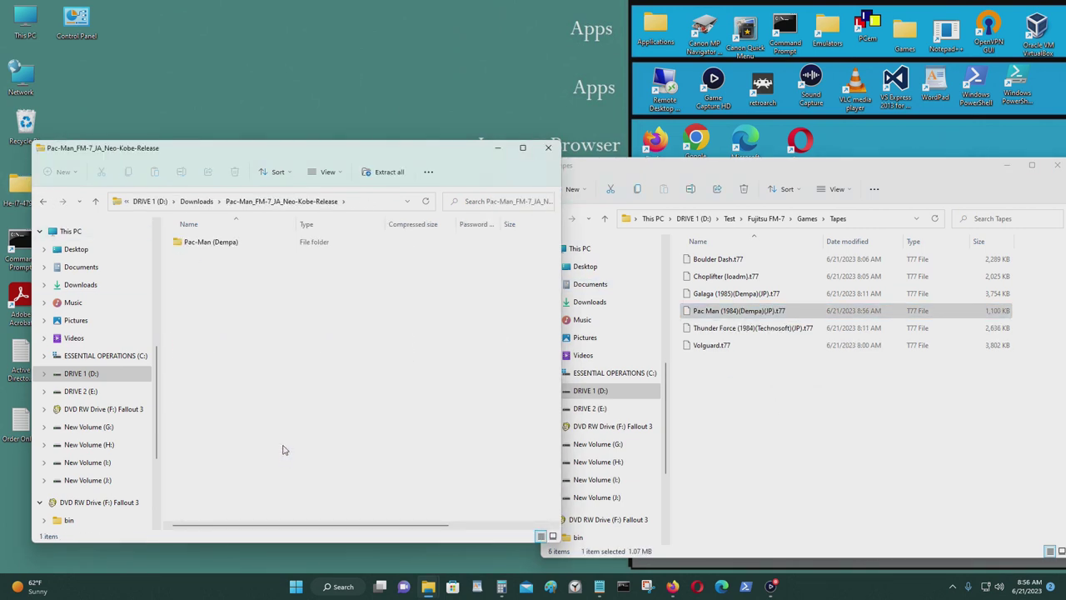
{"action": "double_click", "coordinate": [187, 241]}
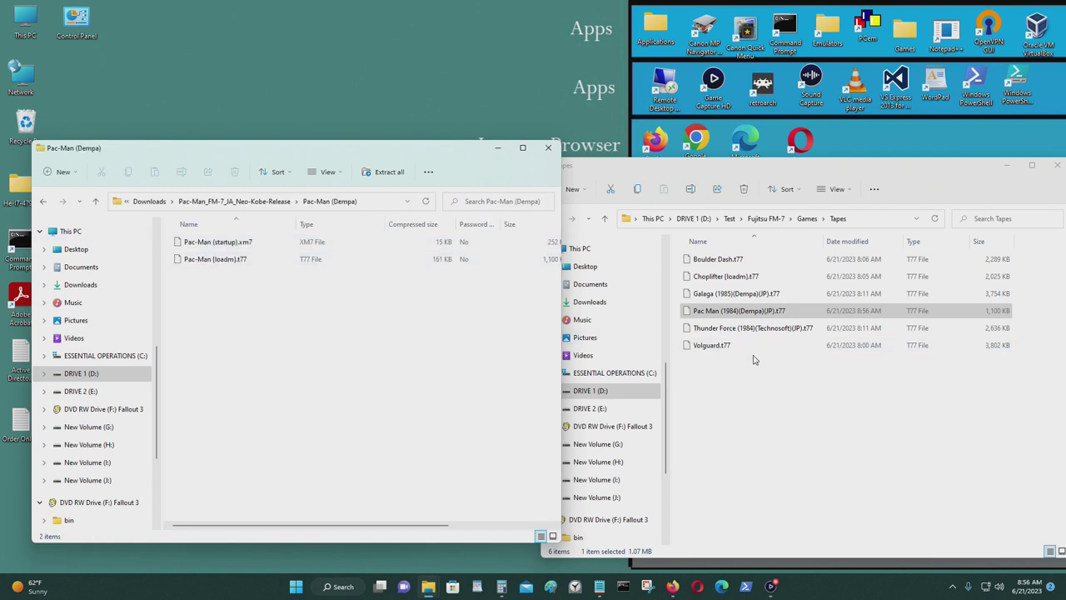
- Delete the copied Pac Man (1984)(Dempa)(JP).t77 from the Tapes folder
{"action": "left_click", "coordinate": [771, 311]}
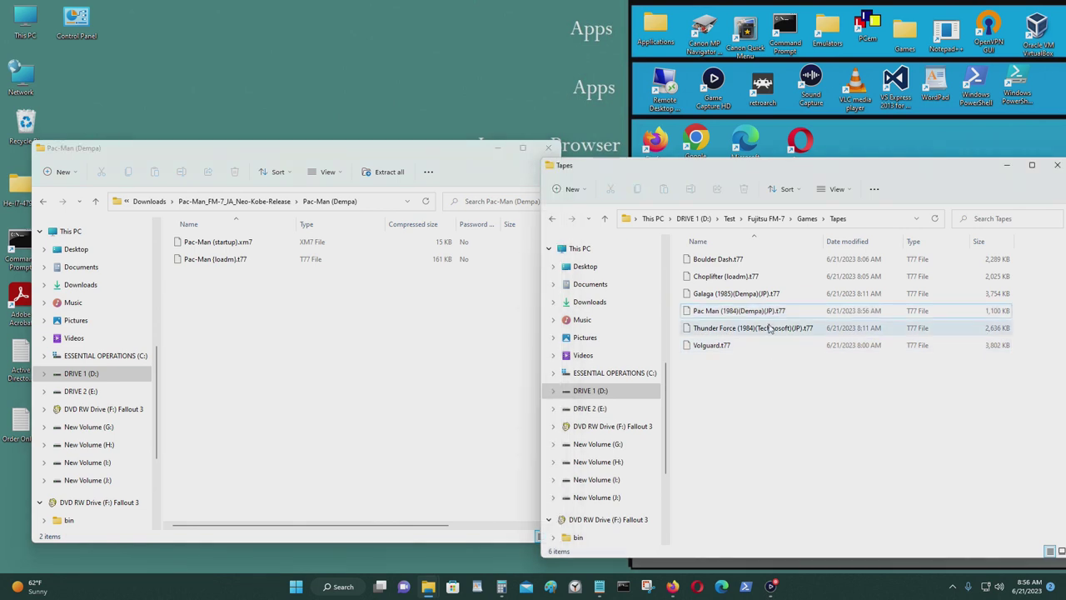
{"action": "key", "text": "Delete"}
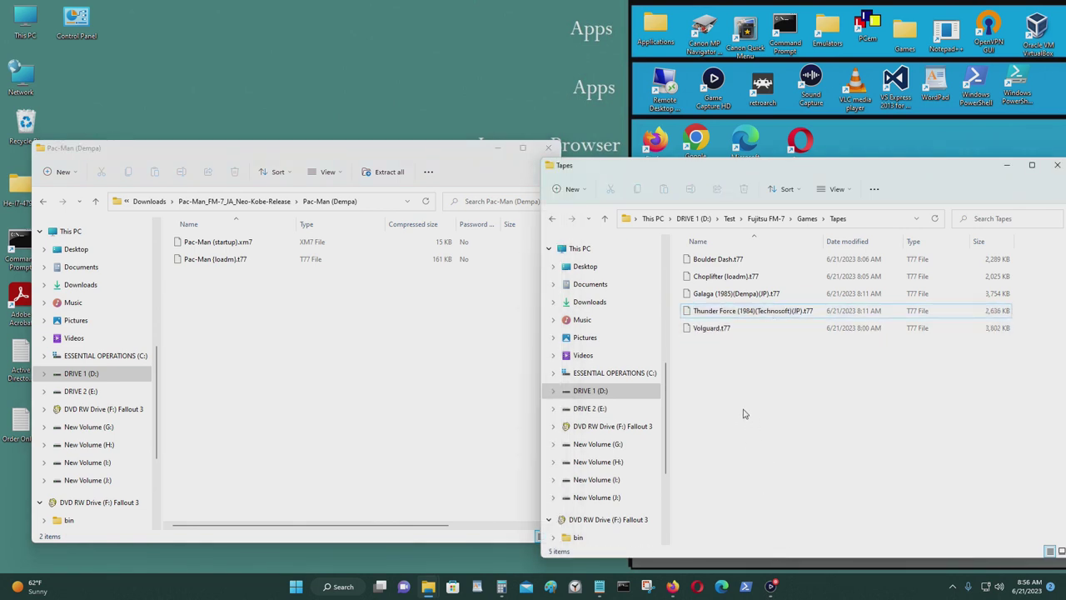
- Launch the XM7 emulator application from the xm7dash3452a130423 folder in Fujitsu FM-7
{"action": "left_click", "coordinate": [551, 218]}
{"action": "left_click", "coordinate": [551, 218]}
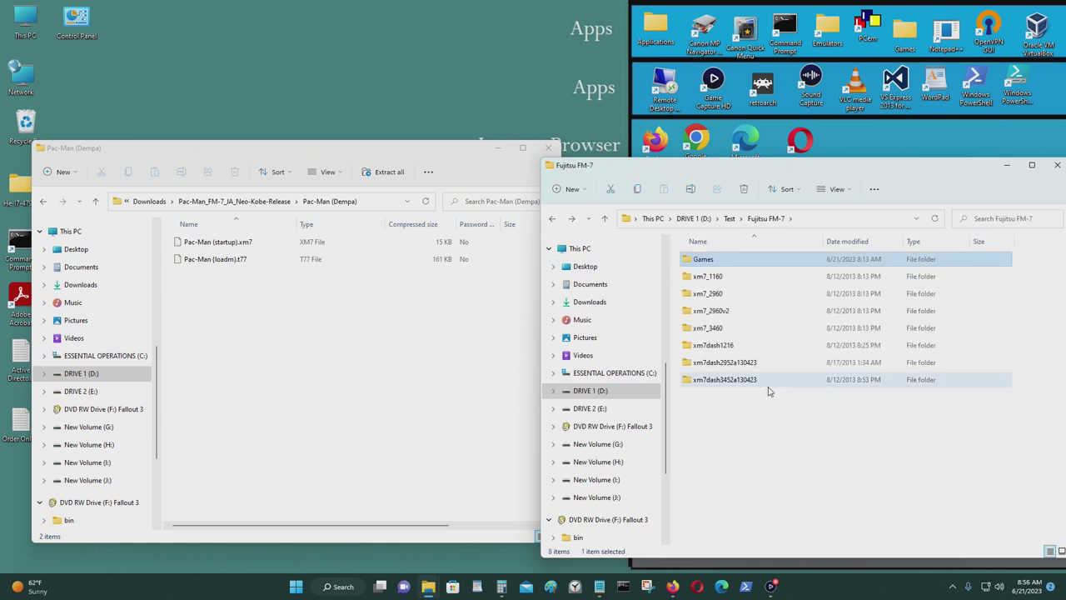
{"action": "left_click", "coordinate": [552, 218]}
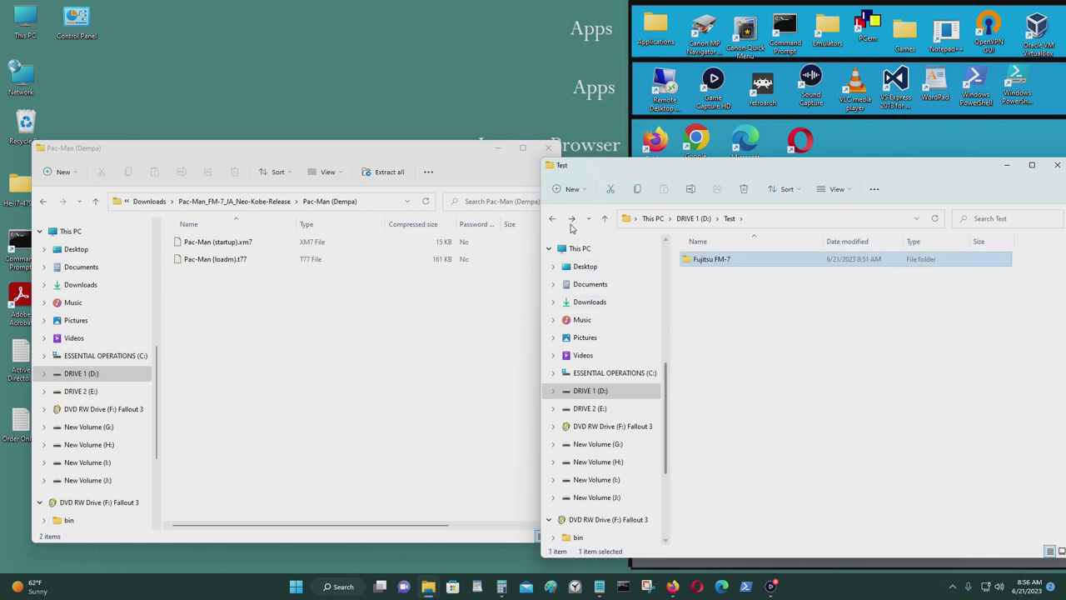
{"action": "double_click", "coordinate": [712, 261]}
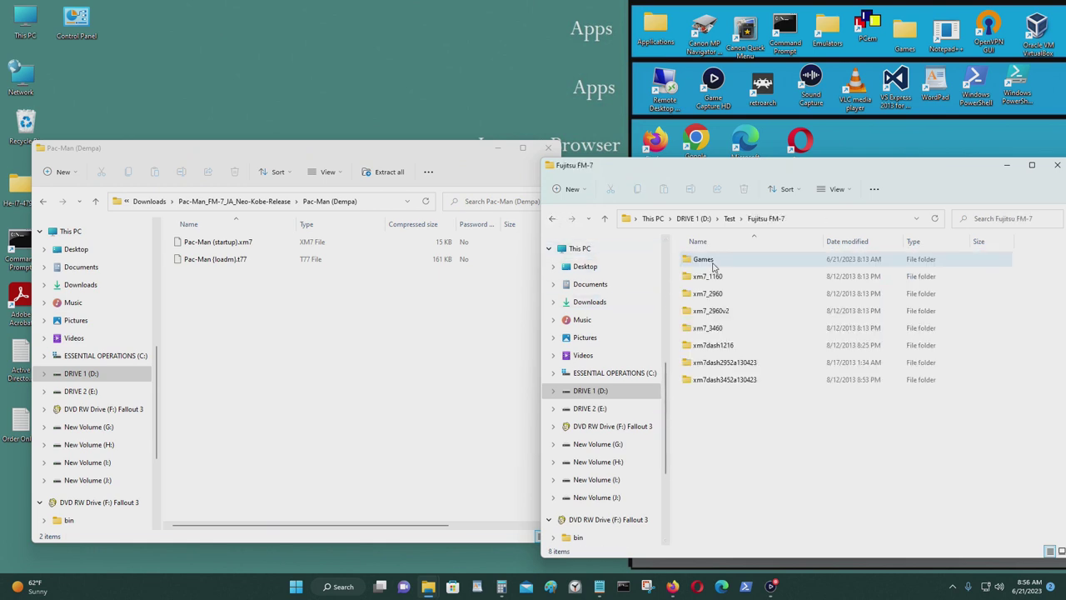
{"action": "double_click", "coordinate": [767, 376]}
{"action": "scroll", "coordinate": [768, 386], "scroll_direction": "down", "scroll_amount": 5}
{"action": "double_click", "coordinate": [786, 468]}
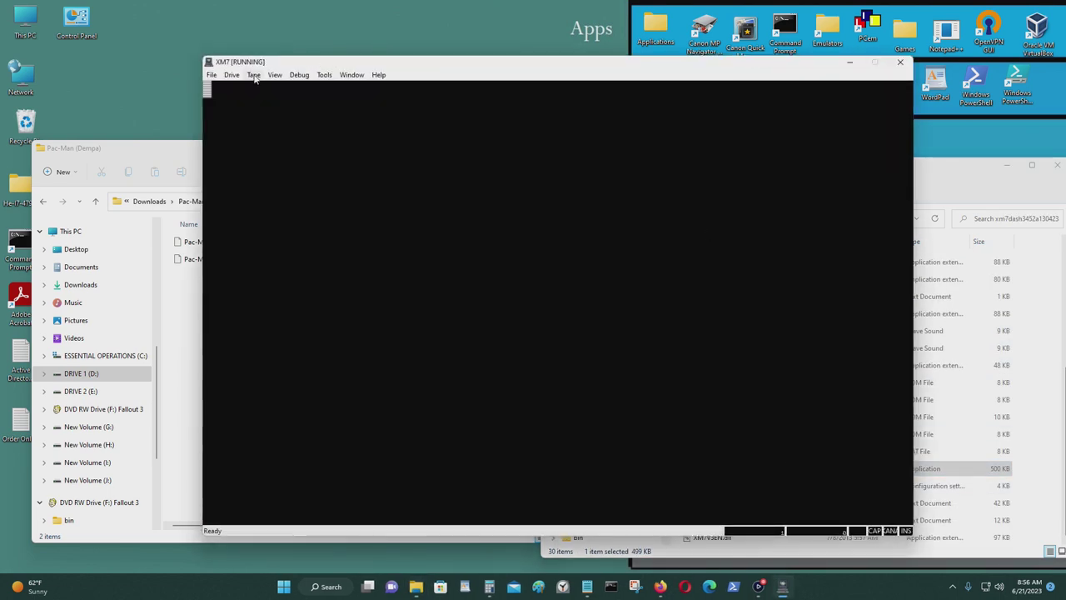
- Insert the Boulder Dash.t77 tape image from the Tapes folder into the emulated tape drive
{"action": "left_click", "coordinate": [254, 75]}
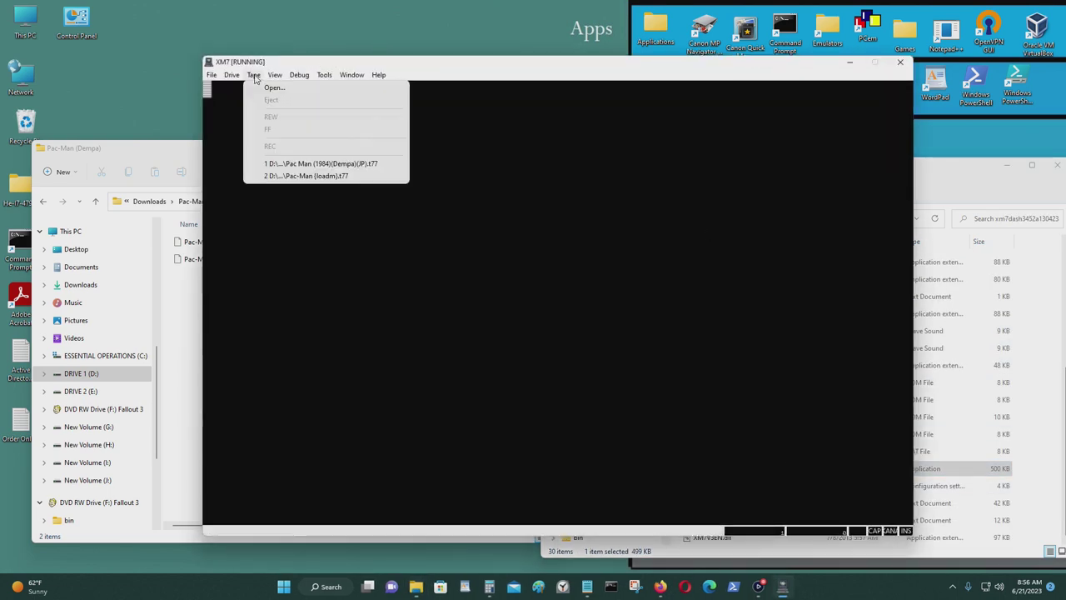
{"action": "left_click", "coordinate": [262, 87]}
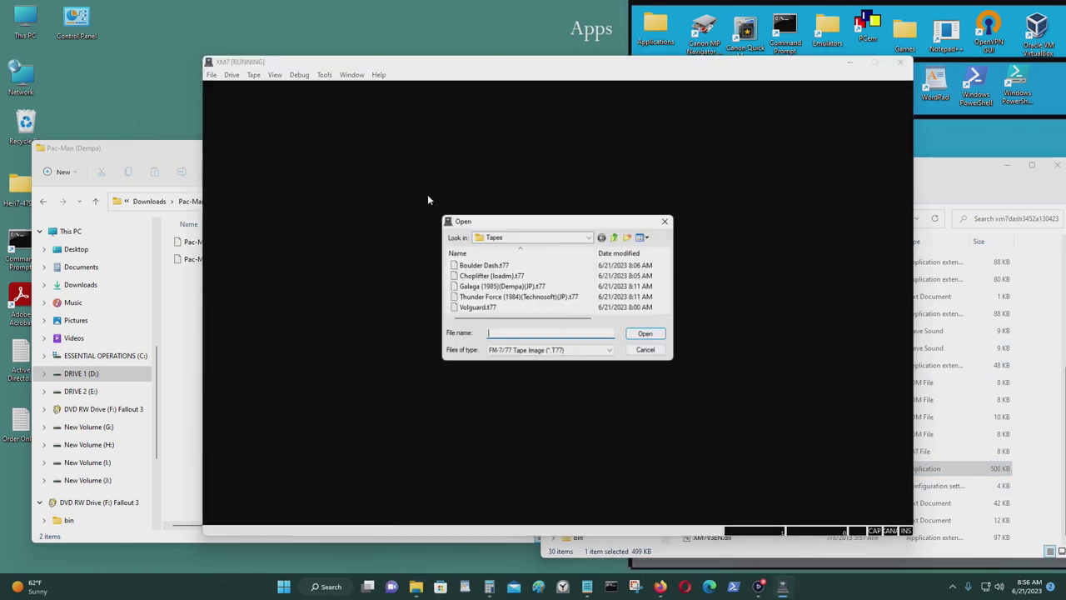
{"action": "left_click", "coordinate": [562, 265]}
{"action": "left_click", "coordinate": [646, 334]}
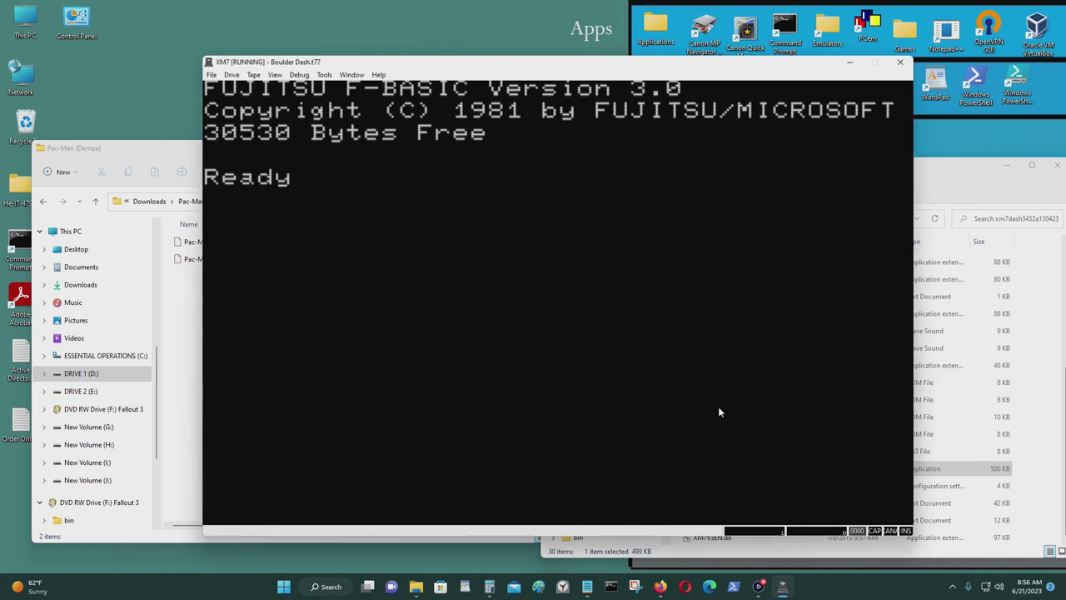
- Load Boulder Dash from tape with the BASIC commands load and run, and start the game once loading finishes
{"action": "type", "text": "load"}
{"action": "key", "text": "Return"}
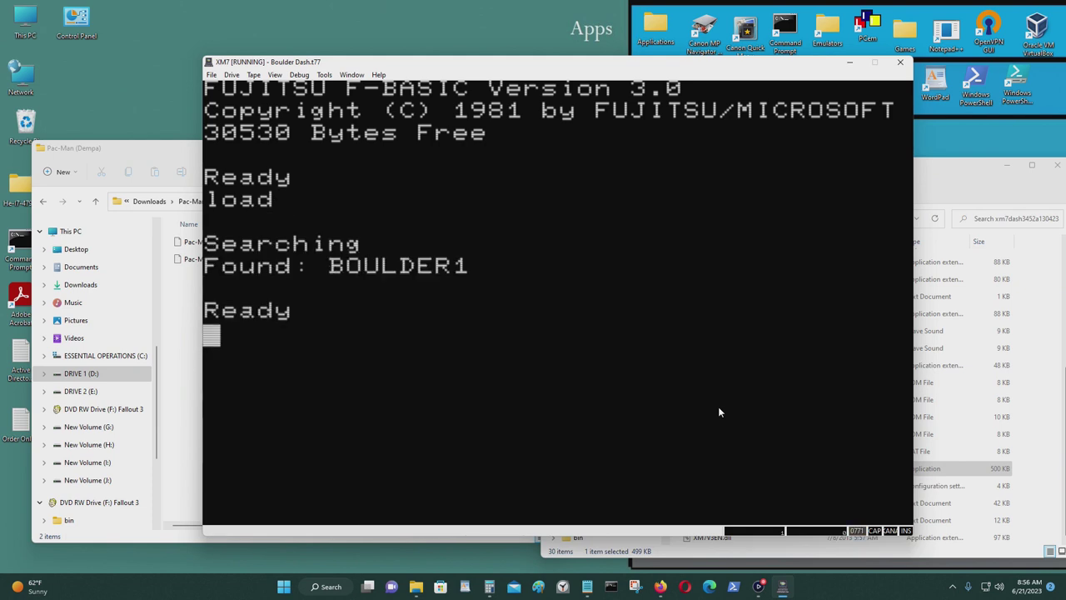
{"action": "type", "text": "run"}
{"action": "key", "text": "Return"}
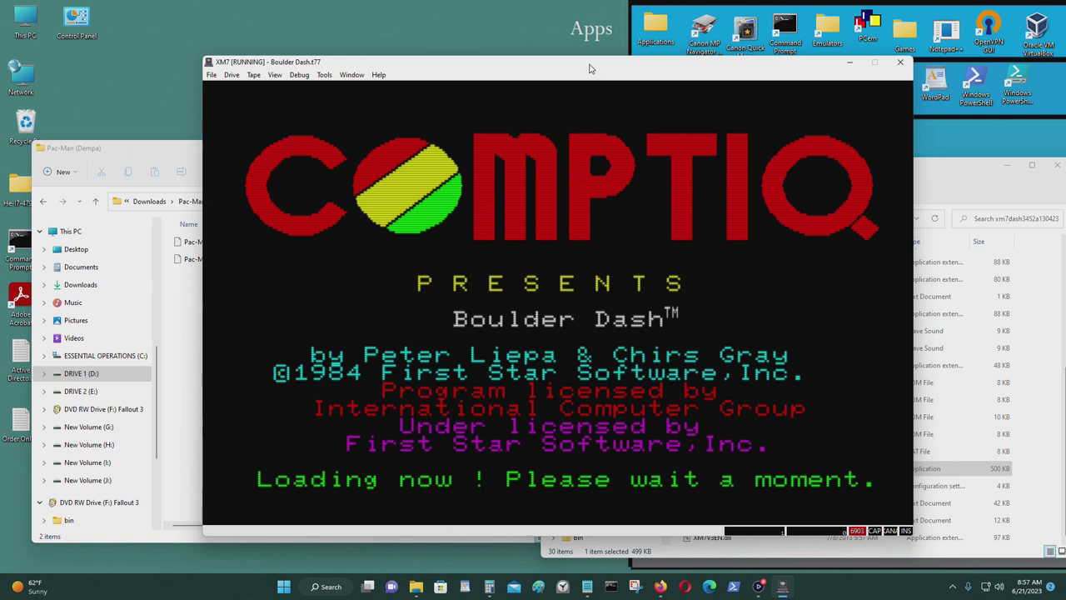
{"action": "left_click_drag", "start_coordinate": [589, 67], "coordinate": [574, 53]}
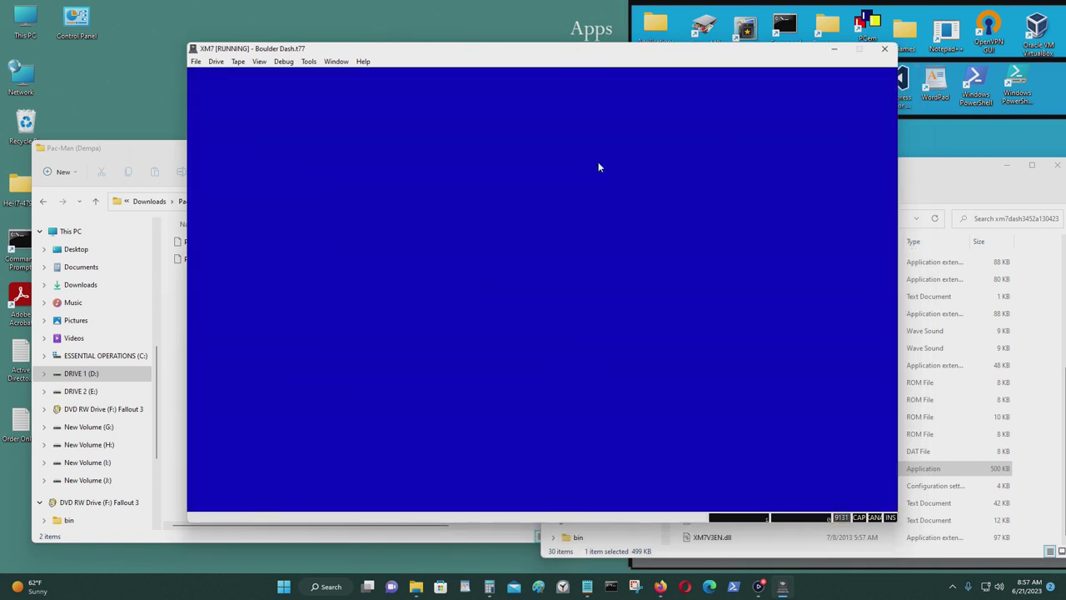
{"action": "key", "text": "Return"}
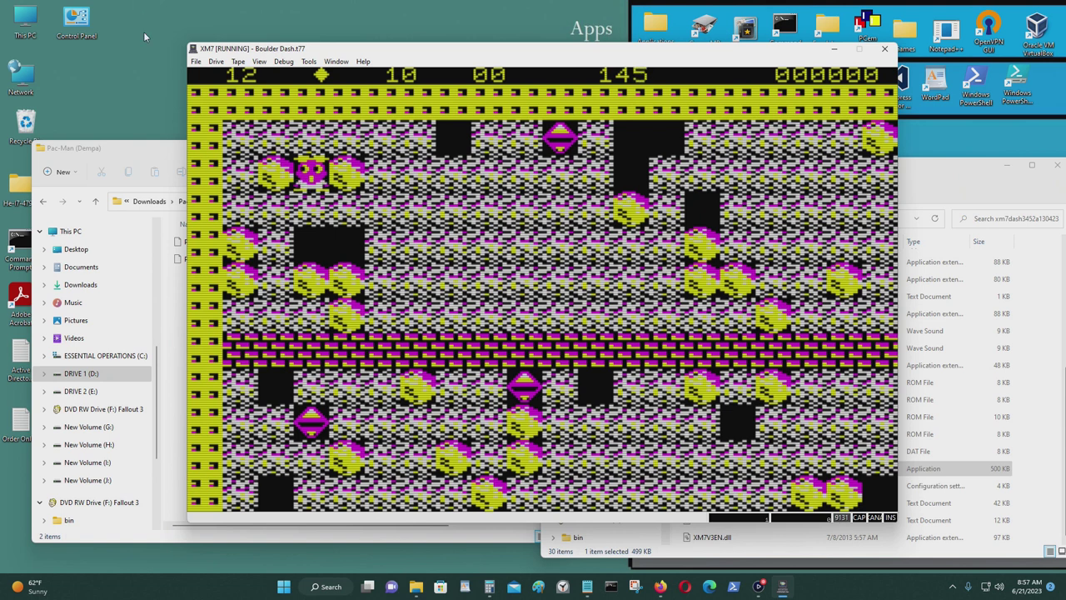
- Dig through the upper part of the first Boulder Dash cave and collect the diamond near the top wall
{"action": "key", "text": "Down"}
{"action": "key", "text": "Right"}
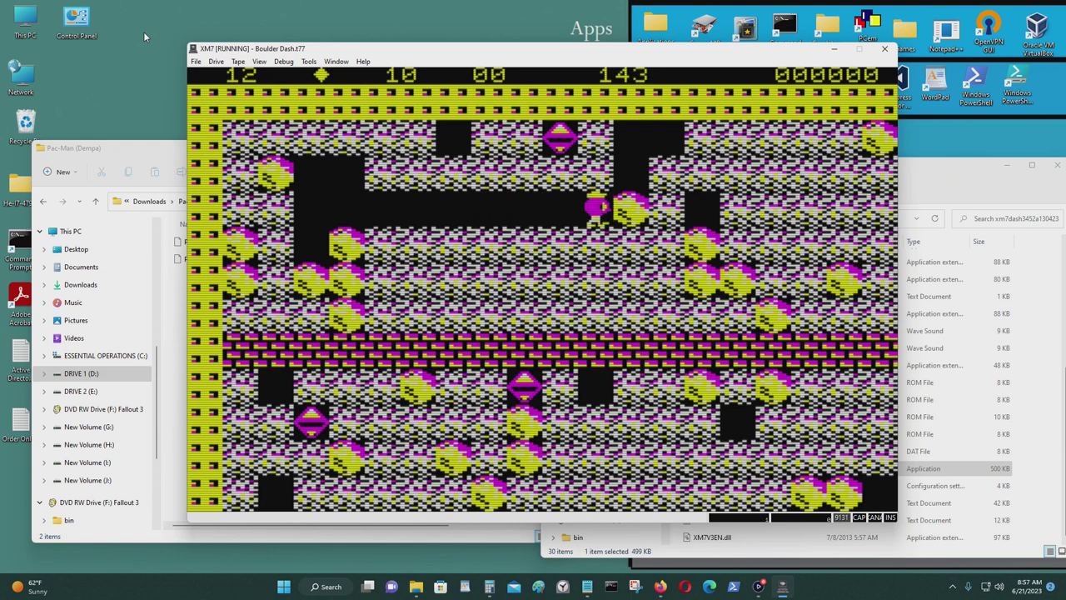
{"action": "key", "text": "Left"}
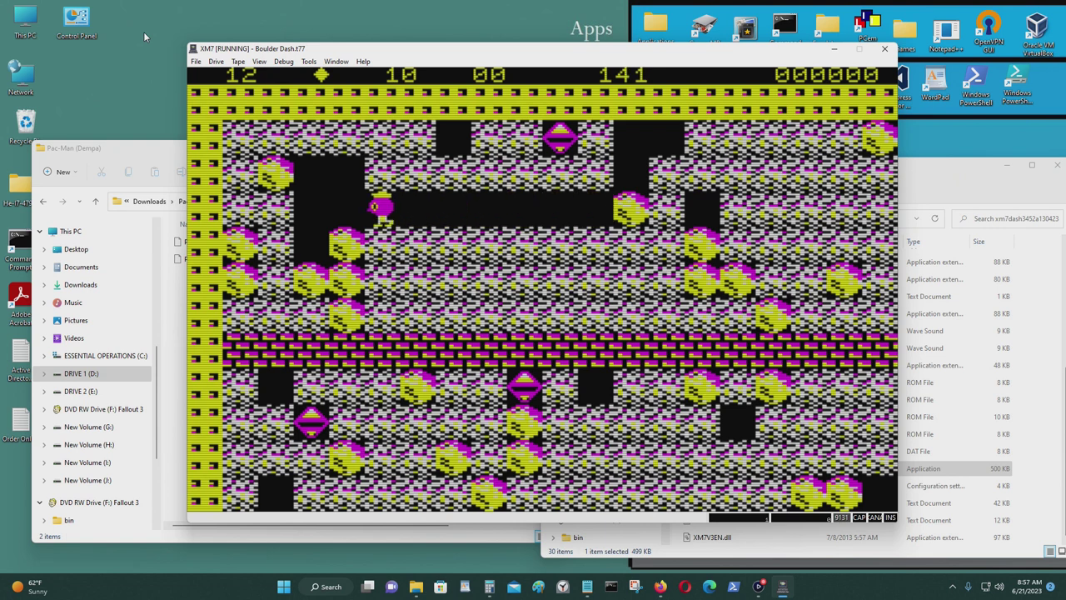
{"action": "key", "text": "Right"}
{"action": "key", "text": "Right"}
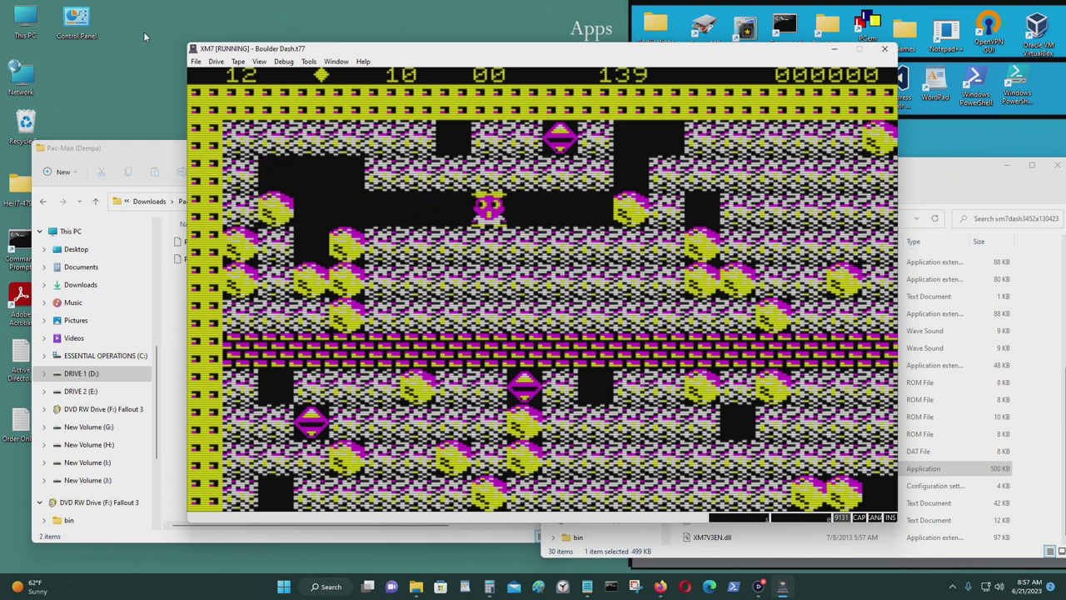
{"action": "key", "text": "Up"}
{"action": "key", "text": "Up"}
{"action": "key", "text": "Right"}
{"action": "key", "text": "Right"}
{"action": "key", "text": "Down"}
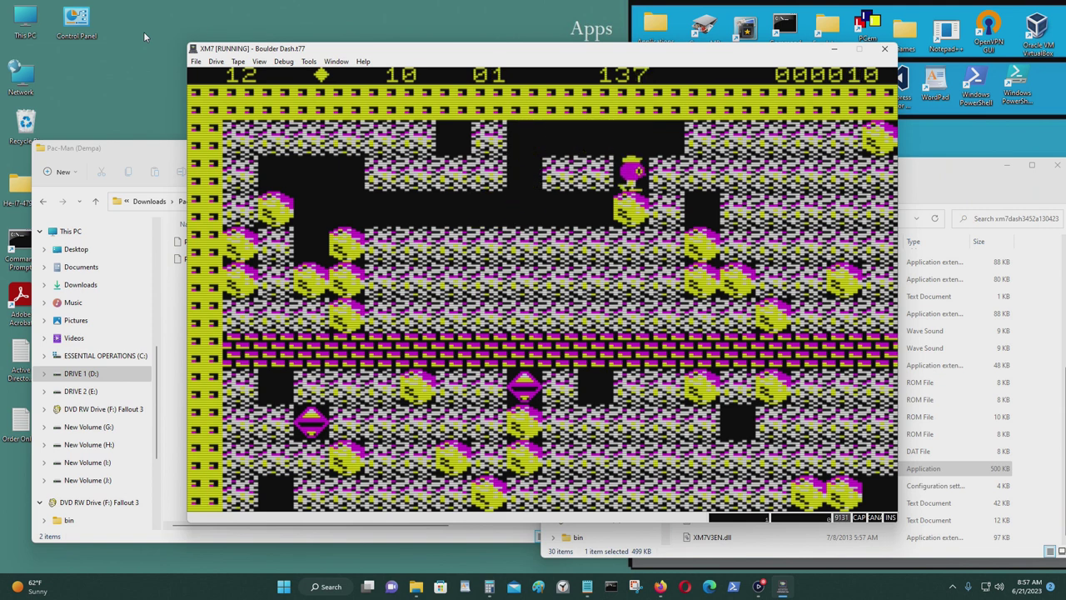
- Tunnel down to the brick wall and across the cave toward the pair of diamonds beside the boulders
{"action": "key", "text": "Left"}
{"action": "key", "text": "Down"}
{"action": "key", "text": "Left"}
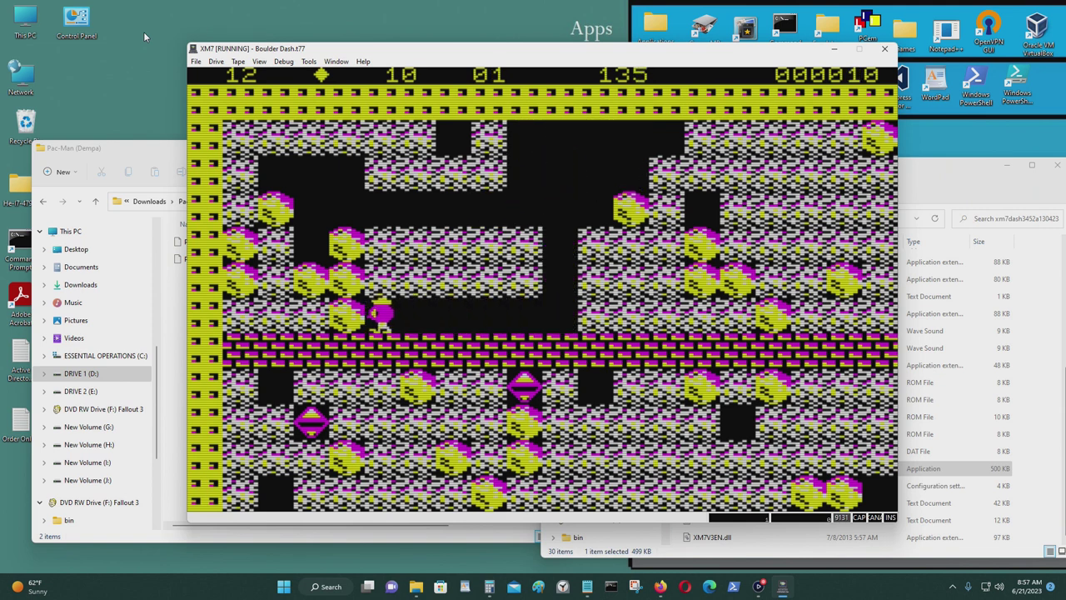
{"action": "key", "text": "Right"}
{"action": "key", "text": "Up"}
{"action": "key", "text": "Left"}
{"action": "key", "text": "Right"}
{"action": "key", "text": "Right"}
{"action": "key", "text": "Down"}
{"action": "key", "text": "Right"}
{"action": "key", "text": "Up"}
{"action": "key", "text": "Right"}
{"action": "key", "text": "Right"}
{"action": "key", "text": "Left"}
{"action": "key", "text": "Down"}
{"action": "key", "text": "Right"}
{"action": "key", "text": "Up"}
{"action": "key", "text": "Right"}
{"action": "key", "text": "Right"}
{"action": "key", "text": "Up"}
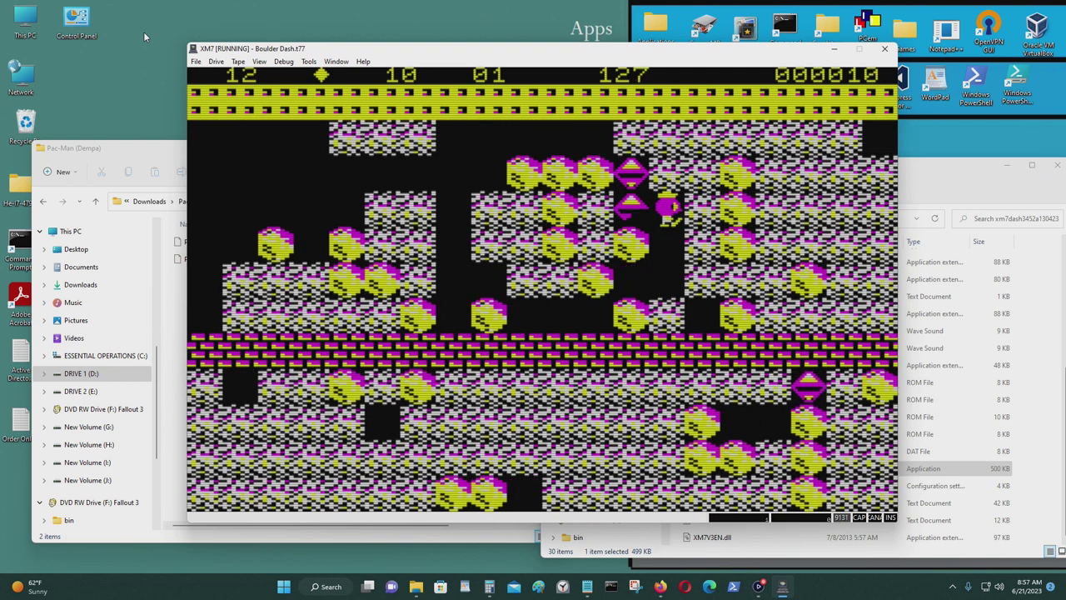
- Collect one of the paired diamonds and dig along the cave's top row to its far right end
{"action": "key", "text": "Left"}
{"action": "key", "text": "Right"}
{"action": "key", "text": "Up"}
{"action": "key", "text": "Right"}
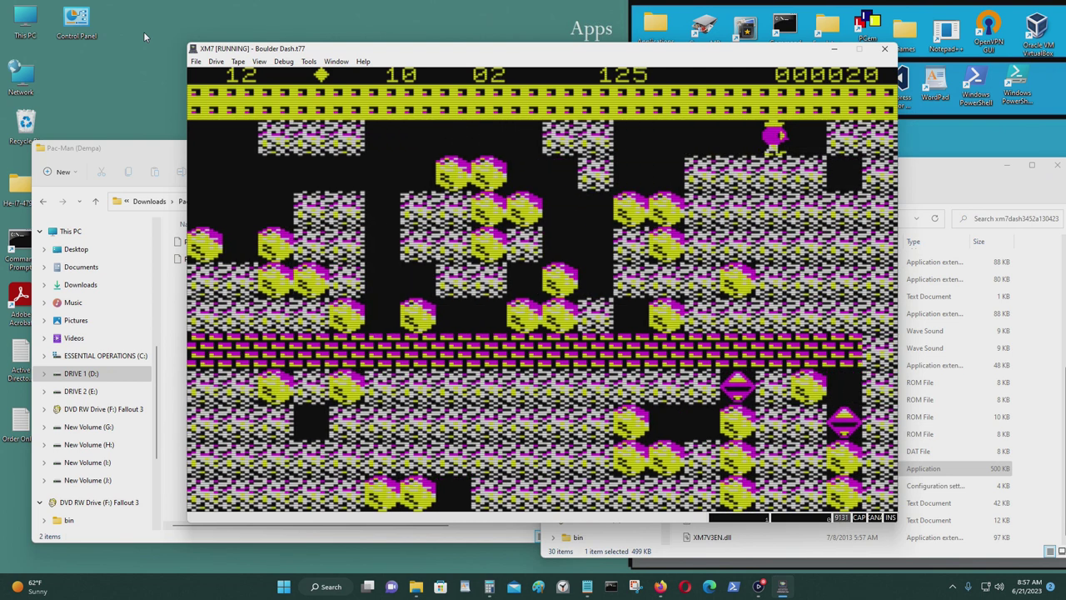
{"action": "key", "text": "Right"}
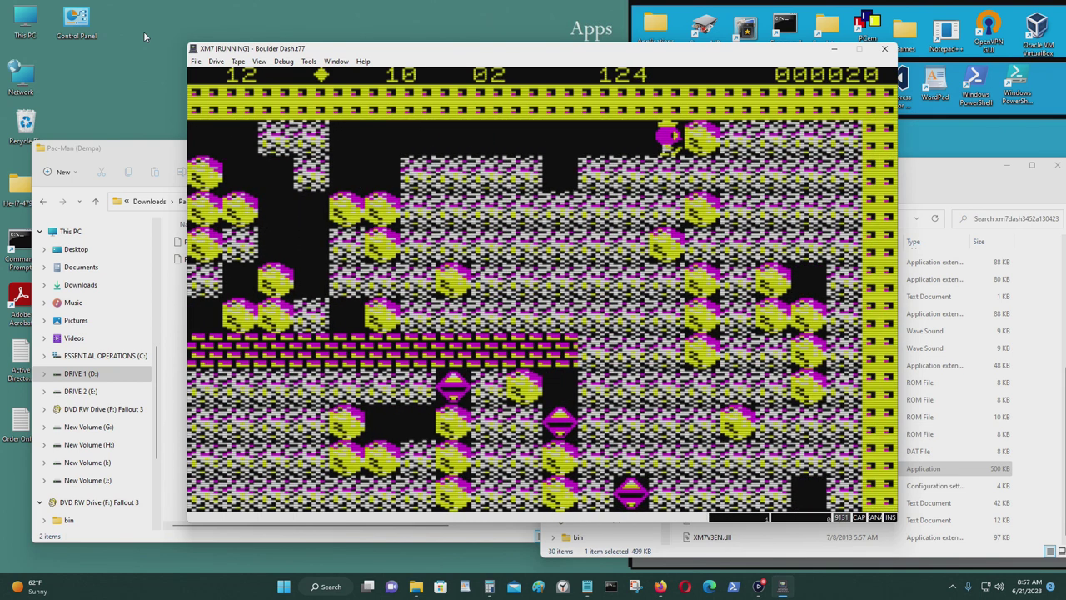
{"action": "key", "text": "Down"}
{"action": "key", "text": "Right"}
{"action": "key", "text": "Up"}
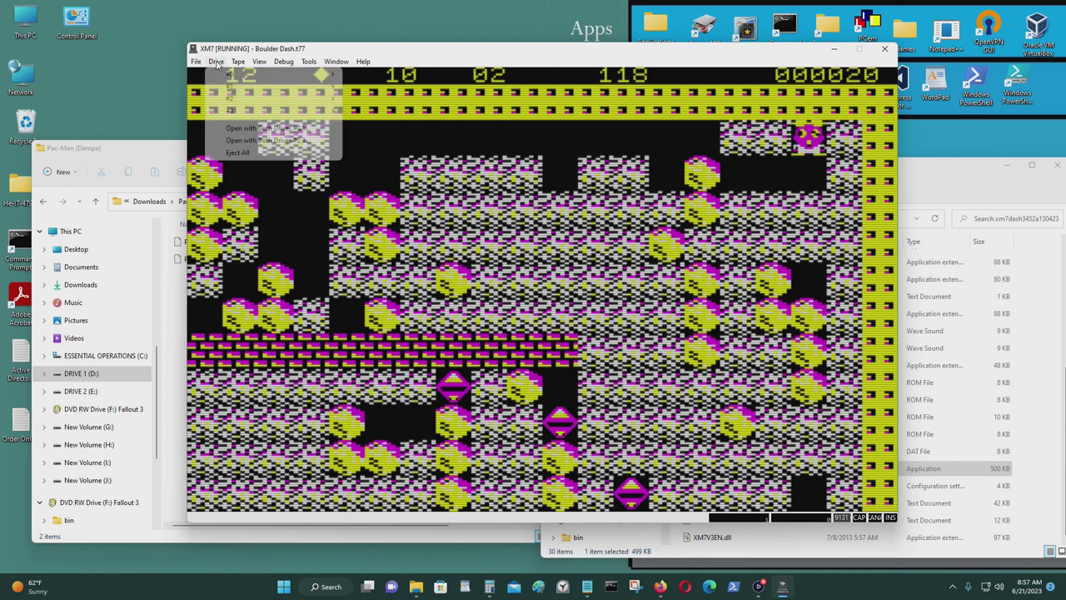
- Mount Silpheed (FM77AV) (Disk A).d77 from the Silpheed folder inside Disks in drive #0
{"action": "mouse_move", "coordinate": [243, 77]}
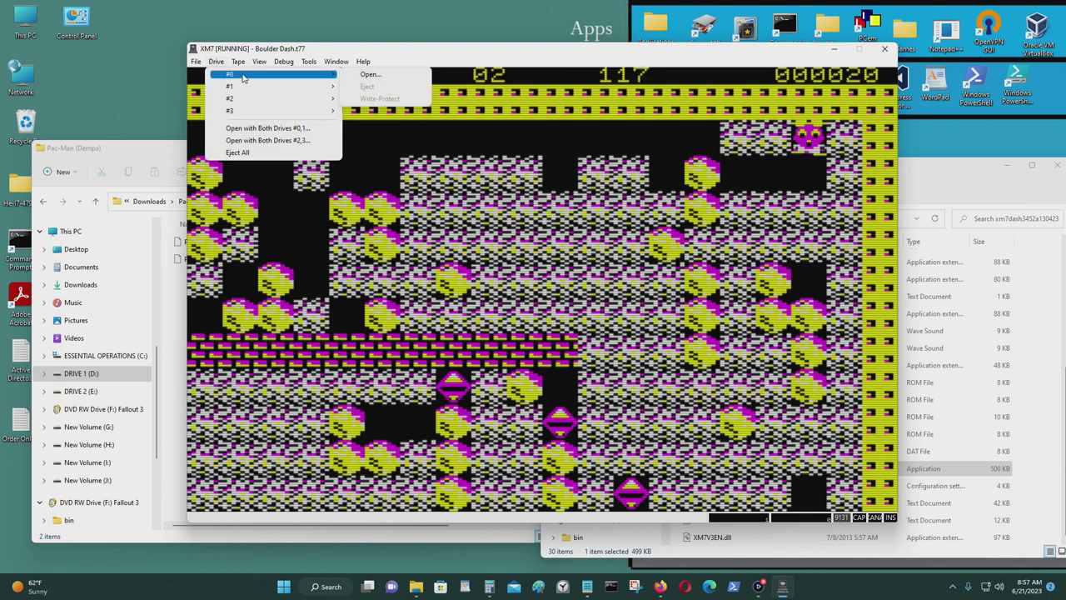
{"action": "left_click", "coordinate": [343, 76]}
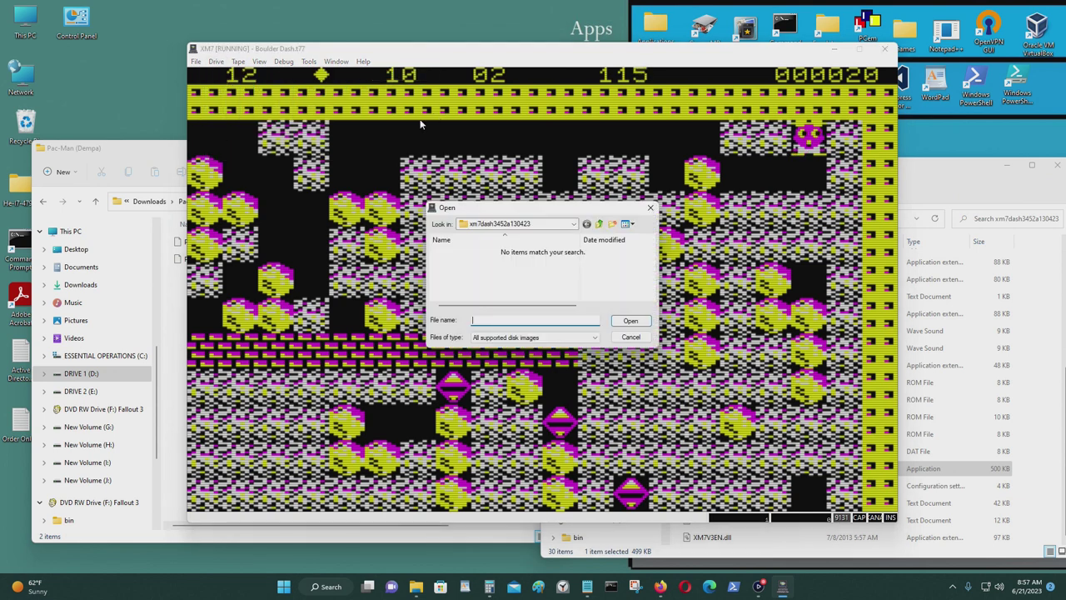
{"action": "left_click", "coordinate": [574, 224]}
{"action": "left_click", "coordinate": [541, 314]}
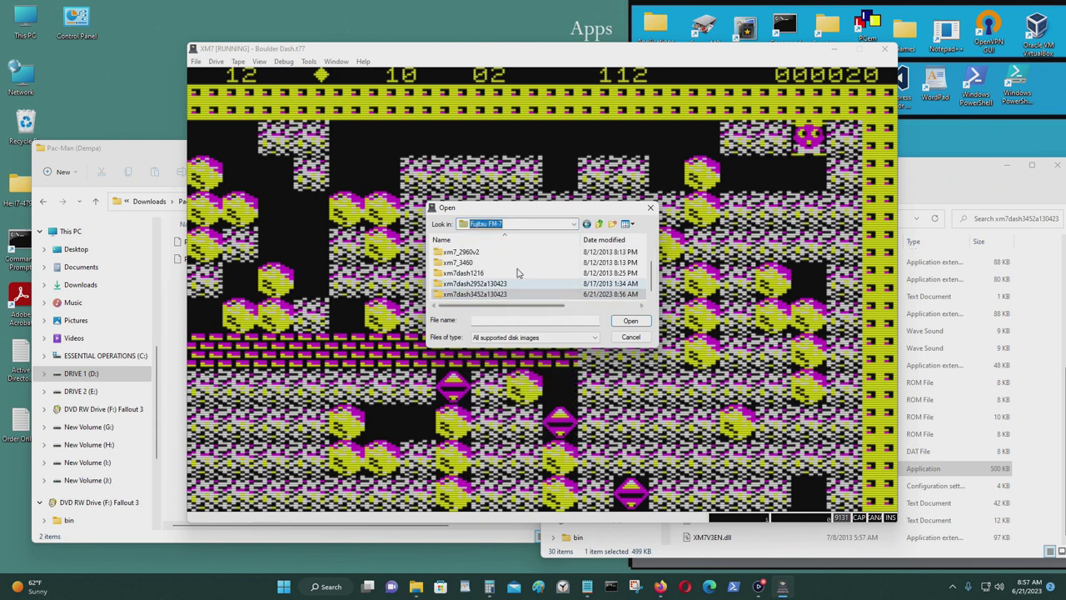
{"action": "double_click", "coordinate": [509, 253]}
{"action": "double_click", "coordinate": [510, 253]}
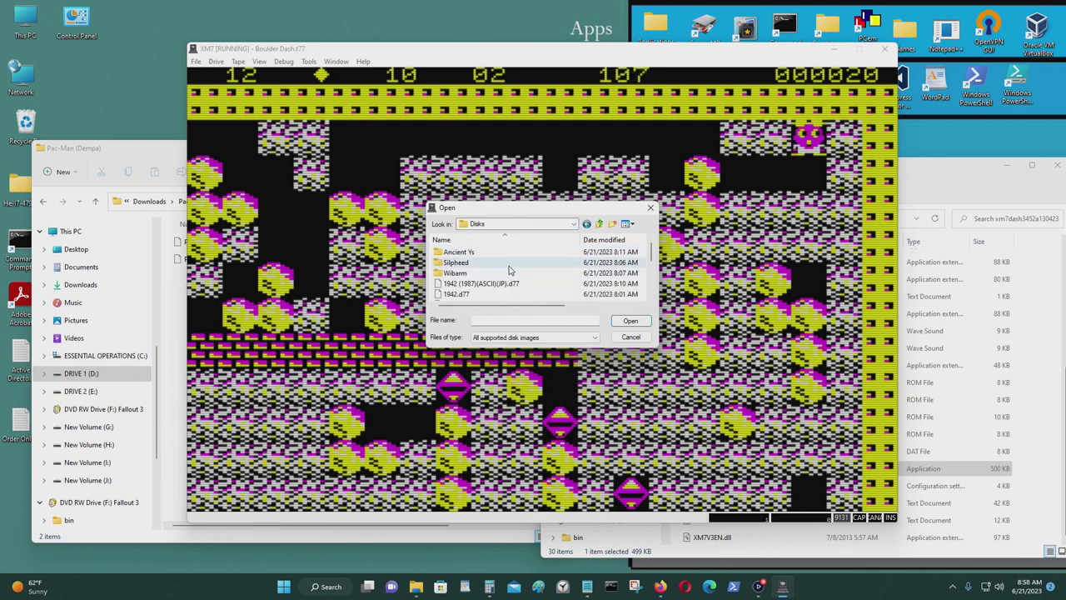
{"action": "double_click", "coordinate": [508, 265]}
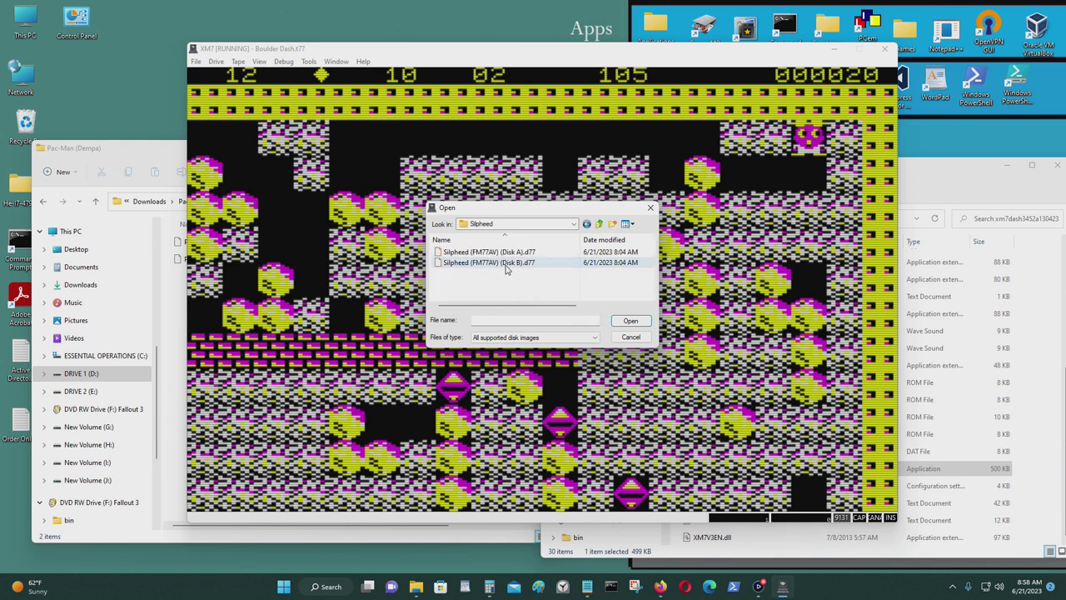
{"action": "left_click", "coordinate": [533, 252]}
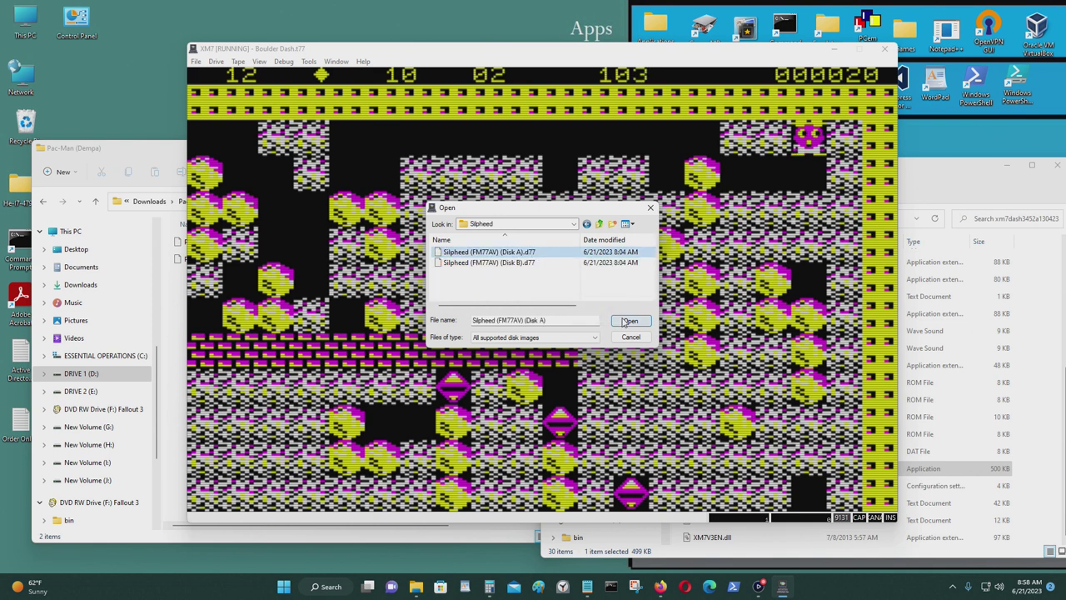
{"action": "left_click", "coordinate": [629, 321]}
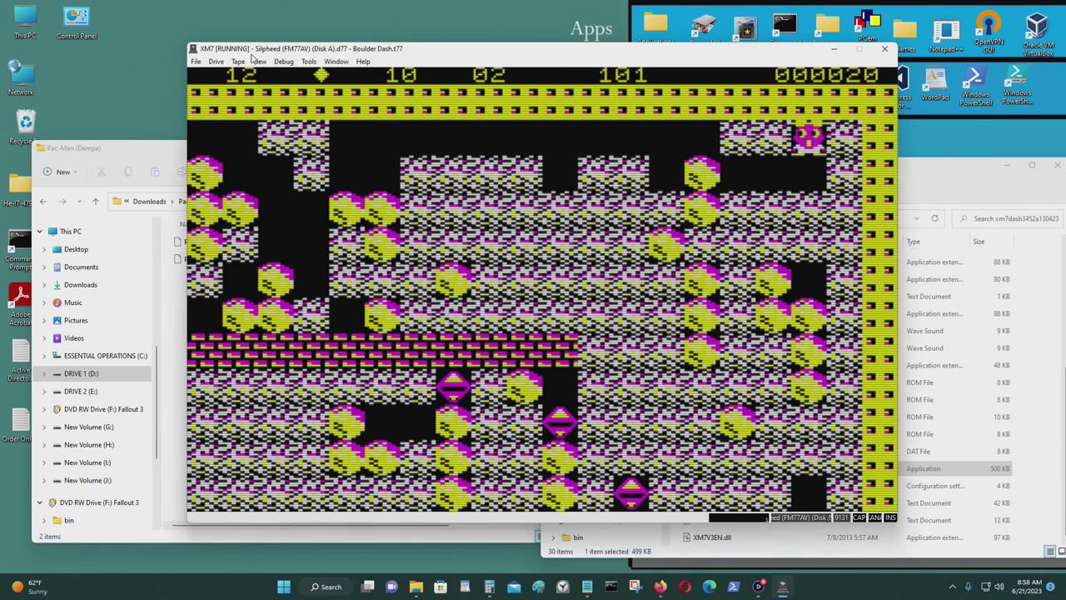
- Mount Silpheed (FM77AV) (Disk B).d77 in drive #1
{"action": "left_click", "coordinate": [217, 63]}
{"action": "mouse_move", "coordinate": [234, 93]}
{"action": "left_click", "coordinate": [423, 88]}
{"action": "left_click", "coordinate": [533, 262]}
{"action": "left_click", "coordinate": [629, 321]}
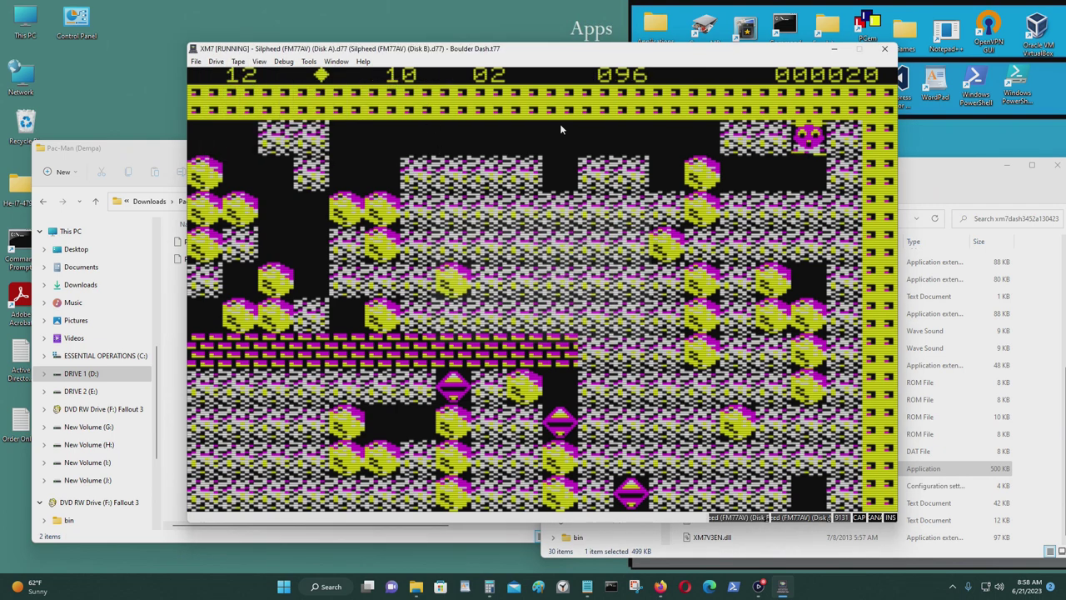
- Check the disks mounted in drives #0 and #1, and hot reset the emulated machine to boot Silpheed
{"action": "left_click", "coordinate": [217, 62]}
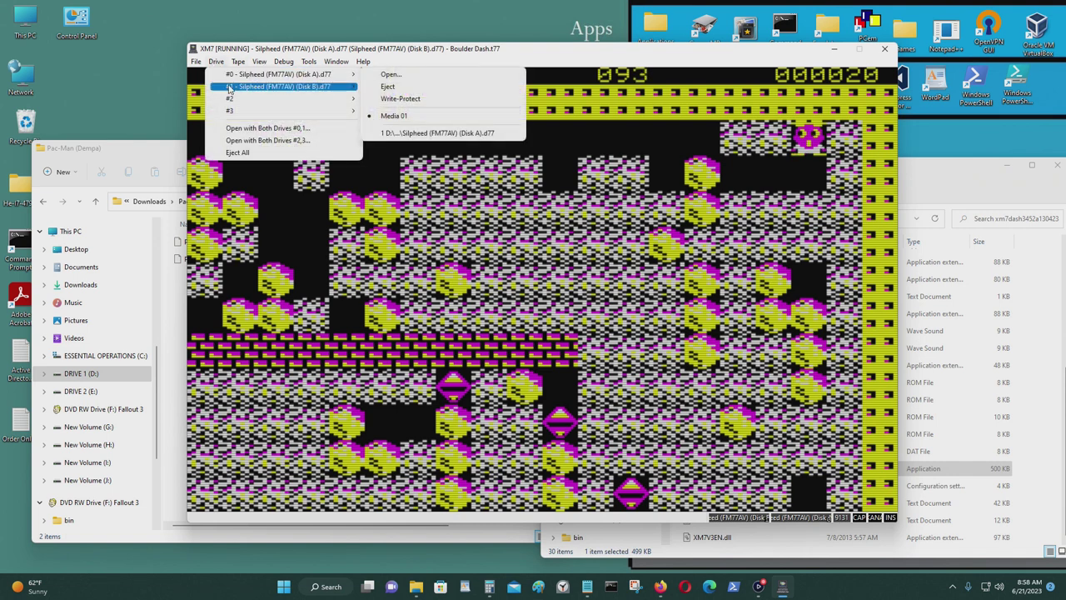
{"action": "mouse_move", "coordinate": [231, 80]}
{"action": "left_click", "coordinate": [261, 50]}
{"action": "left_click", "coordinate": [196, 61]}
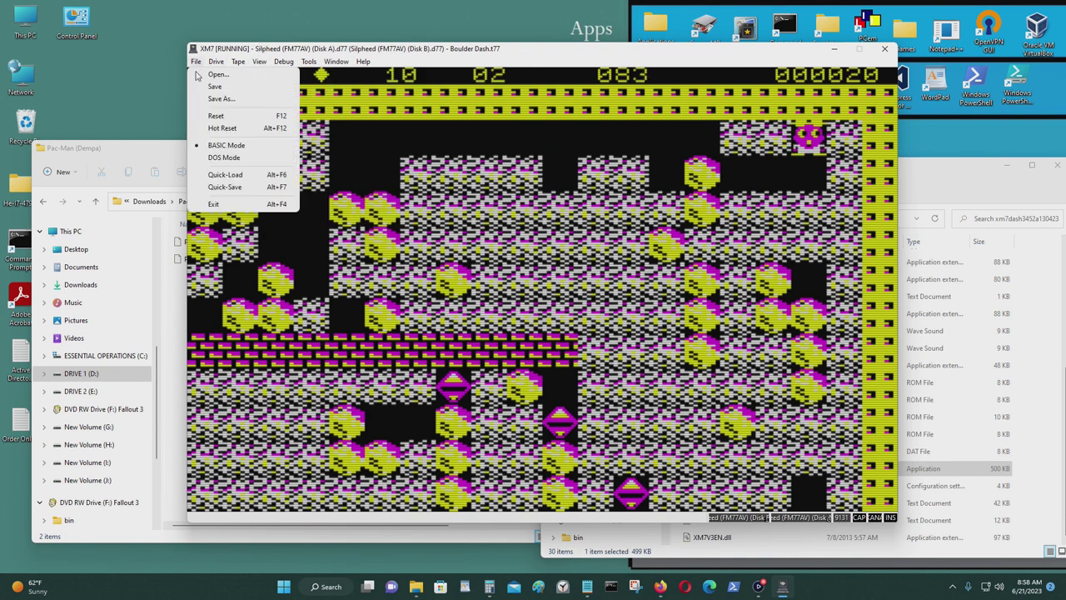
{"action": "left_click", "coordinate": [237, 127]}
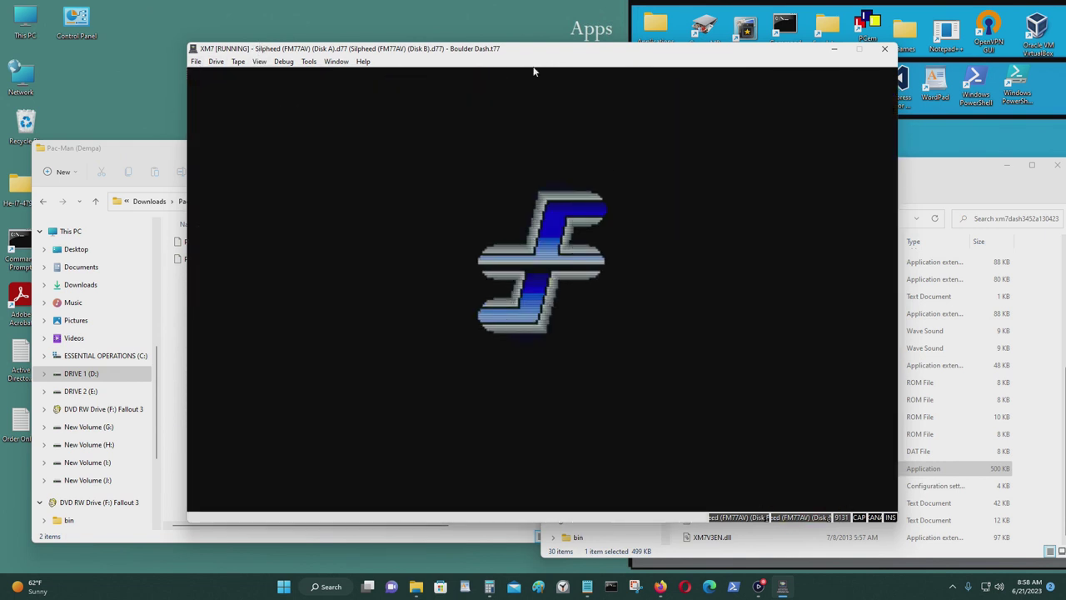
{"action": "left_click_drag", "start_coordinate": [533, 48], "coordinate": [565, 50]}
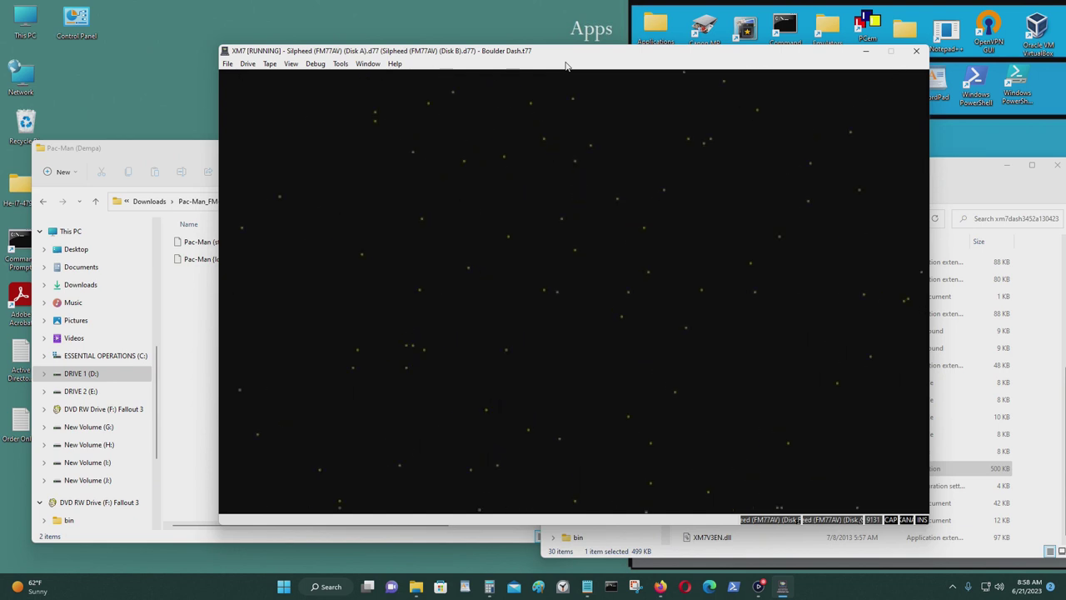
- Play Silpheed's Area 01, steering the fighter sideways against enemy waves, and end with mouse emulation disabled
{"action": "middle_click", "coordinate": [536, 343]}
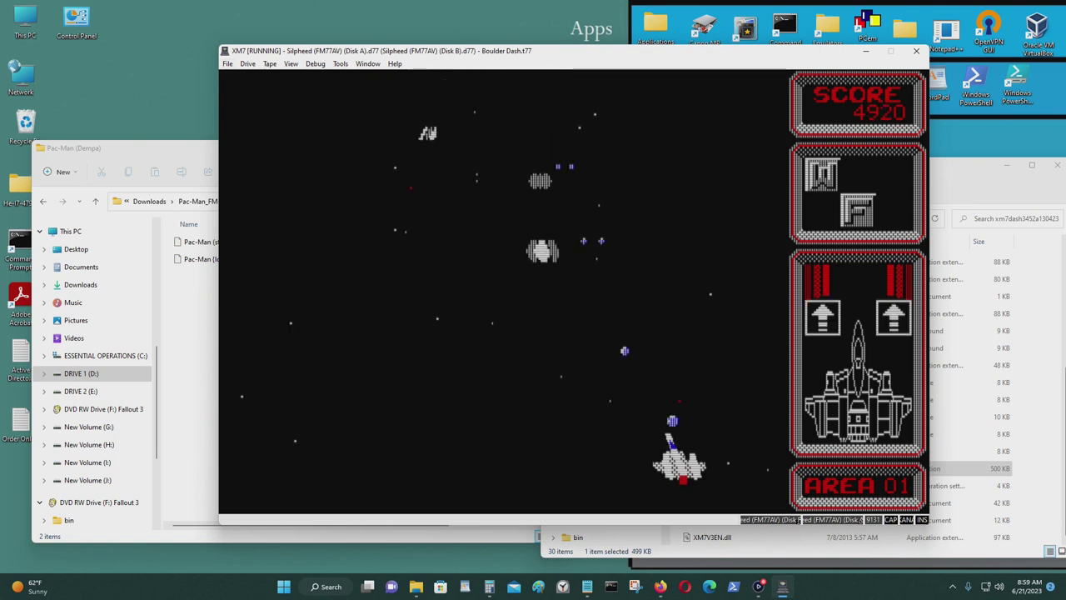
{"action": "key", "text": "Left"}
{"action": "key", "text": "Left"}
{"action": "key", "text": "Right"}
{"action": "key", "text": "Left"}
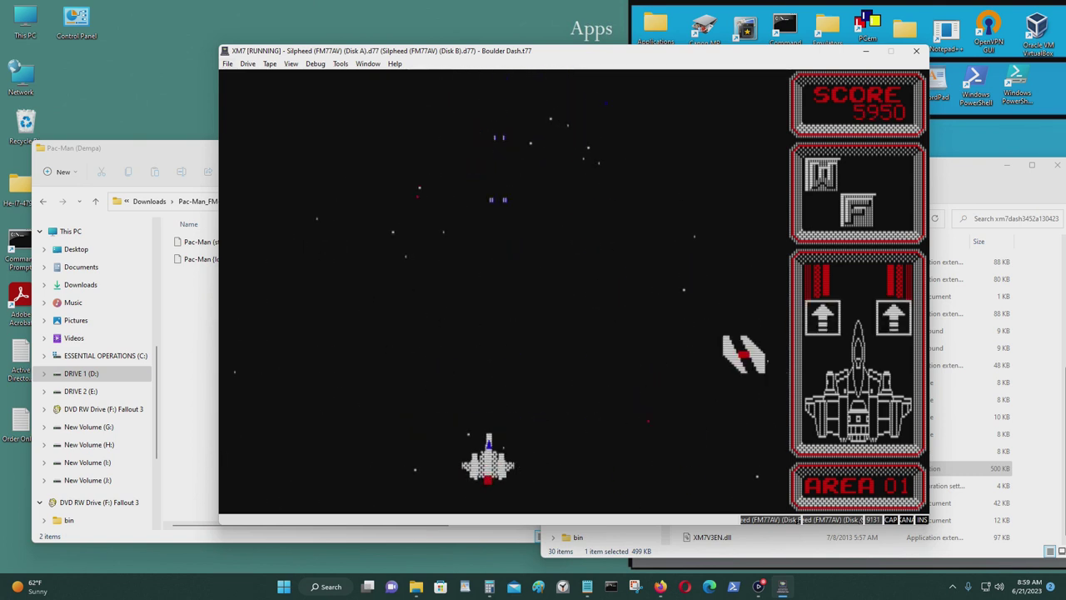
{"action": "middle_click", "coordinate": [539, 337]}
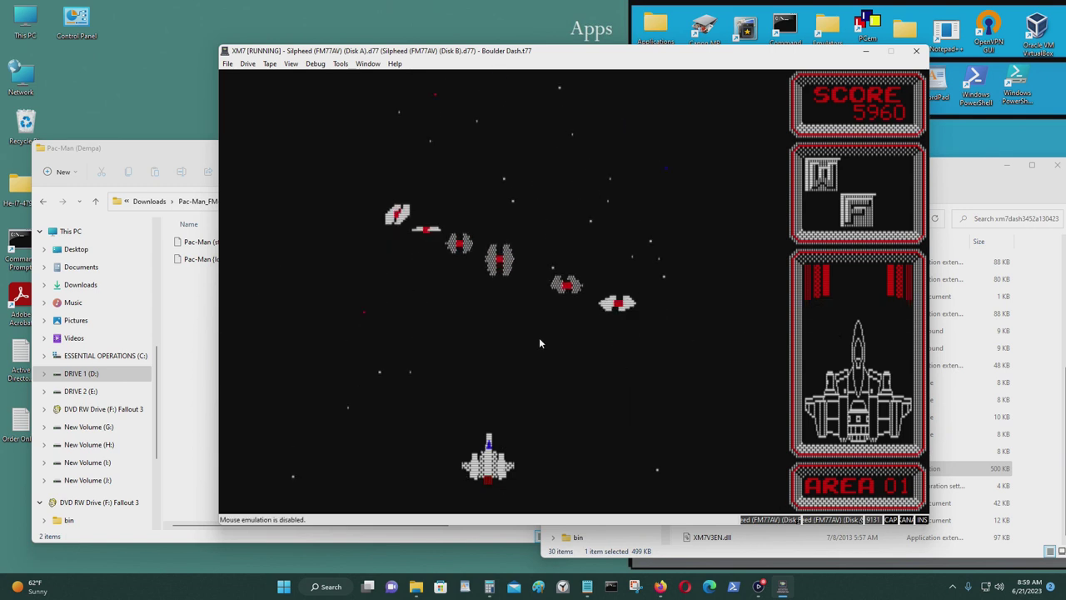
- Eject all Silpheed disks from the emulated drives and check the options for drive #0
{"action": "left_click", "coordinate": [253, 65]}
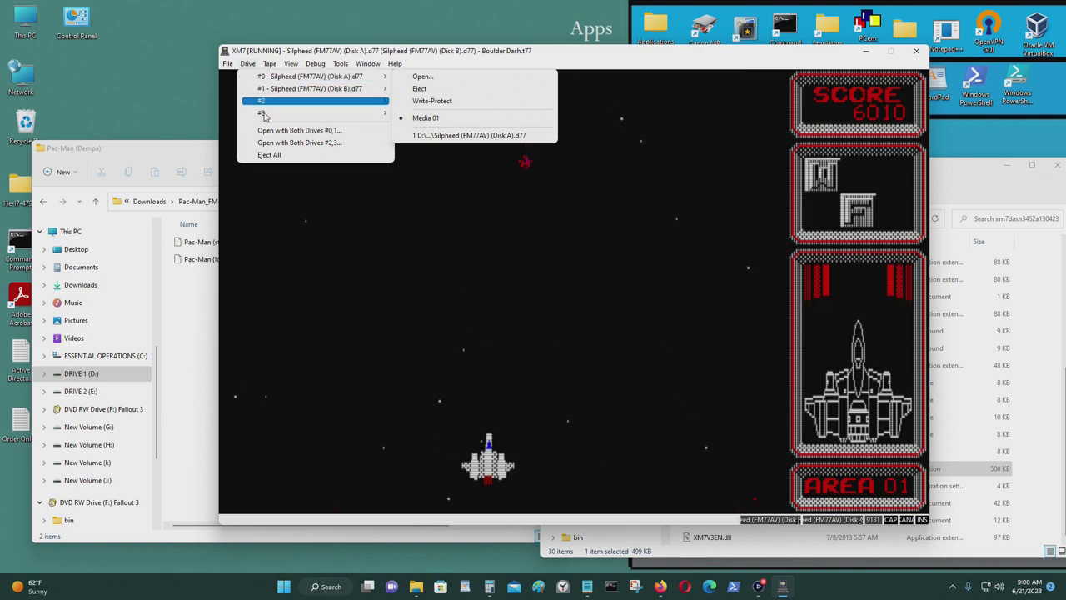
{"action": "left_click", "coordinate": [281, 162]}
{"action": "left_click", "coordinate": [248, 64]}
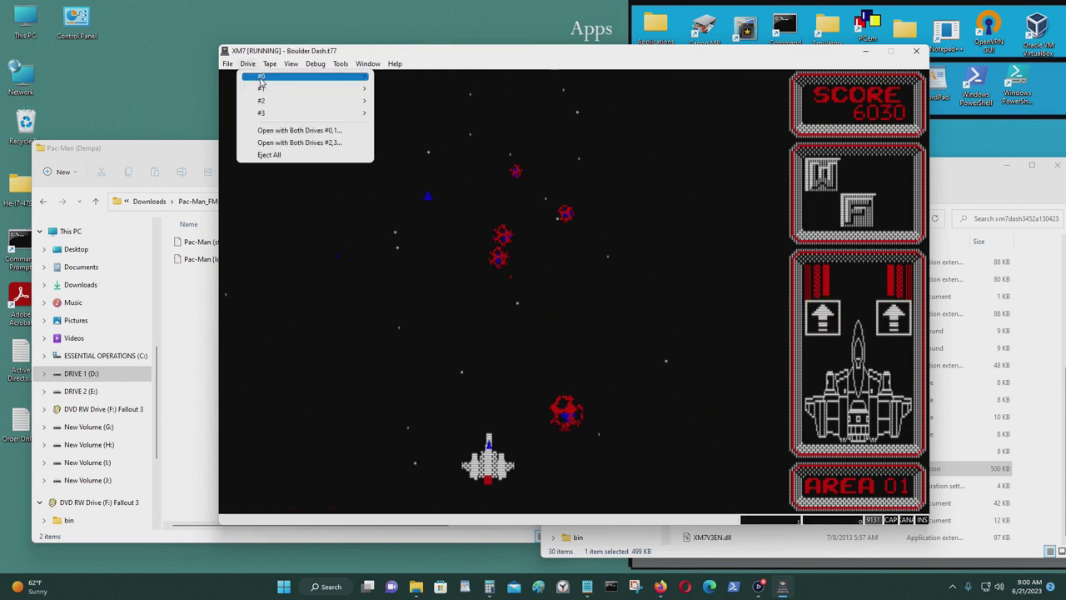
{"action": "mouse_move", "coordinate": [275, 76]}
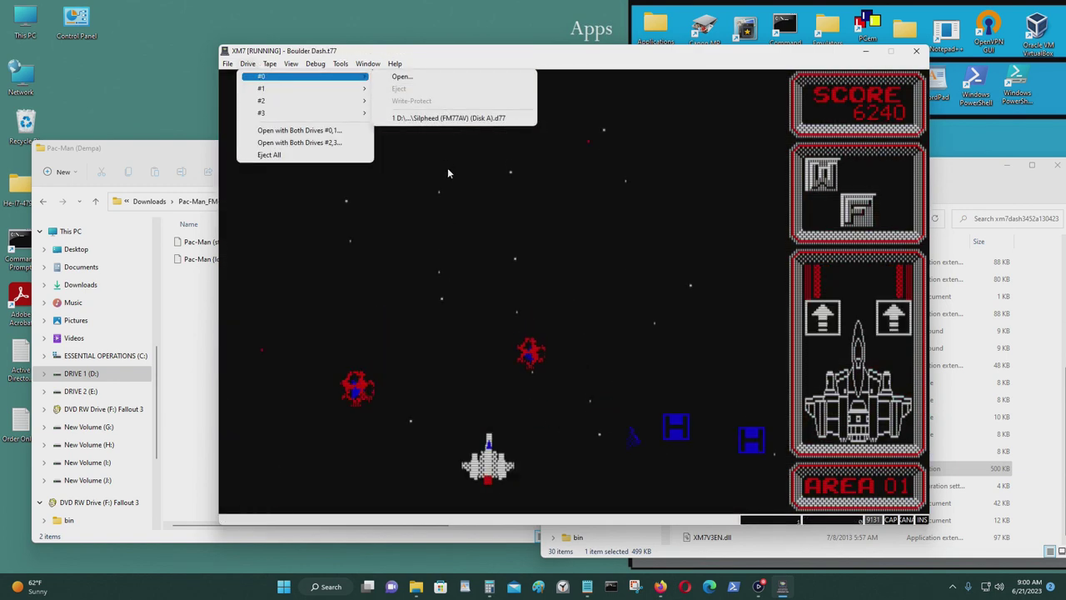
{"action": "left_click", "coordinate": [228, 91]}
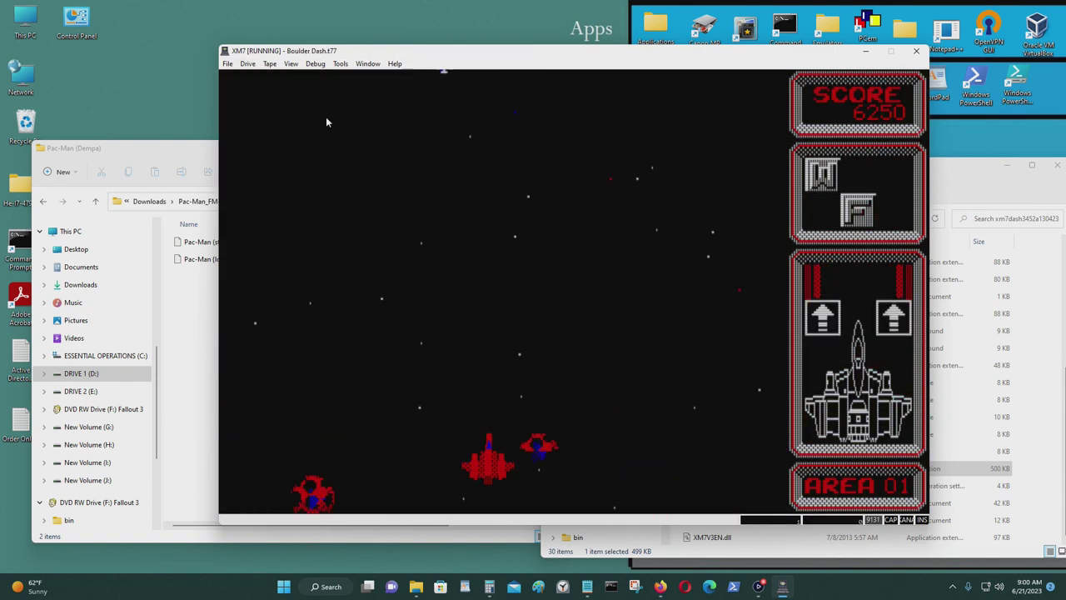
- Load the saved state Pac-Man (startup).xm7 from the XM7 folder inside Fujitsu FM-7's Games folder
{"action": "left_click", "coordinate": [228, 65]}
{"action": "left_click", "coordinate": [237, 75]}
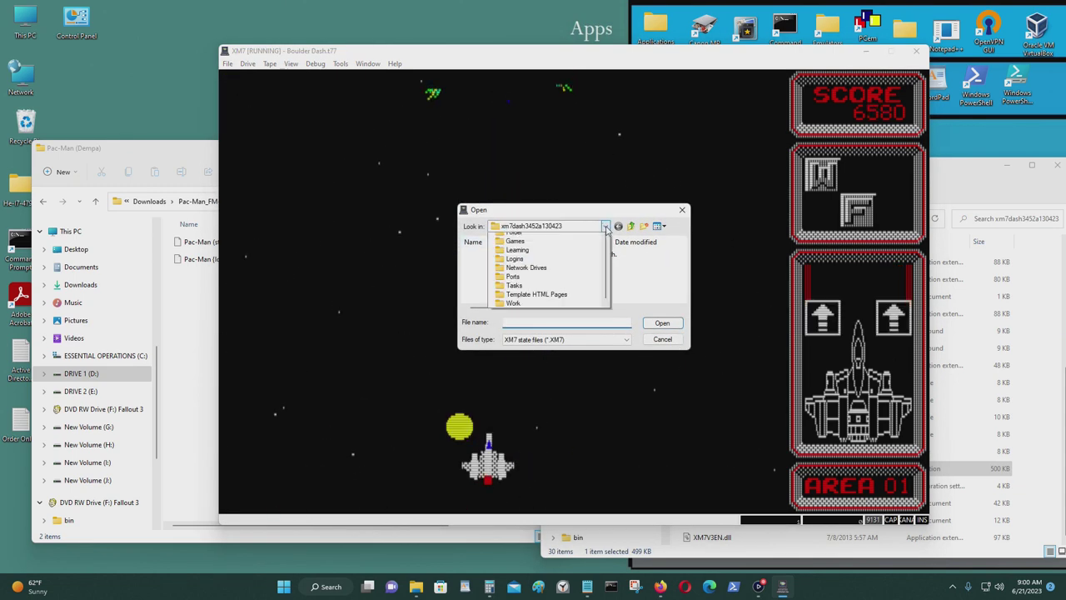
{"action": "left_click", "coordinate": [606, 226]}
{"action": "left_click", "coordinate": [537, 318]}
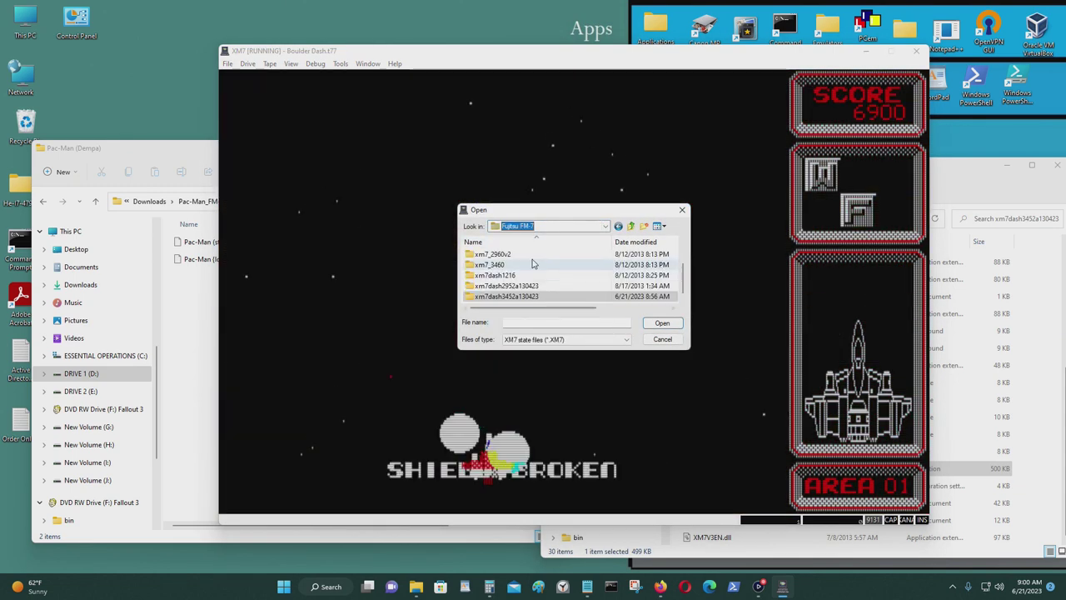
{"action": "double_click", "coordinate": [504, 254]}
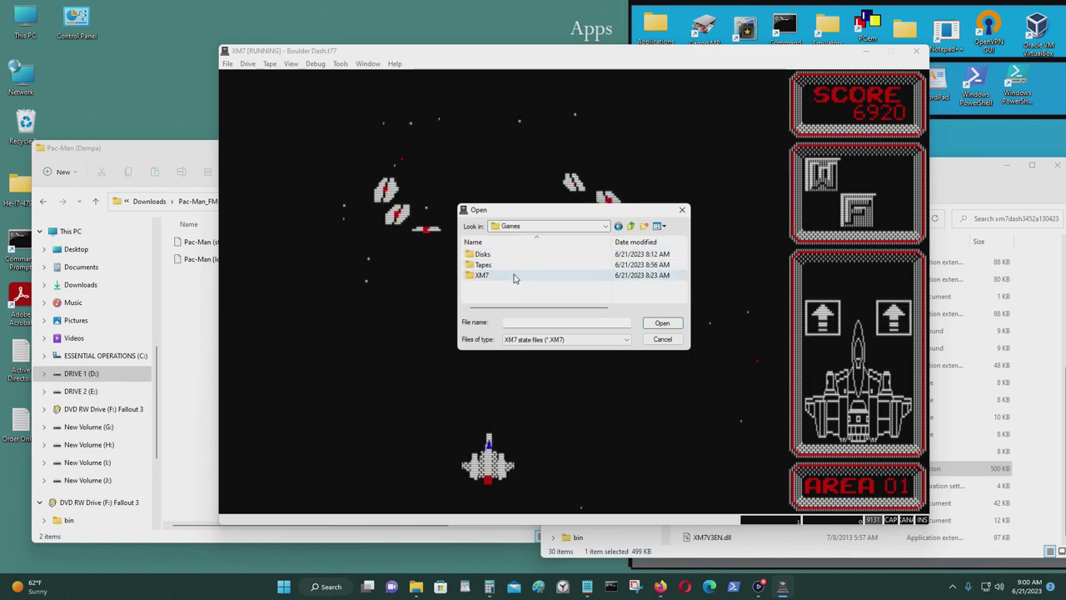
{"action": "double_click", "coordinate": [510, 276]}
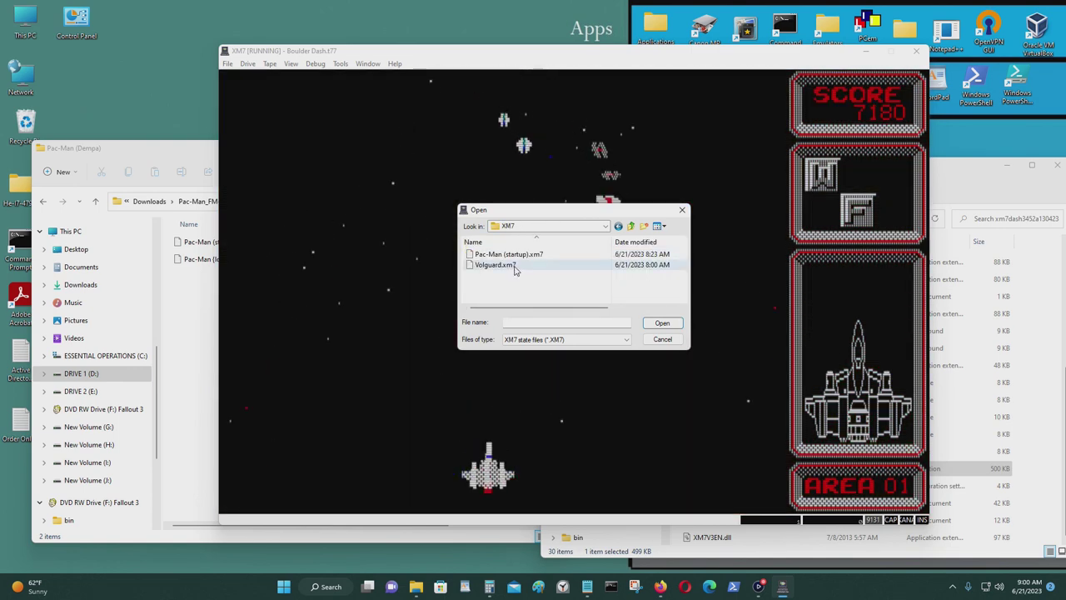
{"action": "left_click", "coordinate": [516, 254]}
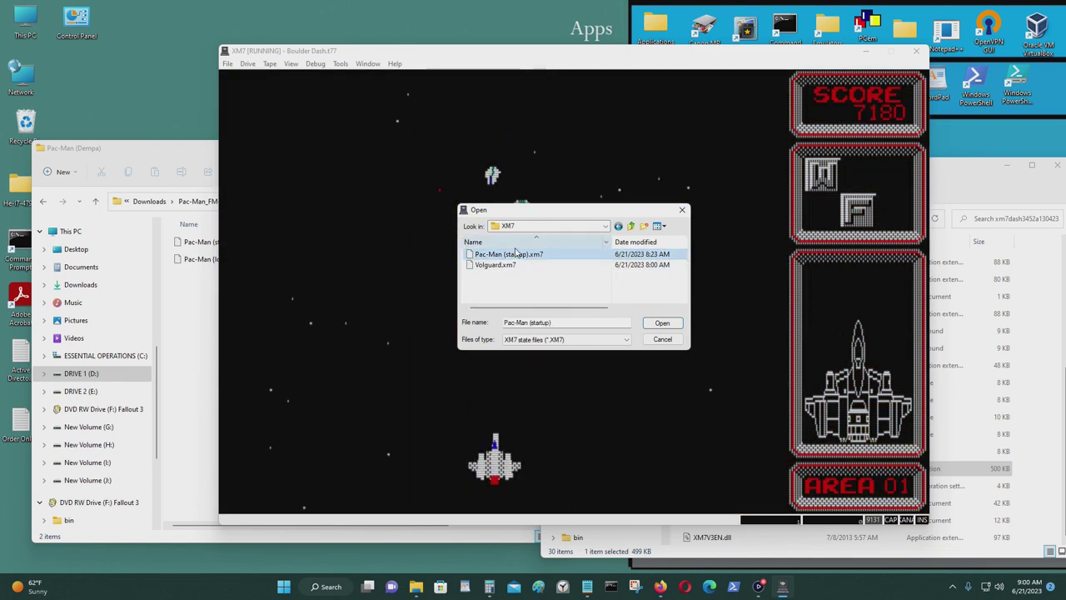
{"action": "left_click", "coordinate": [662, 322]}
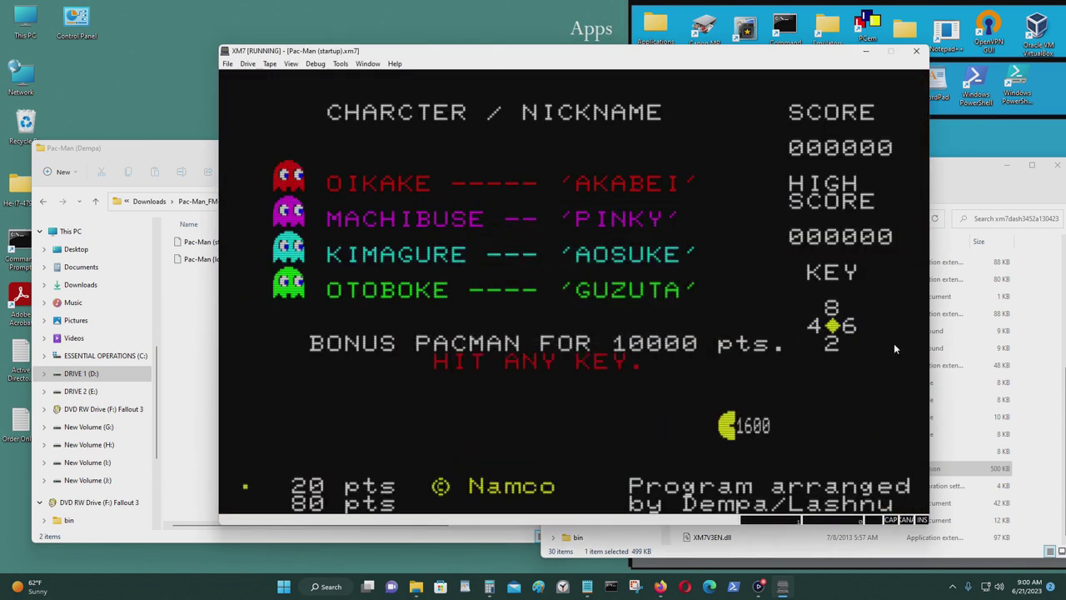
- Start a Pac-Man game and steer Pac-Man around the maze, eating dots, power pellets and frightened ghosts
{"action": "key", "text": "space"}
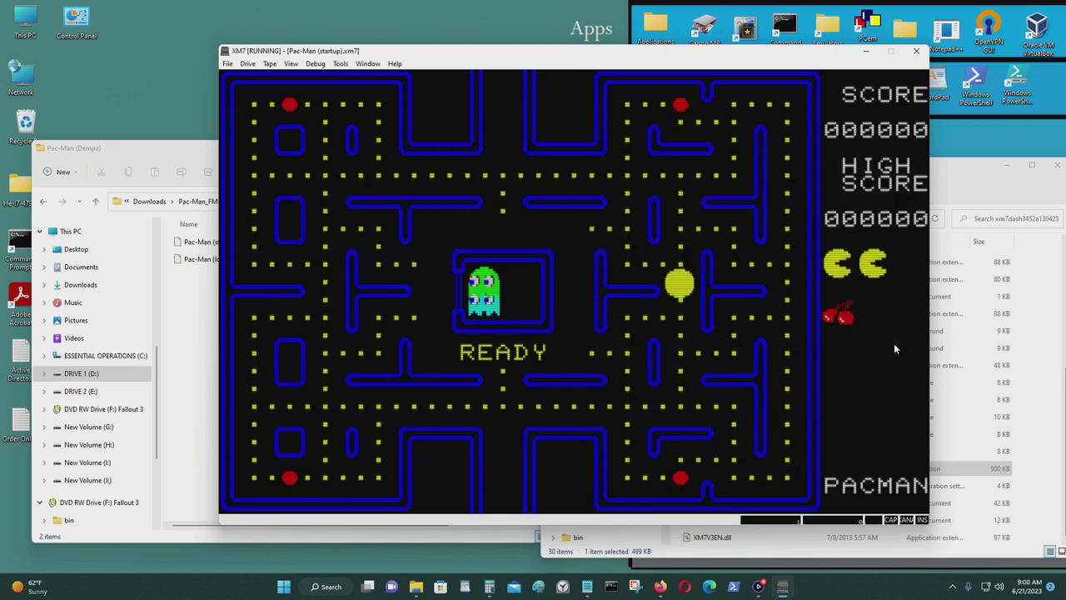
{"action": "key", "text": "Down"}
{"action": "key", "text": "Left"}
{"action": "key", "text": "Down"}
{"action": "key", "text": "Right"}
{"action": "key", "text": "Up"}
{"action": "key", "text": "Right"}
{"action": "key", "text": "Up"}
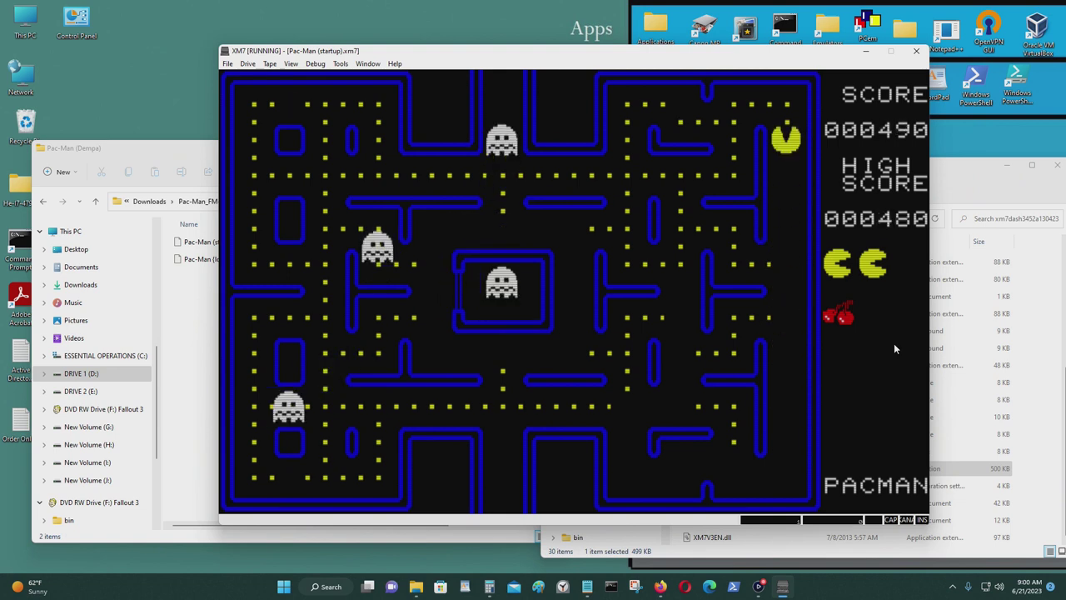
{"action": "key", "text": "Left"}
{"action": "key", "text": "Up"}
{"action": "key", "text": "Left"}
{"action": "key", "text": "Down"}
{"action": "key", "text": "Left"}
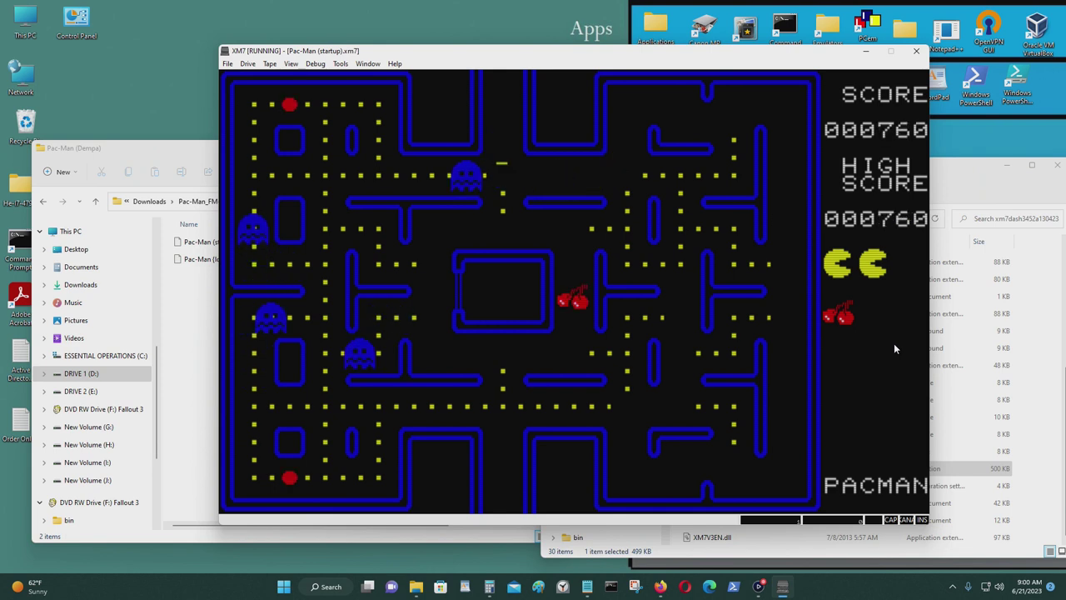
{"action": "key", "text": "Up"}
{"action": "key", "text": "Left"}
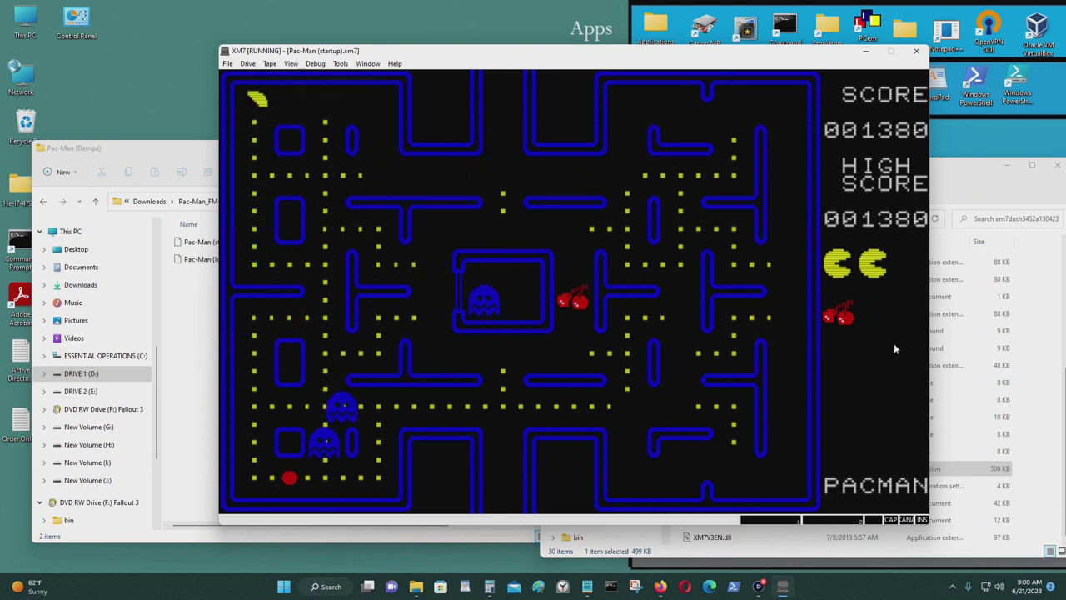
{"action": "key", "text": "Down"}
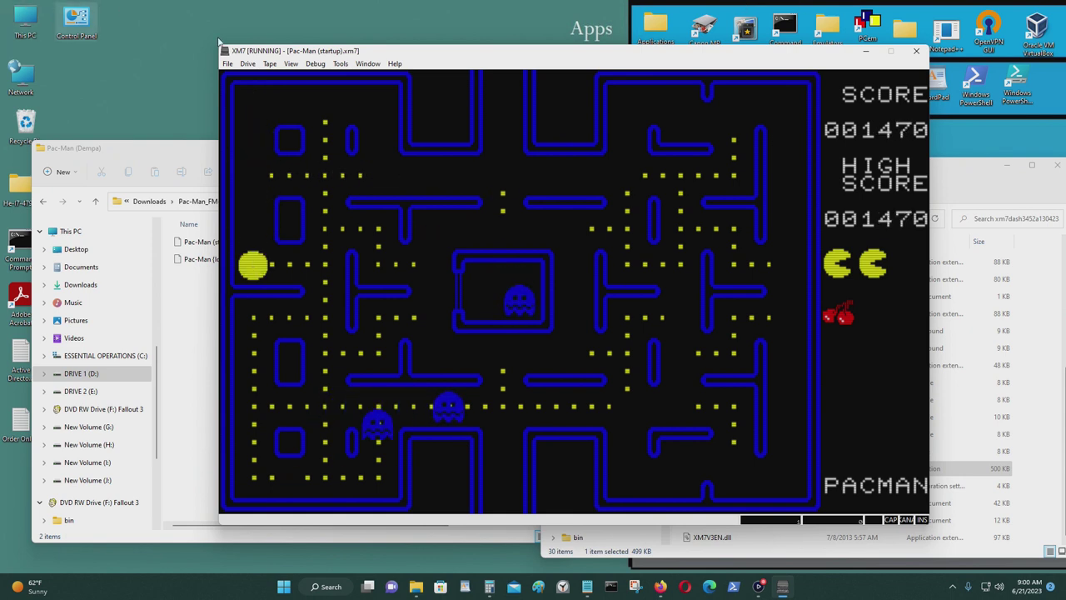
- Mount Thexder [b].d77 from the Disks folder in drive #0
{"action": "left_click", "coordinate": [247, 64]}
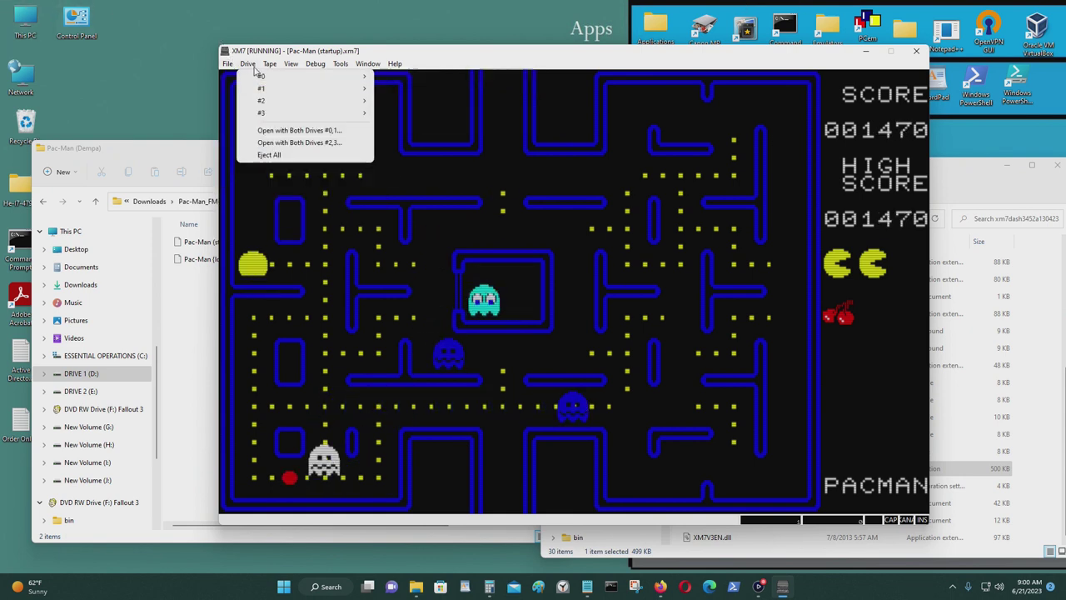
{"action": "mouse_move", "coordinate": [275, 62]}
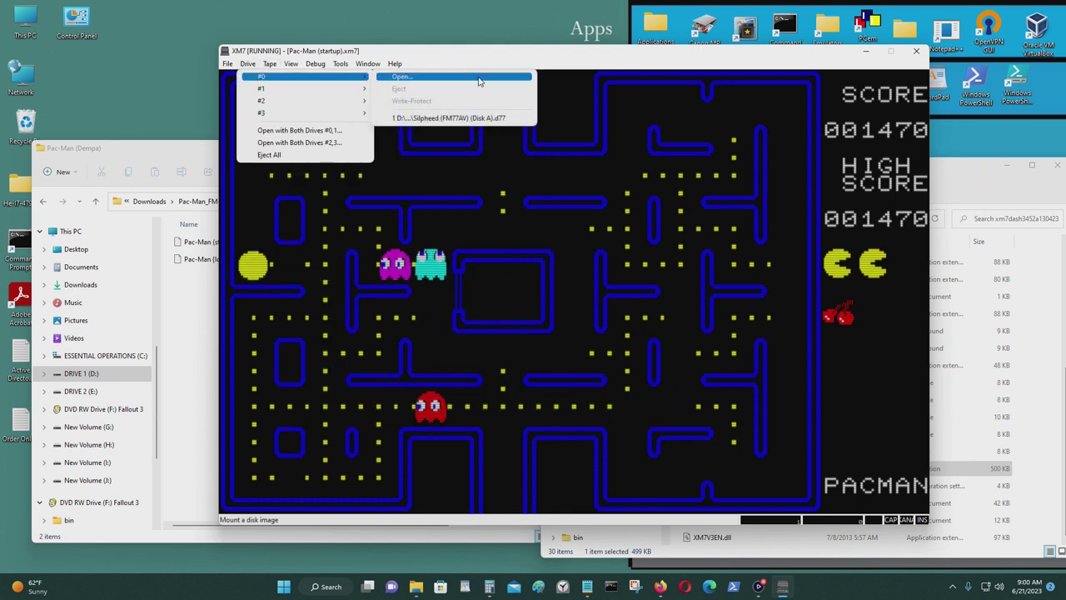
{"action": "left_click", "coordinate": [400, 77]}
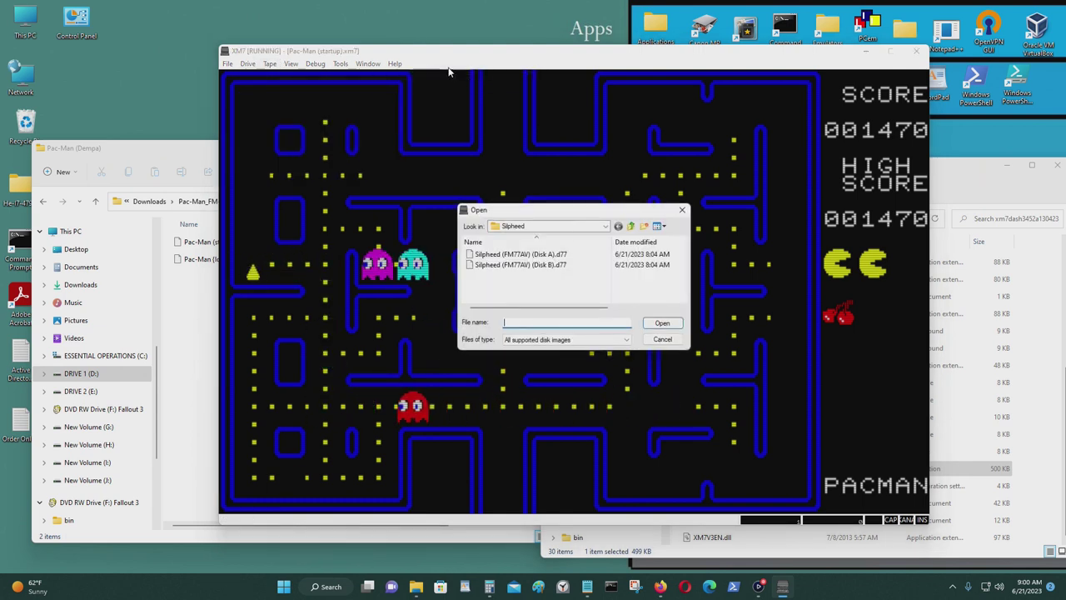
{"action": "left_click", "coordinate": [605, 226]}
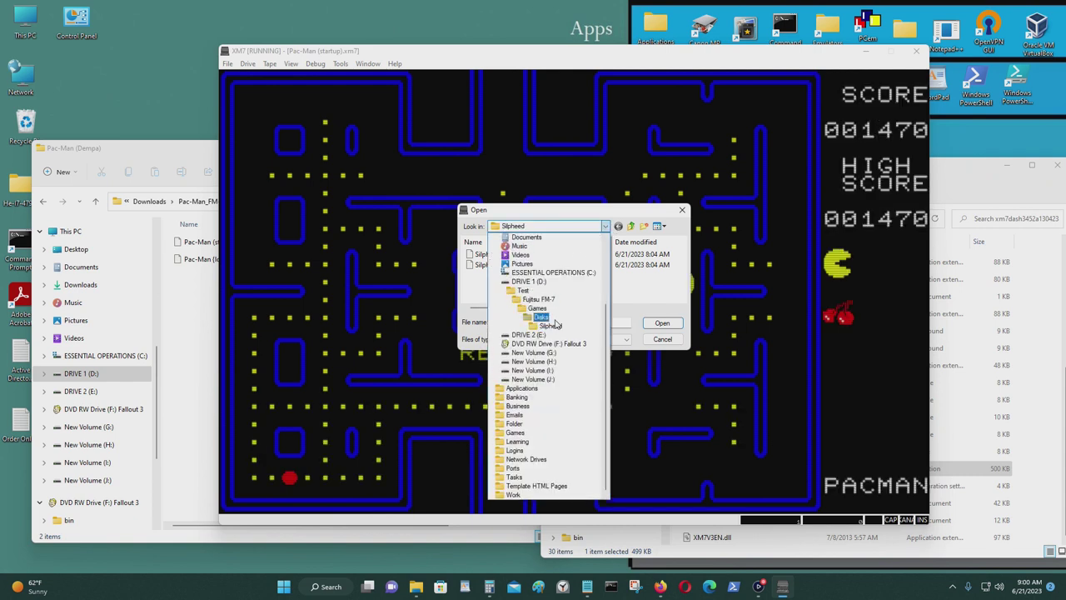
{"action": "left_click", "coordinate": [554, 319]}
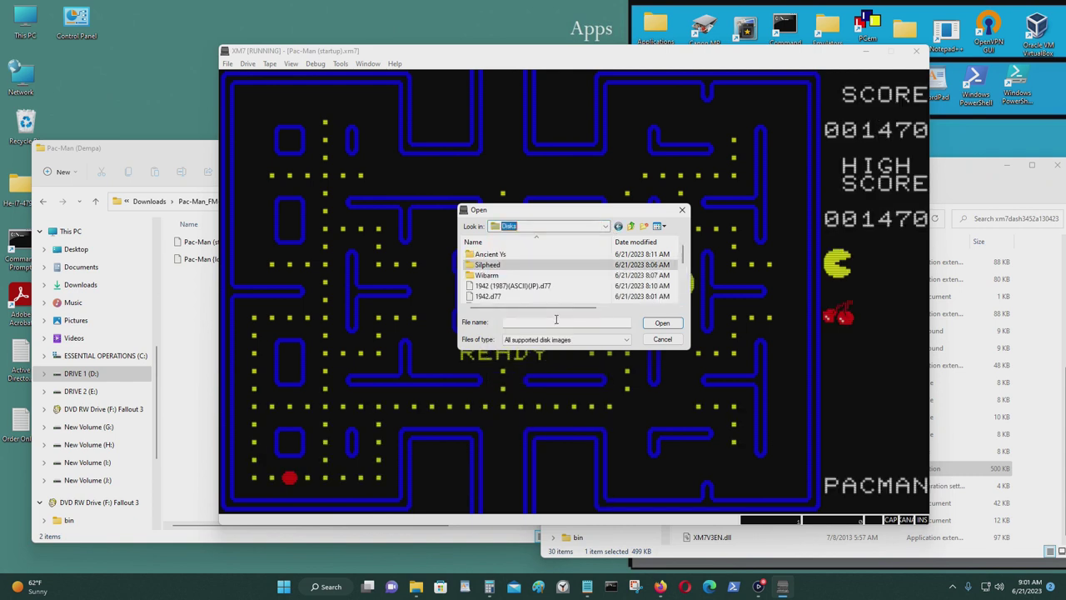
{"action": "scroll", "coordinate": [542, 272], "scroll_direction": "down", "scroll_amount": 3}
{"action": "left_click", "coordinate": [544, 278]}
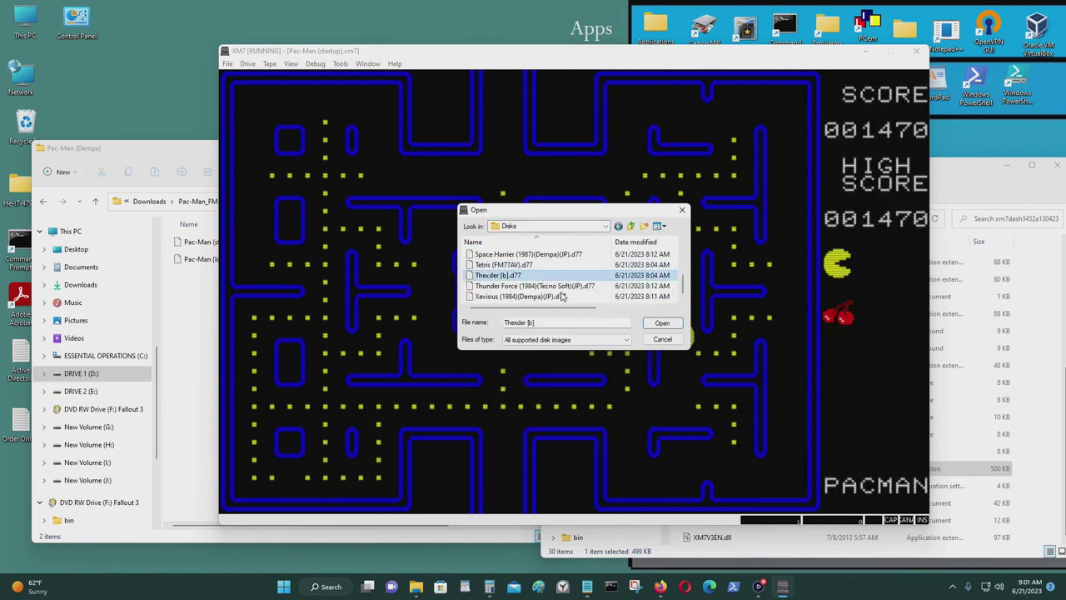
{"action": "left_click", "coordinate": [662, 323]}
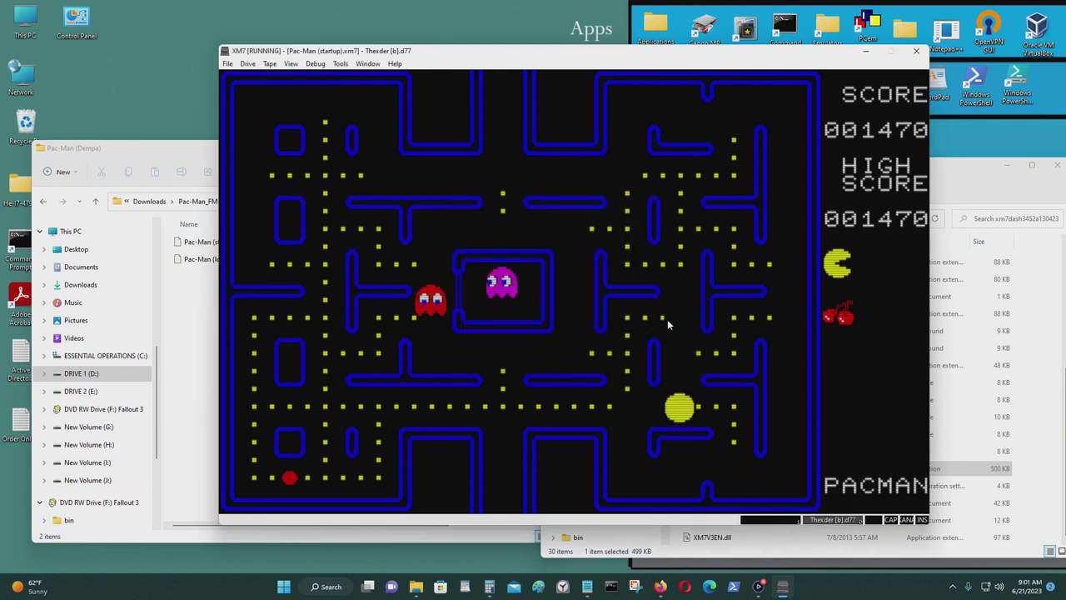
- Reset the emulated machine to boot Thexder and start the game from its title screen
{"action": "left_click", "coordinate": [227, 64]}
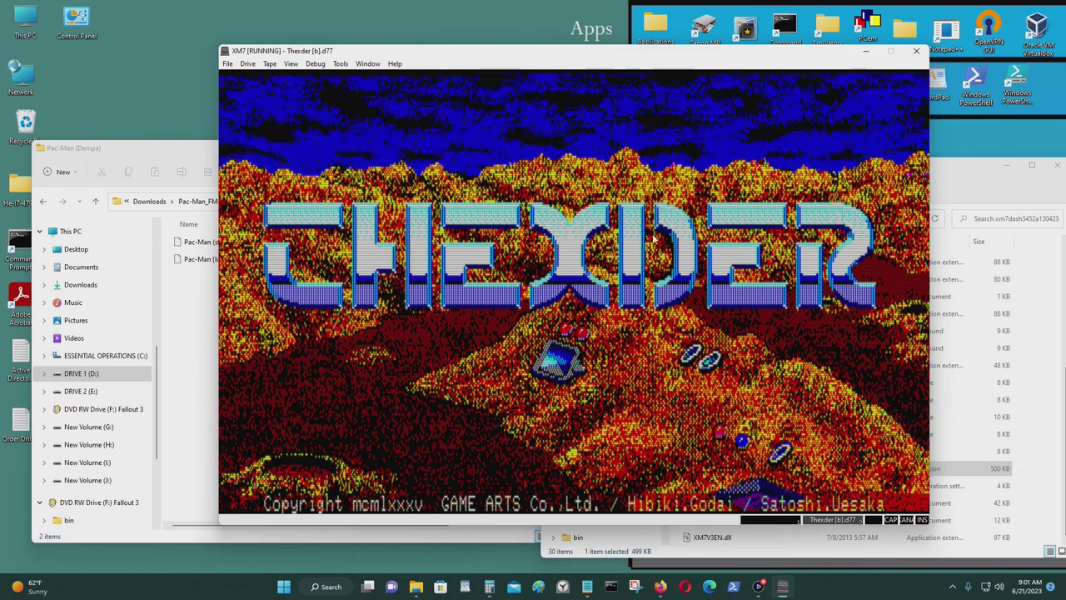
{"action": "middle_click", "coordinate": [633, 280]}
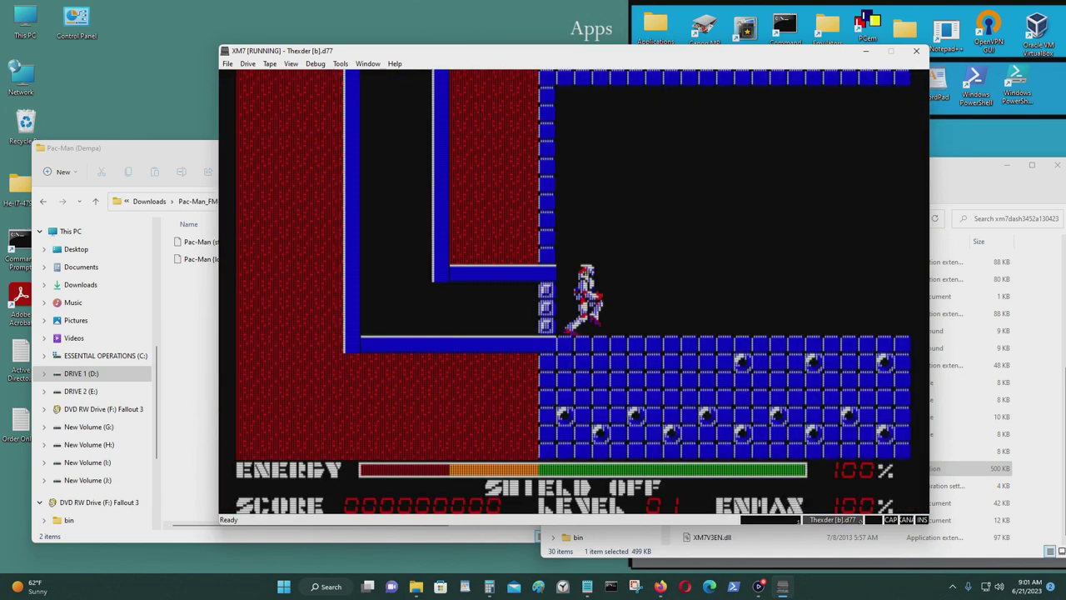
- Walk the Thexder robot rightward through level 01, firing its laser at enemies
{"action": "key", "text": "Right"}
{"action": "key", "text": "space"}
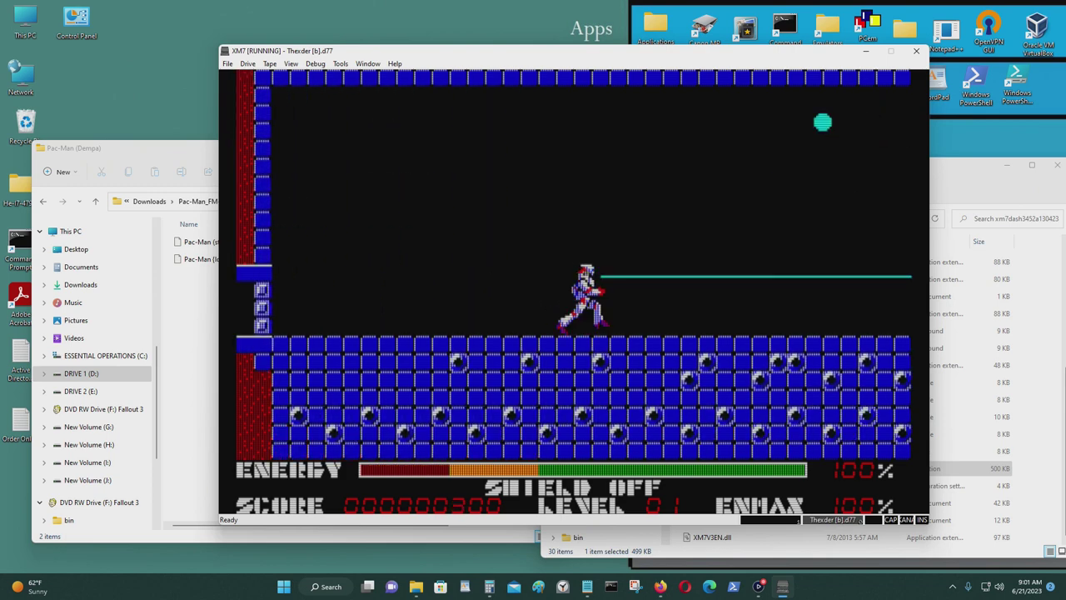
{"action": "key", "text": "Left"}
{"action": "key", "text": "Right"}
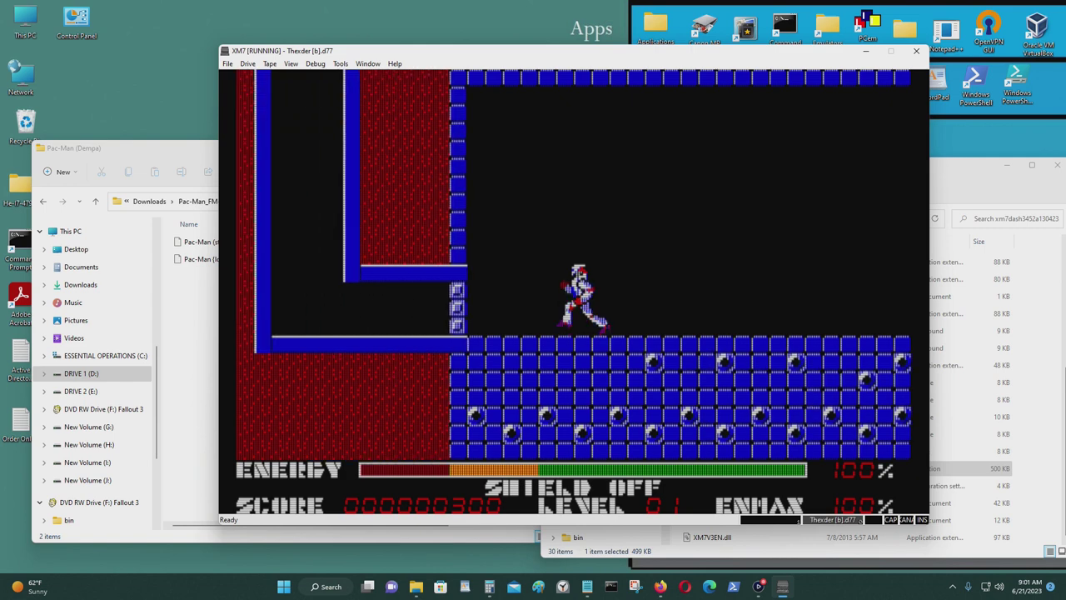
{"action": "key", "text": "Right"}
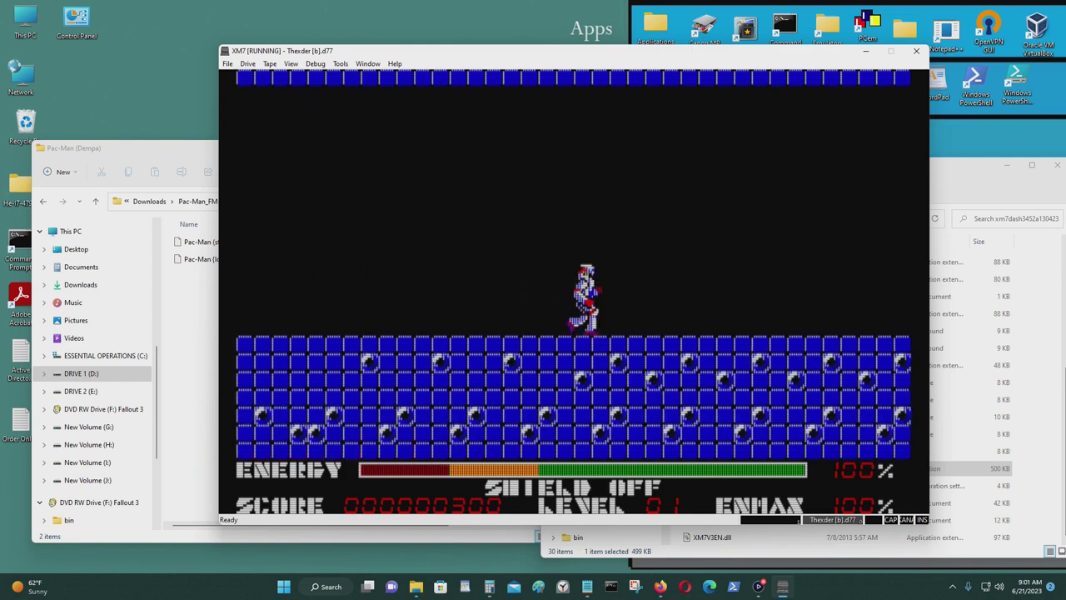
{"action": "key", "text": "space"}
{"action": "key", "text": "Right"}
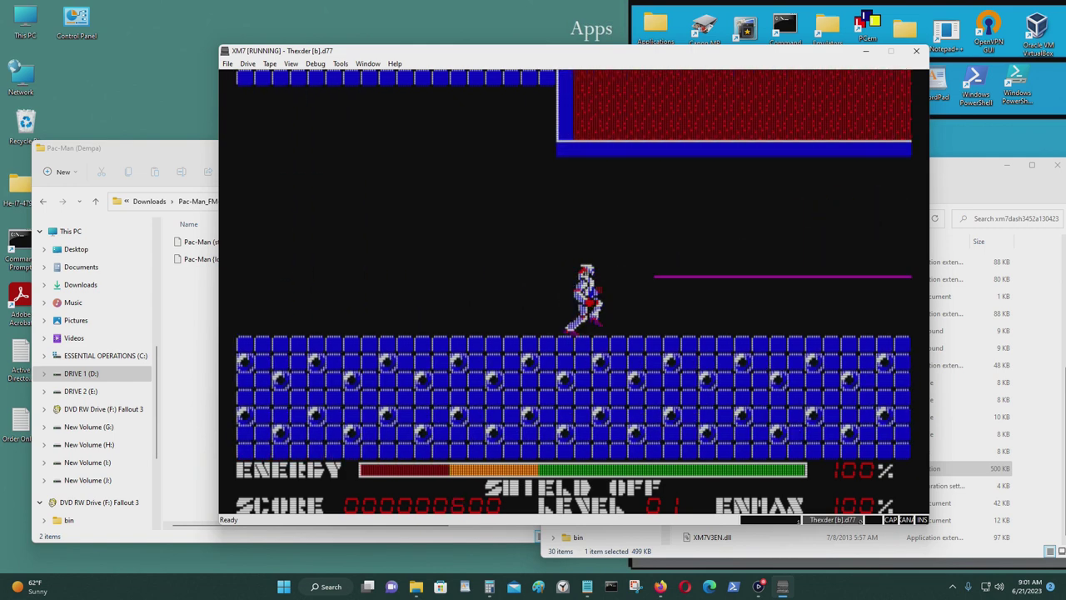
- Switch the robot between walking and jet form, flying and jumping around the corridor and firing the laser in flight
{"action": "key", "text": "Left"}
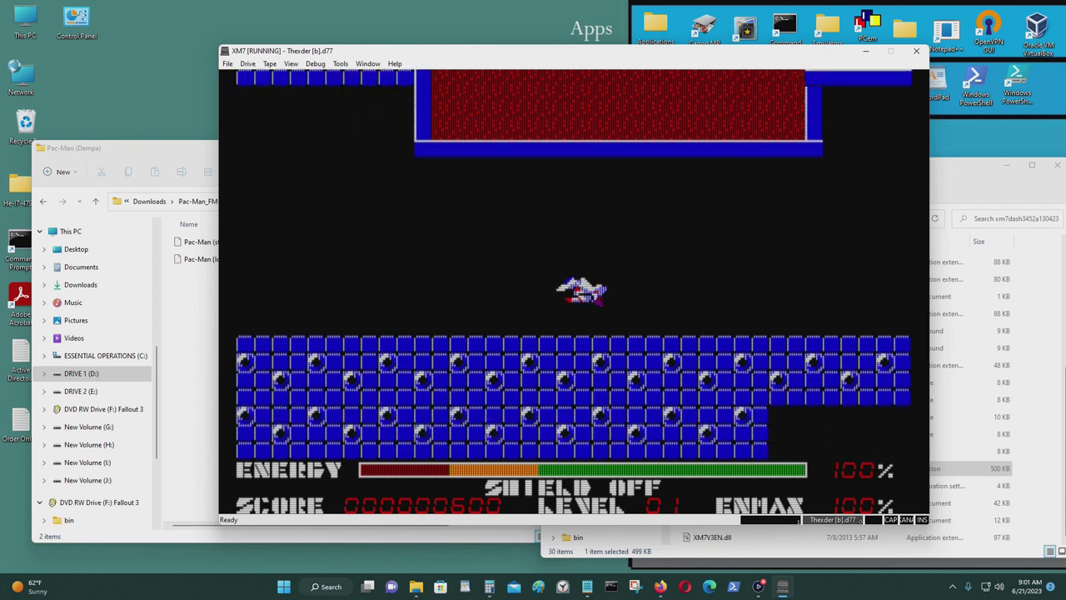
{"action": "key", "text": "Down"}
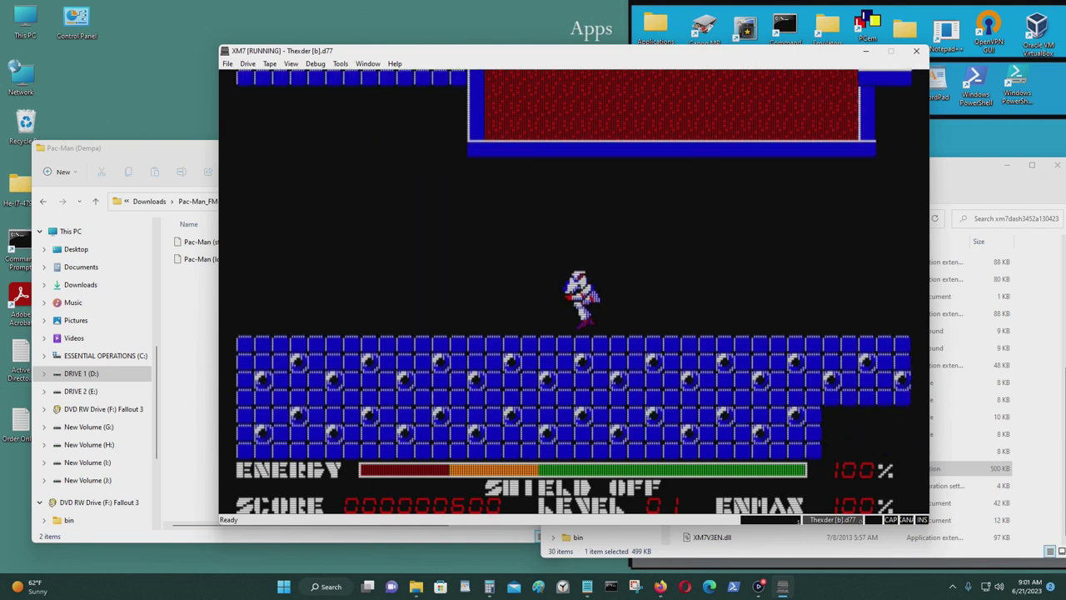
{"action": "key", "text": "Up"}
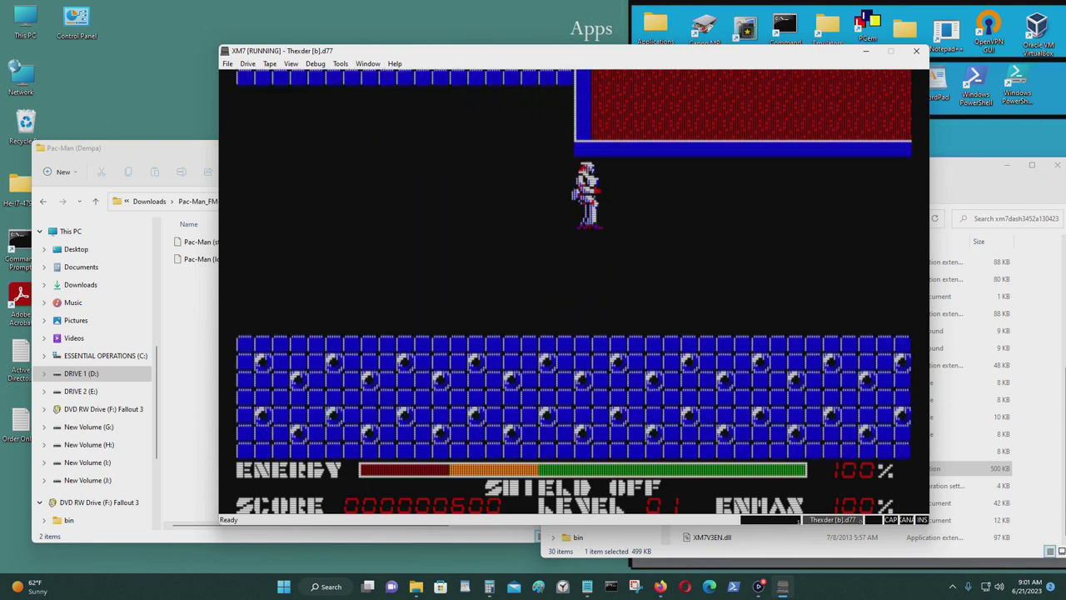
{"action": "key", "text": "Left"}
{"action": "key", "text": "Down"}
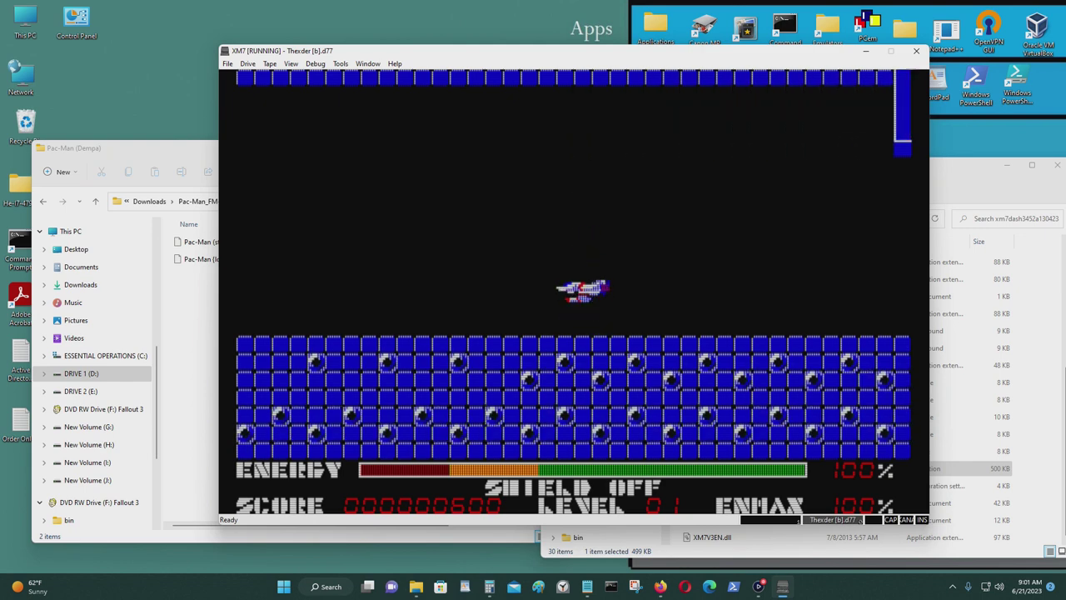
{"action": "key", "text": "Up"}
{"action": "key", "text": "Right"}
{"action": "key", "text": "space"}
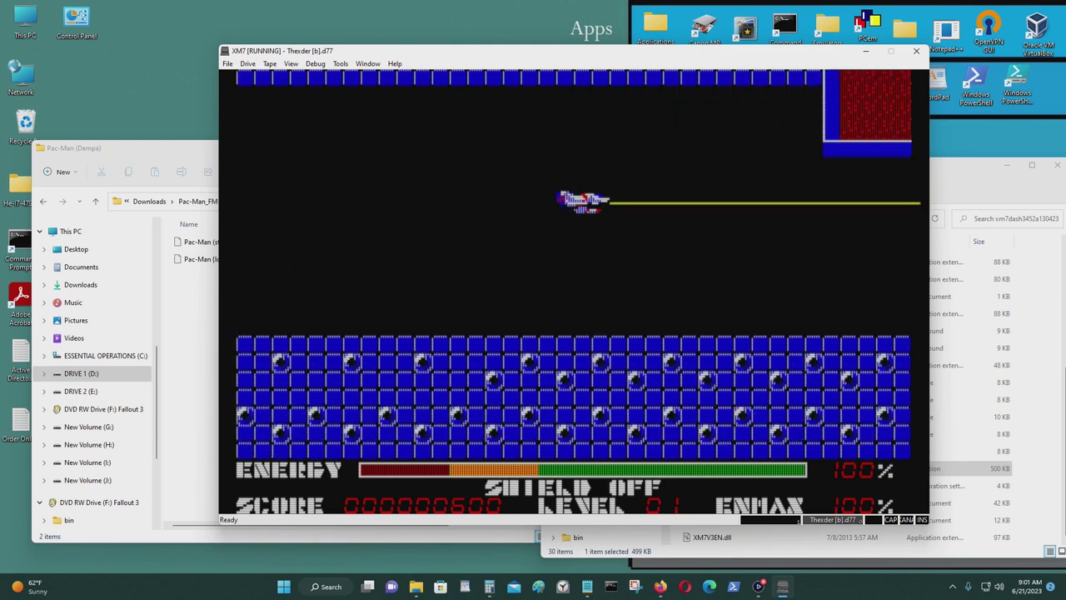
{"action": "key", "text": "Down"}
{"action": "key", "text": "Right"}
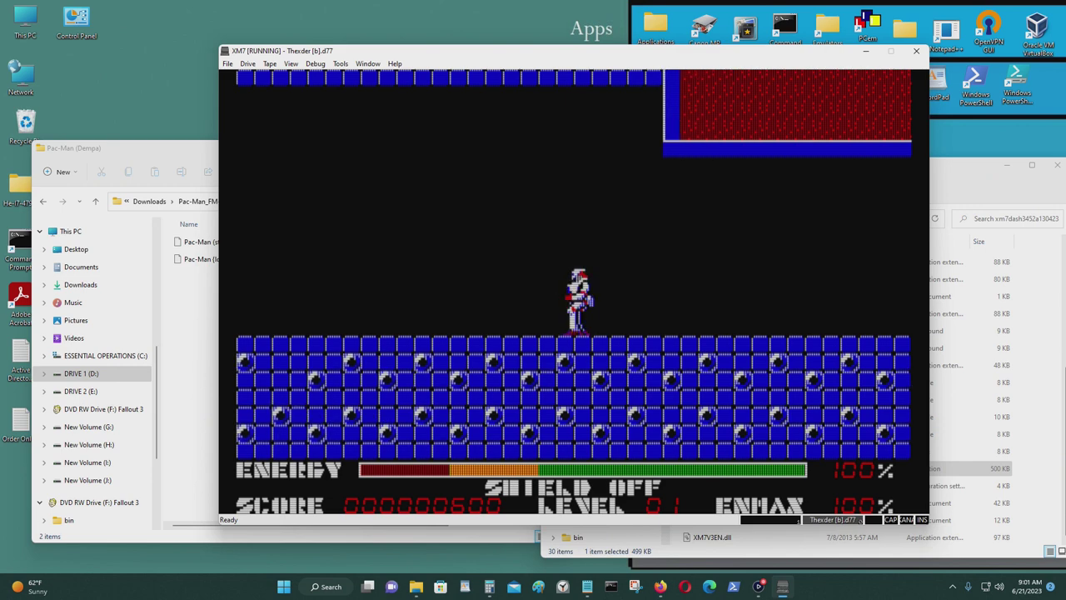
- Advance the robot right beneath the red ceiling block, fire at the enemies ahead and turn on the shield
{"action": "key", "text": "Right"}
{"action": "key", "text": "Right"}
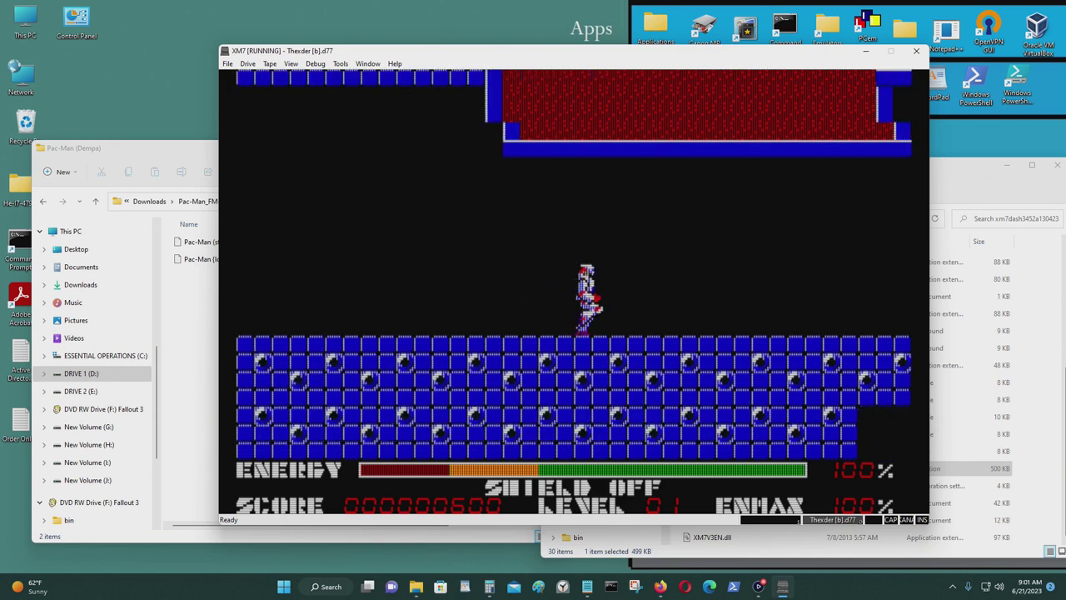
{"action": "key", "text": "space"}
{"action": "key", "text": "space"}
{"action": "key", "text": "Left"}
{"action": "key", "text": "s"}
{"action": "key", "text": "Left"}
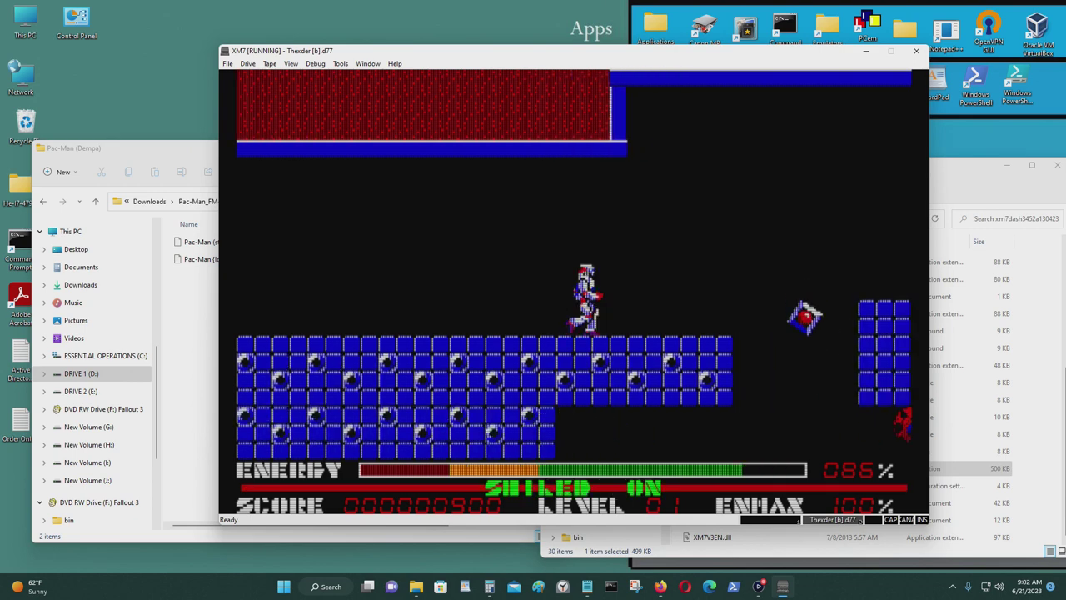
- Walk the shielded robot back left to the starting wall, changing direction along the way, and turn it right again
{"action": "key", "text": "Left"}
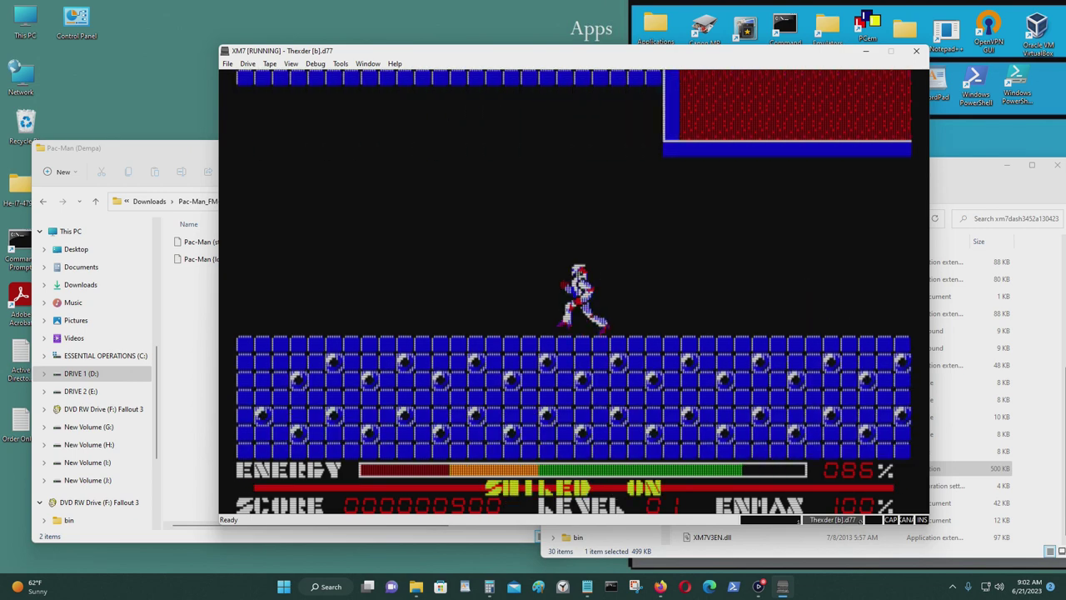
{"action": "key", "text": "Right"}
{"action": "key", "text": "Left"}
{"action": "key", "text": "Right"}
{"action": "key", "text": "Left"}
{"action": "key", "text": "Left"}
{"action": "key", "text": "Left"}
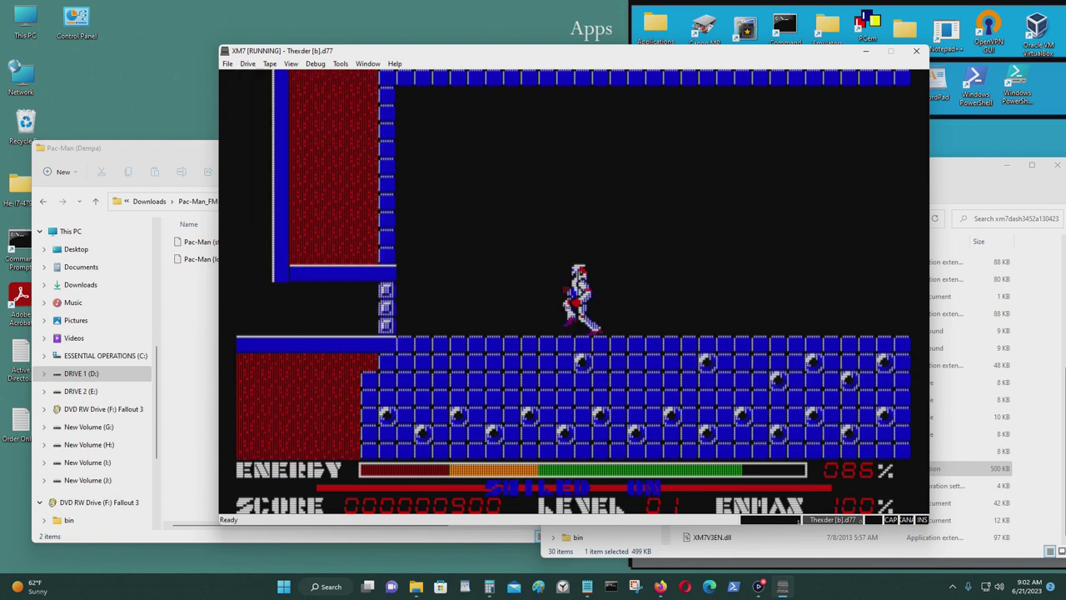
{"action": "key", "text": "Right"}
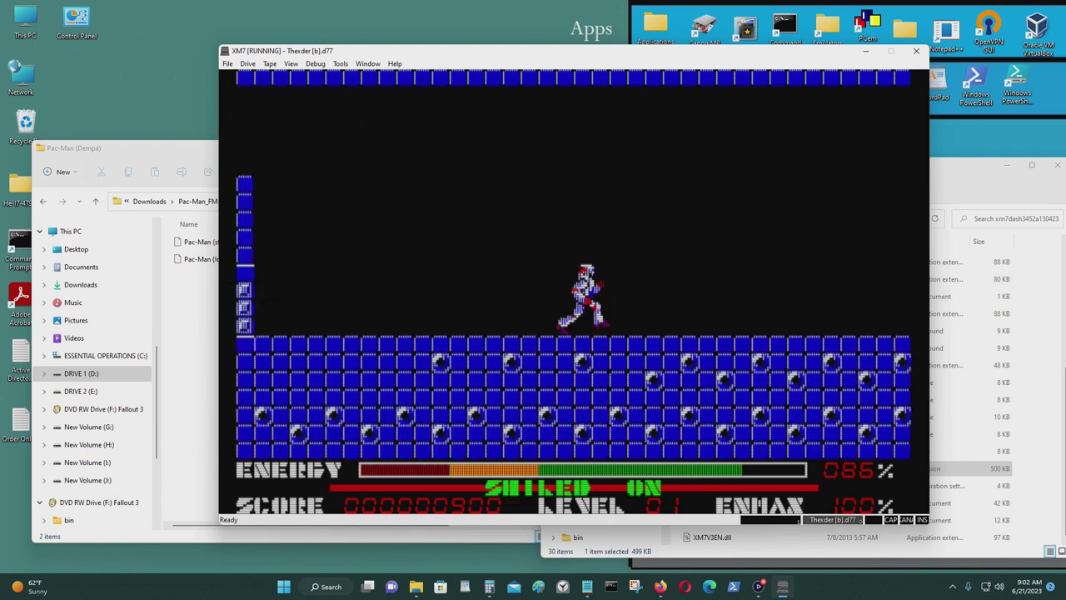
- Walk the shielded robot back and forth between the starting wall and the red ceiling block, ending facing right
{"action": "key", "text": "Right"}
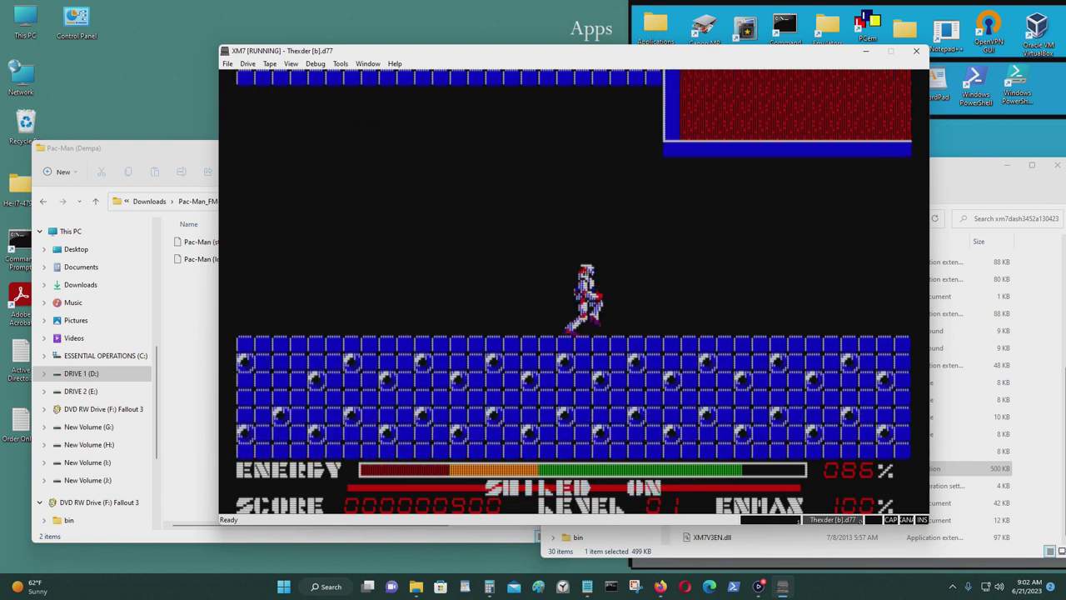
{"action": "key", "text": "Left"}
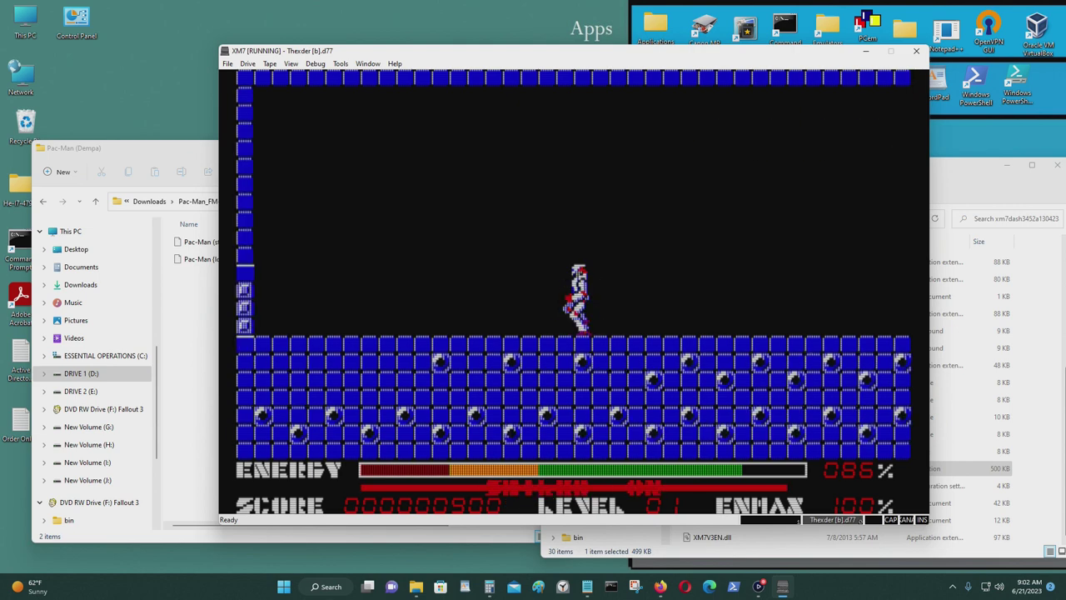
{"action": "key", "text": "Left"}
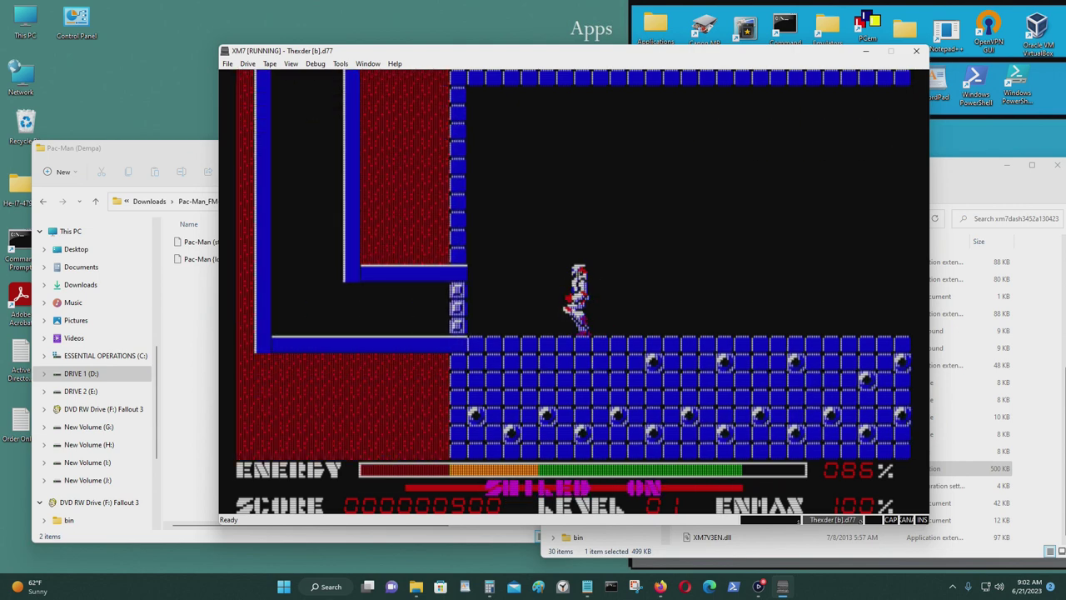
{"action": "key", "text": "Right"}
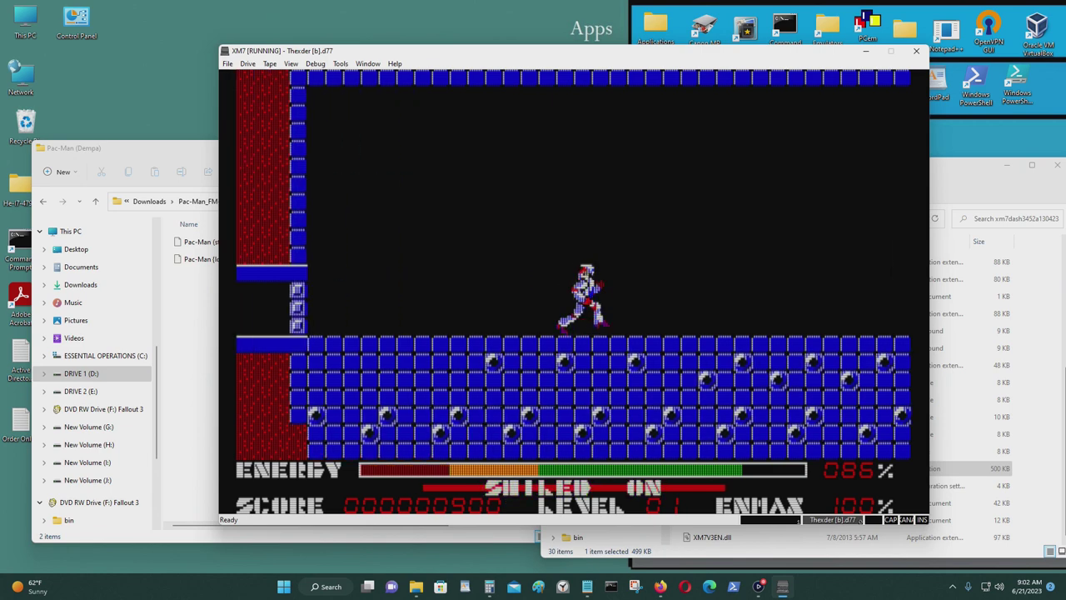
{"action": "key", "text": "Right"}
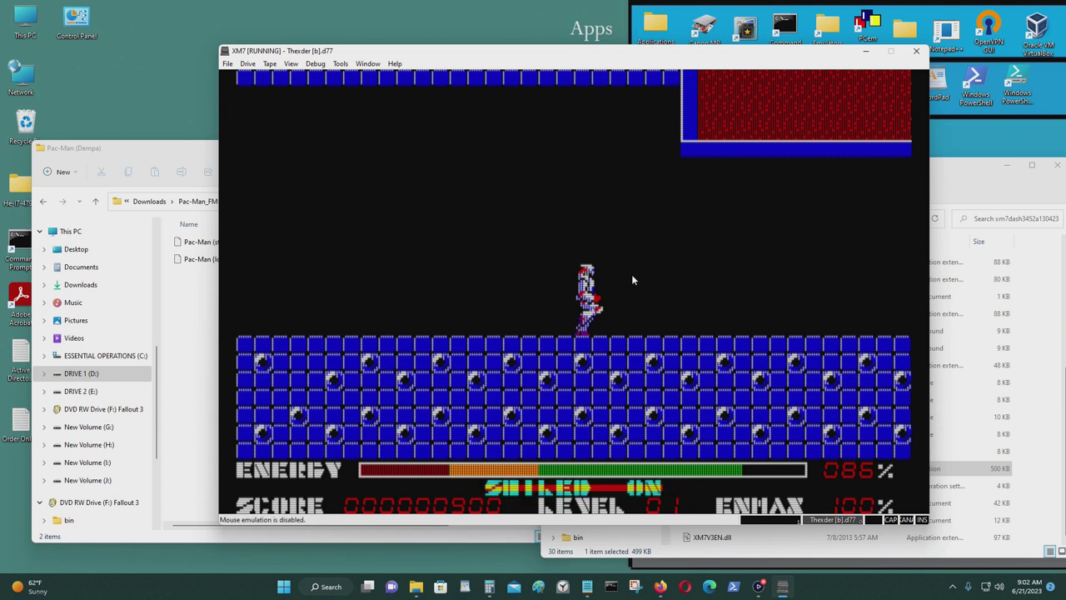
- Insert the disk image Xevious (1984)(Dempa)(JP).d77 into drive #0
{"action": "left_click", "coordinate": [249, 64]}
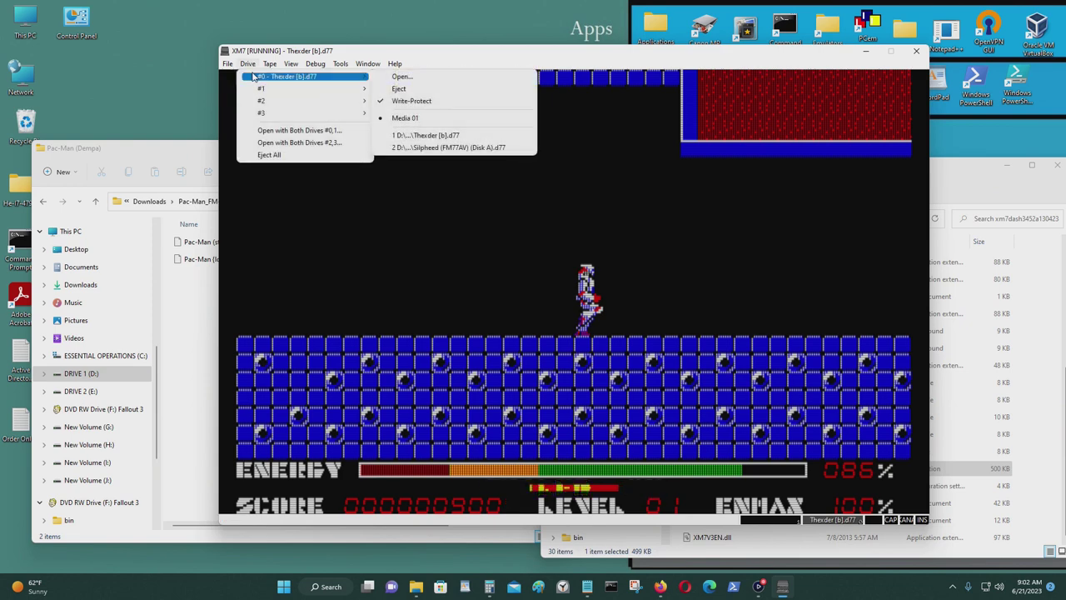
{"action": "left_click", "coordinate": [254, 67]}
{"action": "left_click", "coordinate": [255, 67]}
{"action": "mouse_move", "coordinate": [261, 76]}
{"action": "left_click", "coordinate": [392, 77]}
{"action": "scroll", "coordinate": [553, 279], "scroll_direction": "down", "scroll_amount": 5}
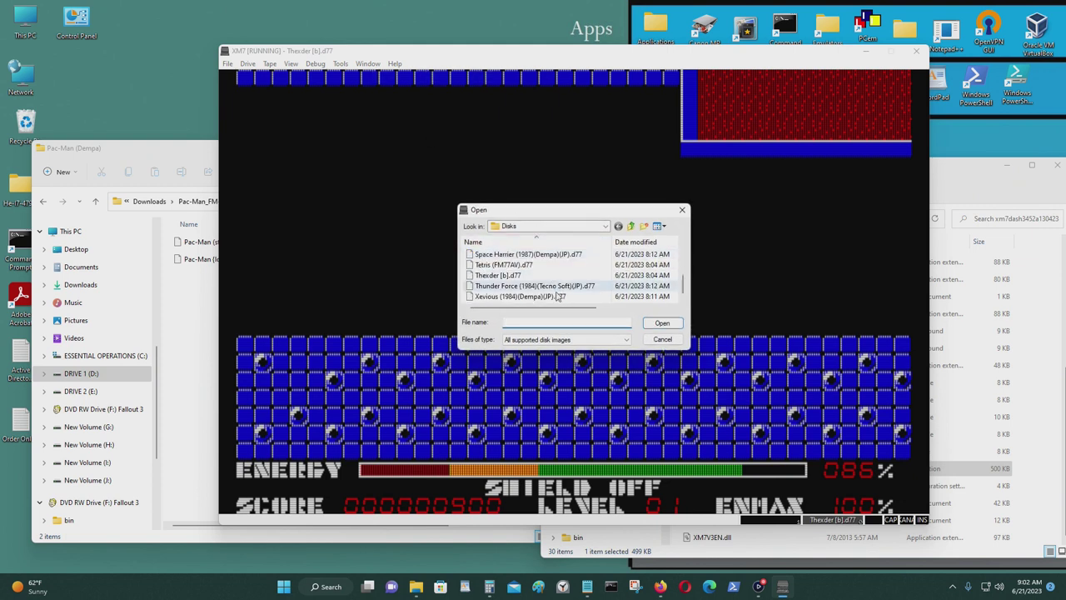
{"action": "left_click", "coordinate": [559, 298]}
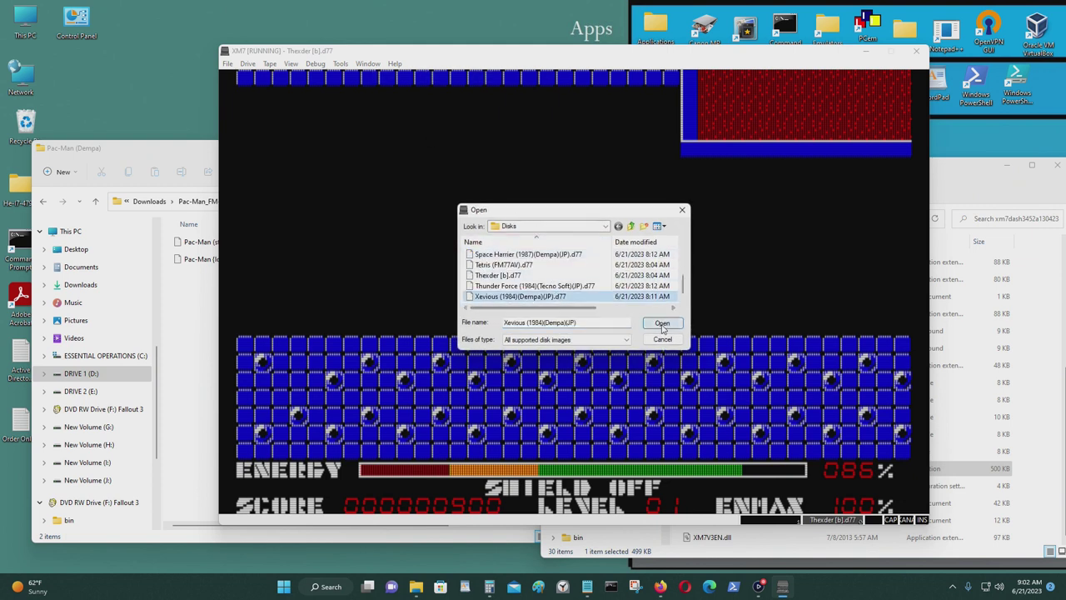
{"action": "left_click", "coordinate": [662, 323]}
- Load the saved state Volguard.xm7 from the XM7 folder
{"action": "left_click", "coordinate": [230, 64]}
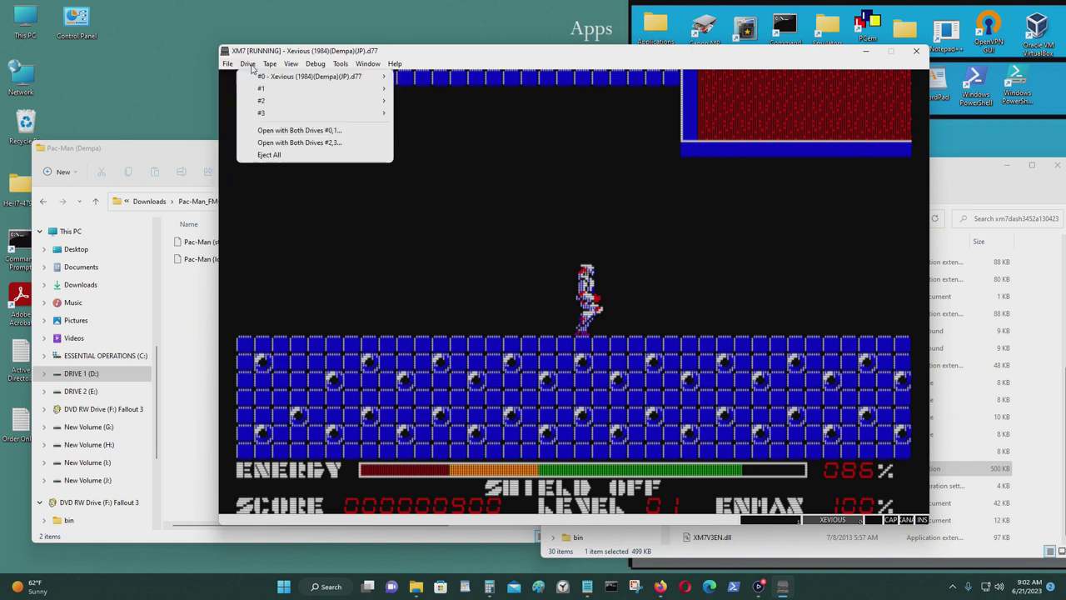
{"action": "left_click", "coordinate": [248, 77]}
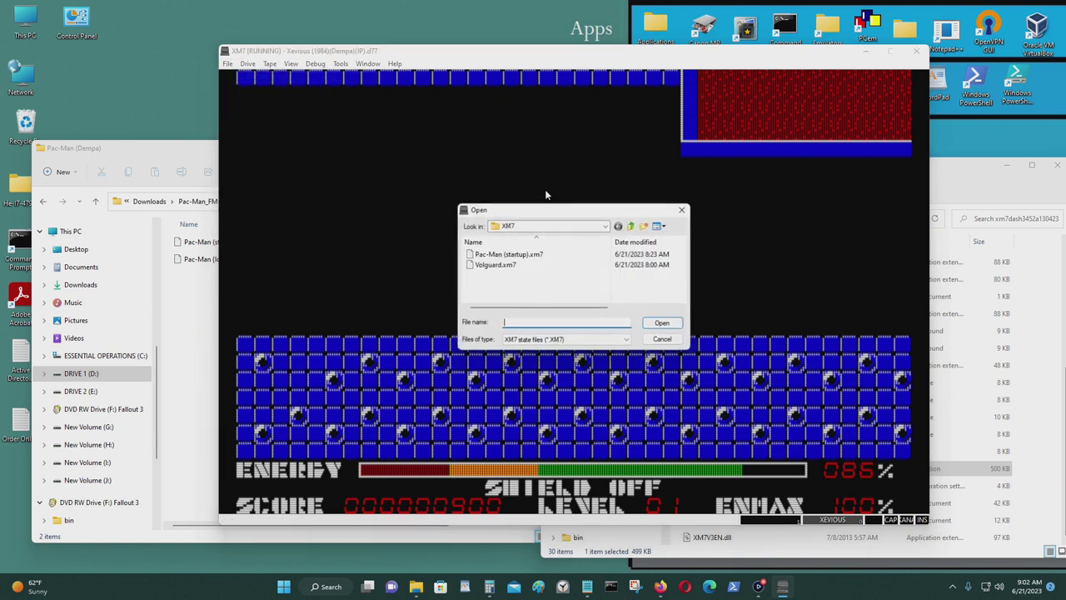
{"action": "left_click", "coordinate": [546, 265]}
{"action": "left_click", "coordinate": [654, 323]}
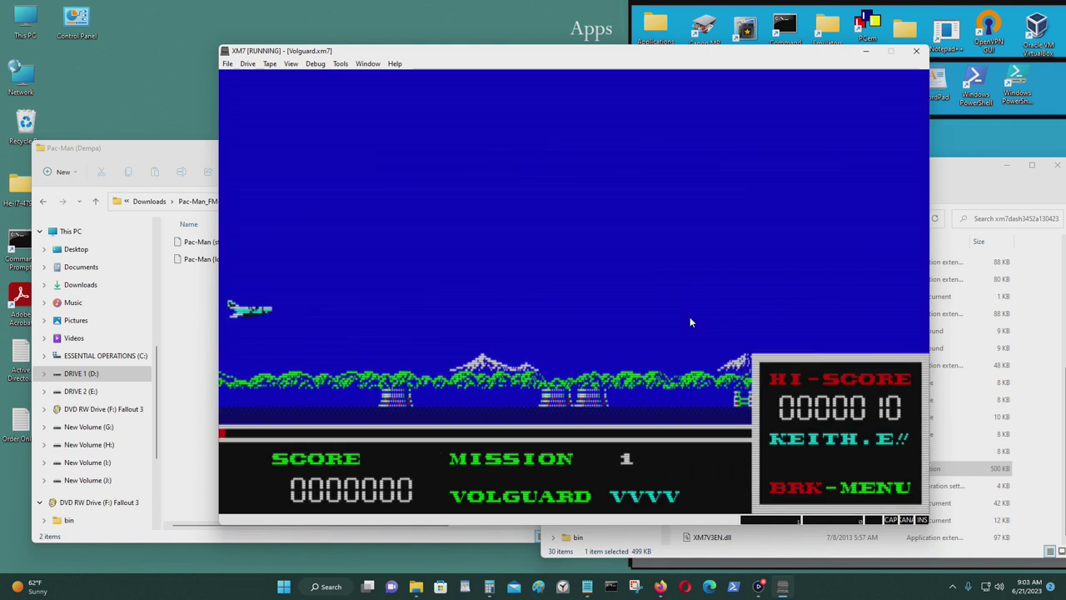
- Fly the Volguard fighter up and down through mission 1, shooting at the red and green enemies
{"action": "key", "text": "Down"}
{"action": "key", "text": "space"}
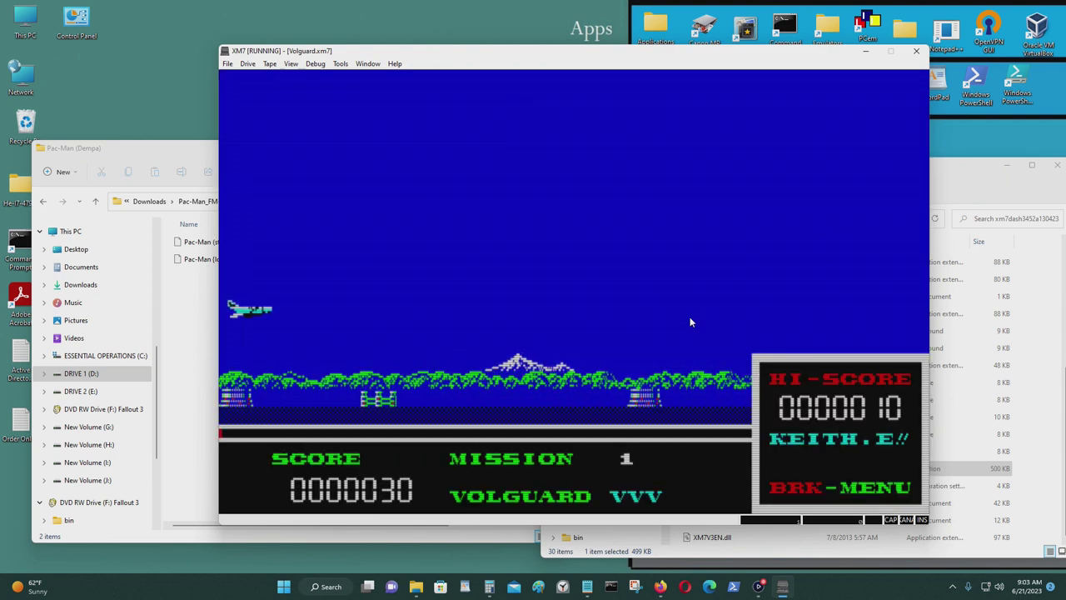
{"action": "key", "text": "Up"}
{"action": "key", "text": "Up"}
{"action": "key", "text": "Down"}
{"action": "key", "text": "Up"}
{"action": "key", "text": "Down"}
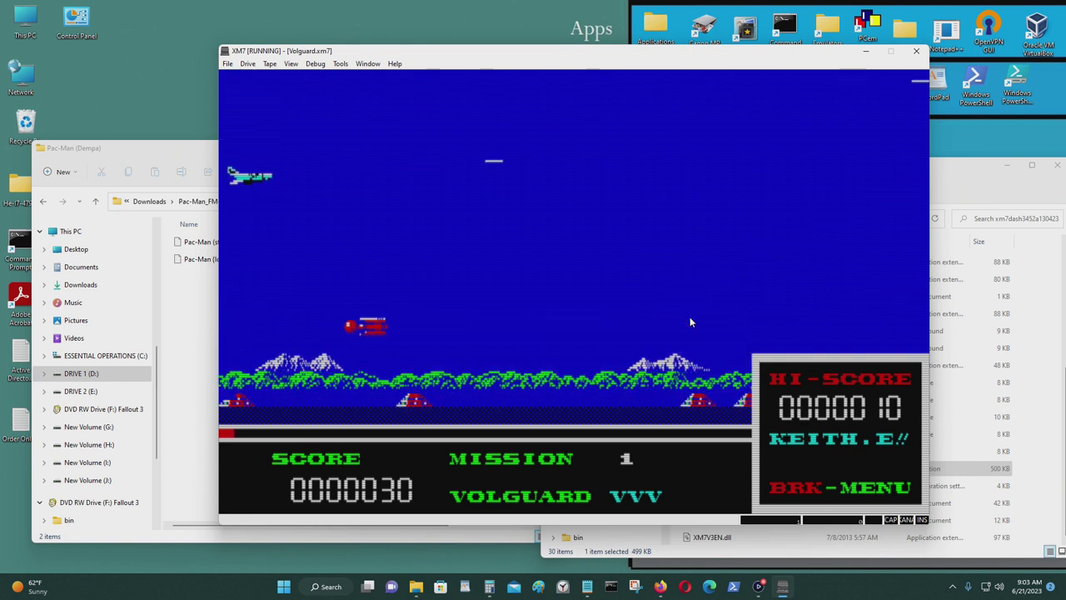
{"action": "key", "text": "Down"}
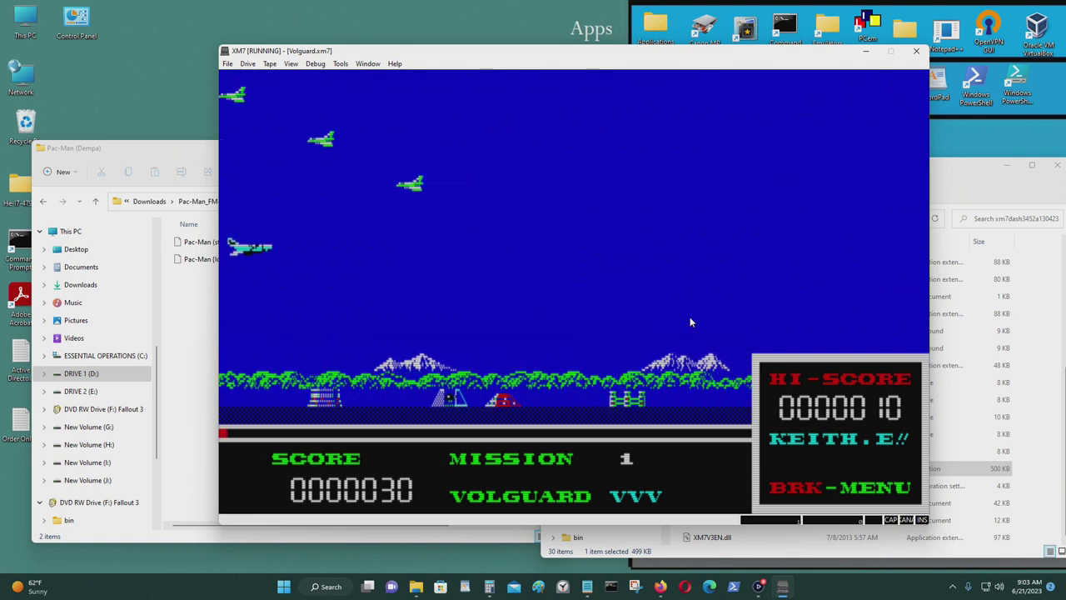
{"action": "key", "text": "Up"}
{"action": "key", "text": "Down"}
{"action": "key", "text": "Up"}
{"action": "key", "text": "Down"}
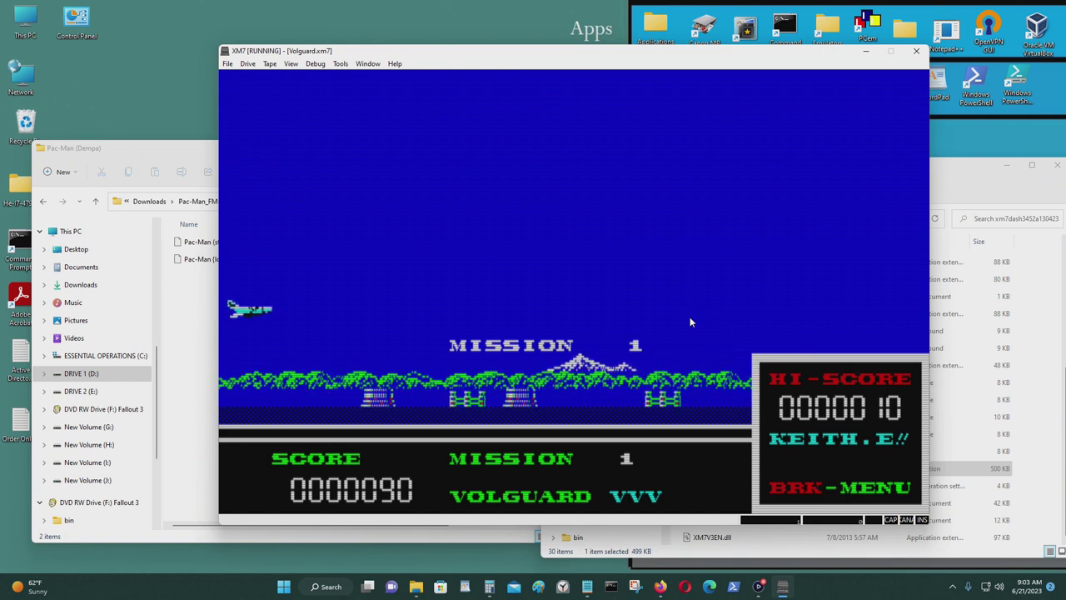
- Restart the Volguard mission 1 run, steering the fighter vertically and also forward and back
{"action": "key", "text": "Up"}
{"action": "key", "text": "Down"}
{"action": "key", "text": "Right"}
{"action": "key", "text": "Right"}
{"action": "key", "text": "Left"}
{"action": "key", "text": "Down"}
{"action": "key", "text": "Up"}
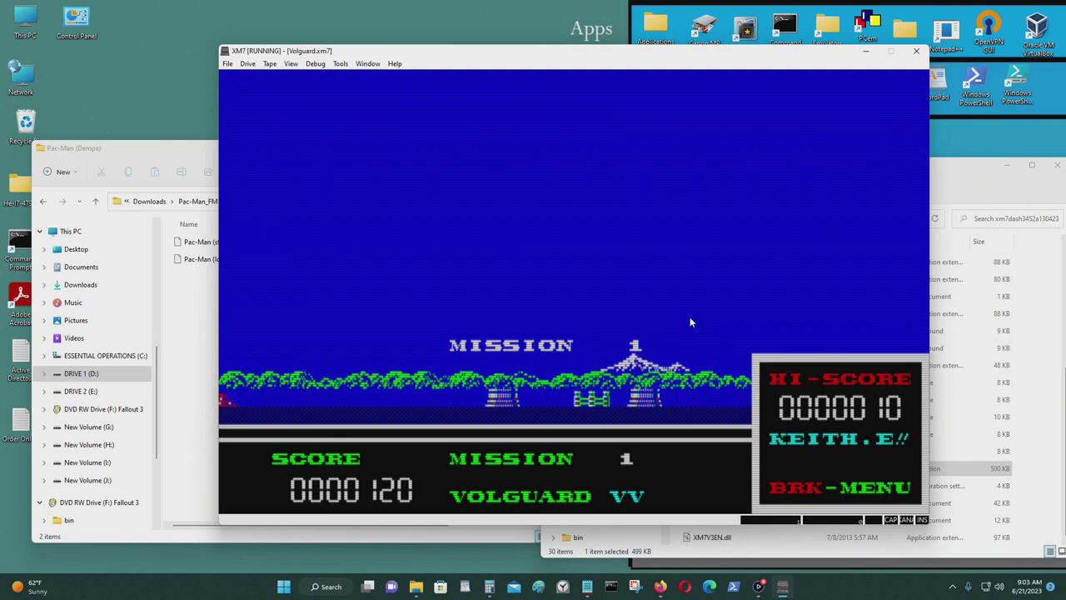
- Continue mission 1 with the next Volguard fighter, diving and climbing to line up shots on enemy planes
{"action": "key", "text": "Up"}
{"action": "key", "text": "Down"}
{"action": "key", "text": "Down"}
{"action": "key", "text": "Up"}
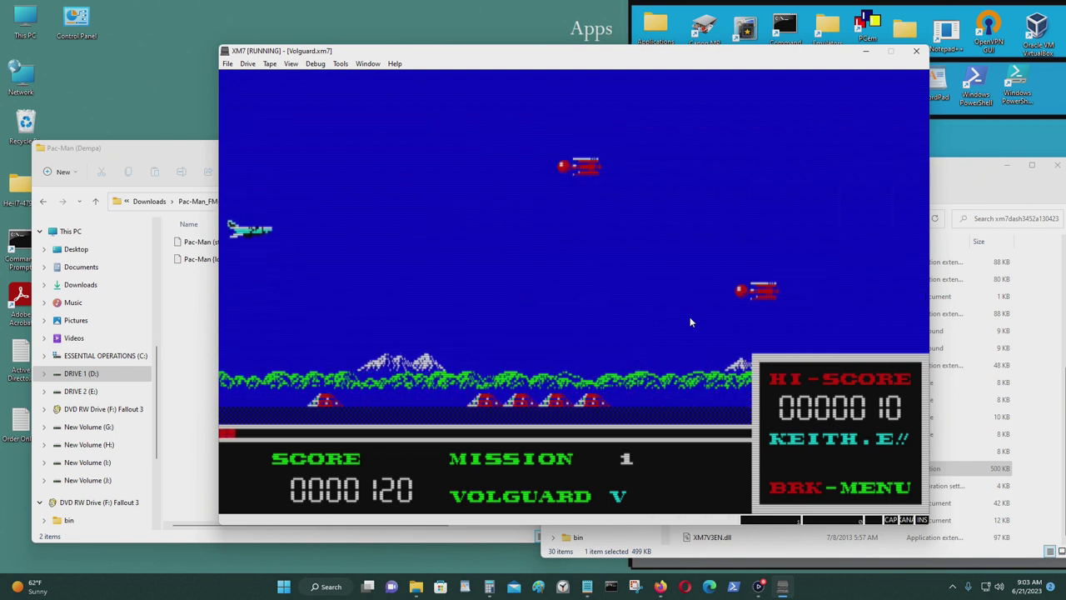
{"action": "key", "text": "Down"}
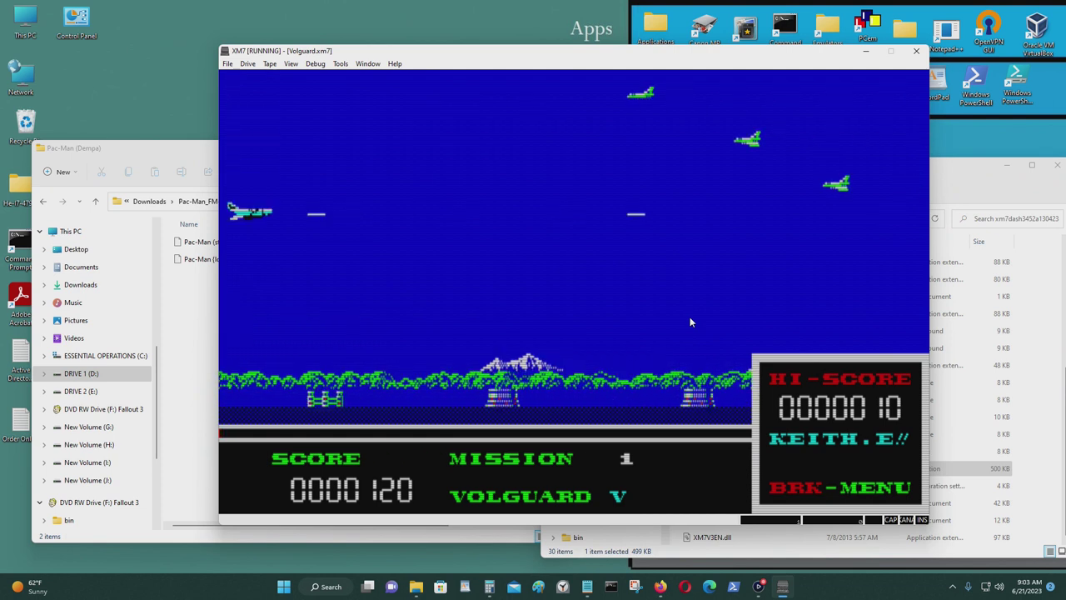
{"action": "key", "text": "Down"}
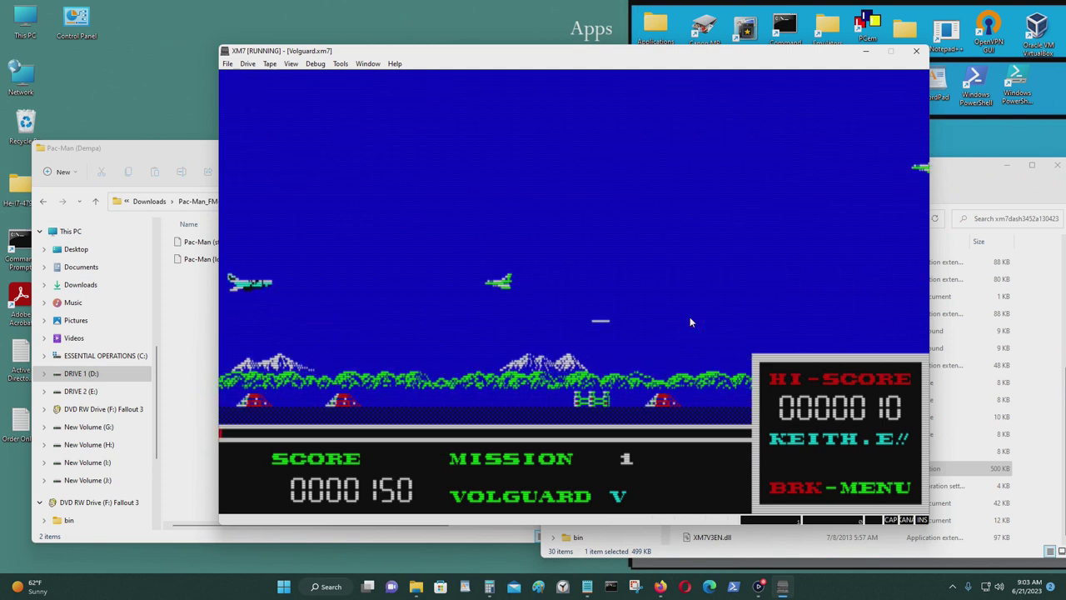
{"action": "key", "text": "Up"}
{"action": "key", "text": "Up"}
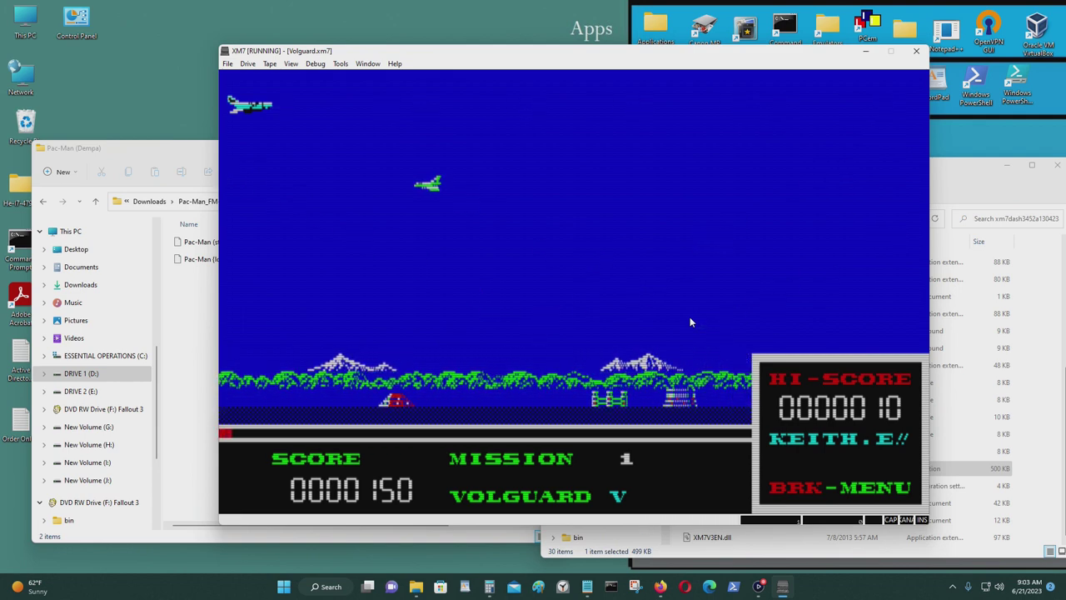
- Insert the tape image Galaga (1985)(Dempa)(JP).t77 from the Tapes folder
{"action": "left_click", "coordinate": [247, 64]}
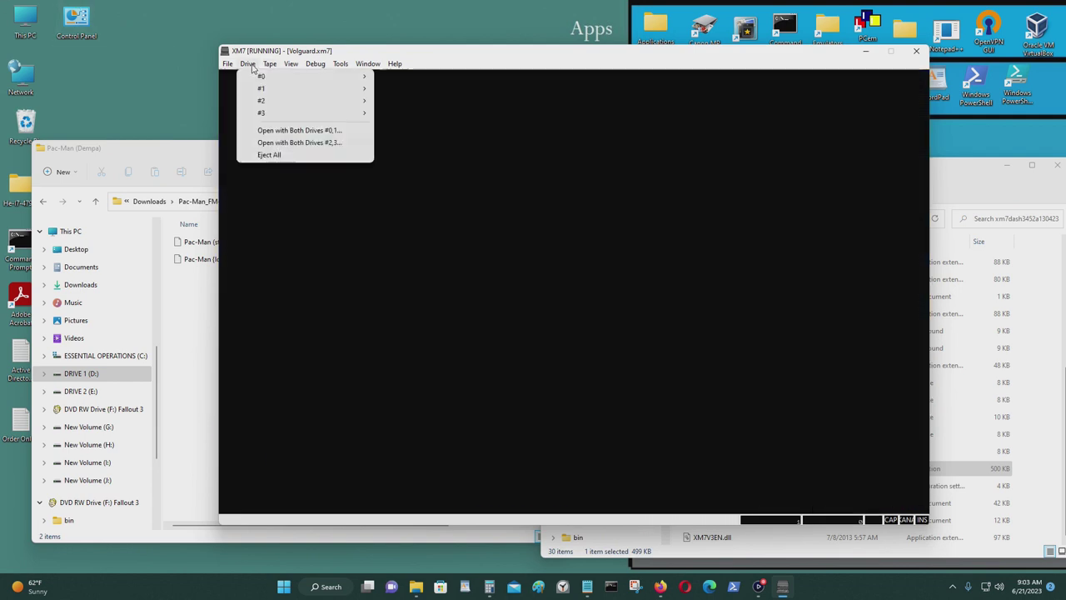
{"action": "left_click", "coordinate": [275, 76]}
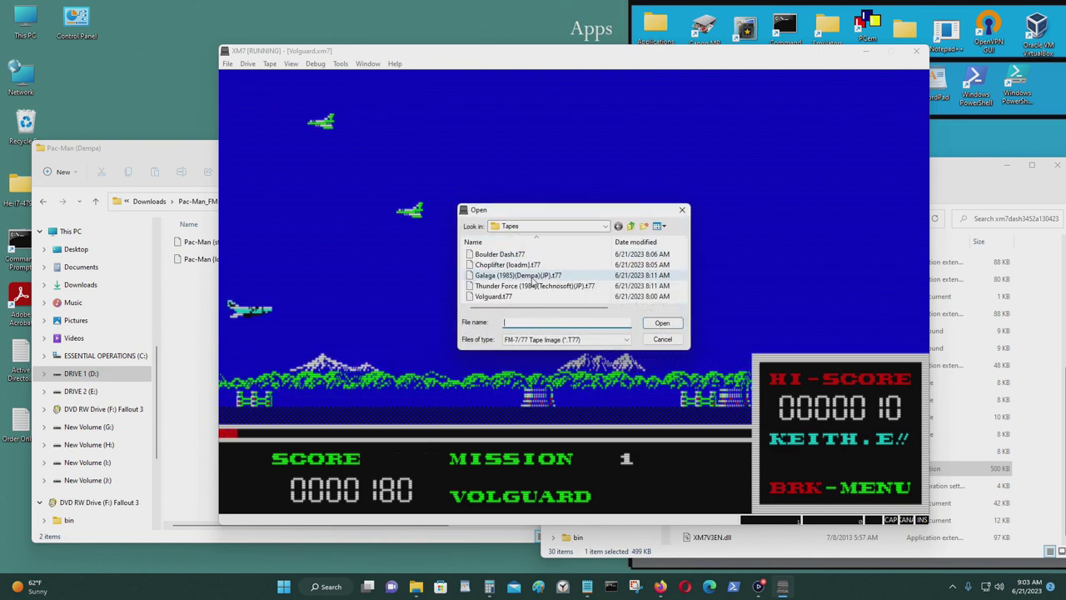
{"action": "left_click", "coordinate": [531, 276]}
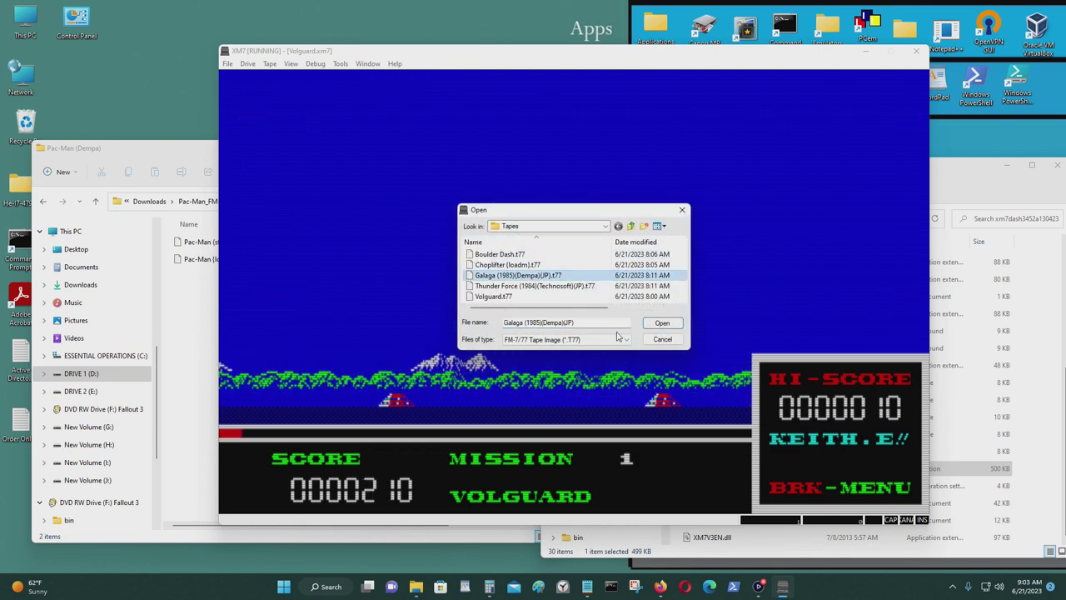
{"action": "left_click", "coordinate": [663, 324]}
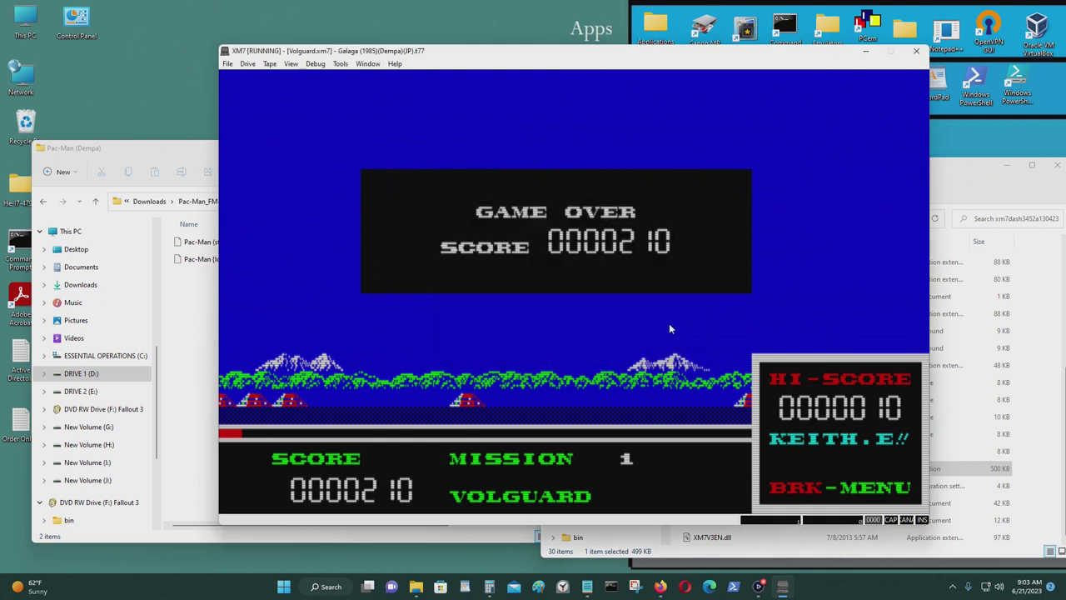
- Reset the emulated machine to F-BASIC and reopen the Galaga (1985)(Dempa)(JP).t77 tape image
{"action": "left_click", "coordinate": [228, 63]}
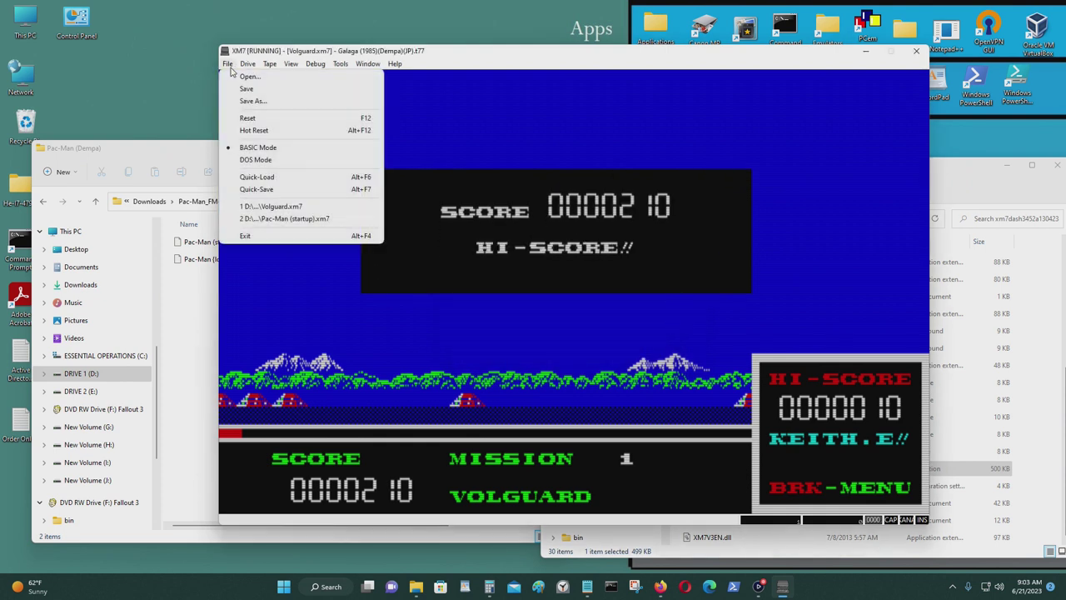
{"action": "left_click", "coordinate": [267, 119]}
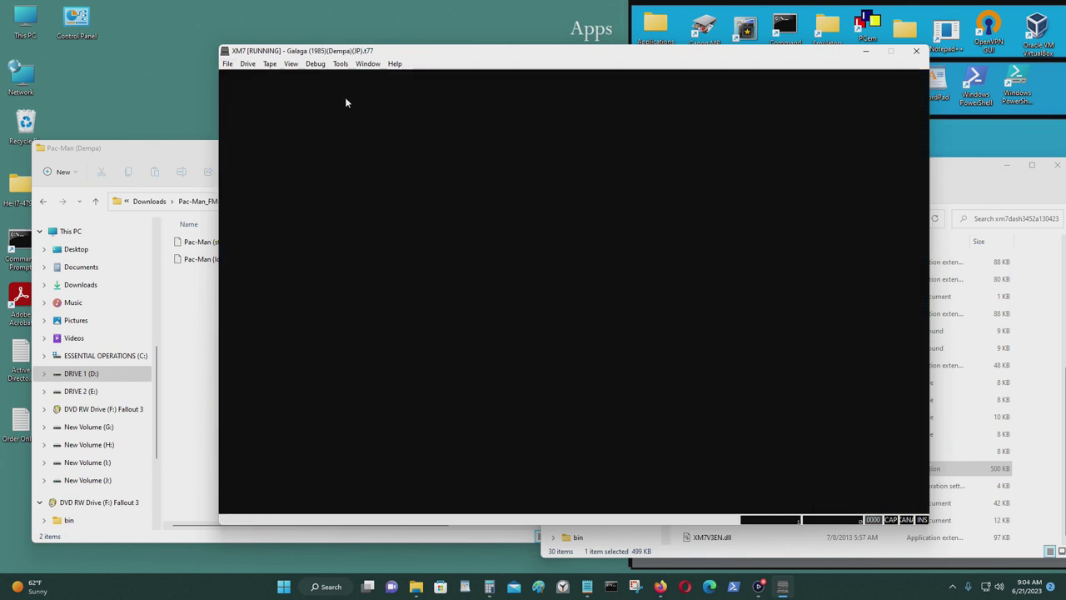
{"action": "left_click", "coordinate": [270, 64]}
{"action": "left_click", "coordinate": [287, 76]}
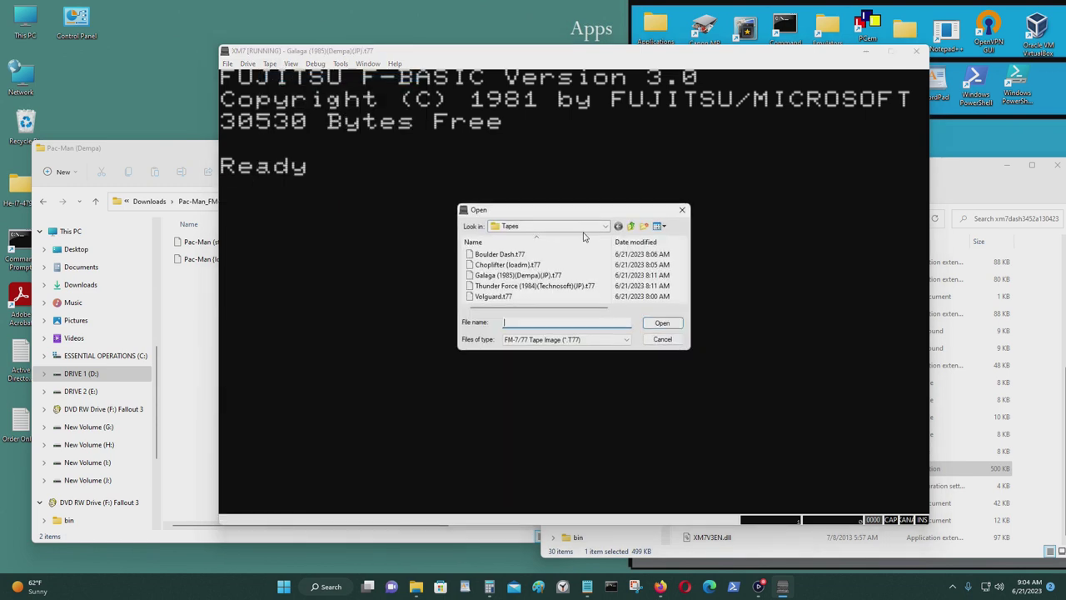
{"action": "left_click", "coordinate": [533, 275]}
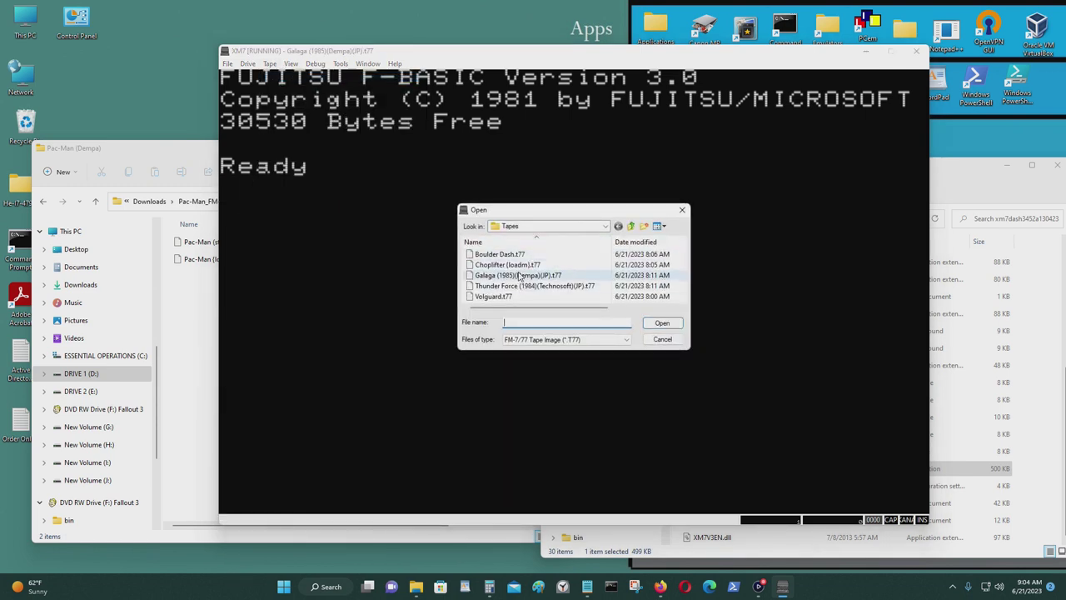
{"action": "left_click", "coordinate": [663, 324]}
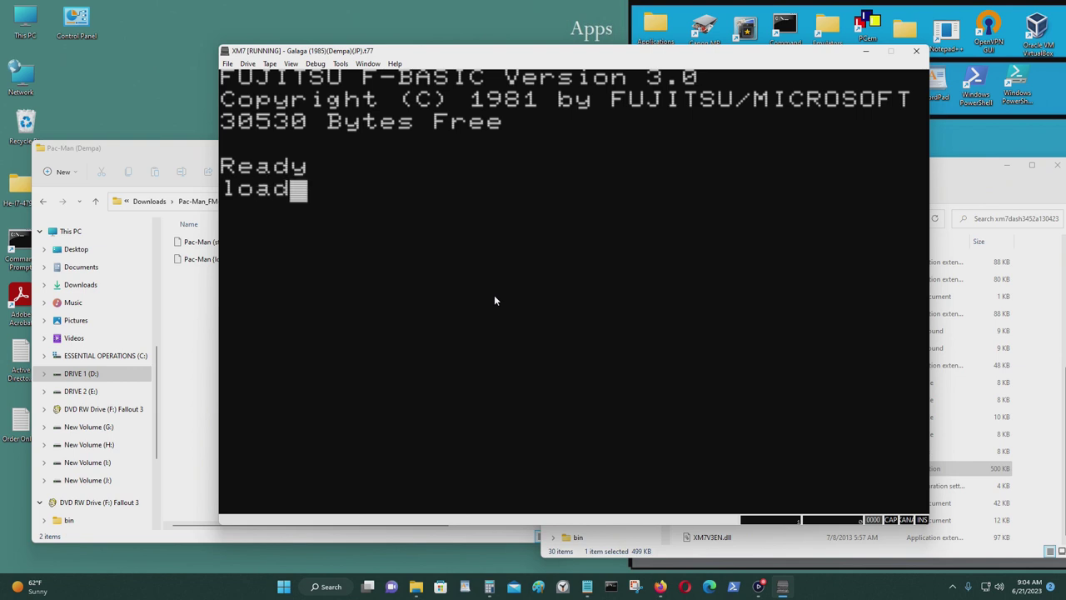
- Read the Galaga tape with the load command, execute it with run, and start a game from the title screen
{"action": "key", "text": "Return"}
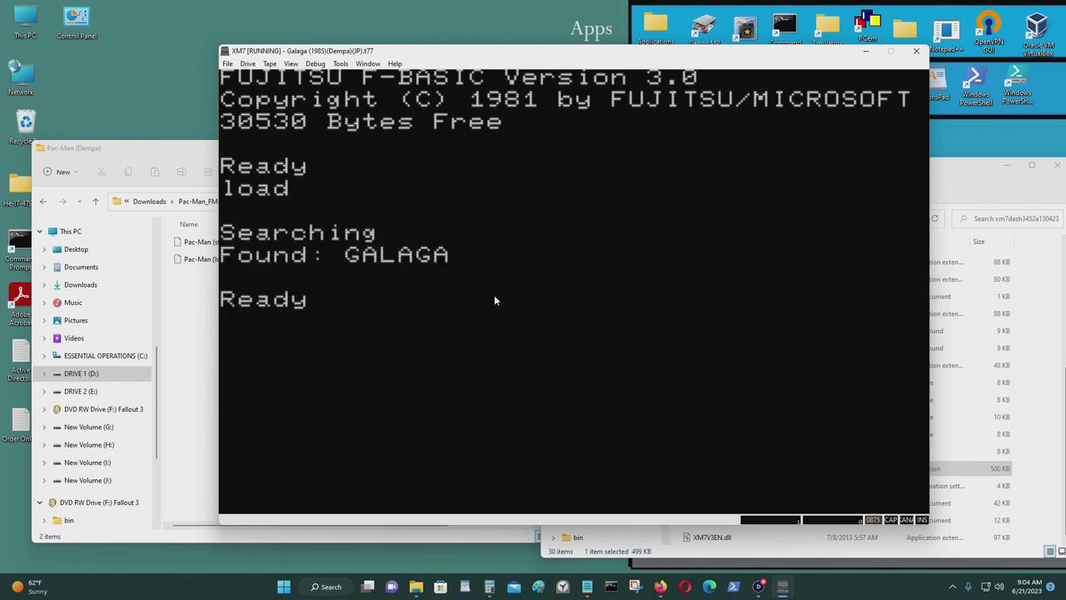
{"action": "type", "text": "run"}
{"action": "key", "text": "Return"}
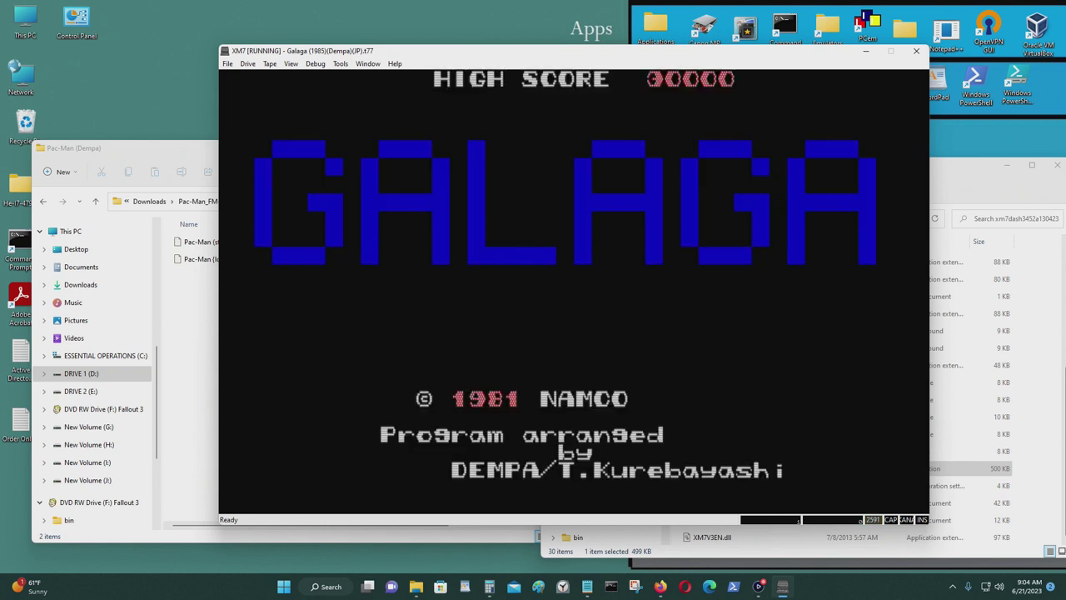
{"action": "key", "text": "Return"}
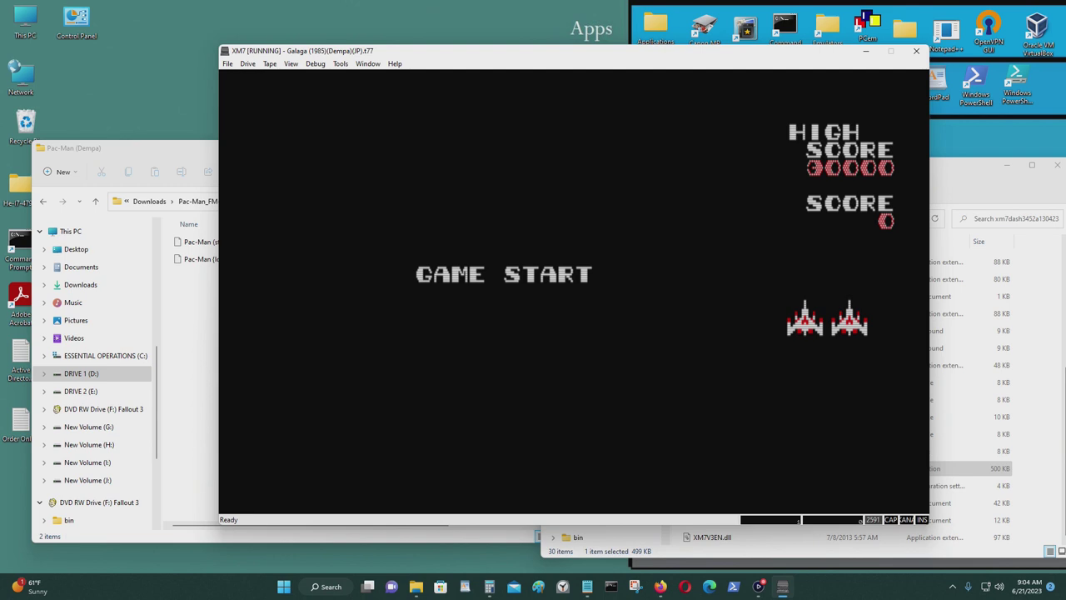
- Move the Galaga fighter left and right beneath the incoming alien formation
{"action": "key", "text": "Left"}
{"action": "key", "text": "Right"}
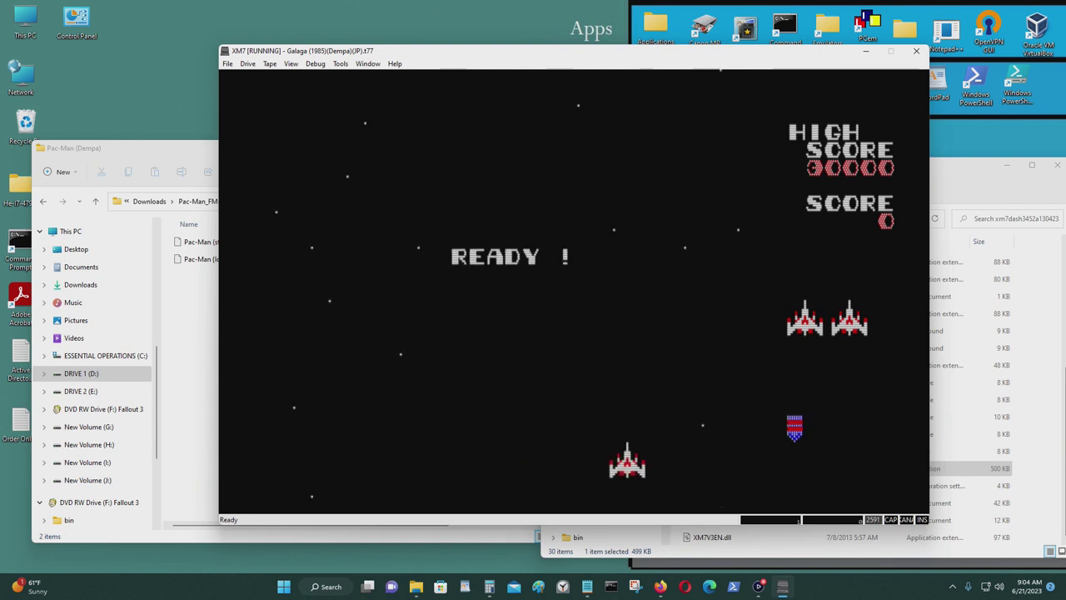
{"action": "key", "text": "Left"}
{"action": "key", "text": "Right"}
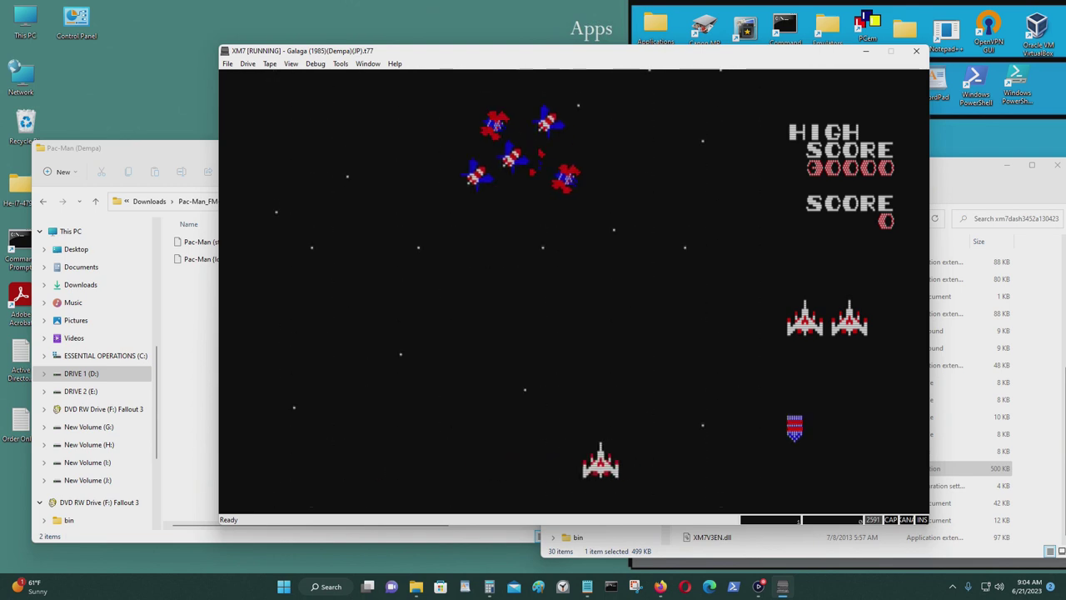
{"action": "key", "text": "Left"}
{"action": "key", "text": "Right"}
{"action": "key", "text": "Left"}
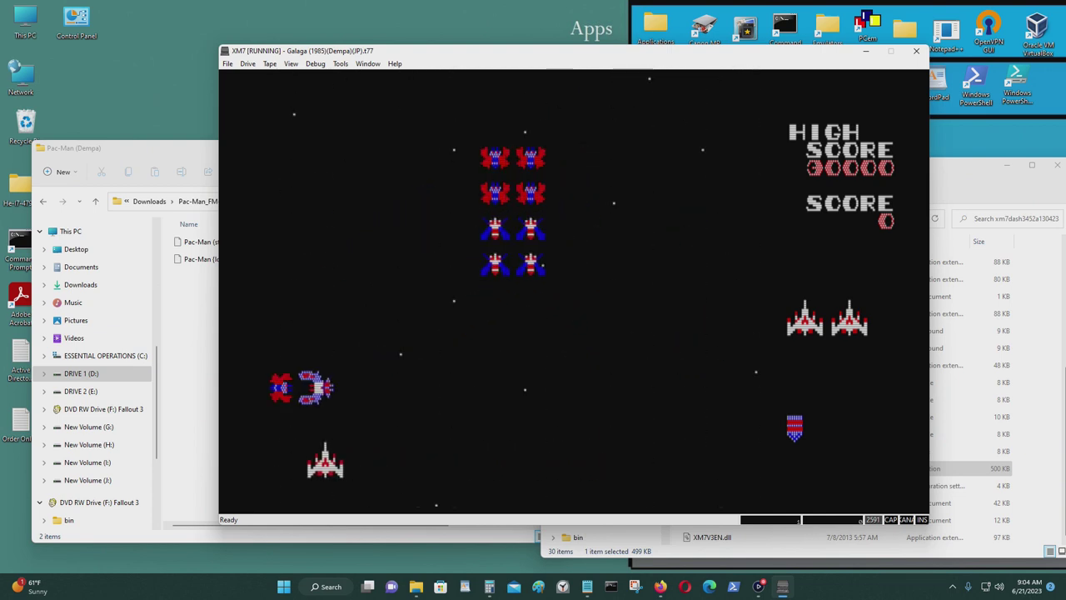
- Steer the Galaga fighter right and back left while the remaining aliens fly into formation
{"action": "key", "text": "Right"}
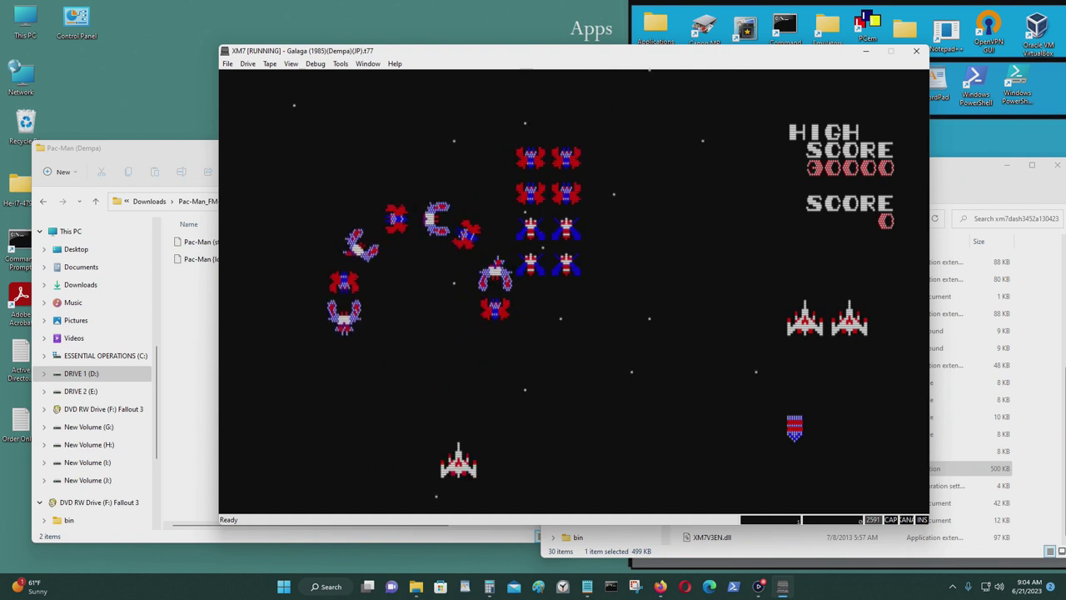
{"action": "key", "text": "Right"}
{"action": "key", "text": "Left"}
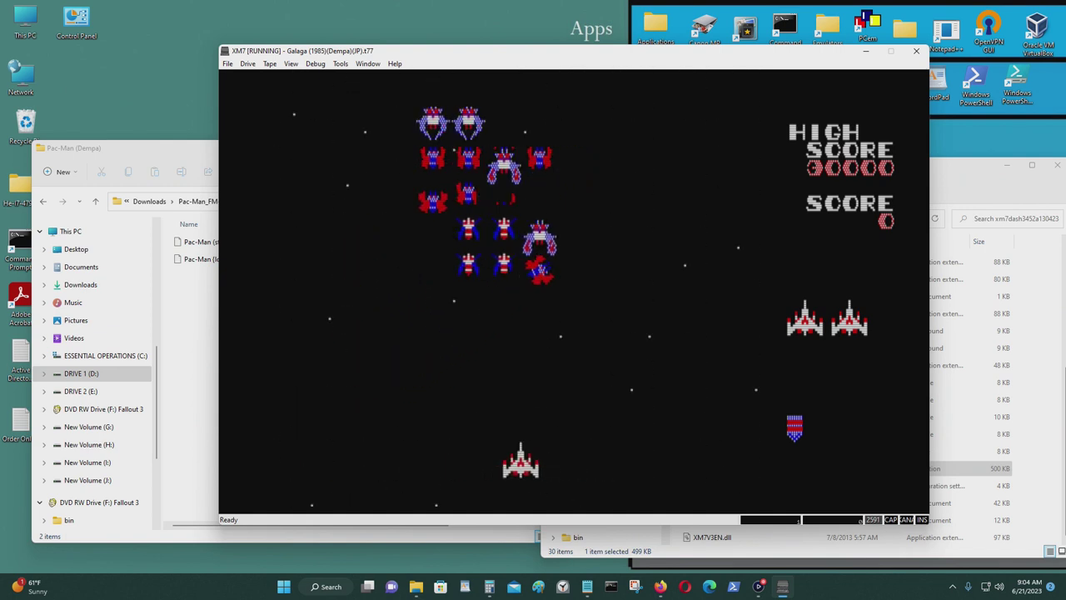
{"action": "key", "text": "Left"}
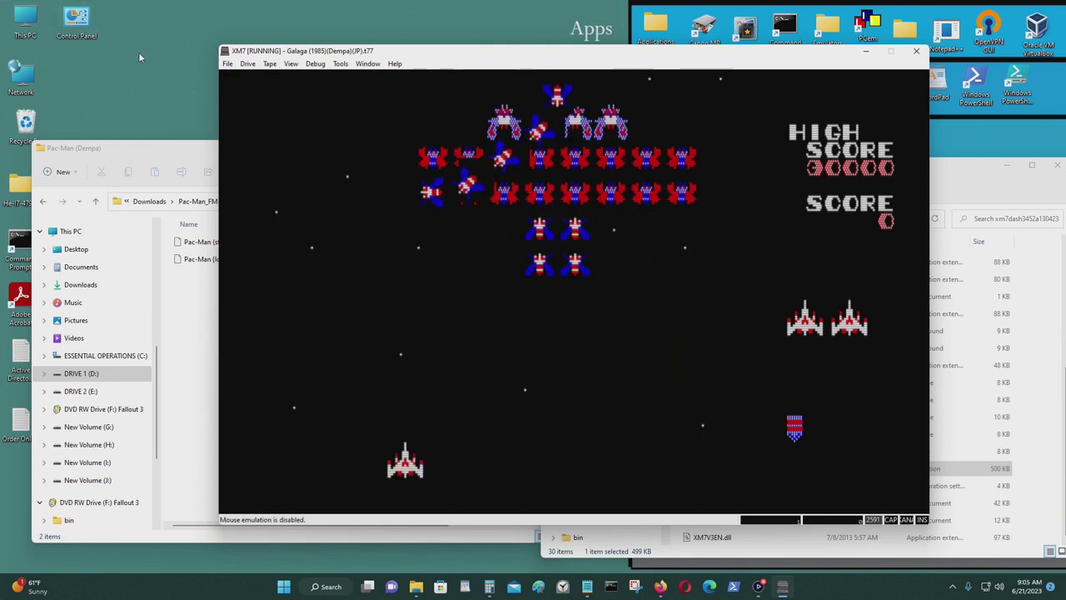
- Exit the running Galaga session and relaunch XM7 from the xm7dash3452a130423 folder
{"action": "left_click", "coordinate": [228, 63]}
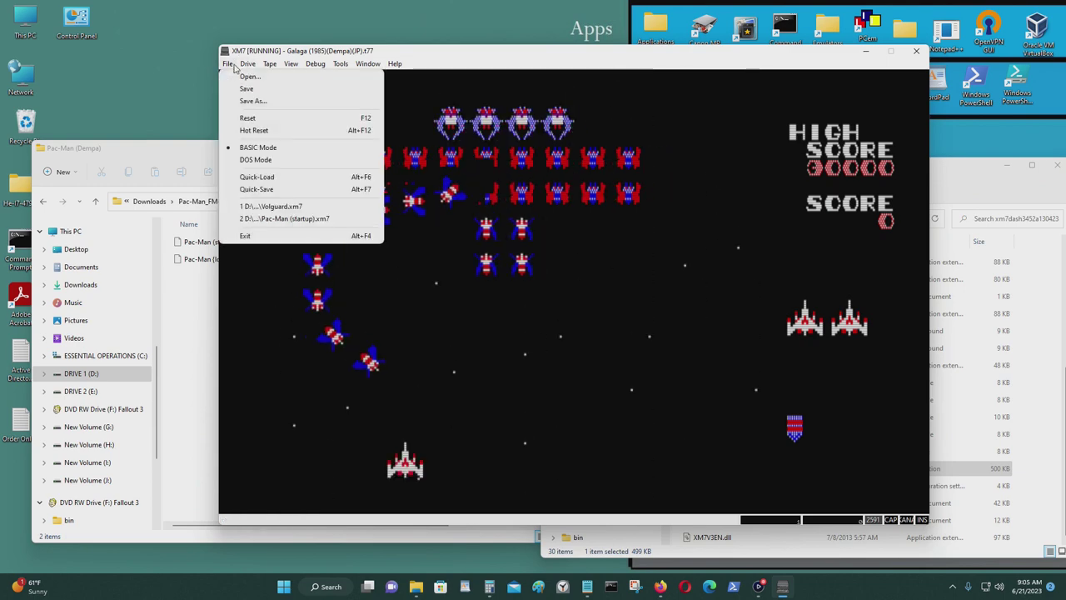
{"action": "left_click", "coordinate": [262, 238]}
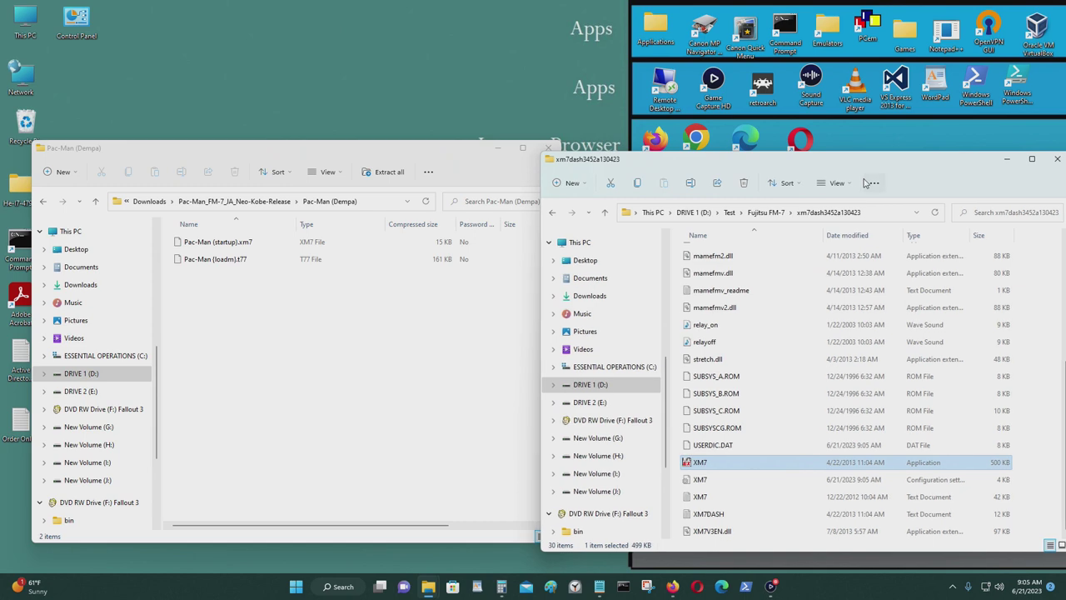
{"action": "mouse_move", "coordinate": [412, 152]}
{"action": "left_mouse_down"}
{"action": "mouse_move", "coordinate": [374, 162]}
{"action": "mouse_move", "coordinate": [395, 161]}
{"action": "left_mouse_up"}
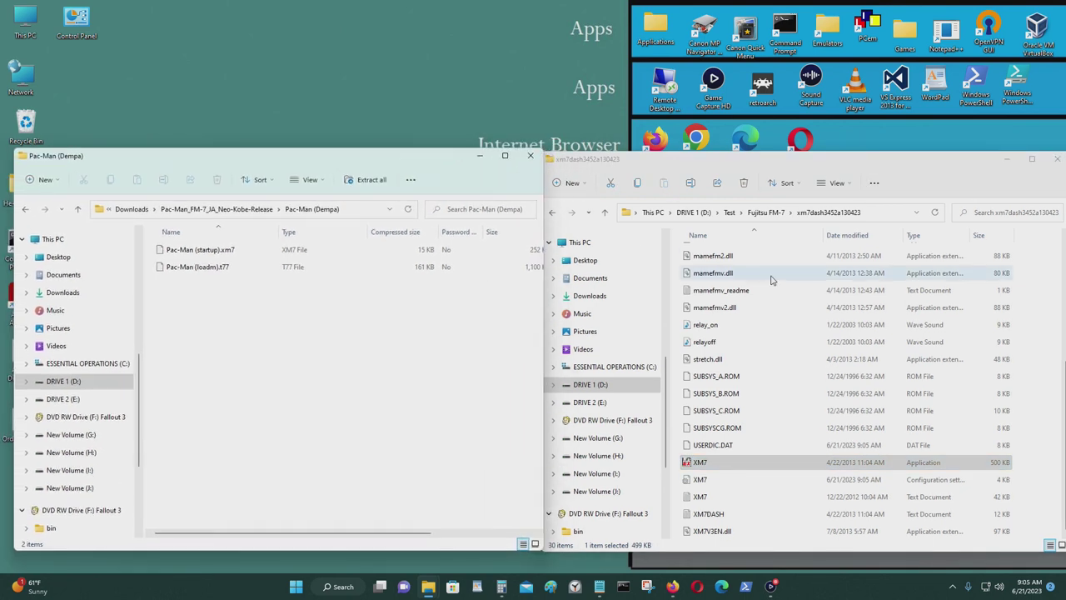
{"action": "double_click", "coordinate": [723, 463]}
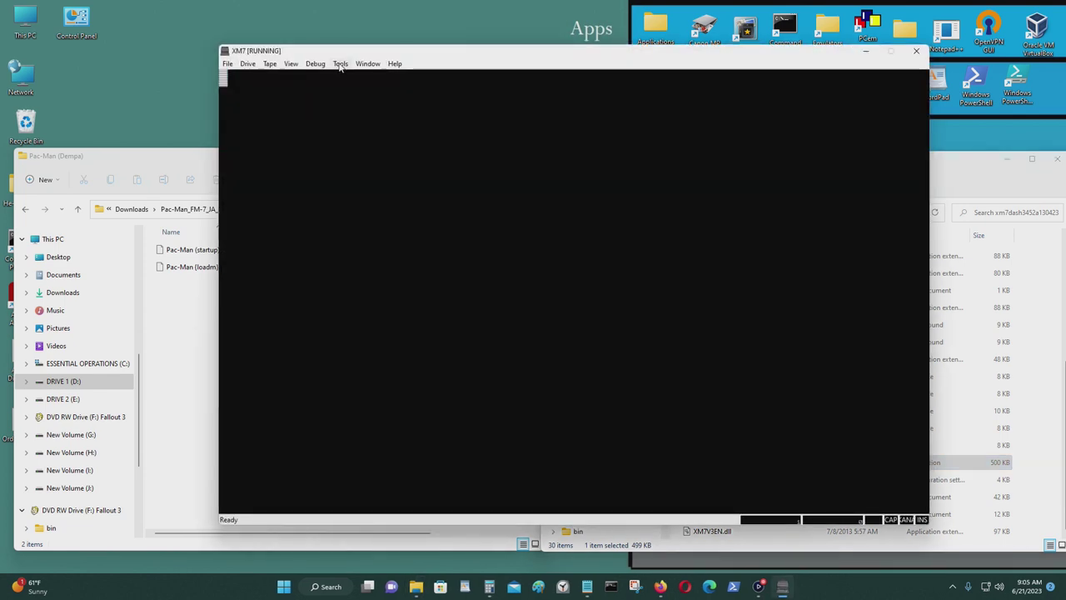
- Open the XM7 configuration and examine its general, sound, volume and keyboard settings
{"action": "left_click", "coordinate": [341, 65]}
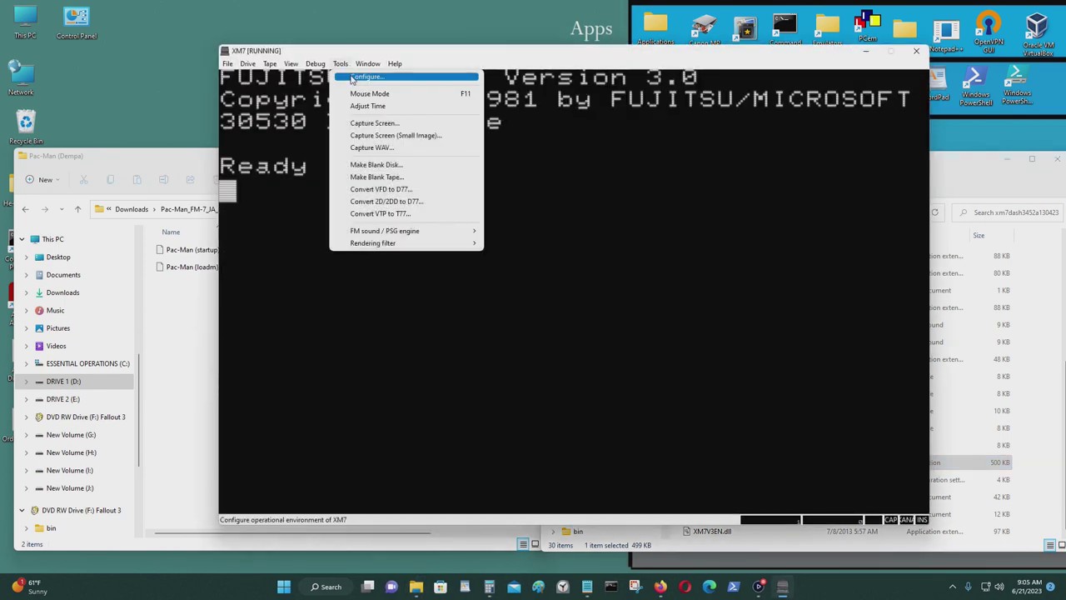
{"action": "left_click", "coordinate": [366, 76]}
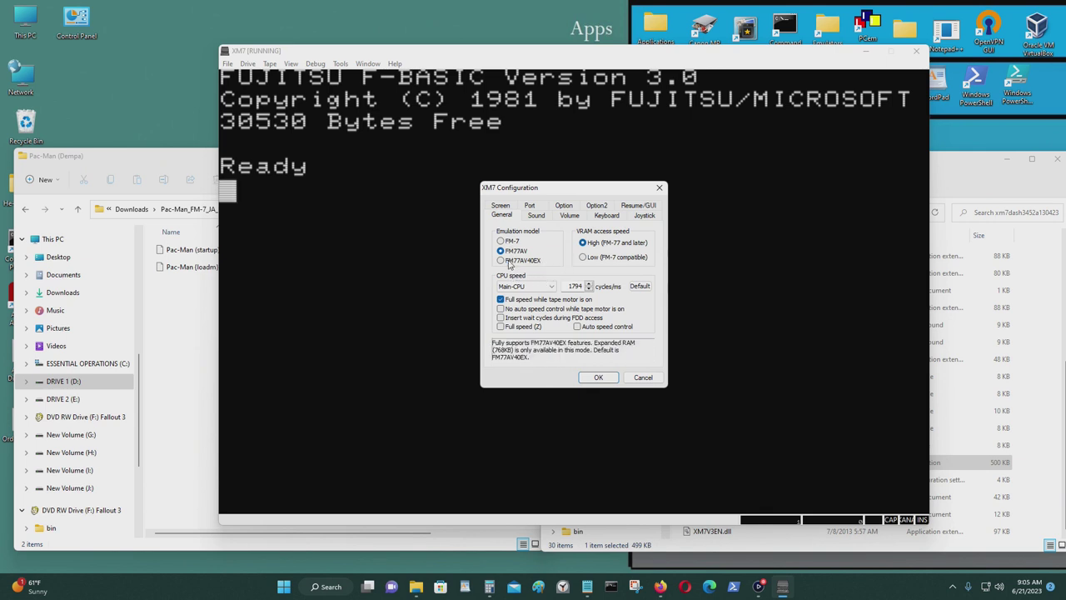
{"action": "left_click", "coordinate": [536, 217]}
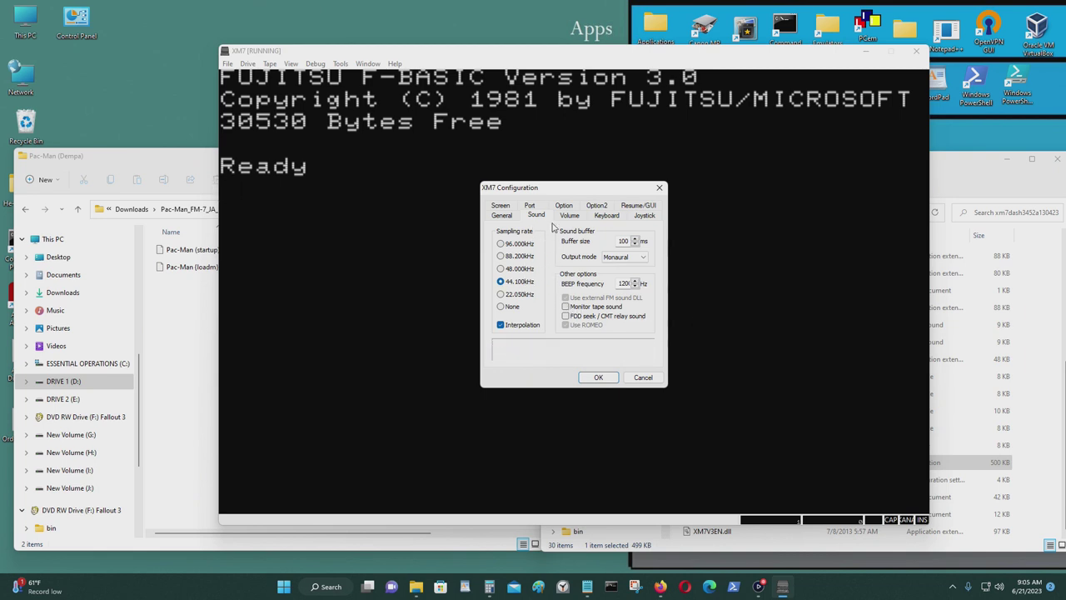
{"action": "left_click", "coordinate": [568, 219]}
{"action": "left_click", "coordinate": [606, 215]}
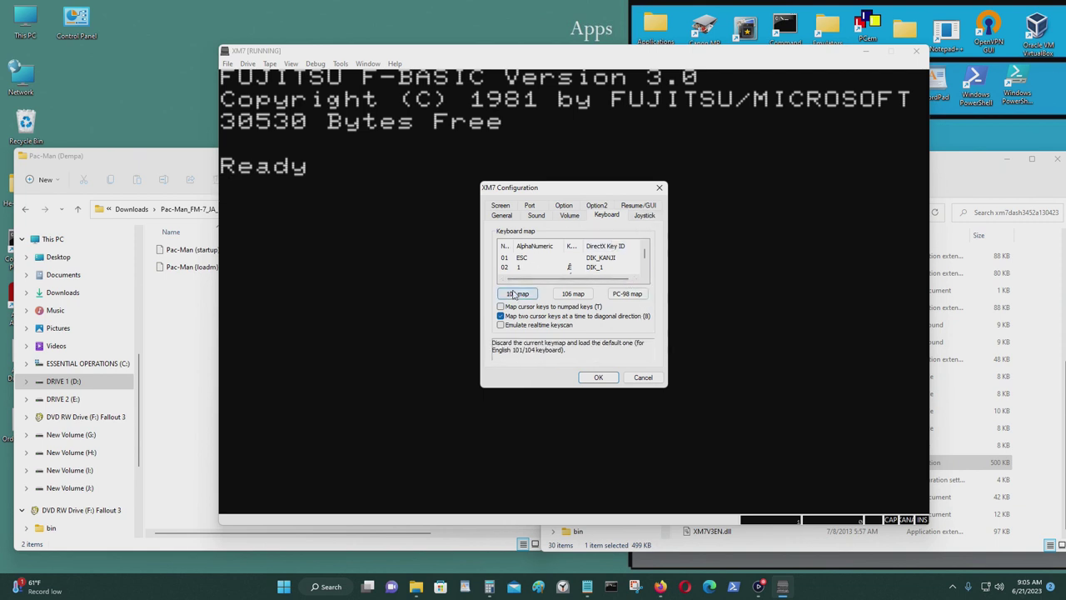
- Examine the joystick settings, including the available device types for Port 1 and the assignments for Port 2
{"action": "left_click", "coordinate": [644, 215]}
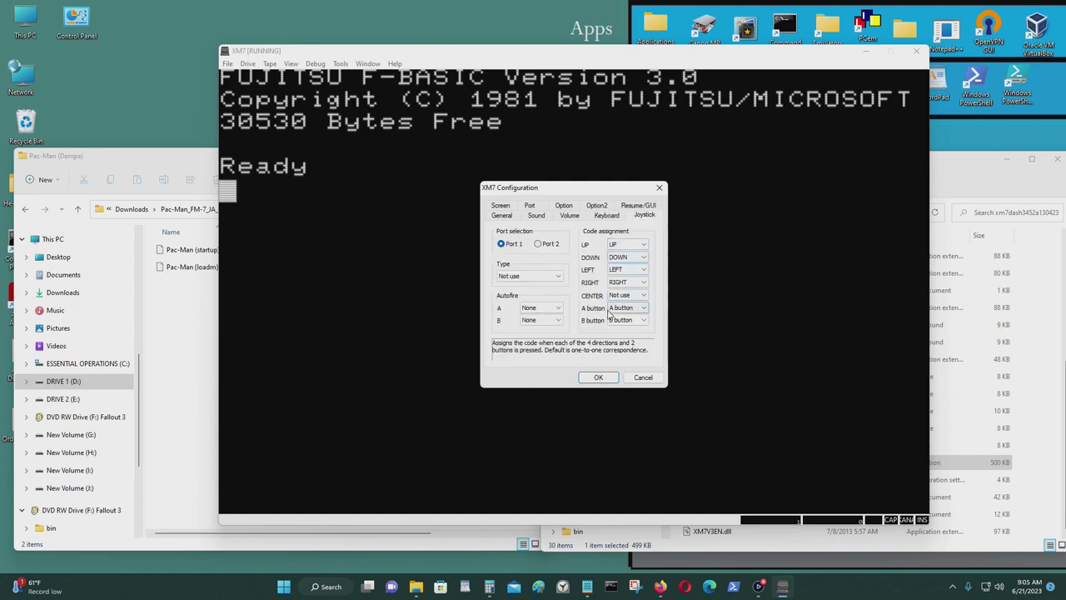
{"action": "left_click", "coordinate": [557, 277]}
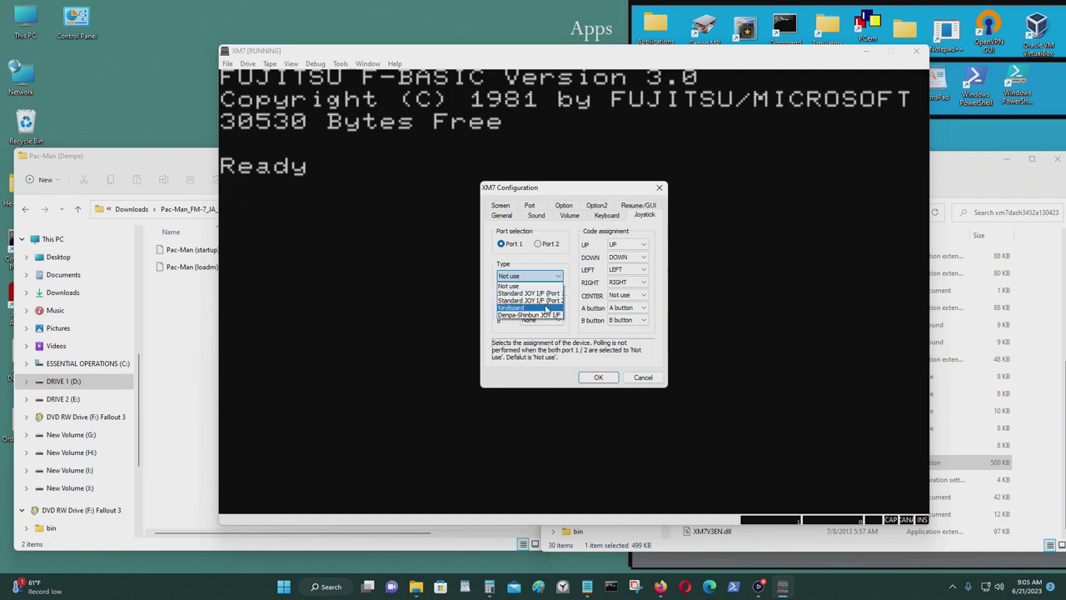
{"action": "left_click", "coordinate": [542, 249]}
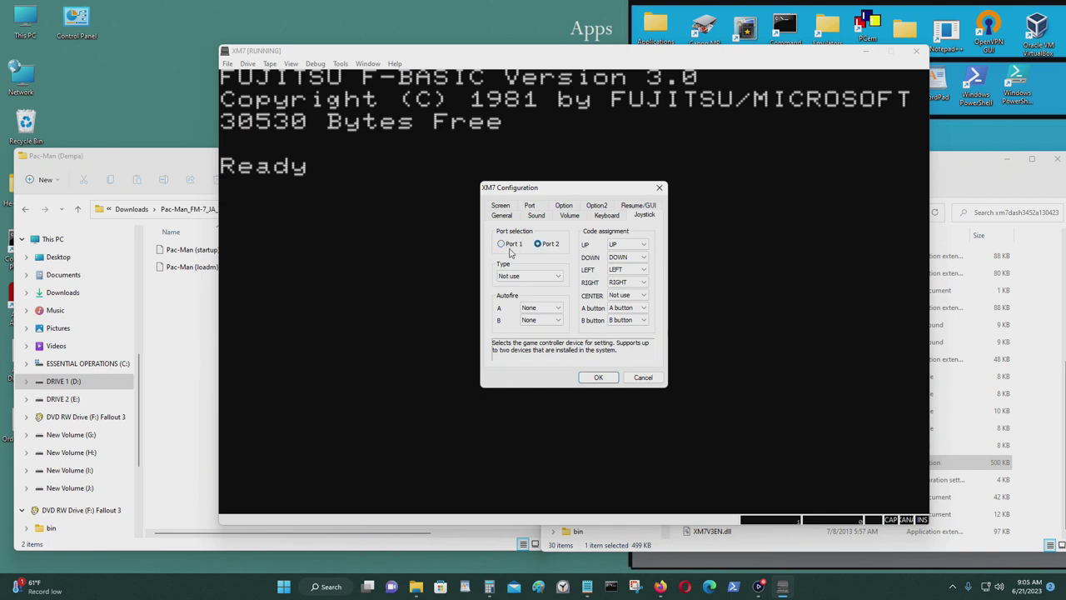
{"action": "left_click", "coordinate": [502, 245]}
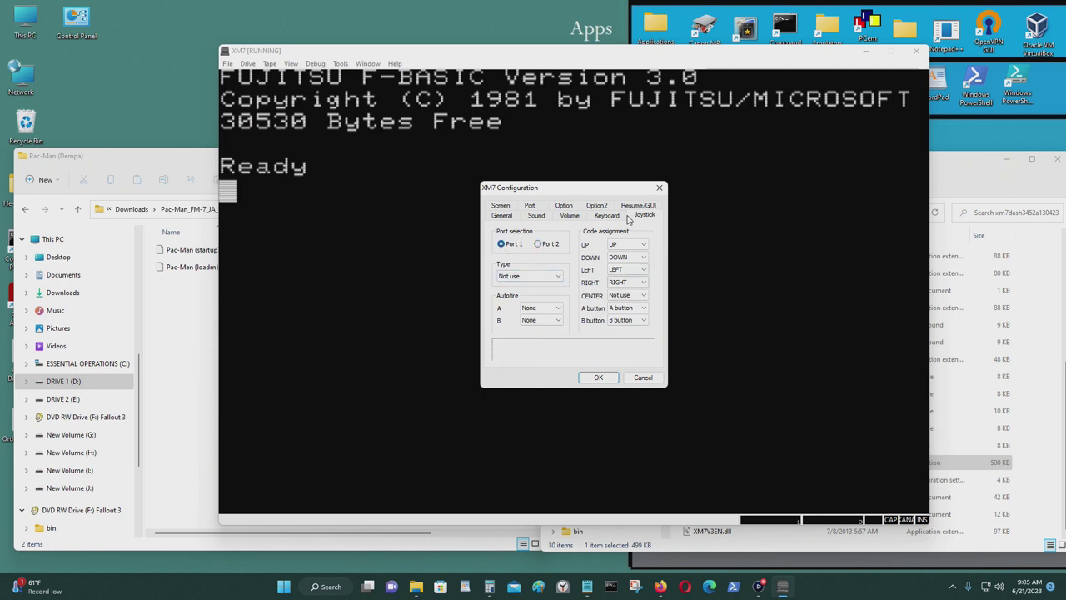
- Review the screen, sound, Kanji ROM and FM sound generator options, and close the XM7 configuration with OK
{"action": "left_click", "coordinate": [501, 205]}
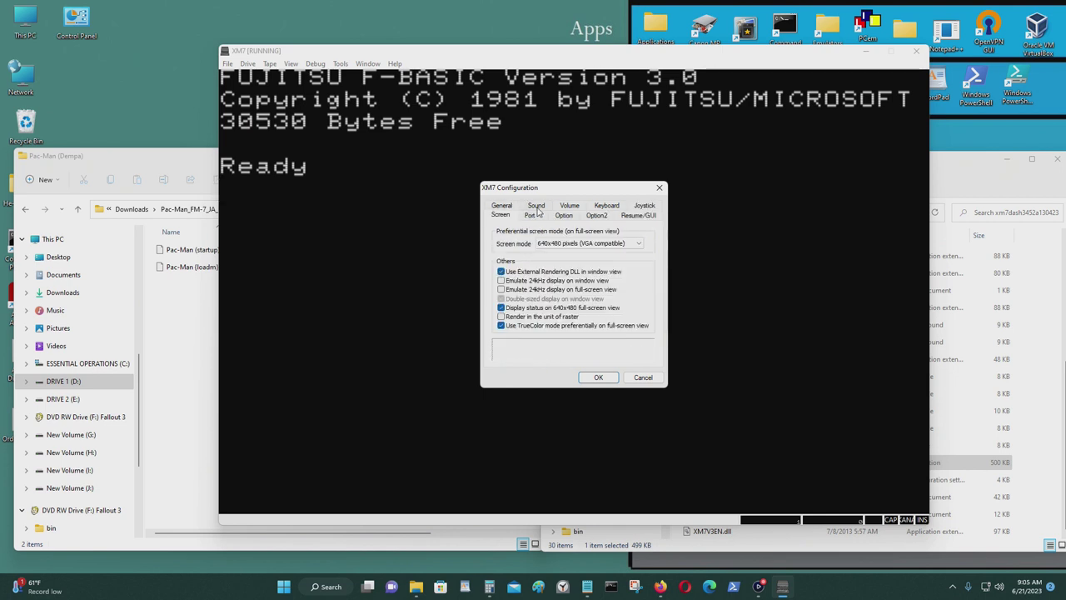
{"action": "left_click", "coordinate": [536, 206]}
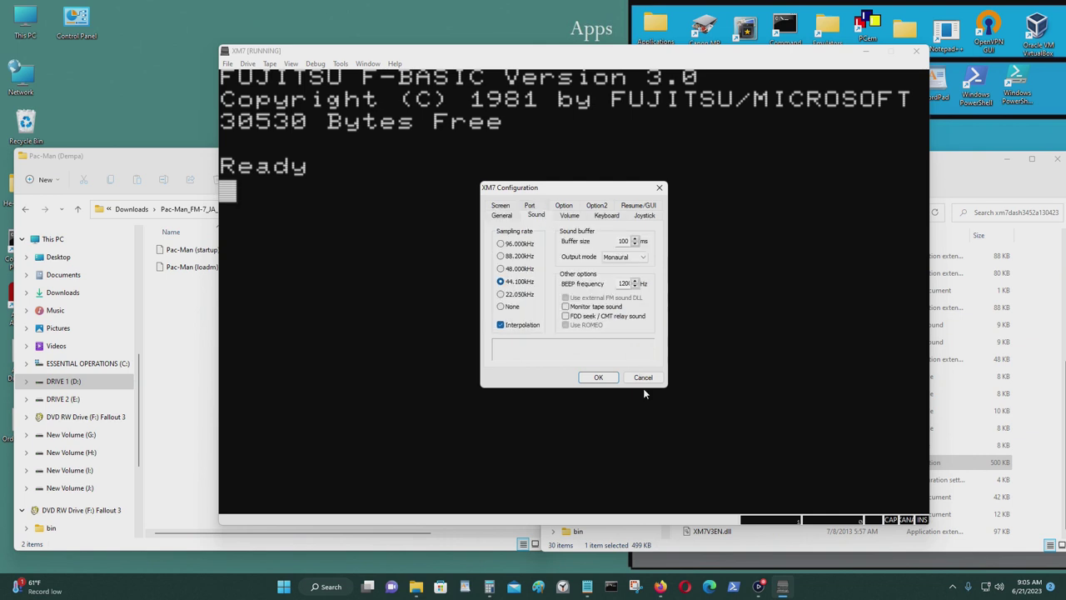
{"action": "left_click", "coordinate": [609, 207]}
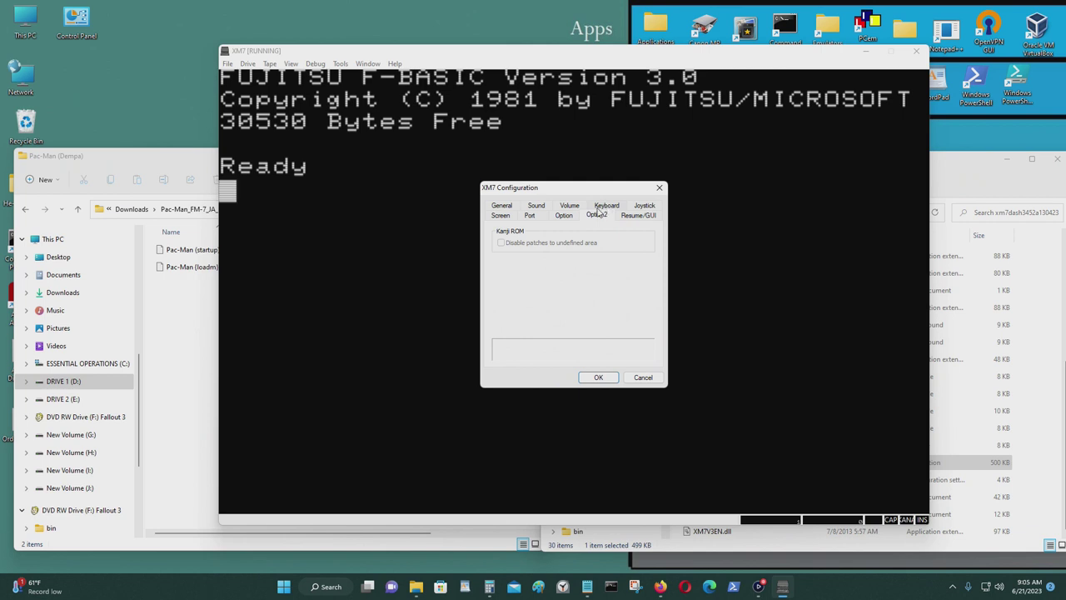
{"action": "left_click", "coordinate": [566, 216]}
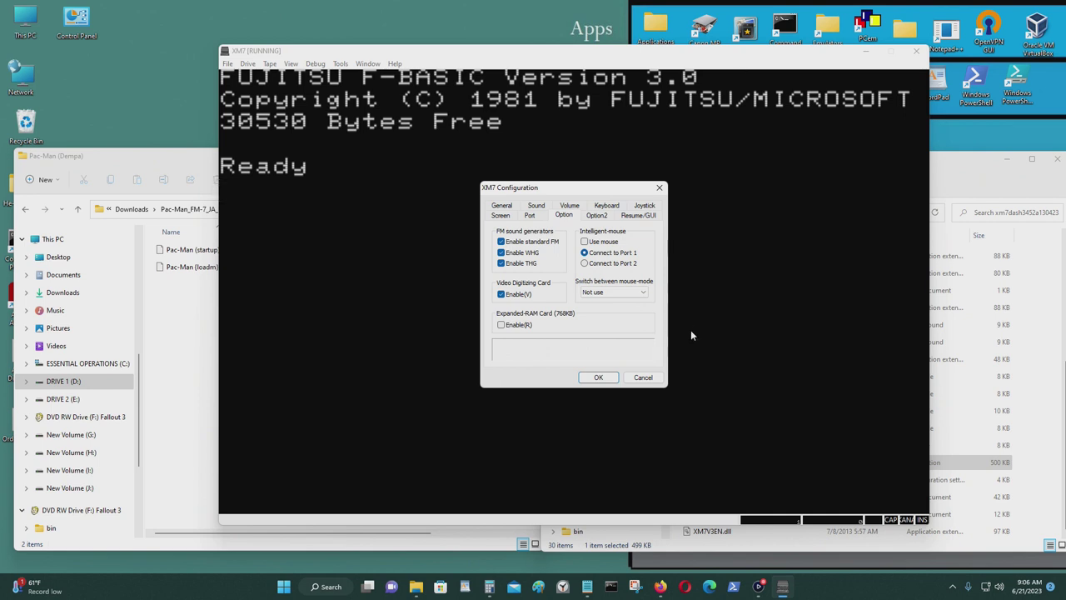
{"action": "left_click", "coordinate": [600, 378]}
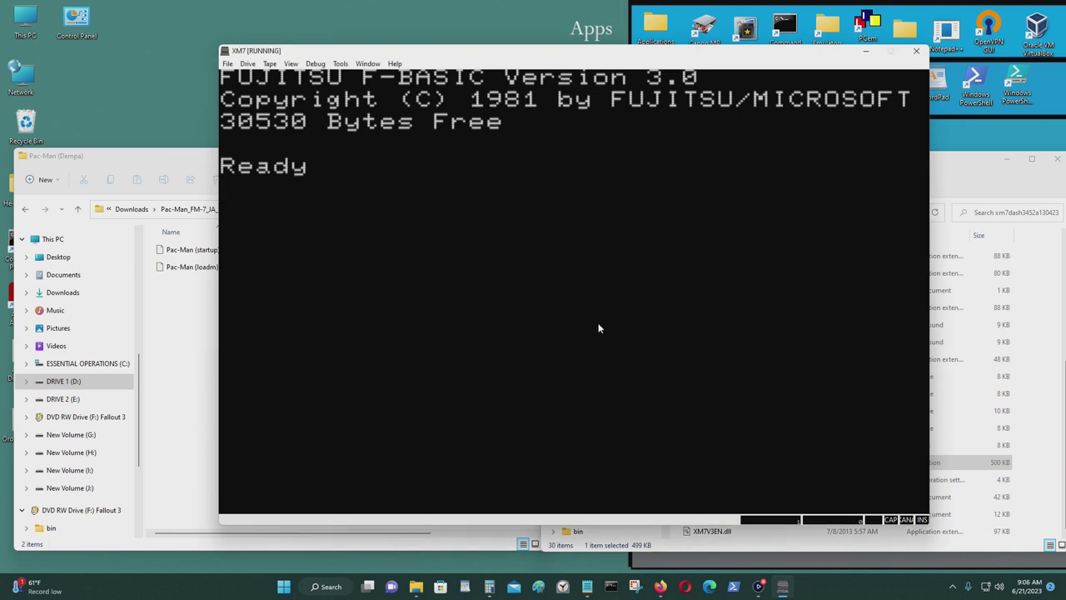
{"action": "left_click", "coordinate": [246, 64]}
{"action": "mouse_move", "coordinate": [293, 70]}
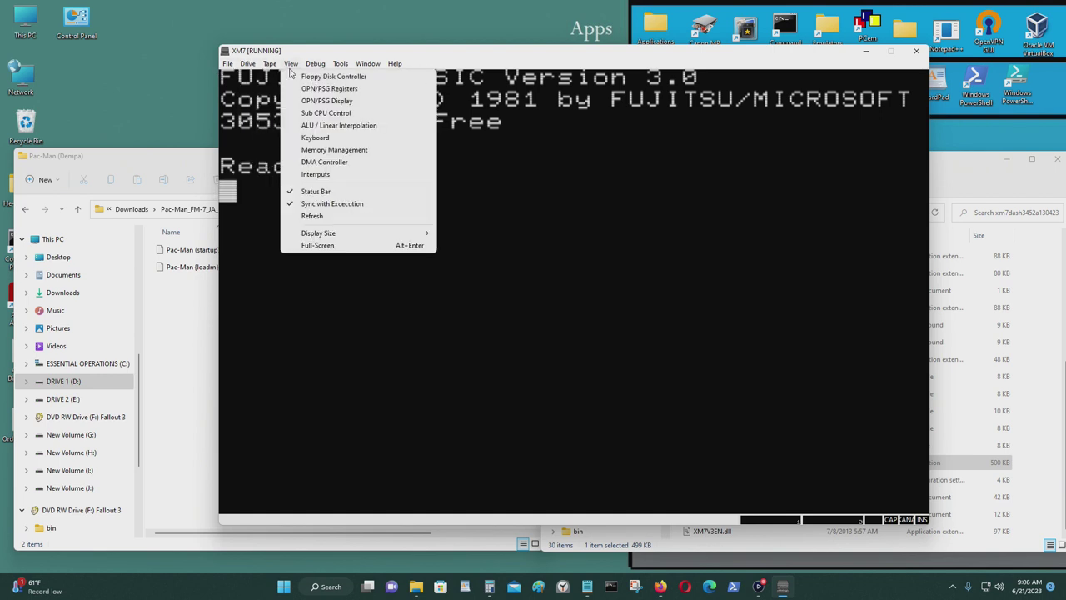
{"action": "left_click", "coordinate": [374, 364]}
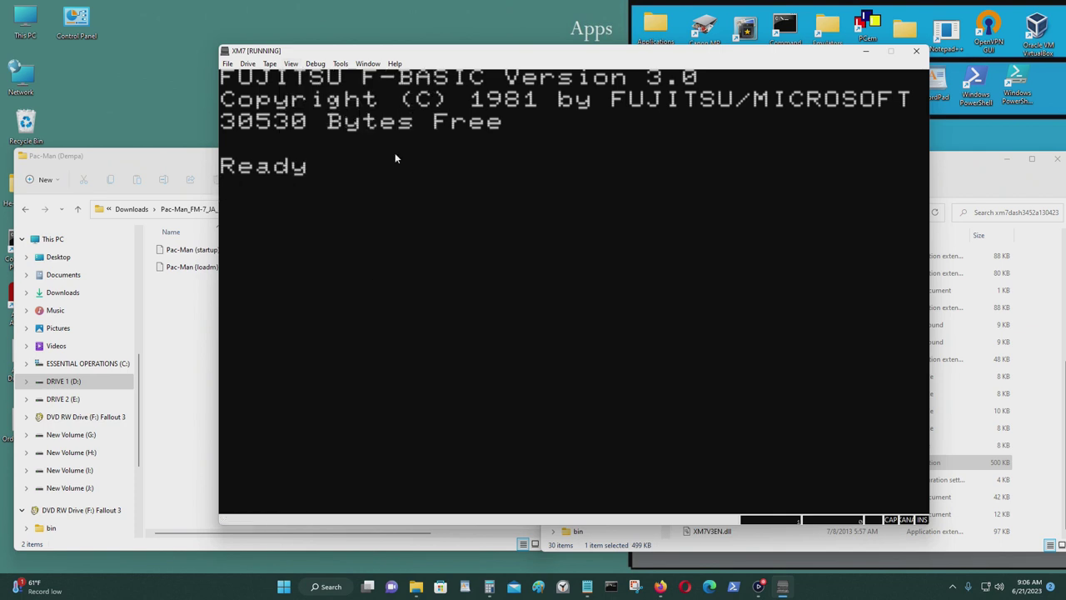
{"action": "left_click", "coordinate": [365, 67]}
{"action": "left_click", "coordinate": [459, 233]}
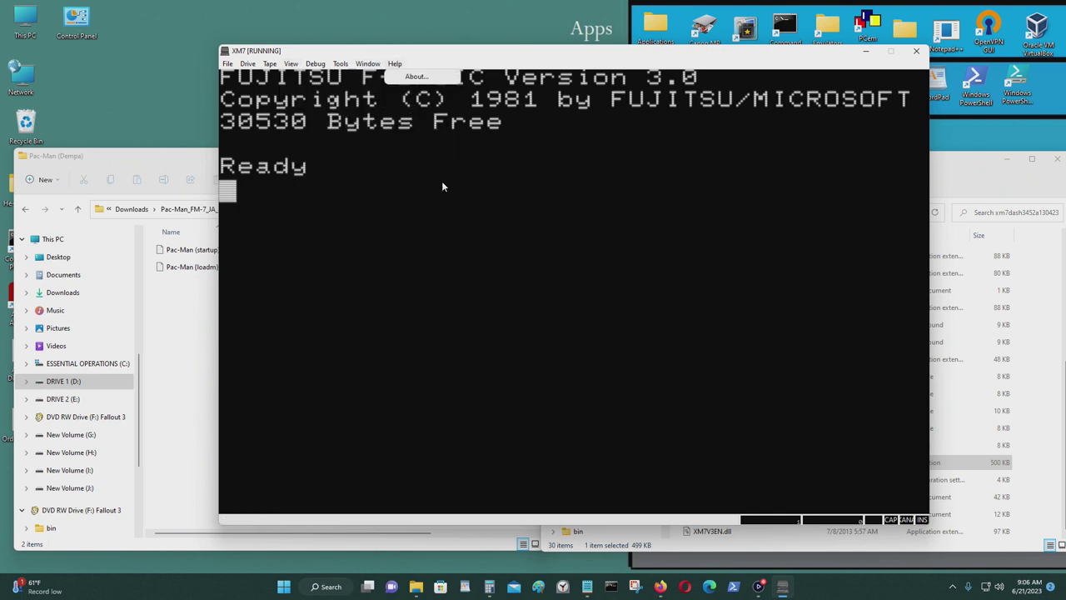
- Exit the XM7 emulator
{"action": "left_click", "coordinate": [227, 64]}
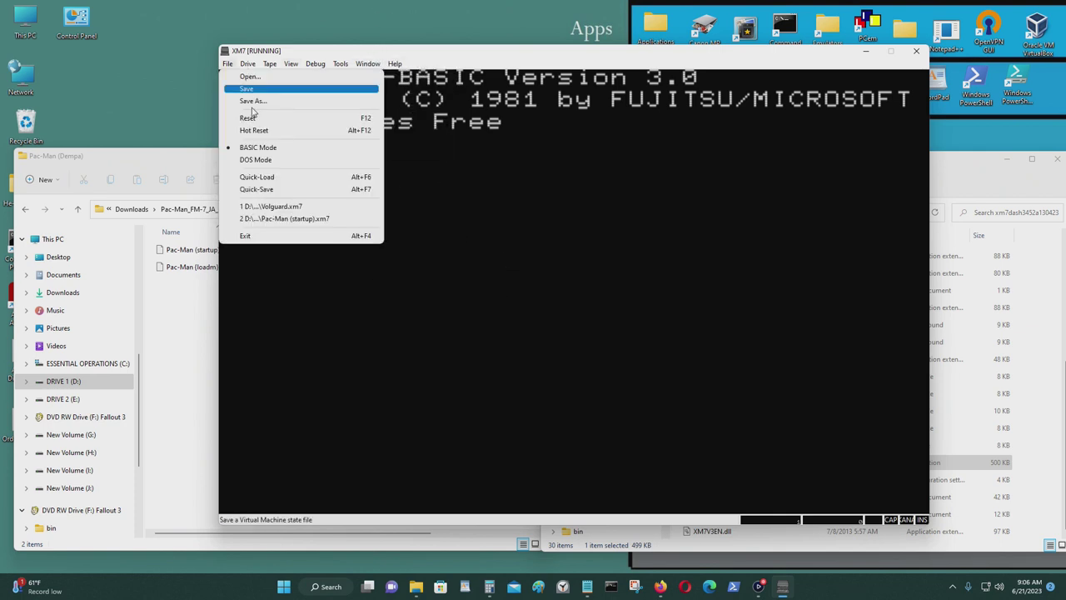
{"action": "left_click", "coordinate": [290, 236]}
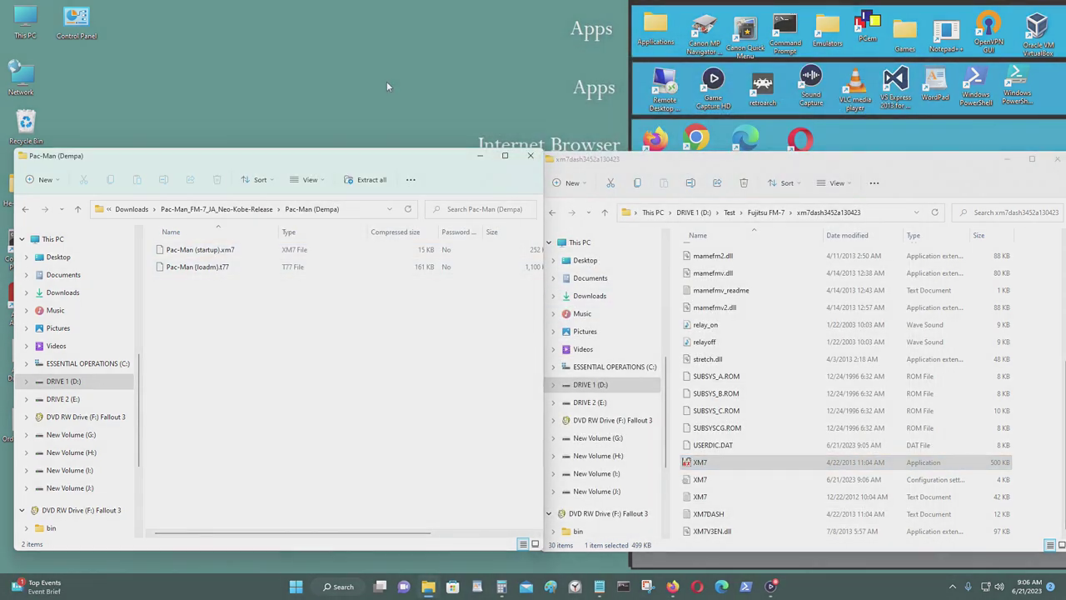